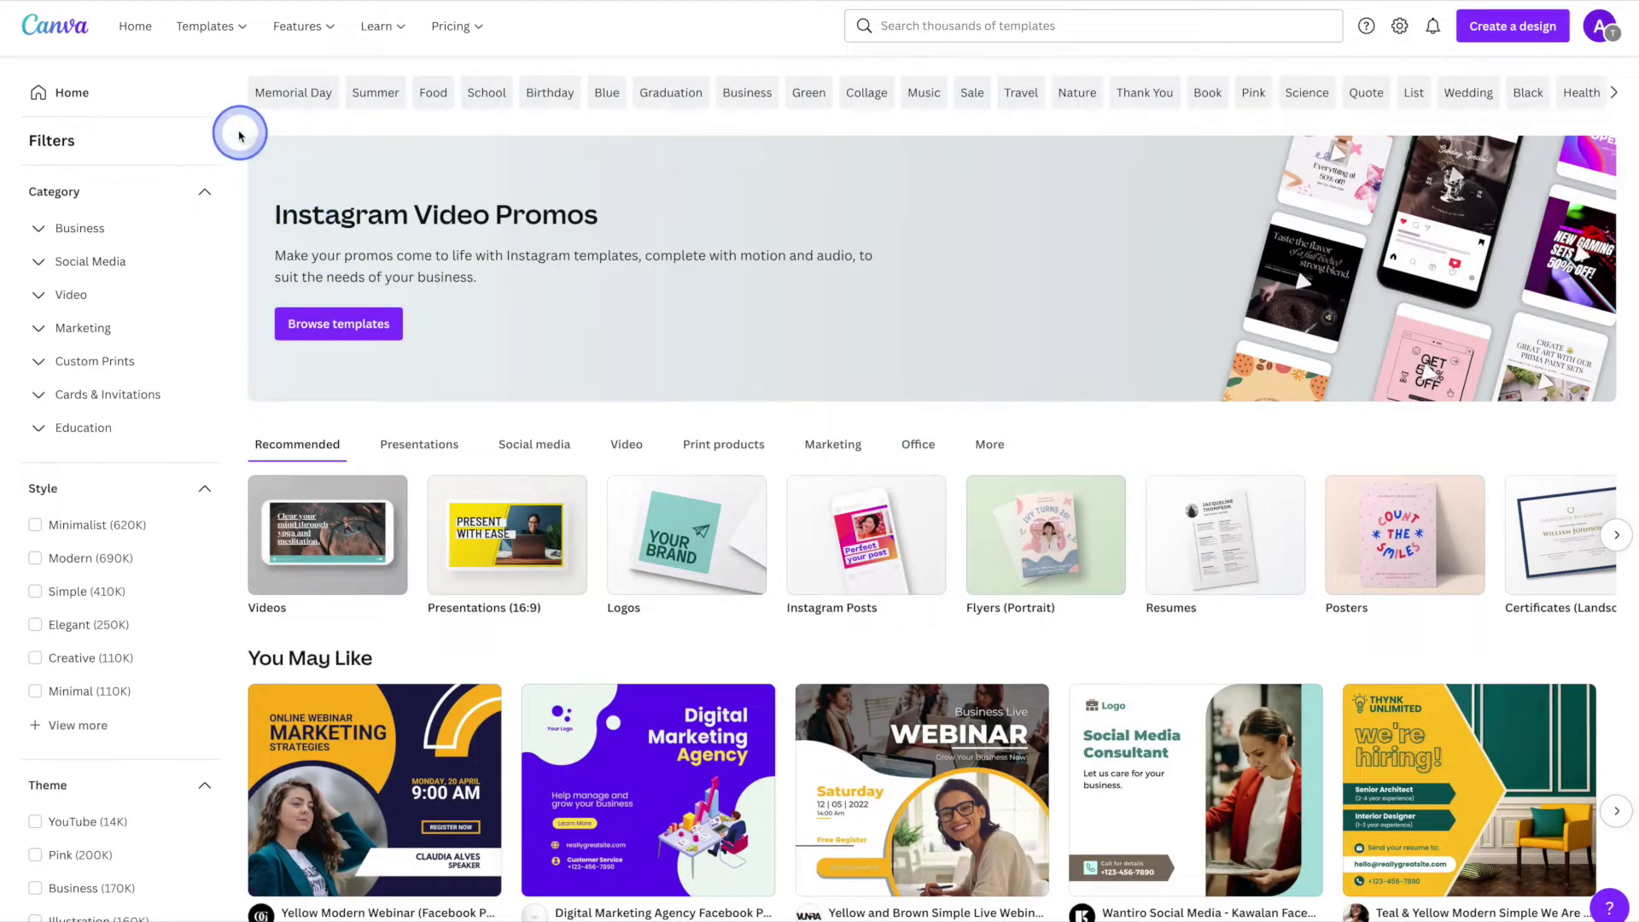
- From the Marketing templates, search 'business' and pick Business Cards to list 8,558 templates
mouse_move(205, 24)
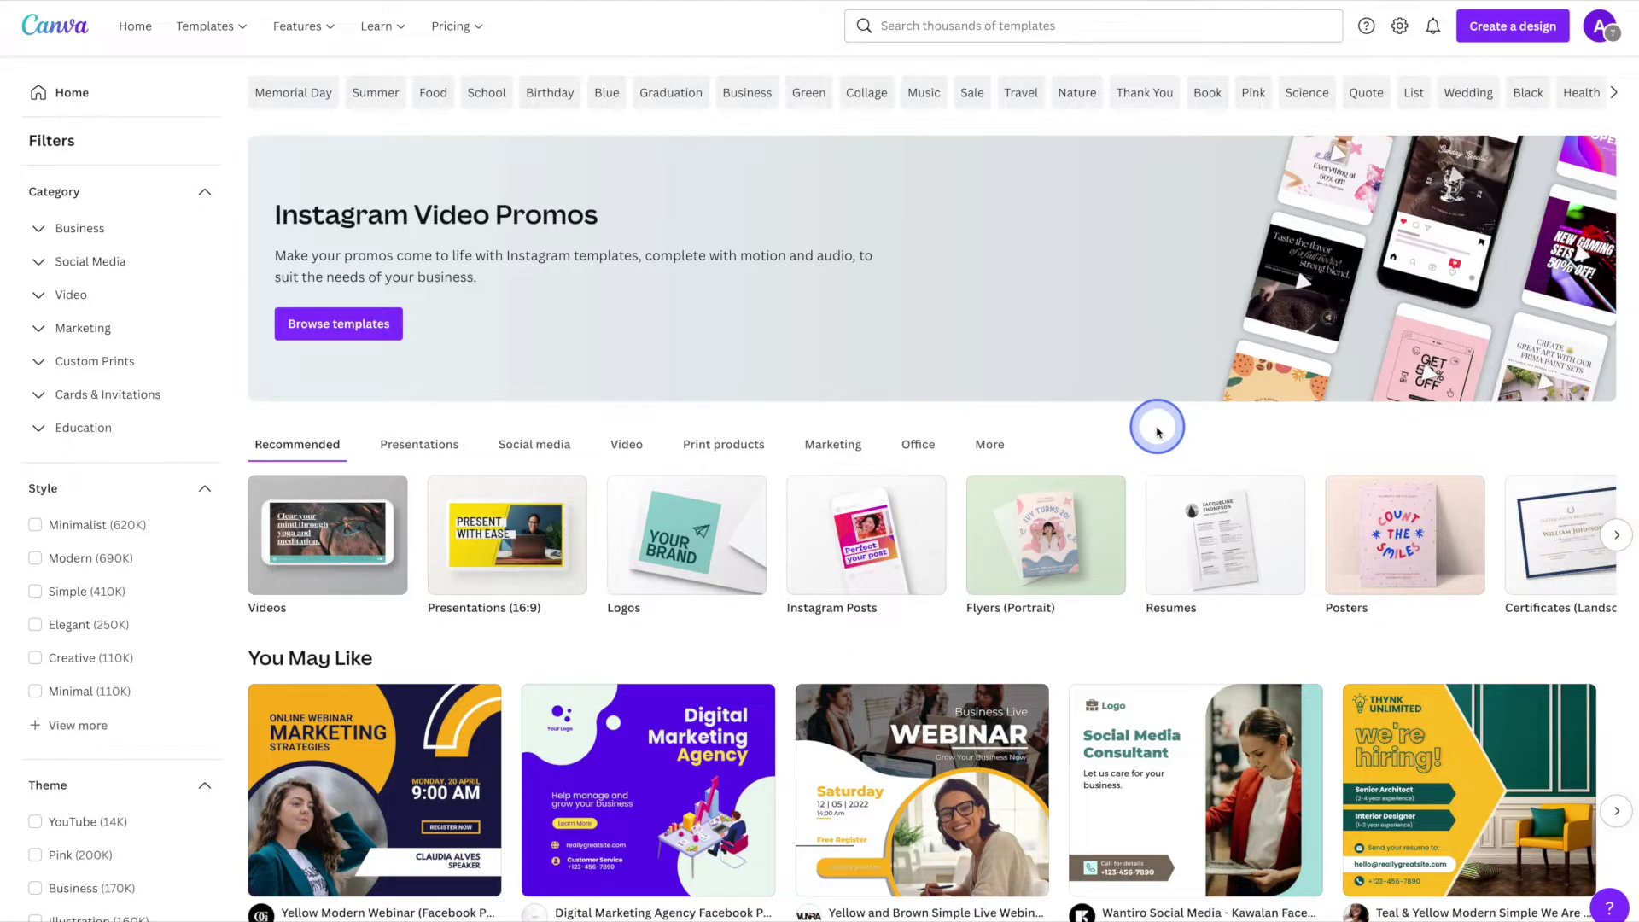
left_click(835, 446)
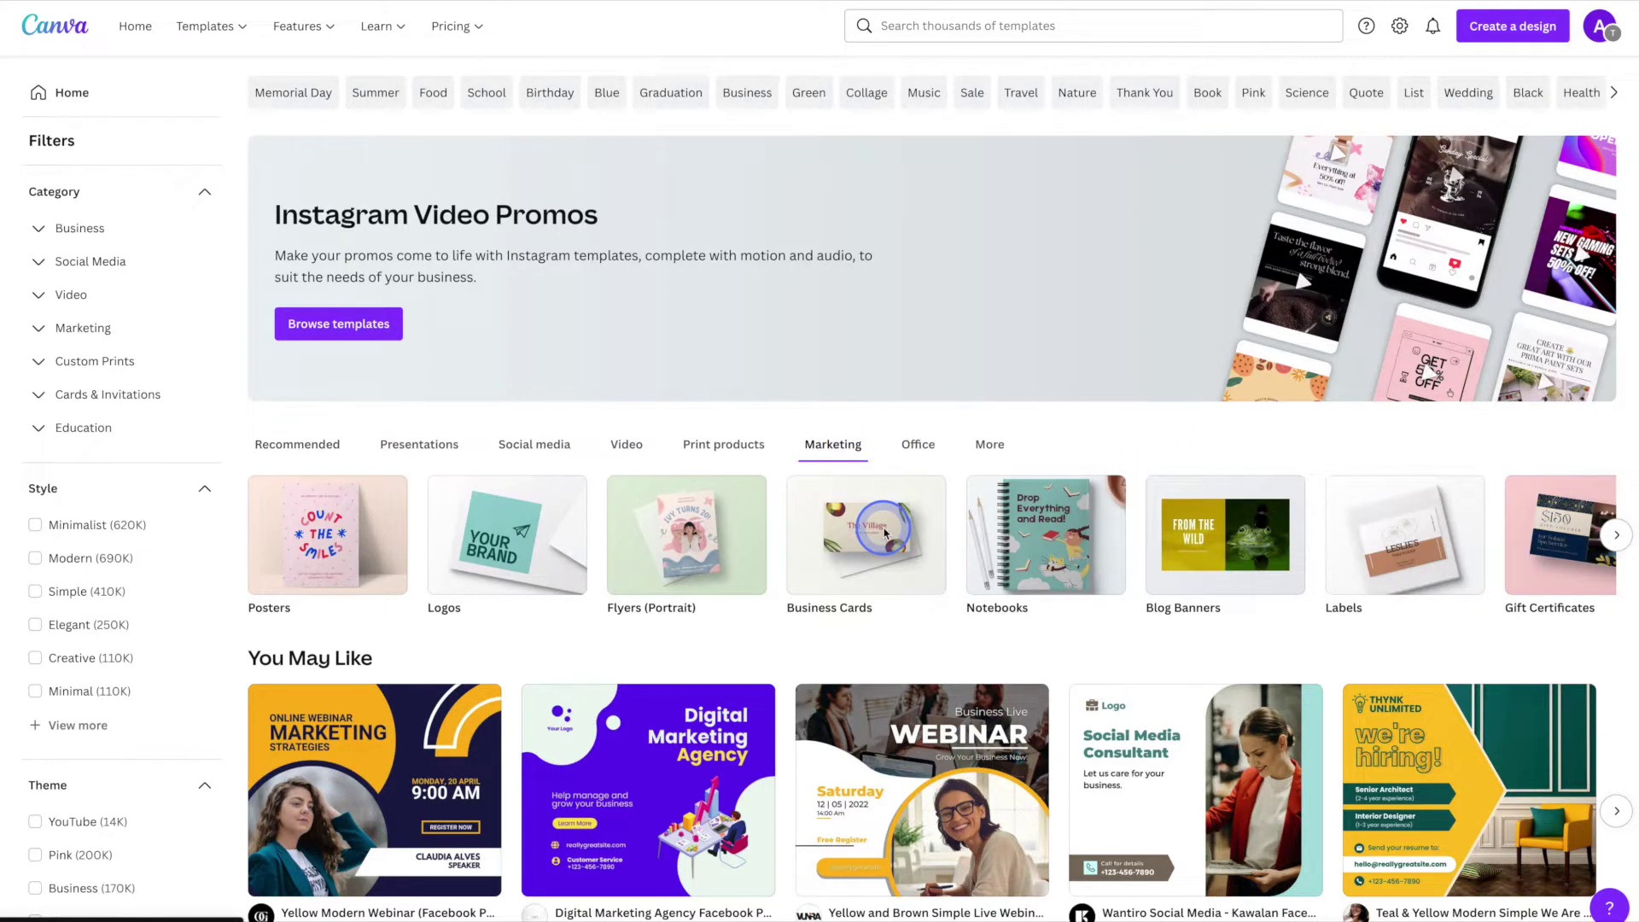
left_click(1173, 26)
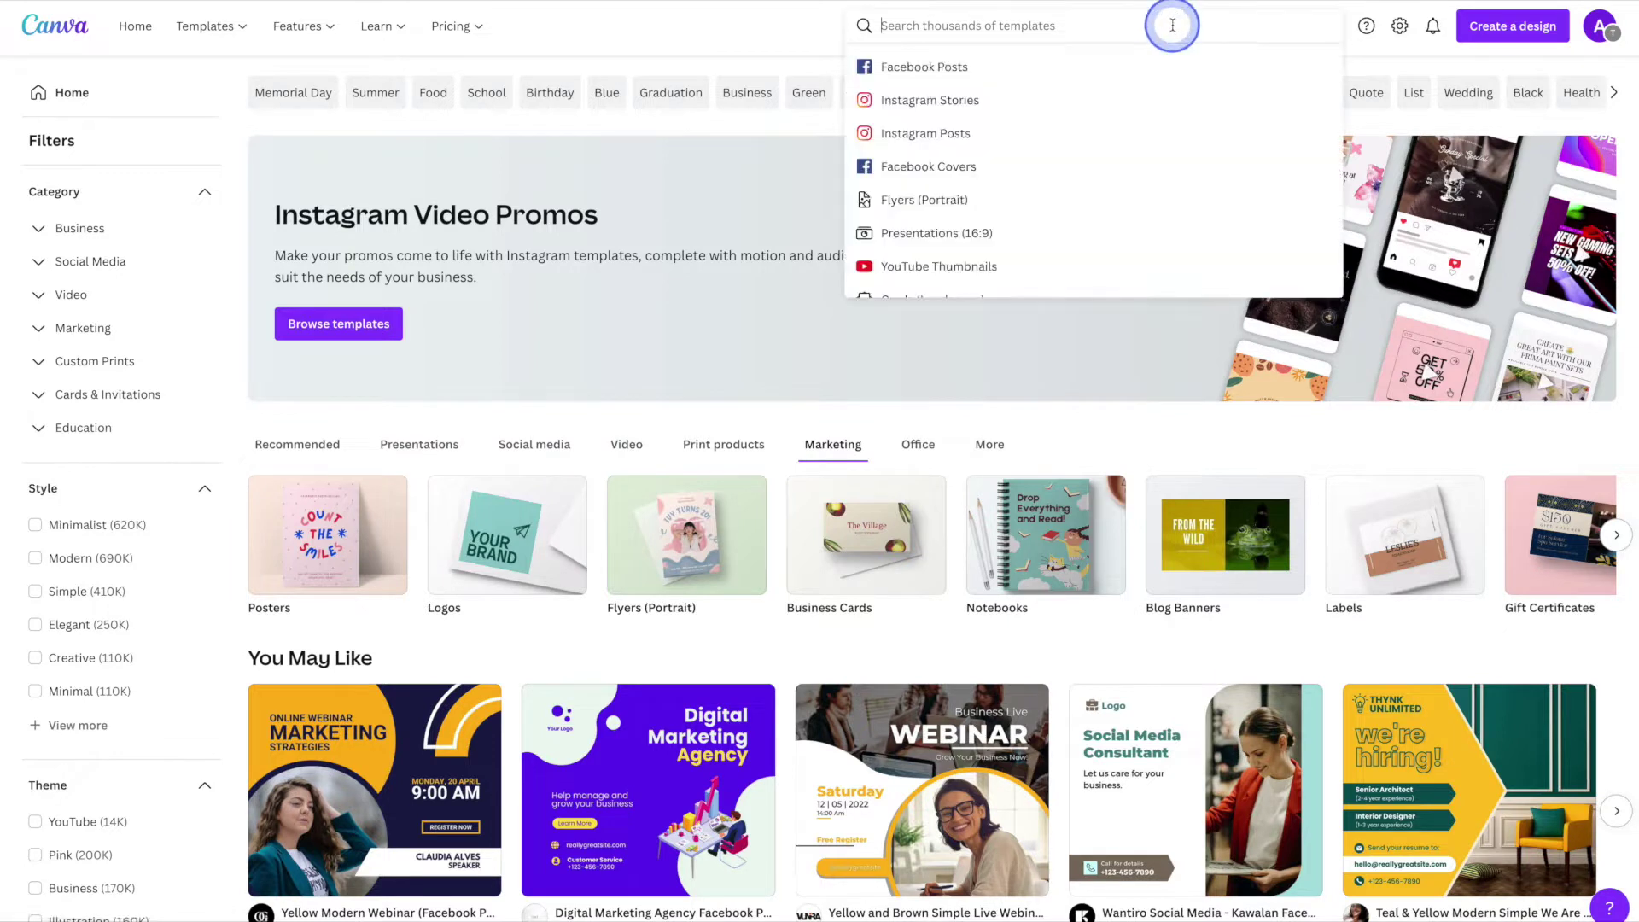
type("business")
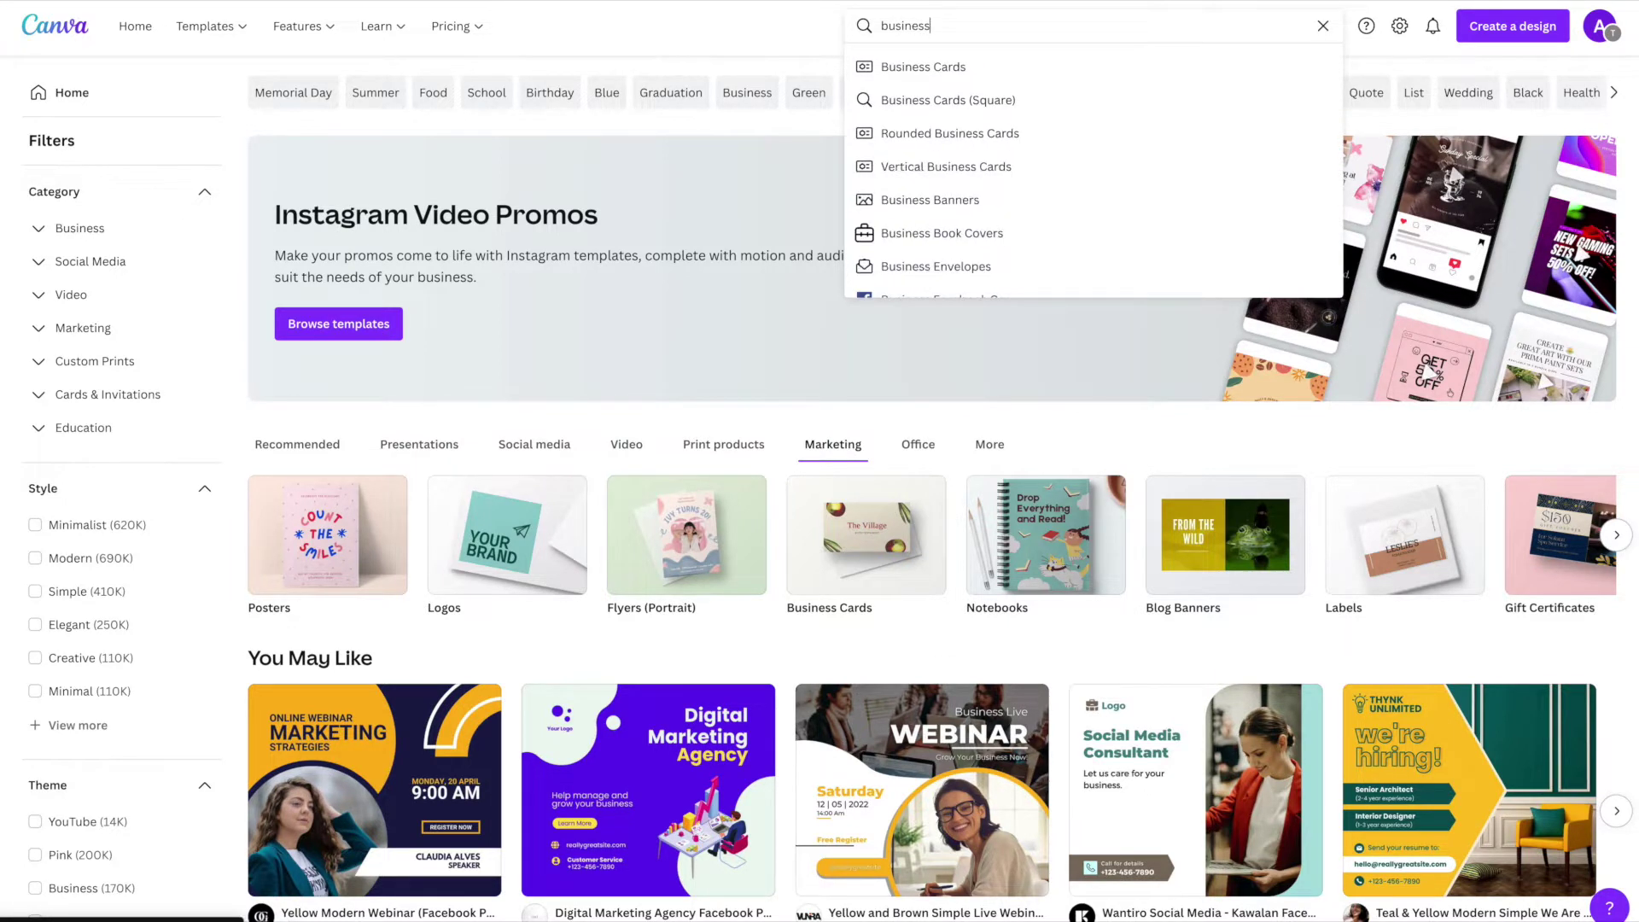
key("Down")
key("Return")
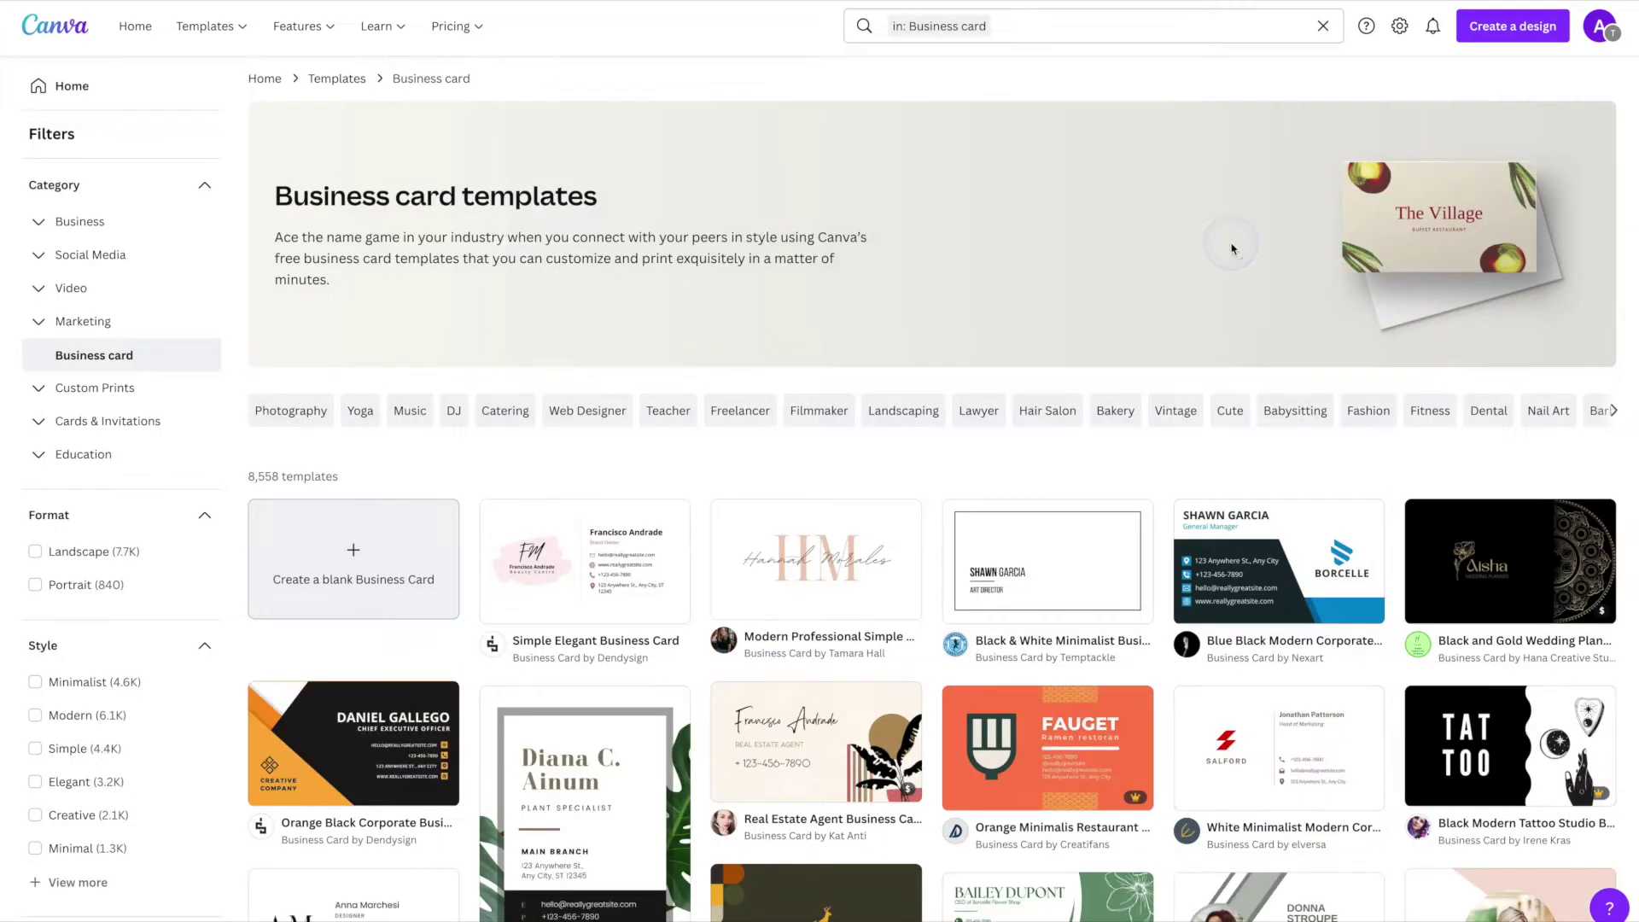
- Preview the White Minimalist, Gray Minimalist and Green and Yellow cards, then open Modern Professional Simple
scroll(1232, 248, "down", 4)
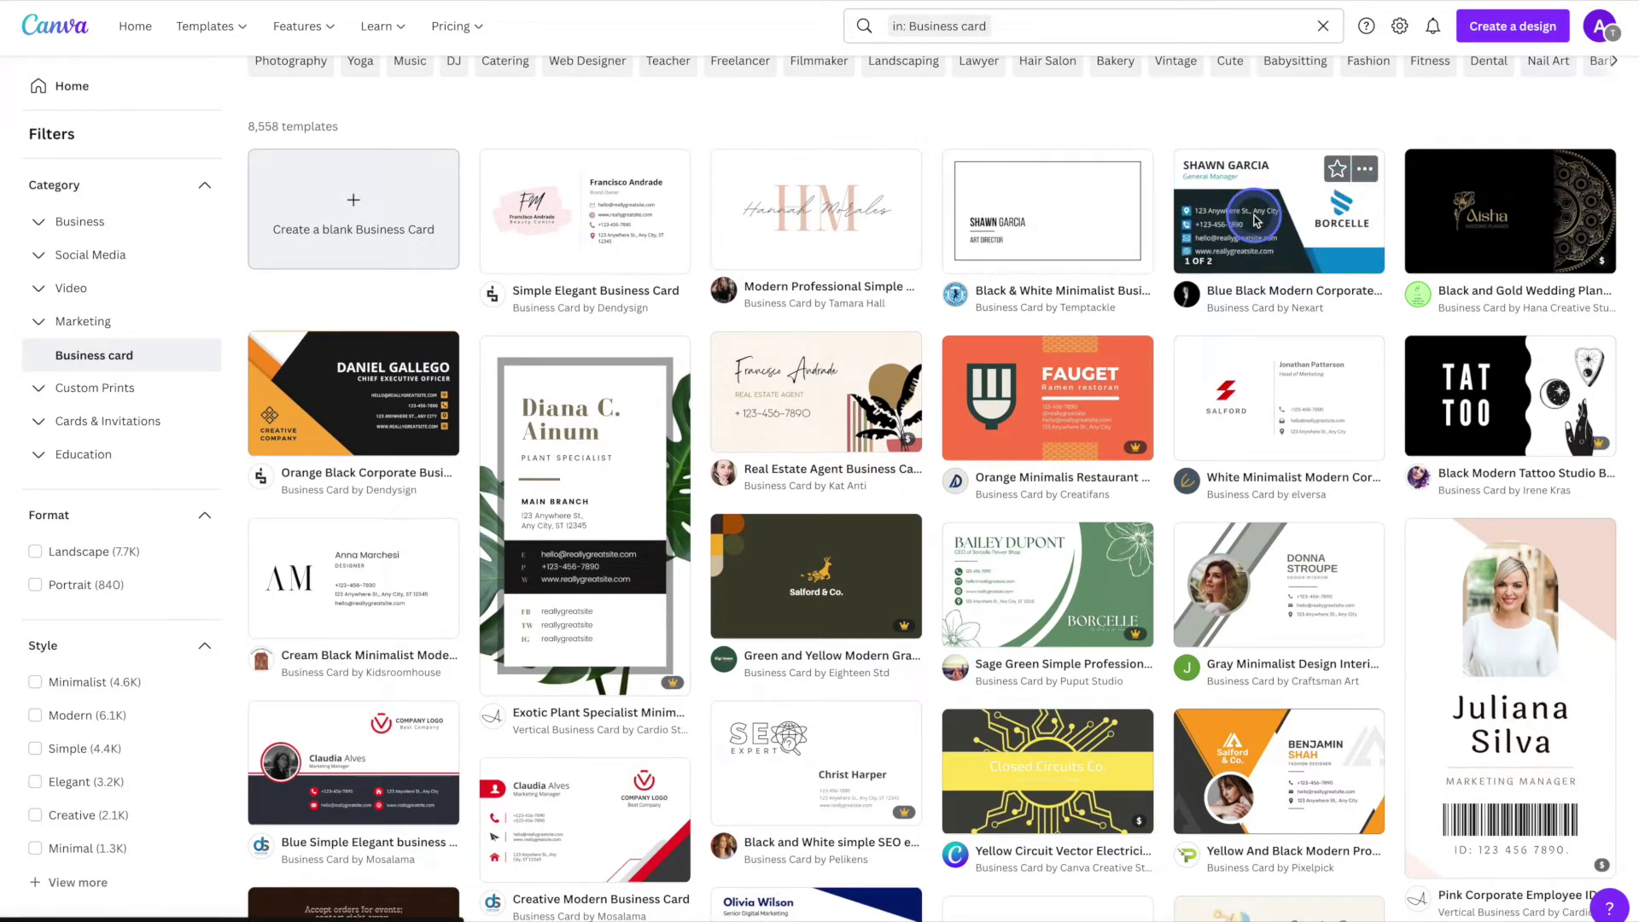
left_click(1247, 359)
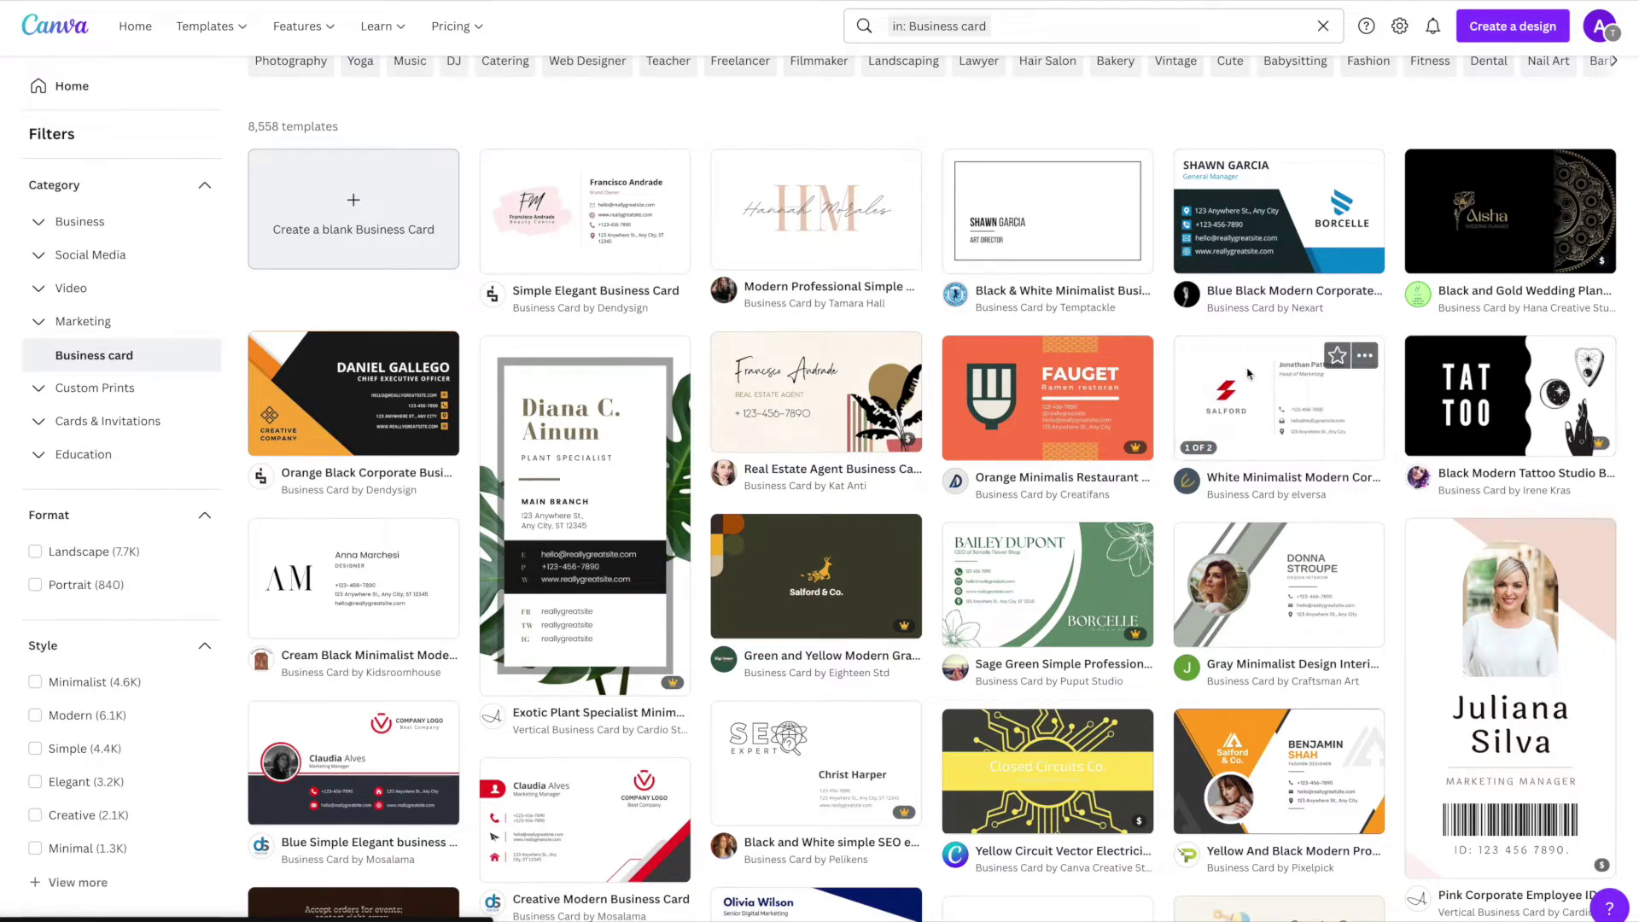
left_click(1276, 595)
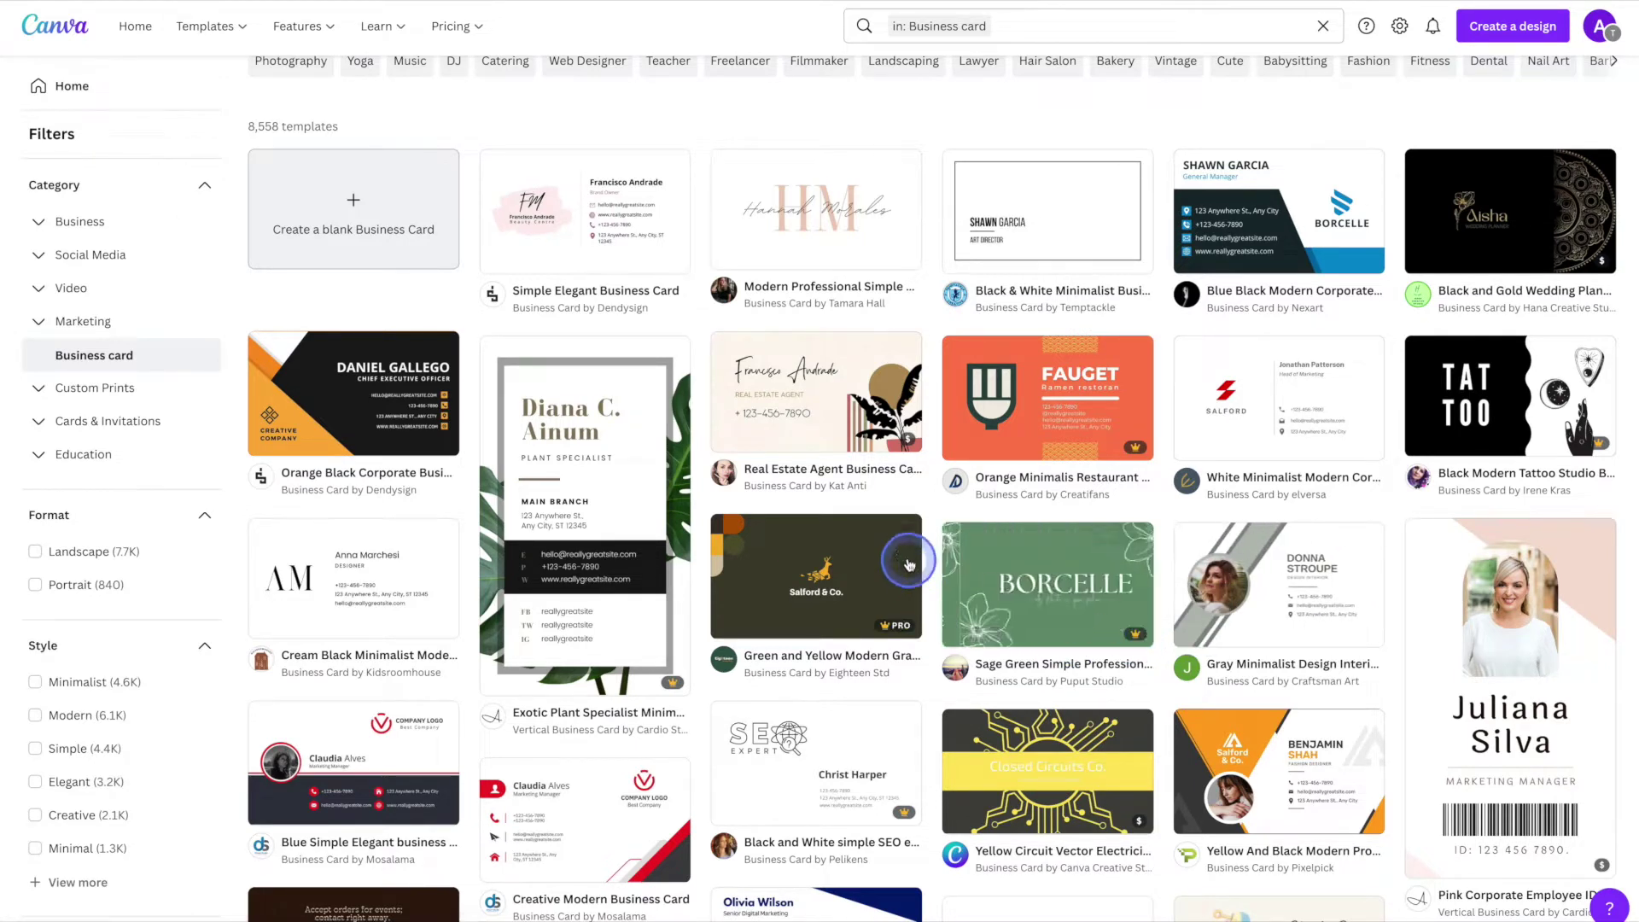
mouse_move(902, 442)
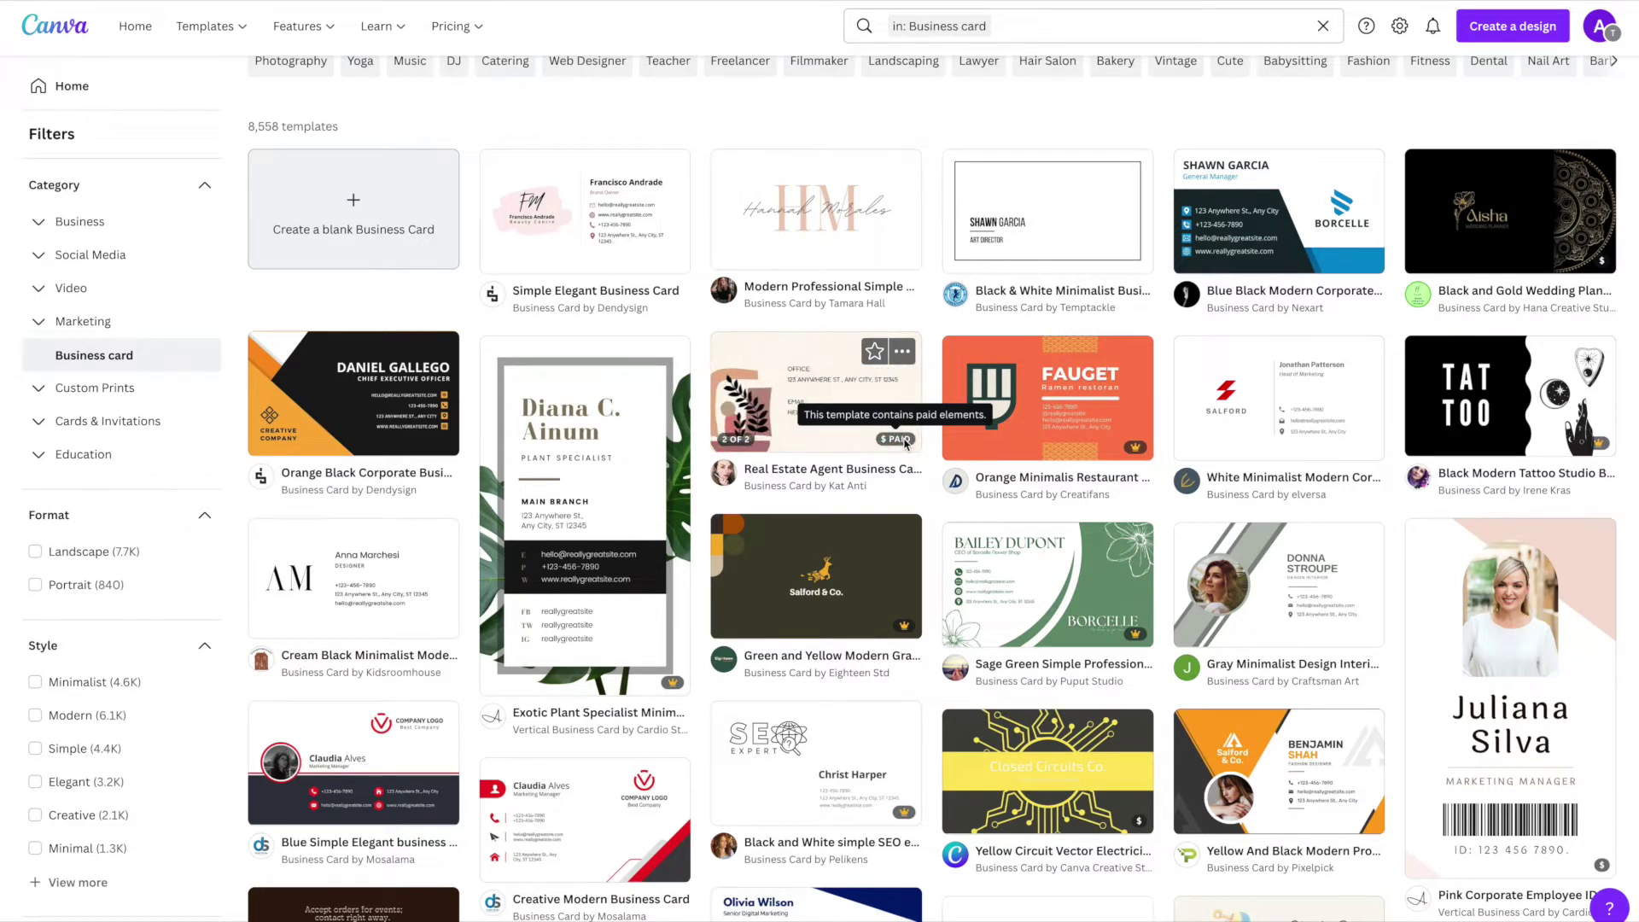
left_click(901, 619)
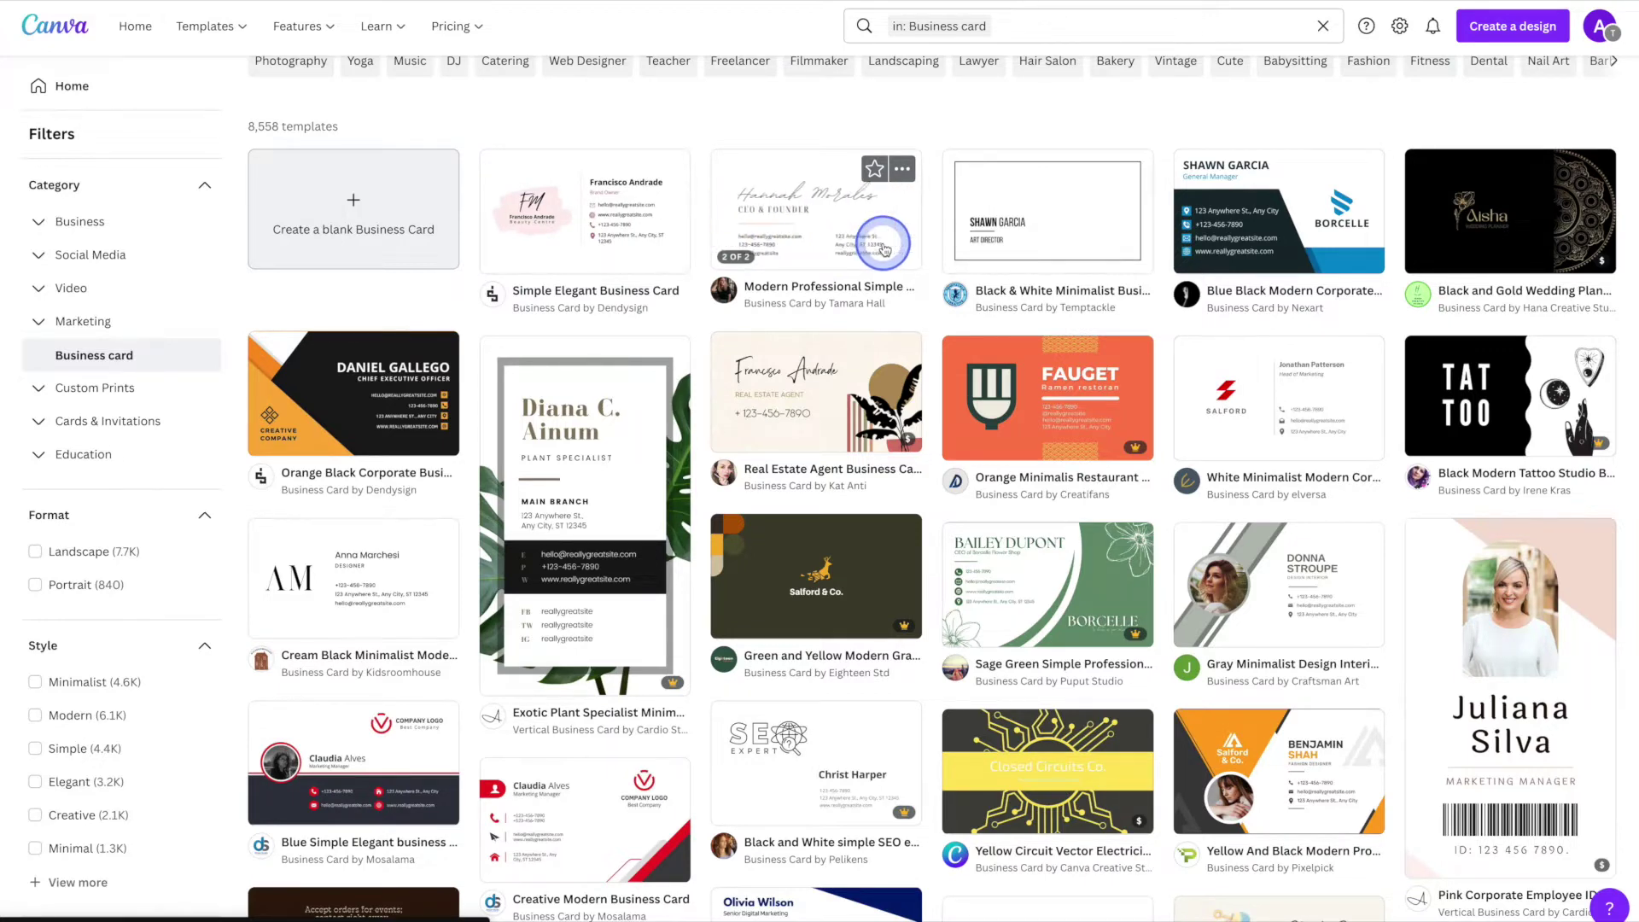
left_click(884, 249)
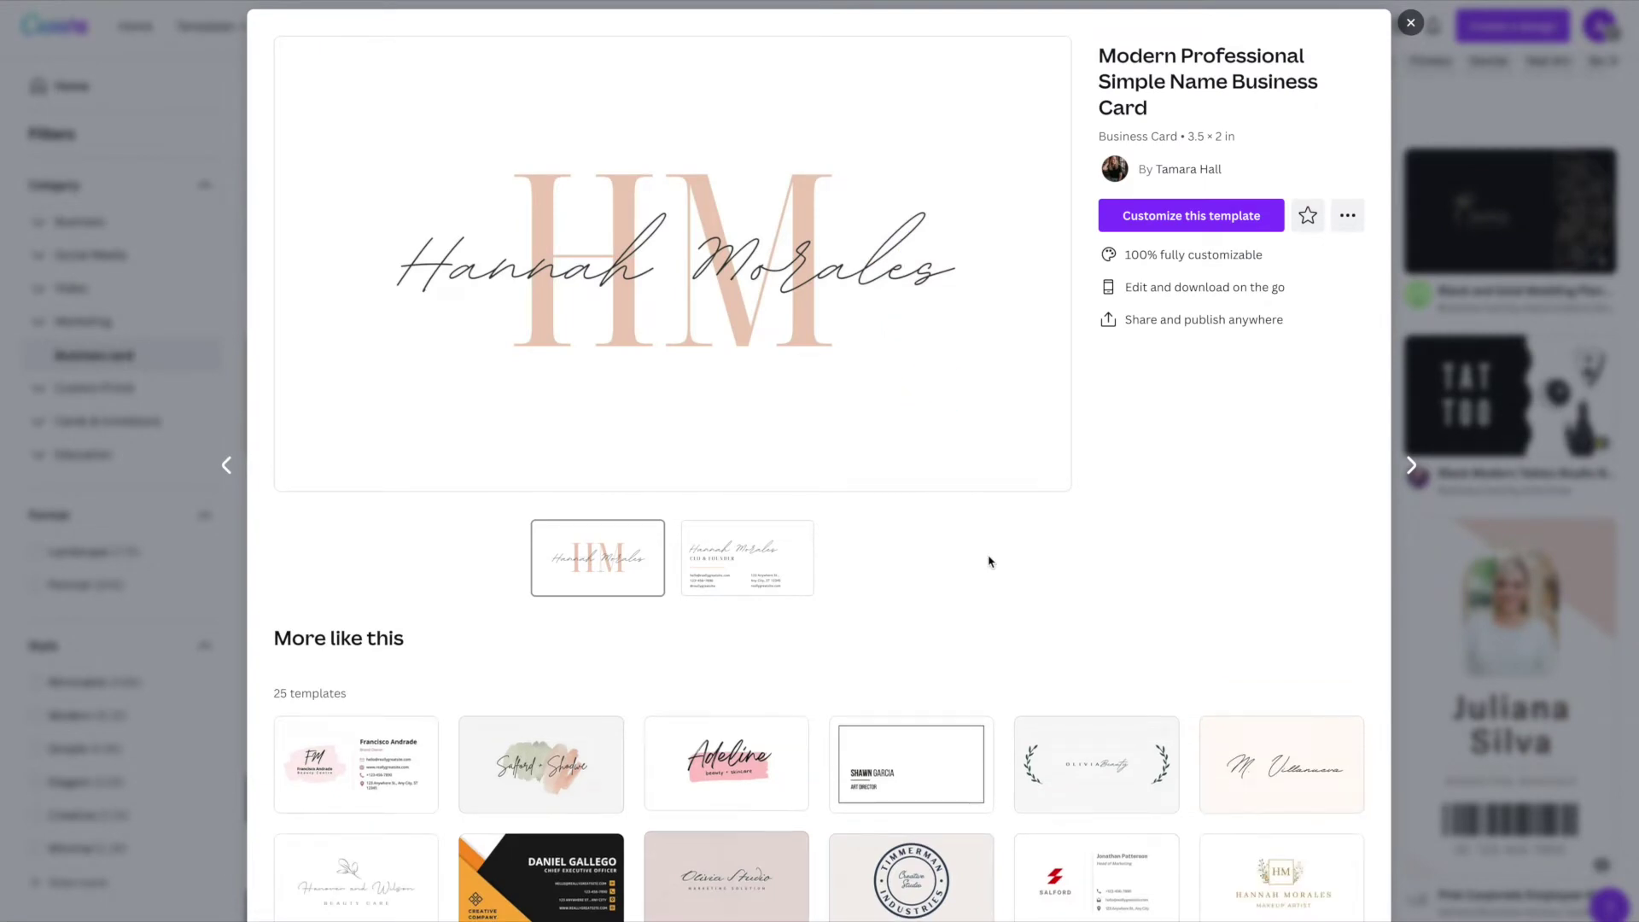
- View the template's back with contact details, then its front with the HM monogram
left_click(776, 560)
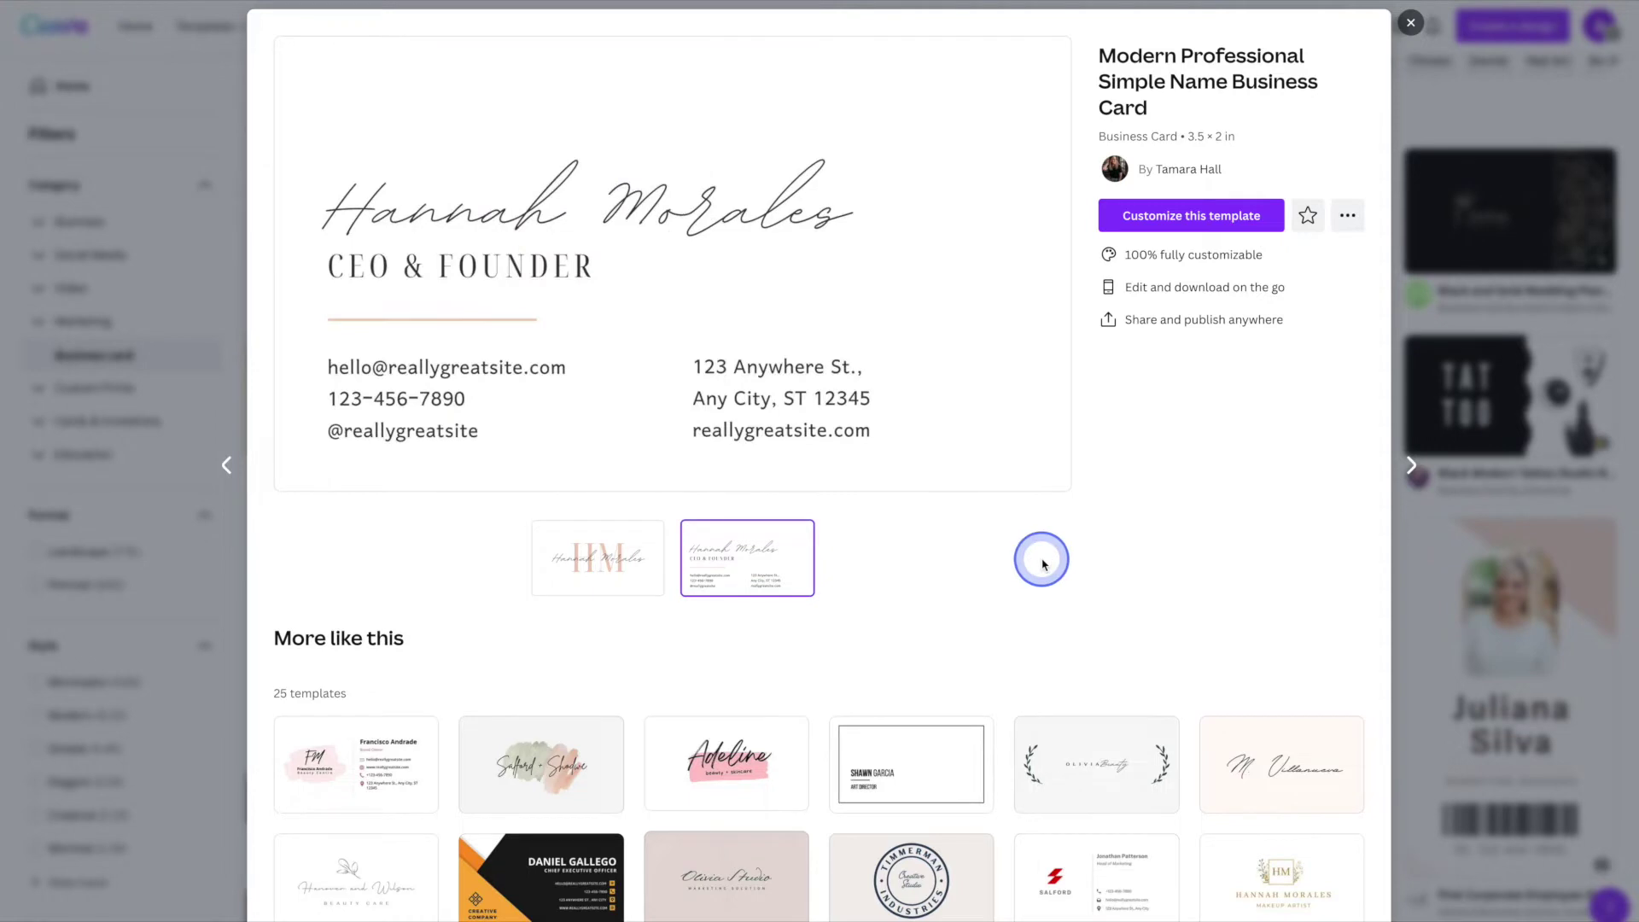
left_click(653, 587)
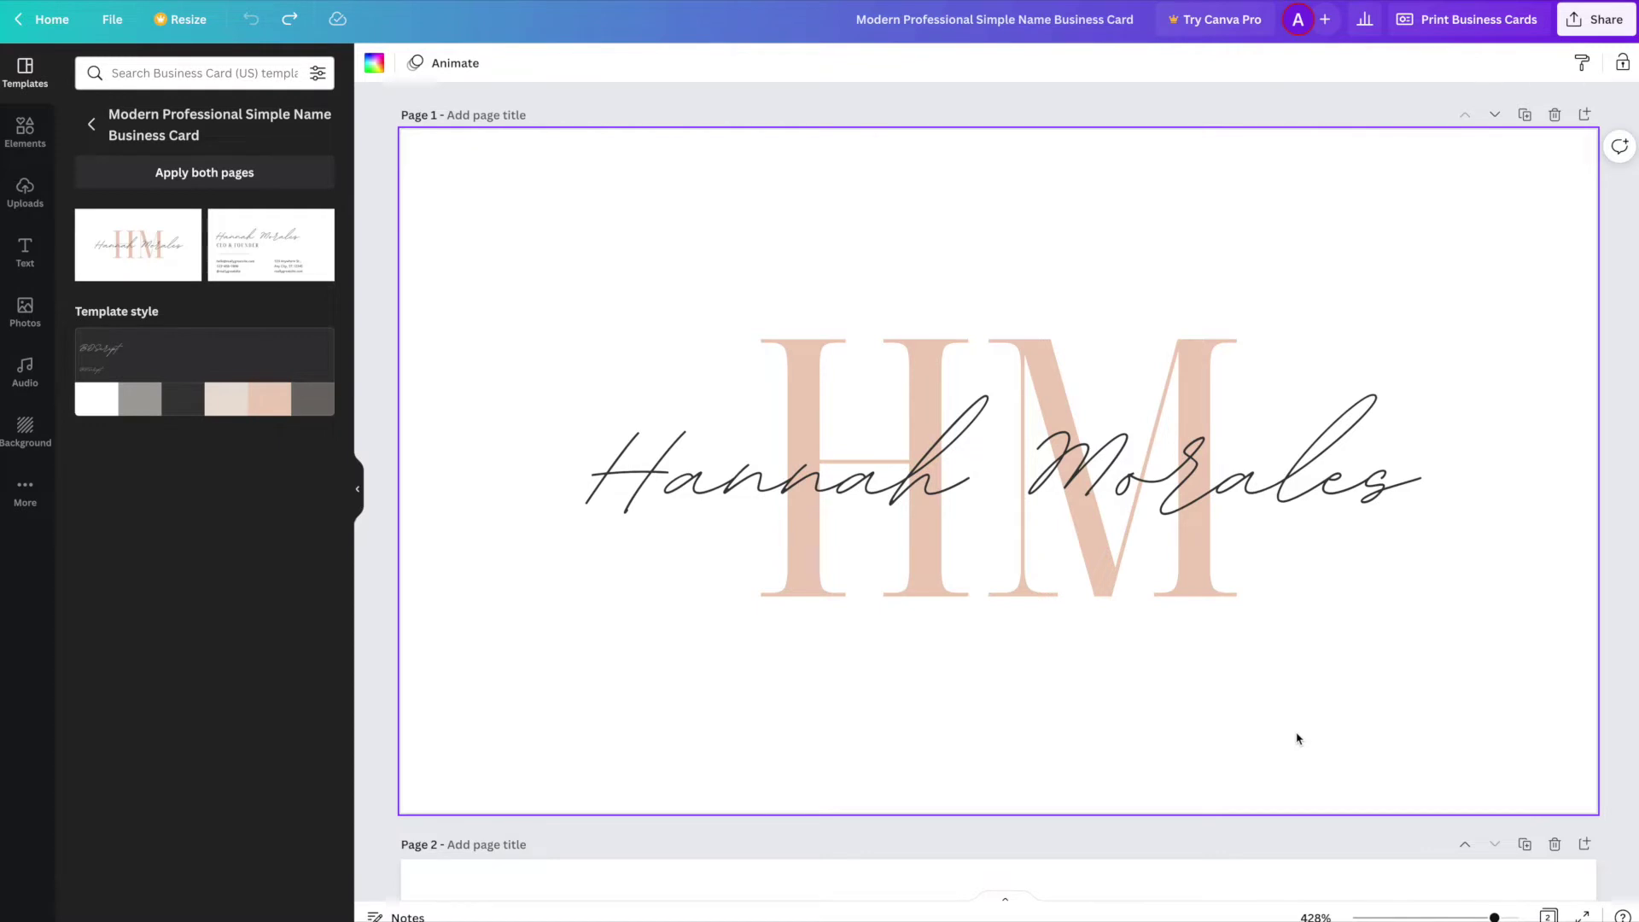
- Replace the HM monogram letters with the cardholder's initials
left_click(989, 603)
double_click(988, 599)
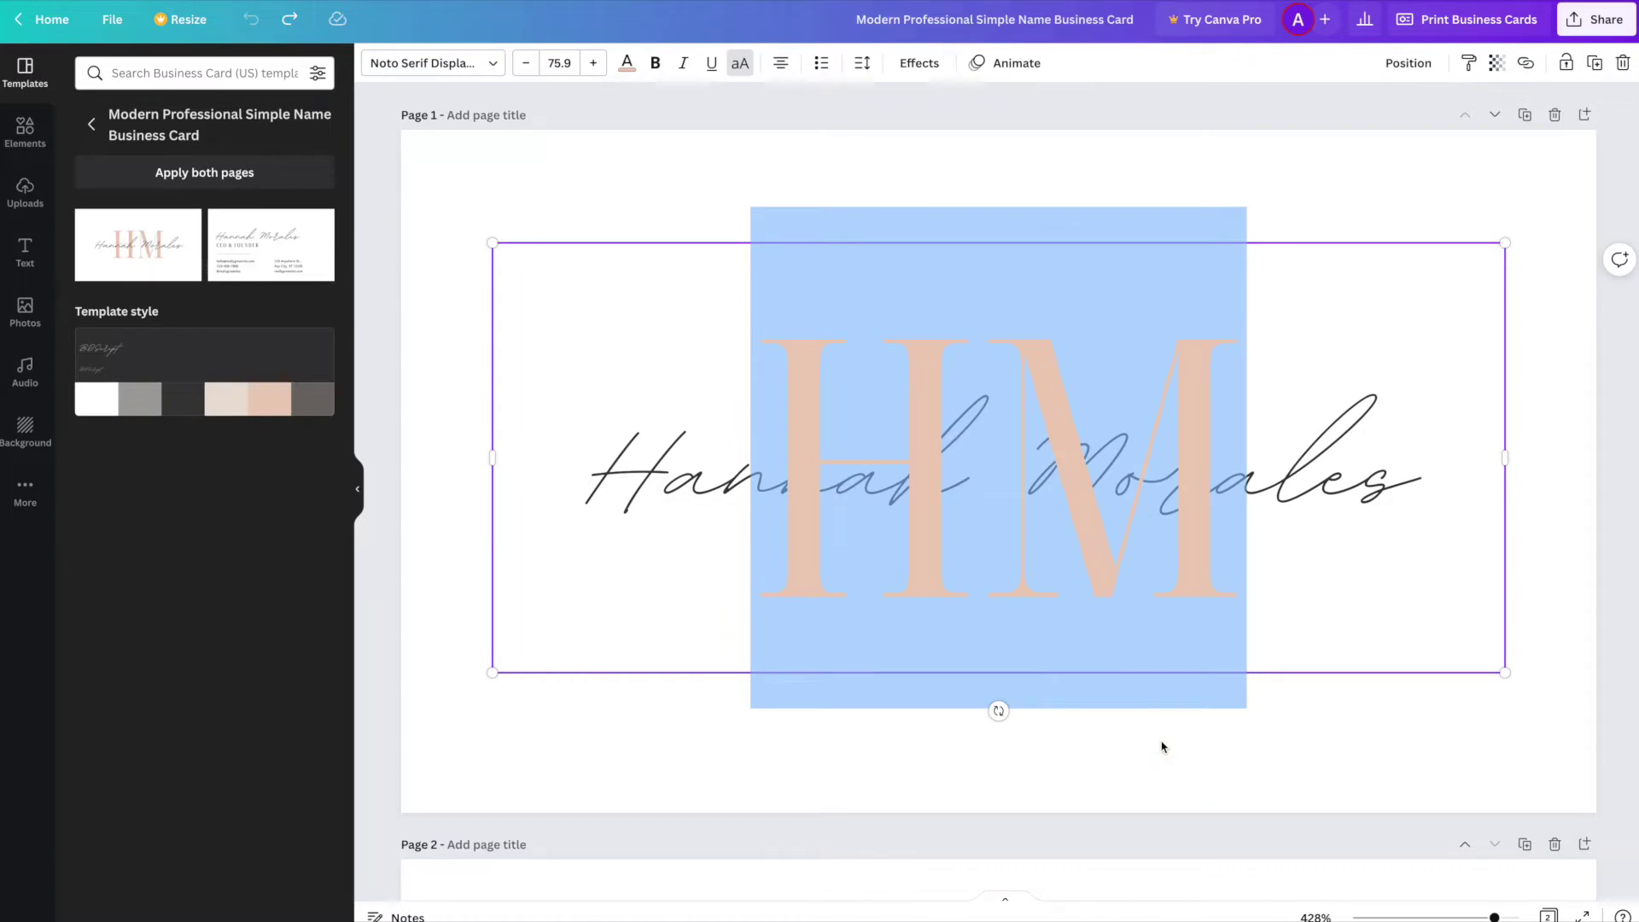
type("RC")
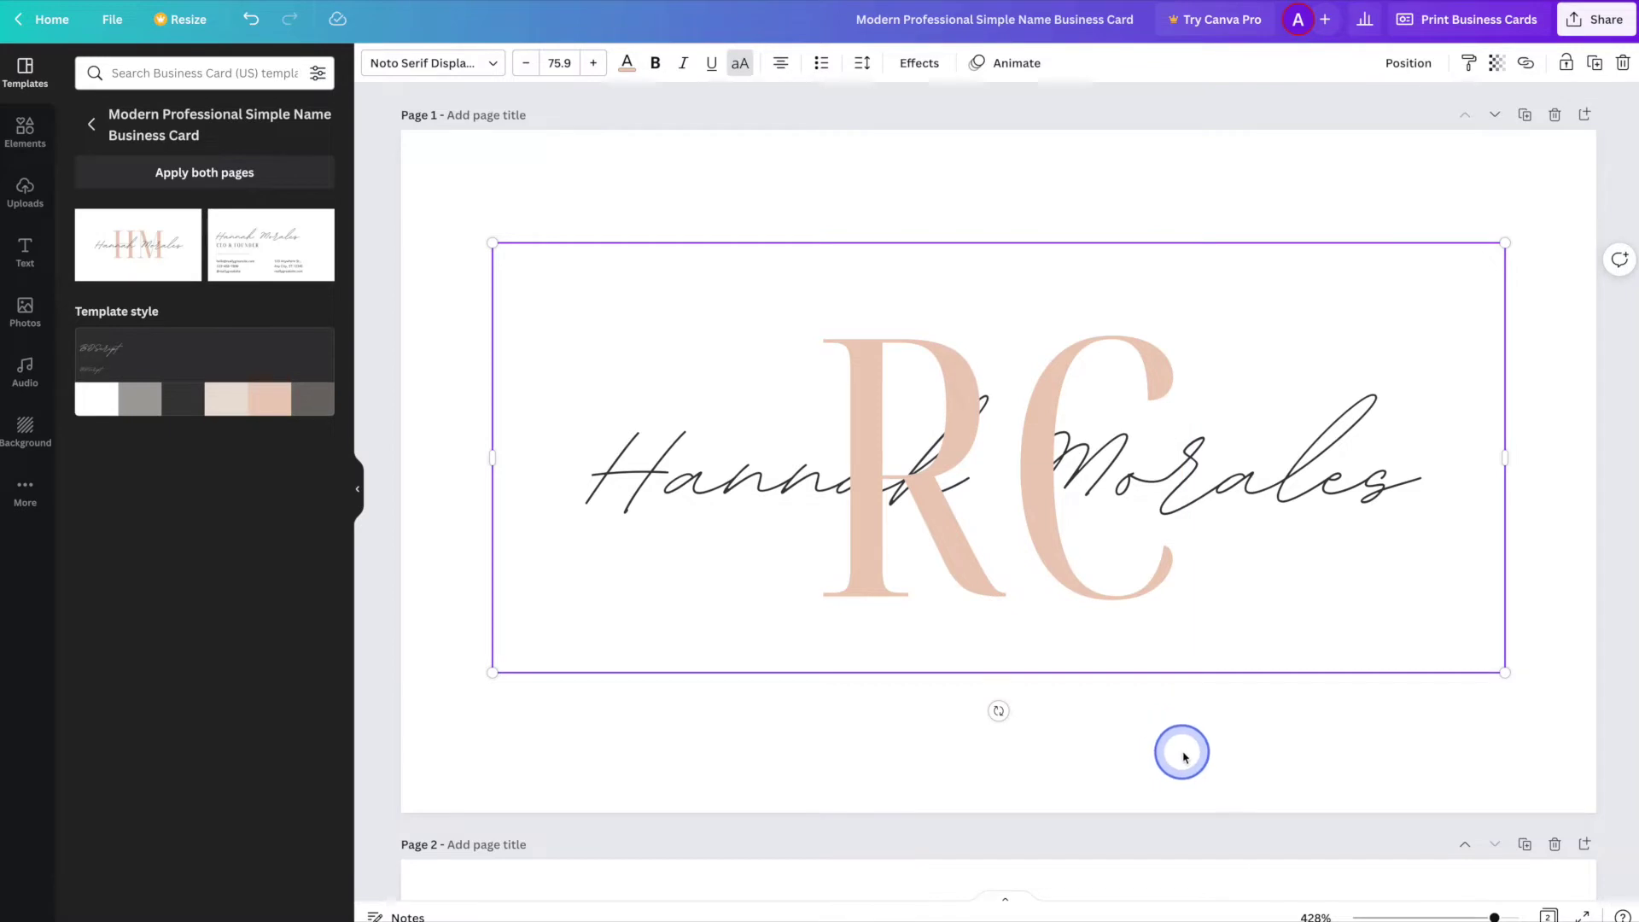
left_click(1185, 756)
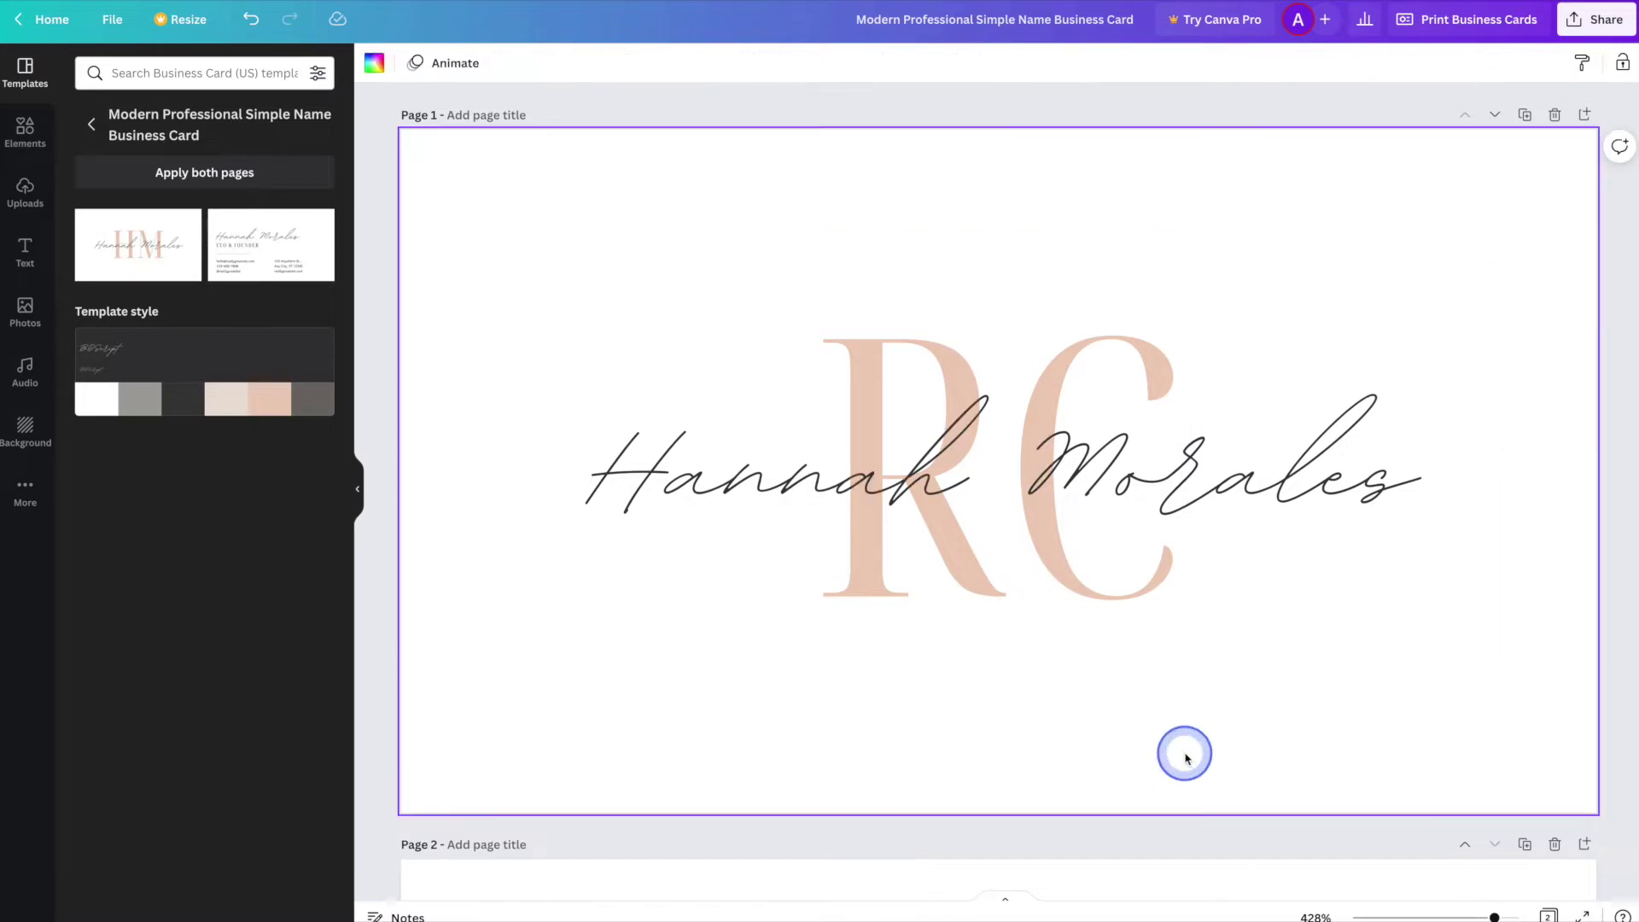
- Replace the script name on the front with the cardholder's full name
double_click(1156, 495)
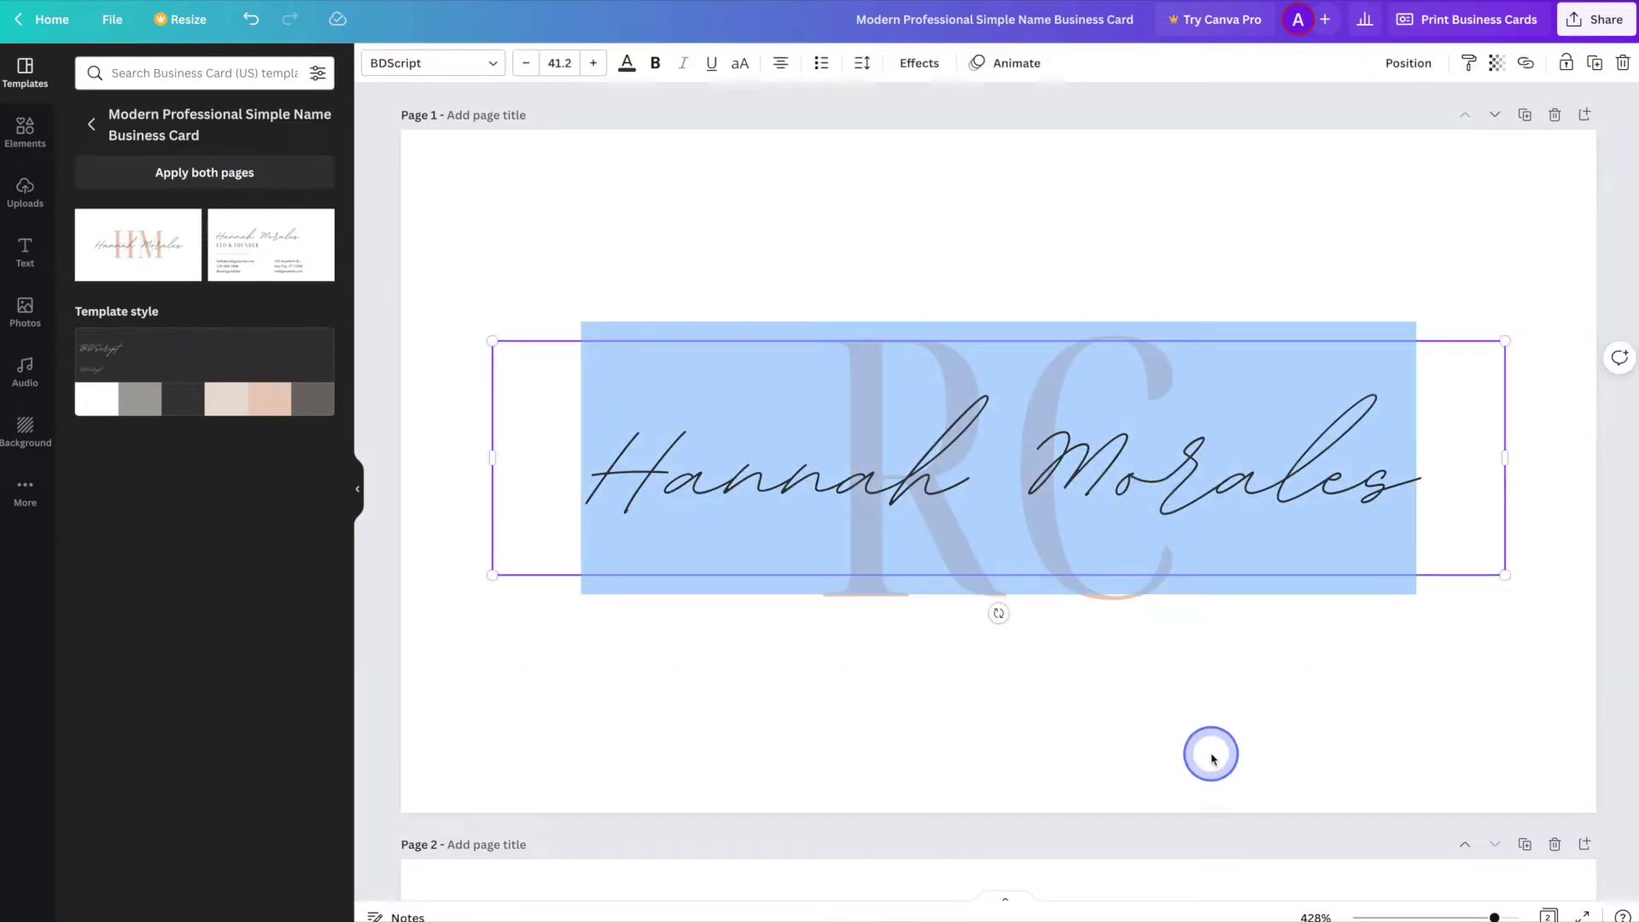
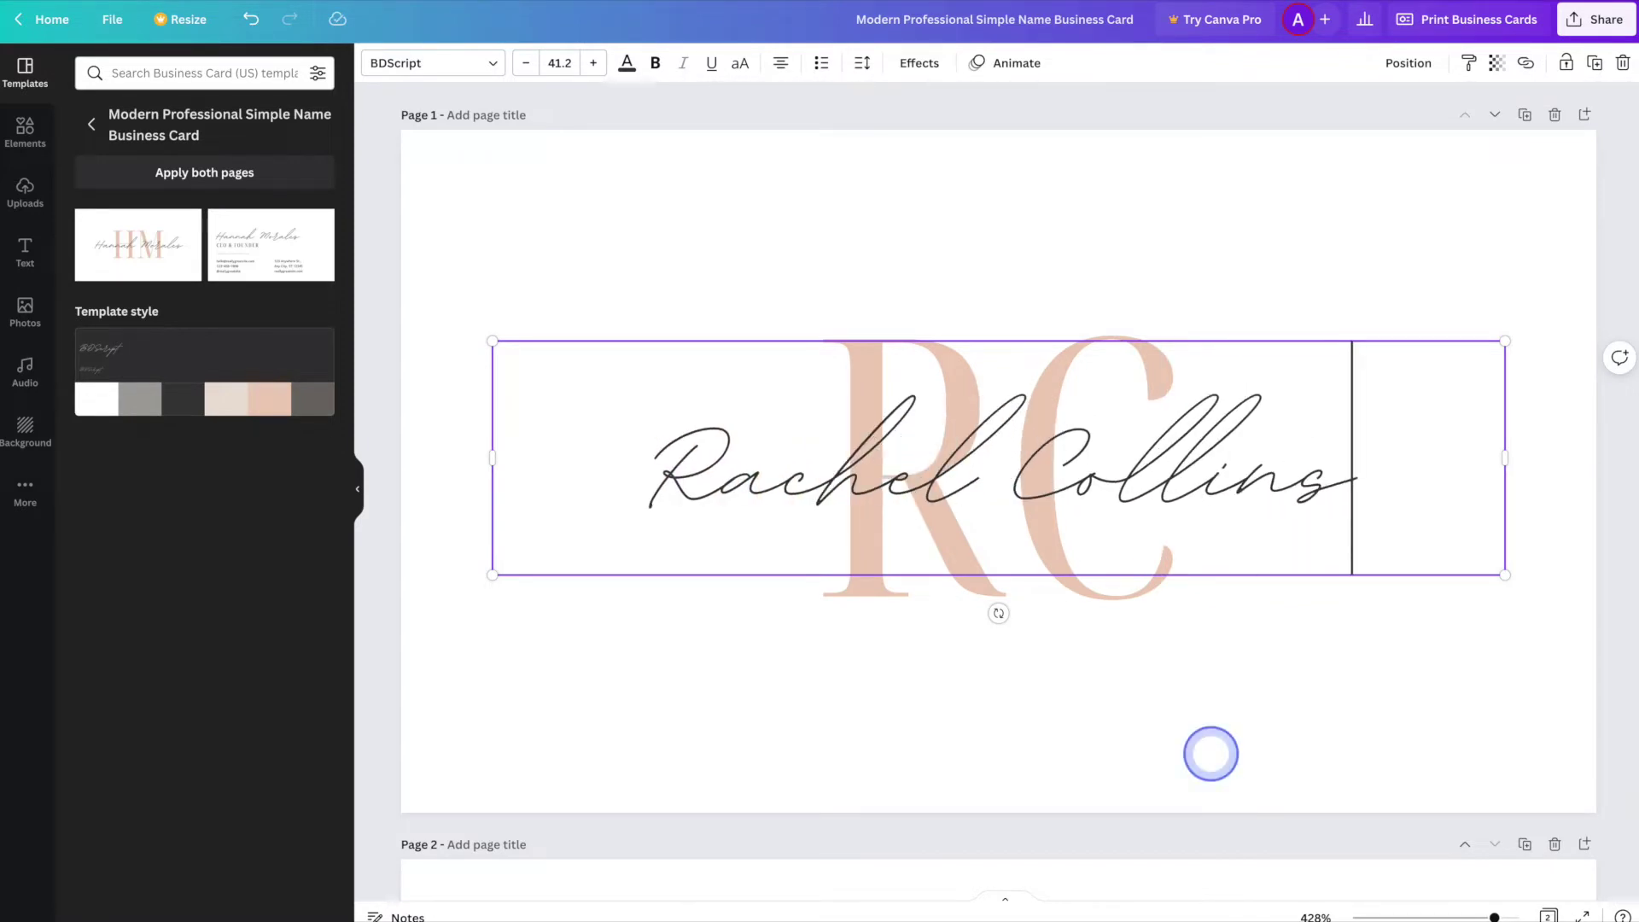
left_click(1280, 754)
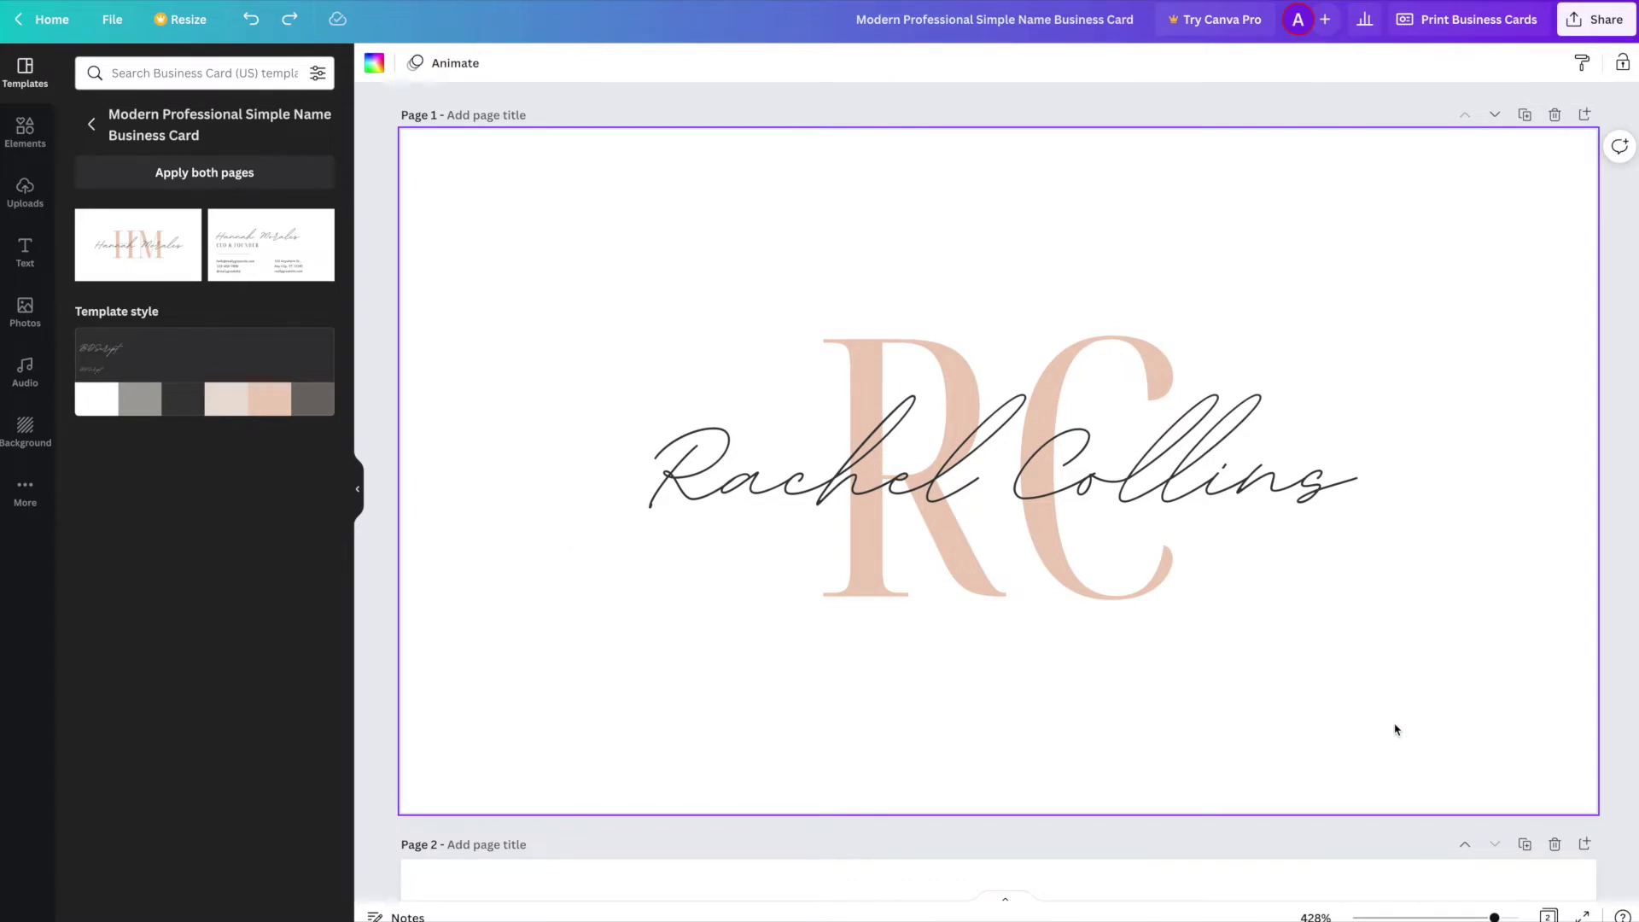
- On page 2, enter the cardholder's name and change the CEO & FOUNDER title to DESIGNER
scroll(1396, 730, "down", 7)
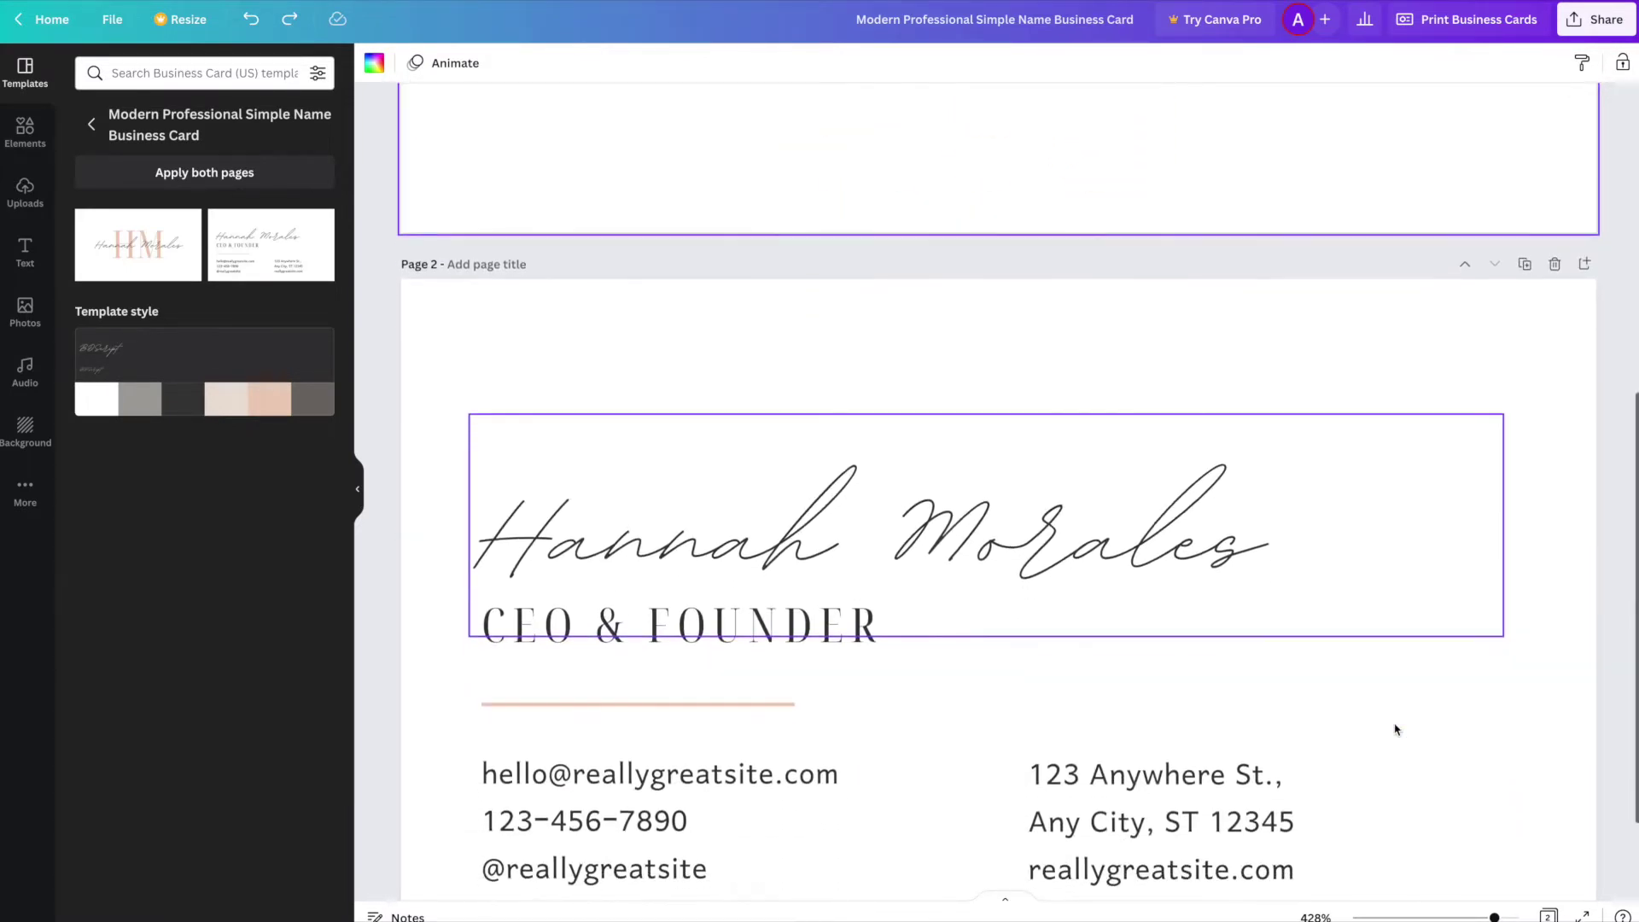
scroll(1396, 730, "down", 2)
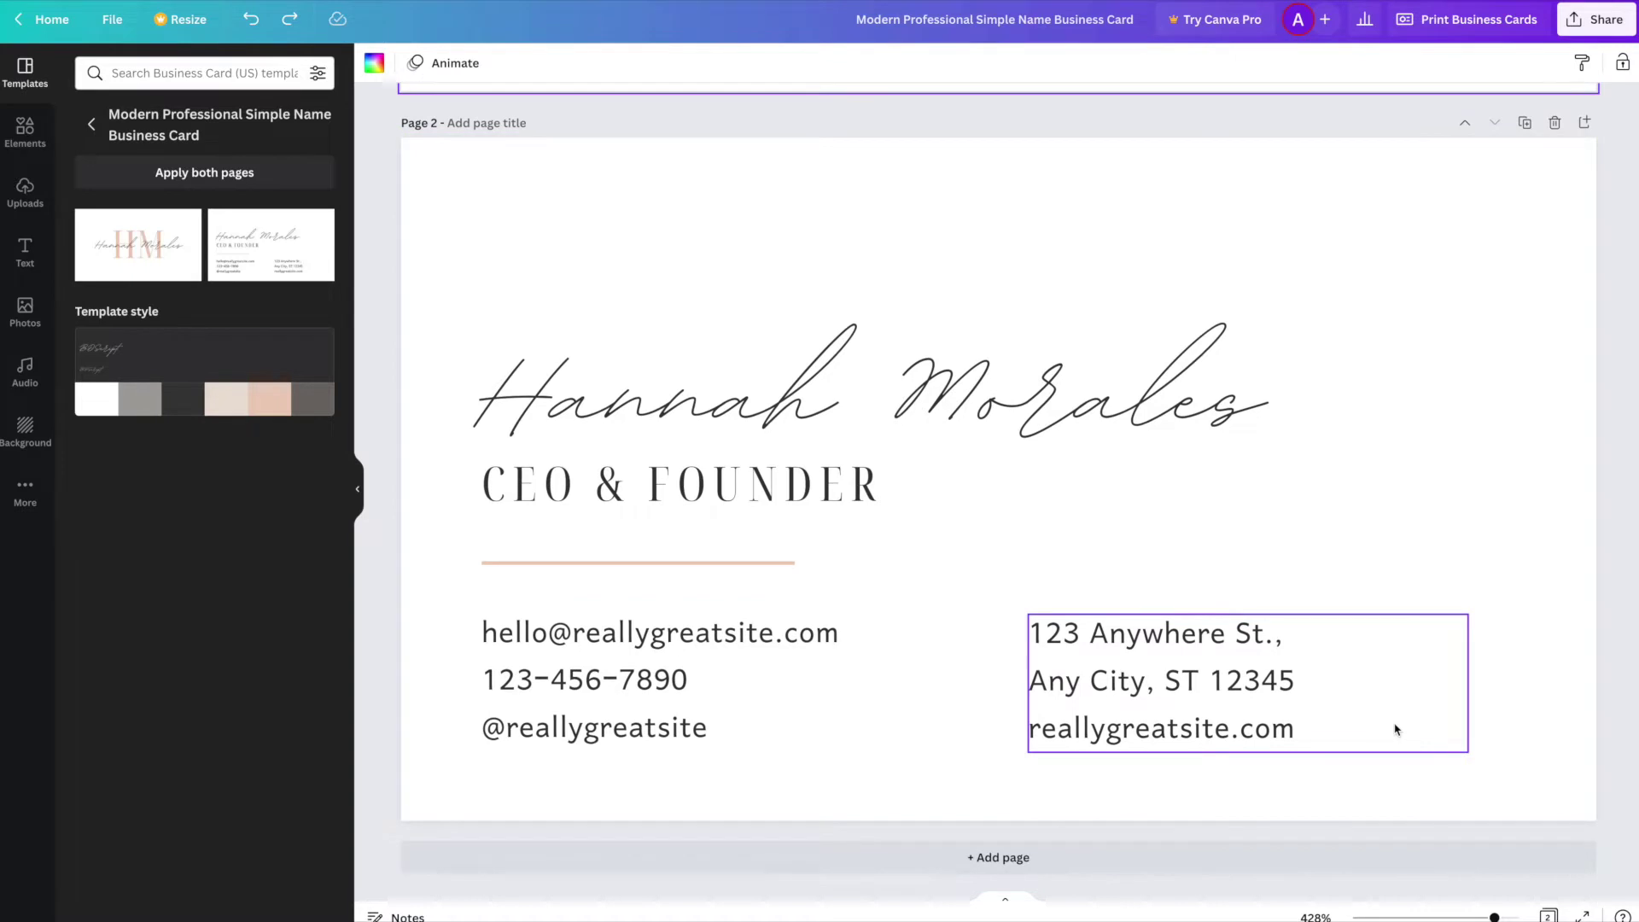
double_click(908, 405)
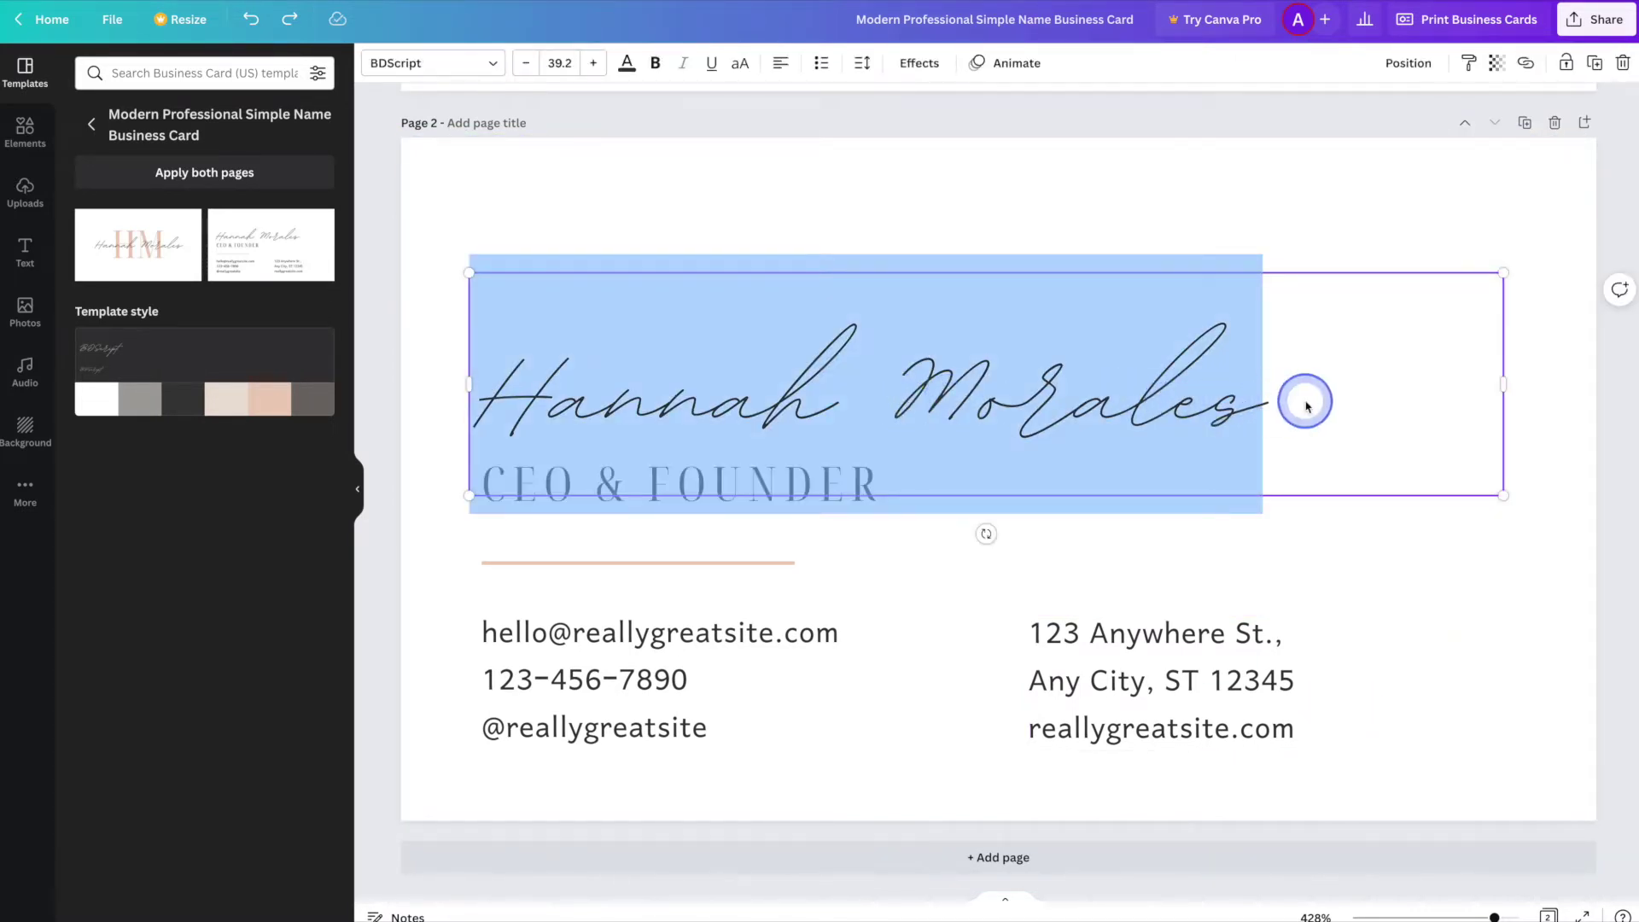
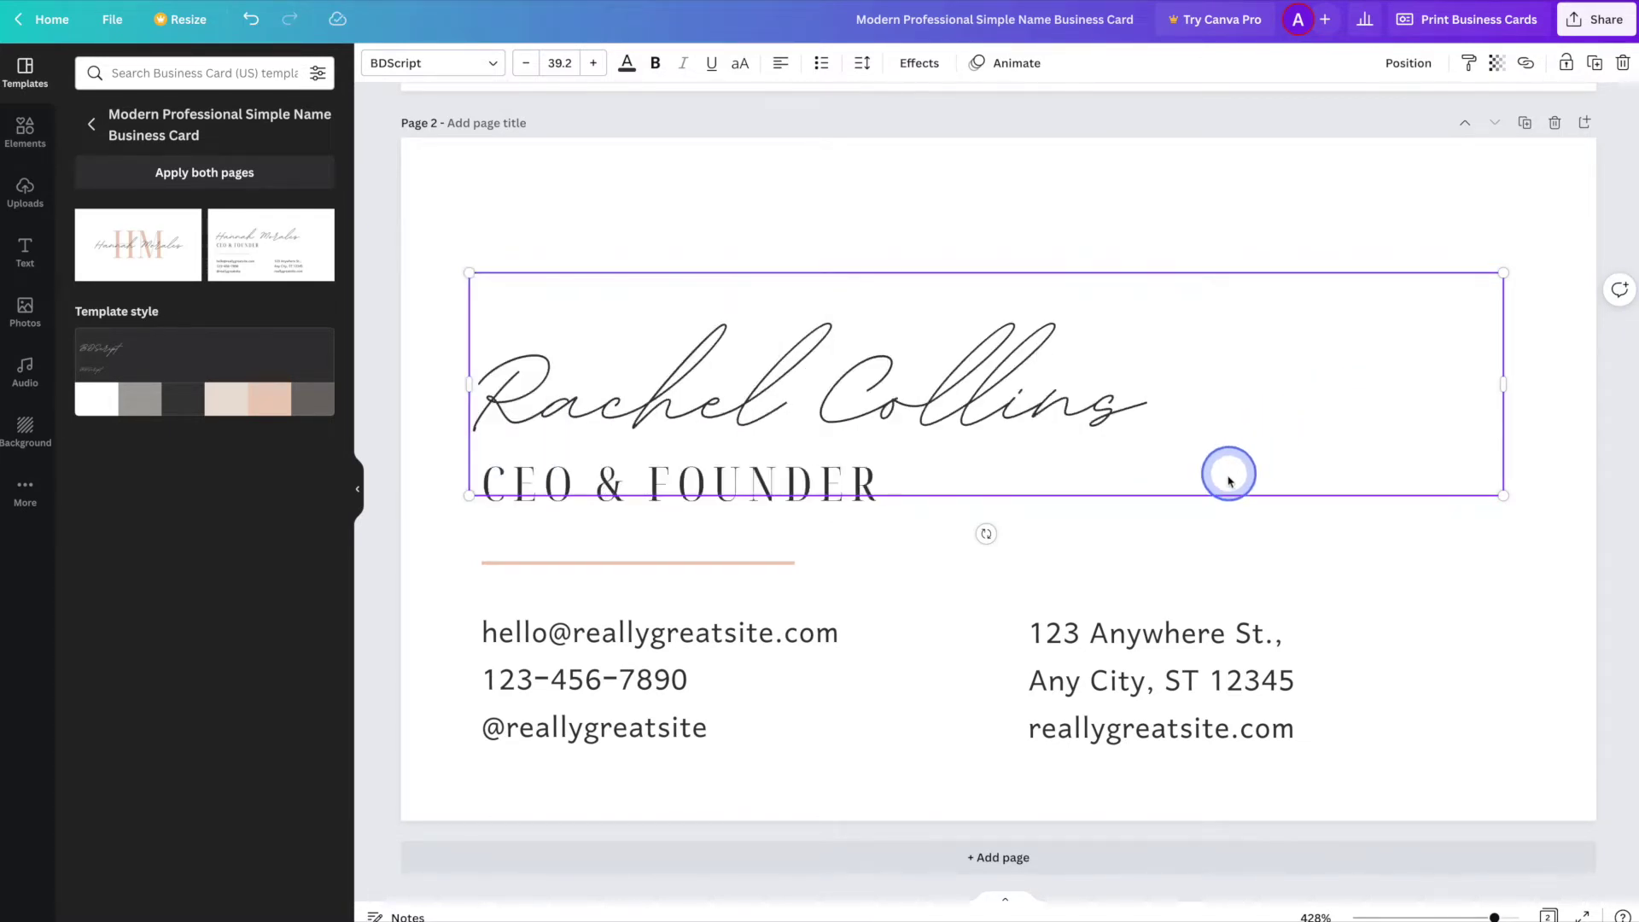
left_click(1209, 579)
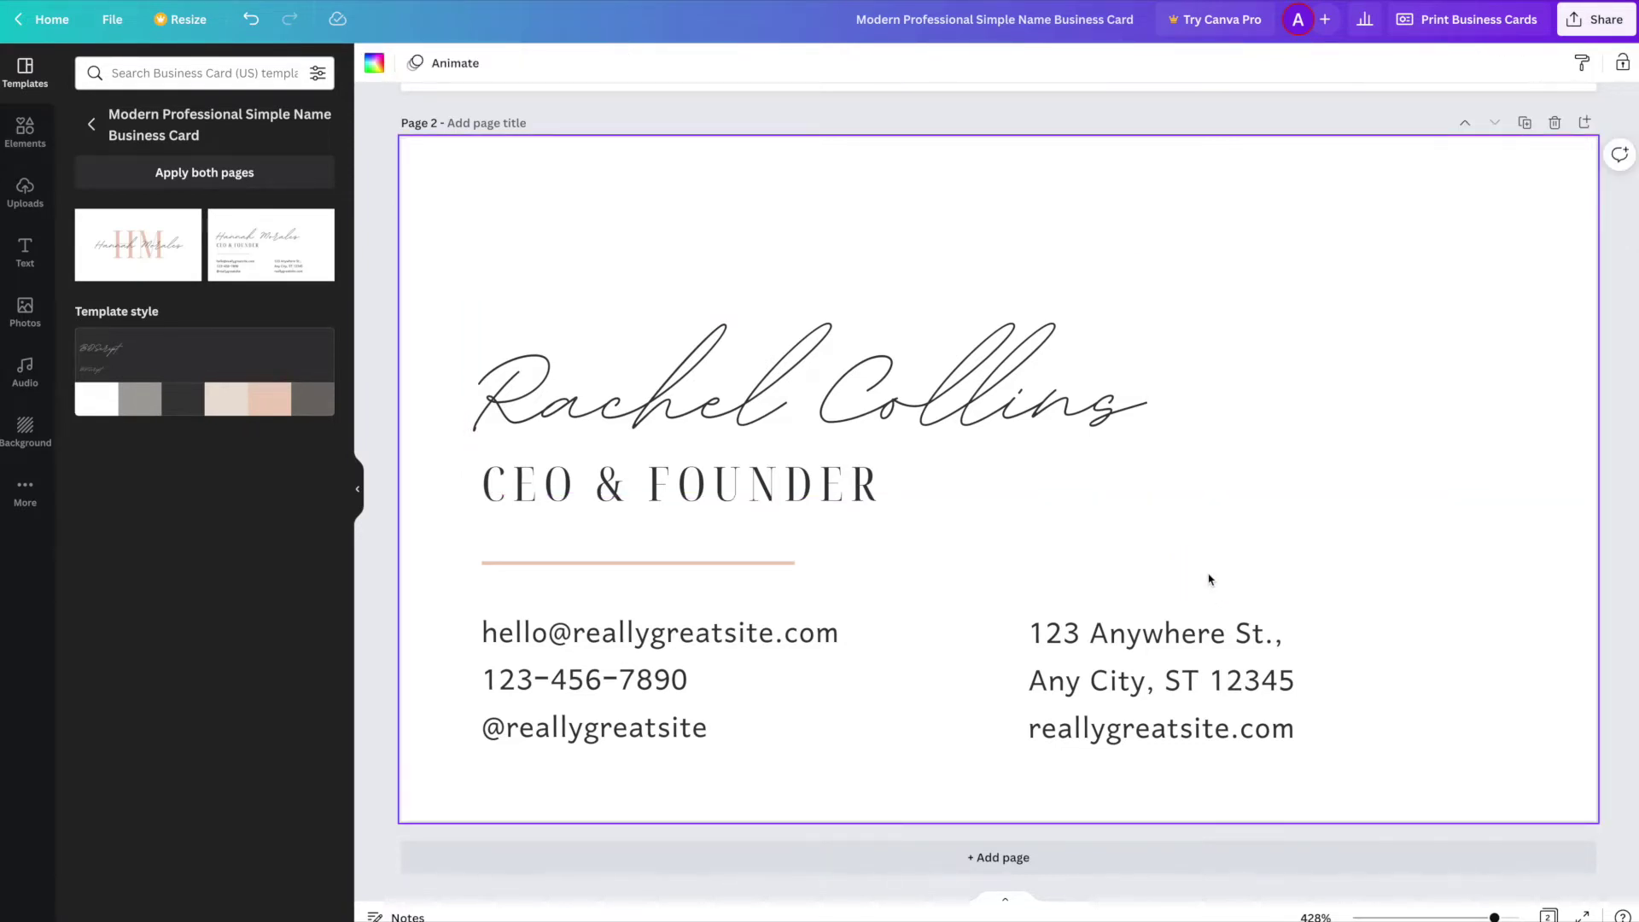
double_click(748, 494)
type("DESIGNER")
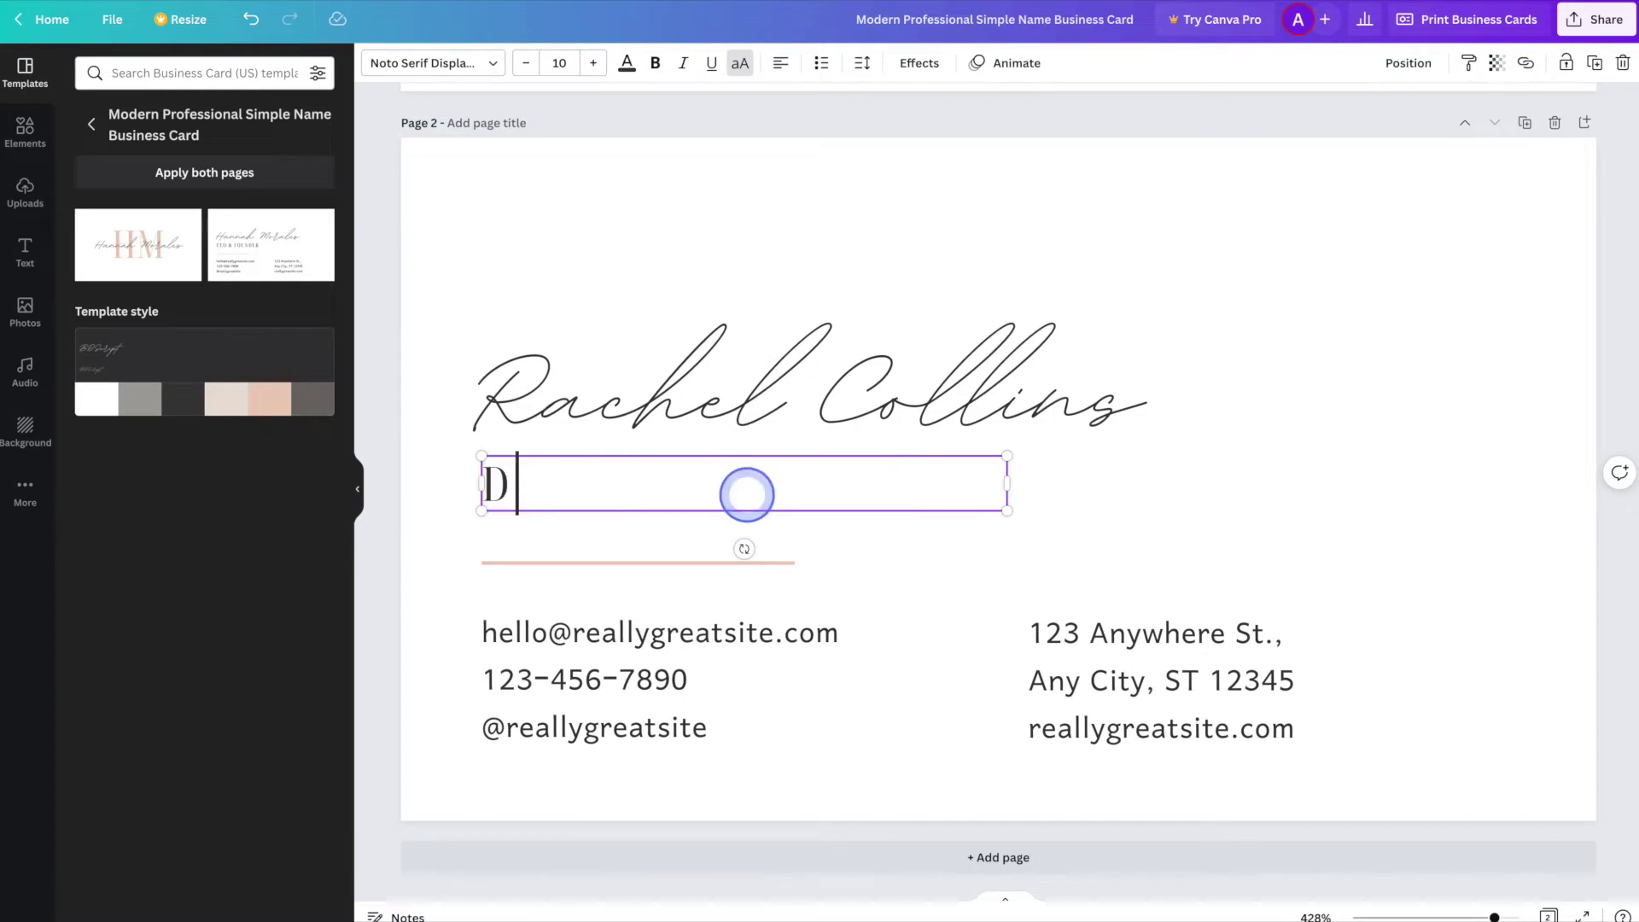
- Replace the e-mail, phone number and social handle with the cardholder's new contact details
triple_click(663, 633)
key("BackSpace")
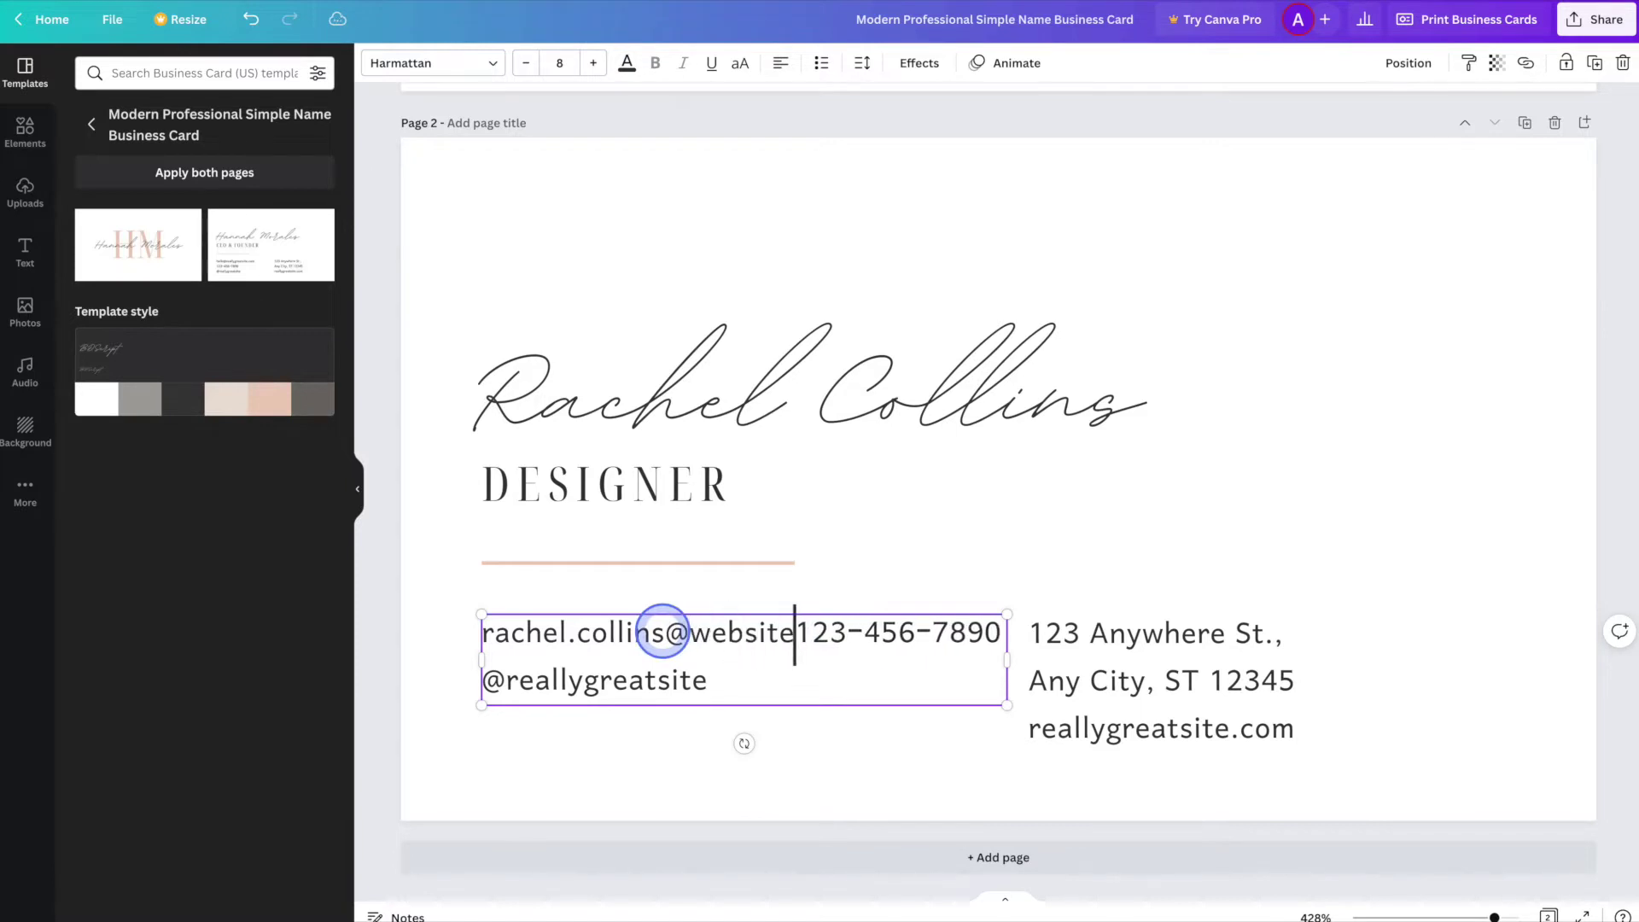
key("Return")
key("shift+End")
type("555")
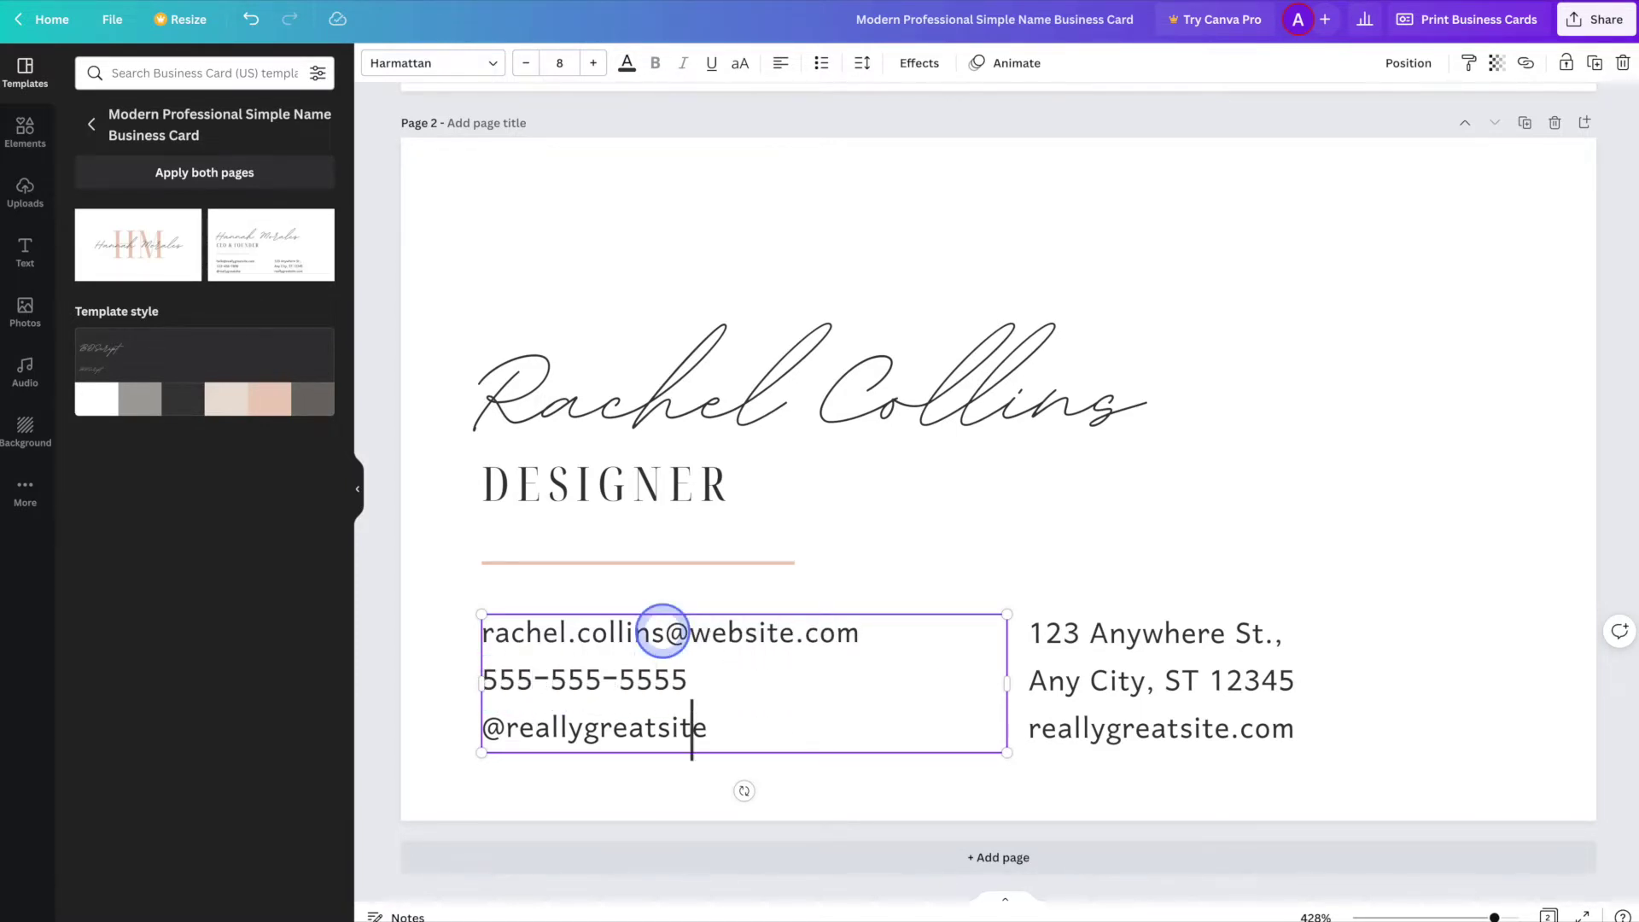
key("ctrl+Left")
key("shift+End")
type("rache")
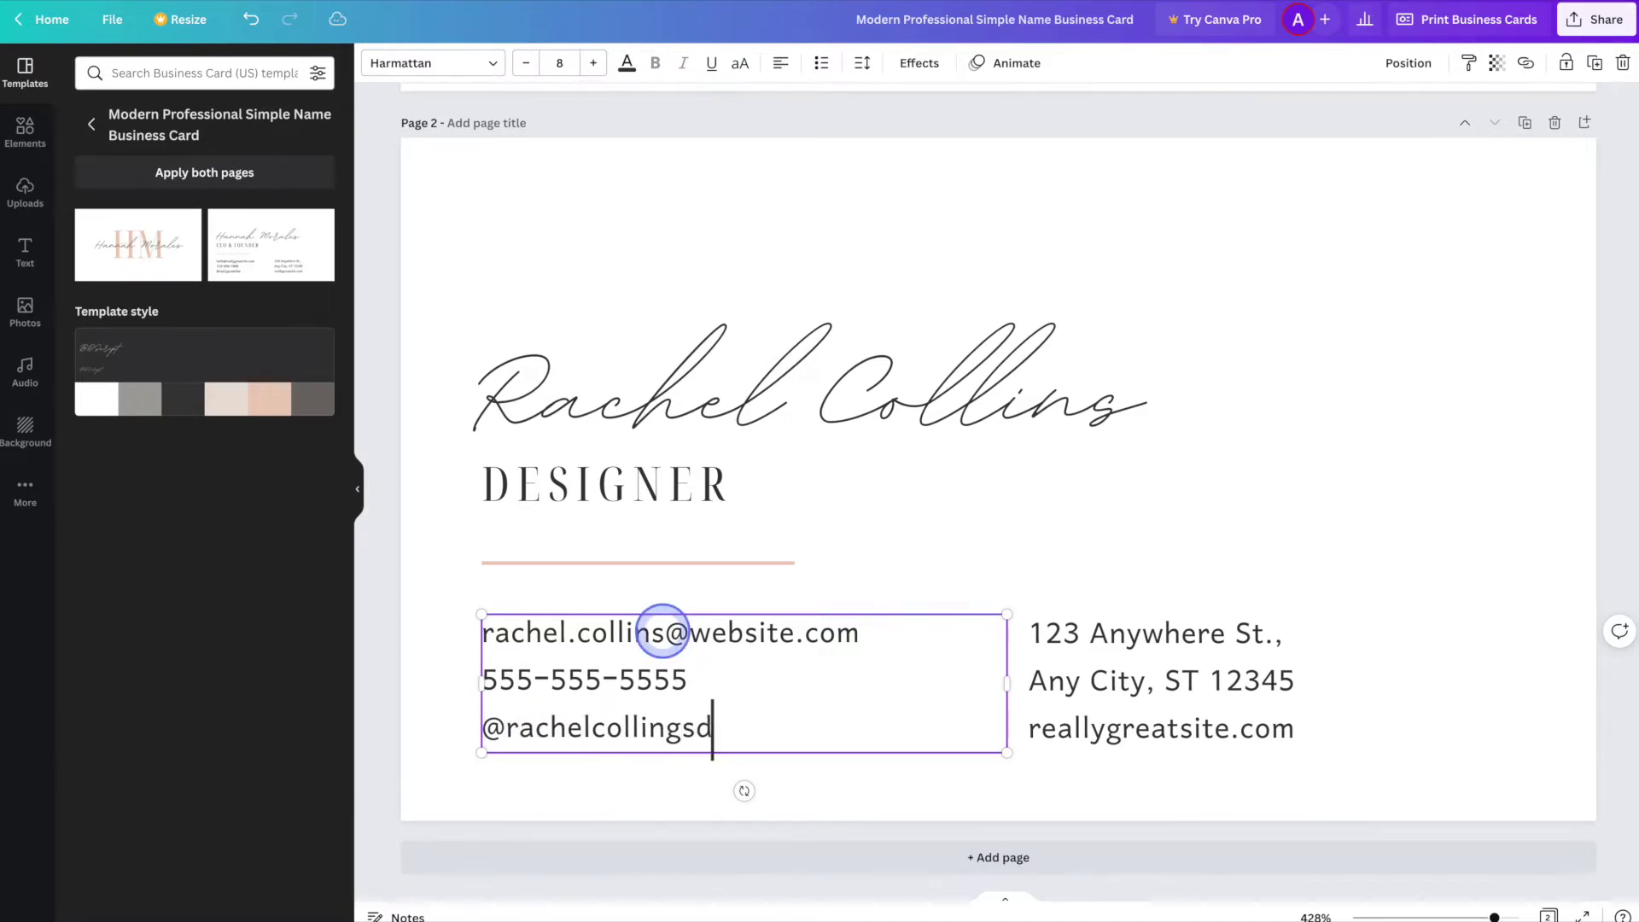
- Update the street, city and website lines with the cardholder's new address and domain
left_click(1135, 632)
triple_click(1135, 632)
left_click(1265, 636)
left_click_drag(1265, 637, 1088, 645)
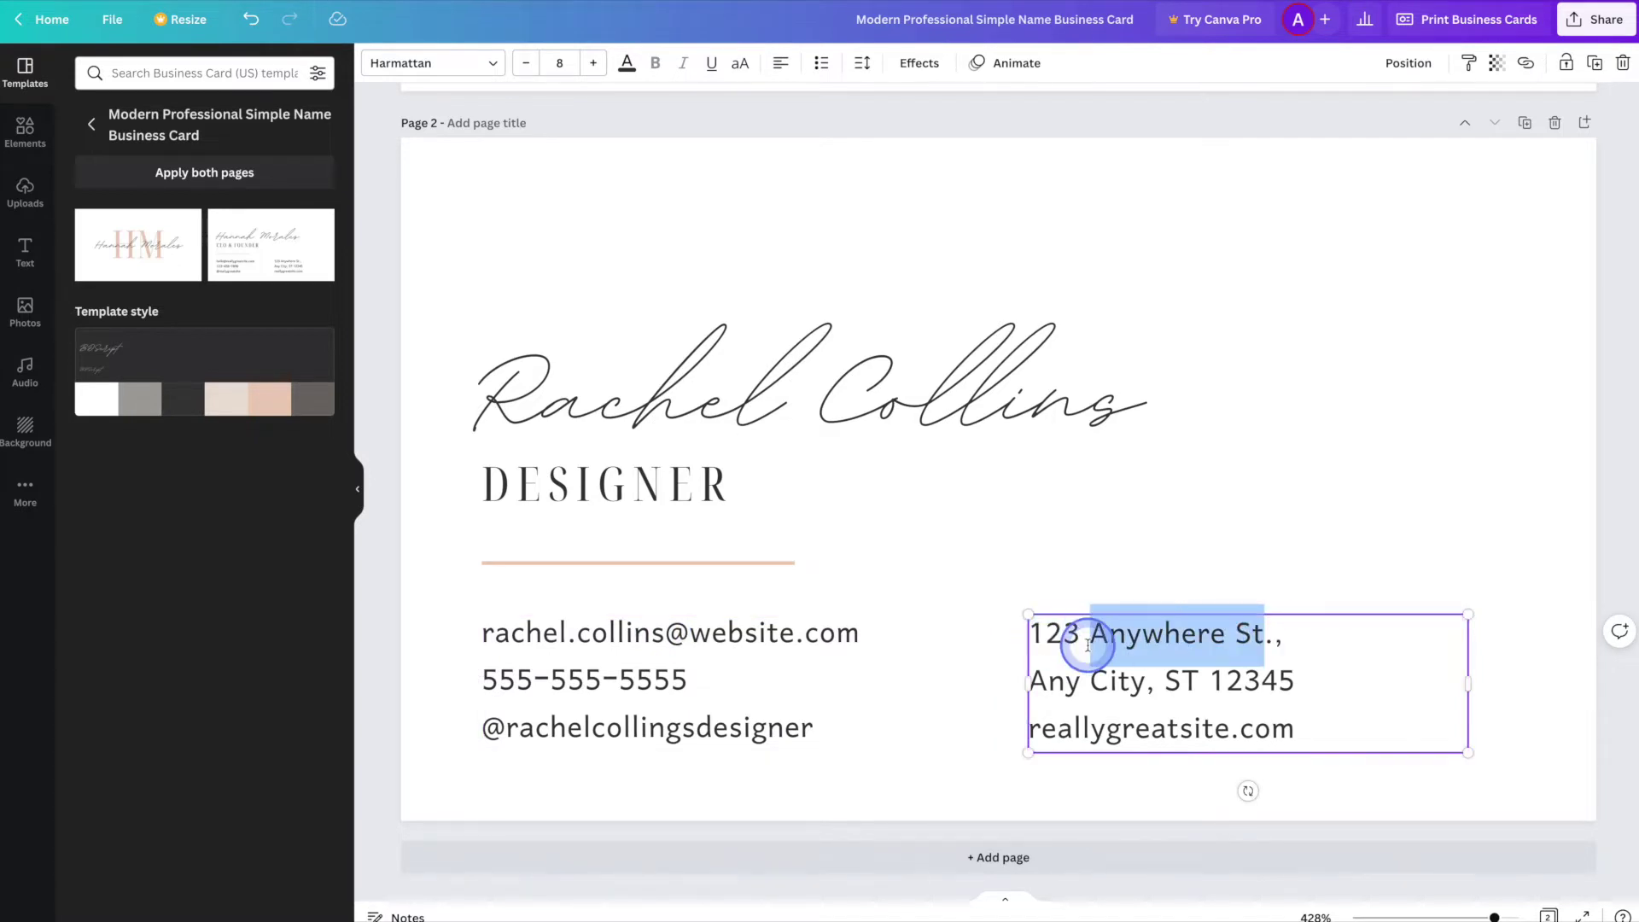
type("Main S")
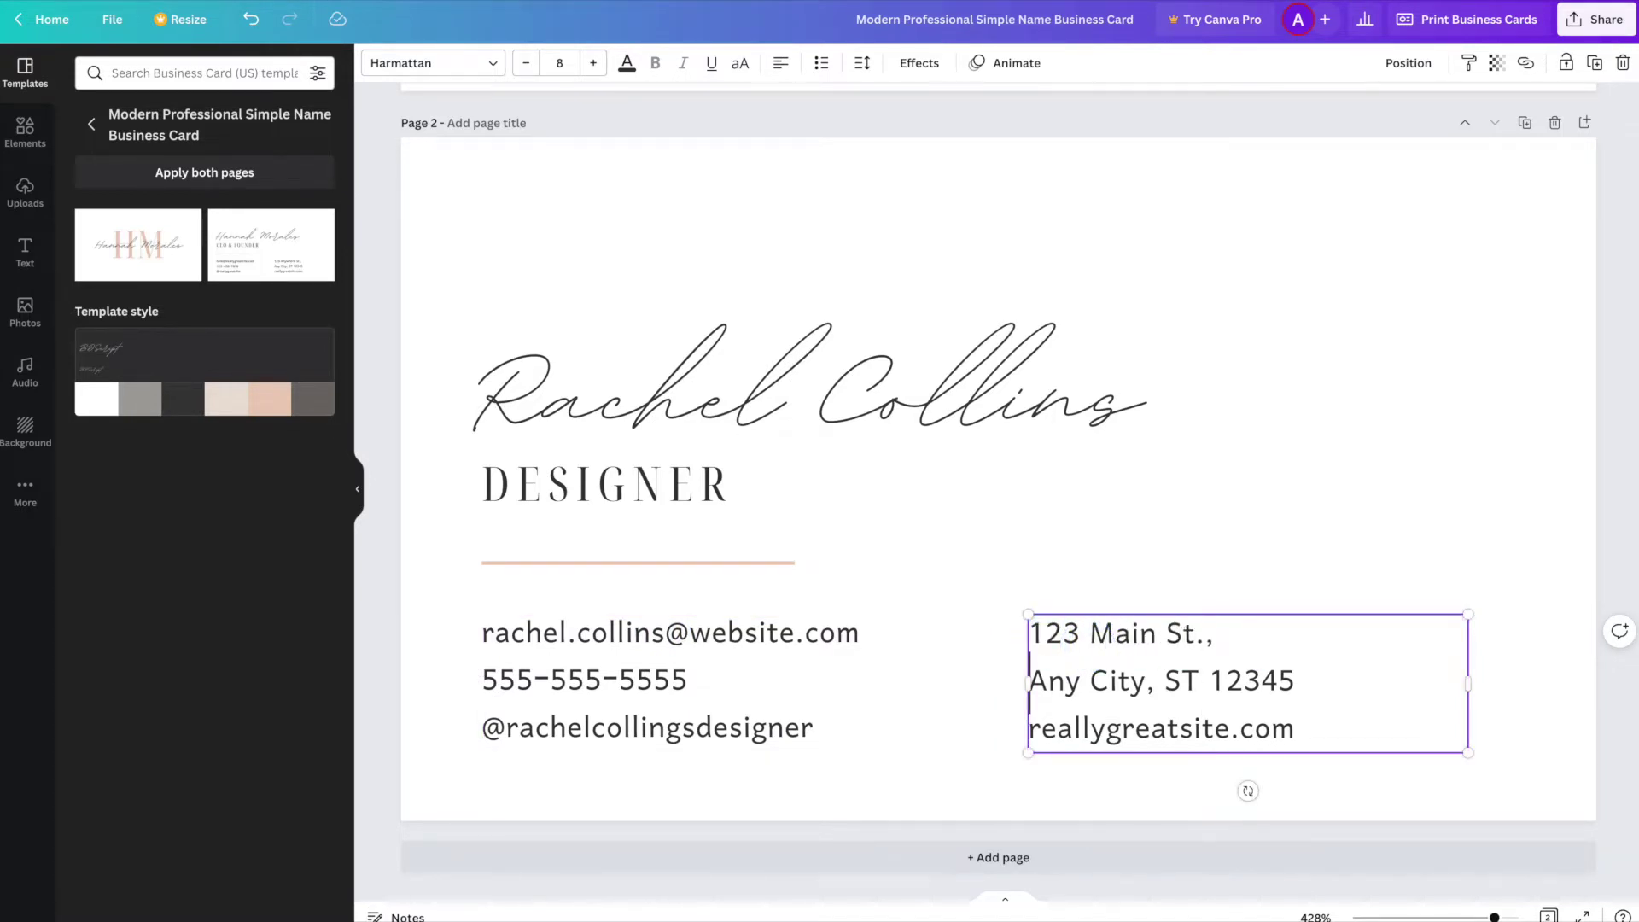
triple_click(1088, 649)
type("New York, NY")
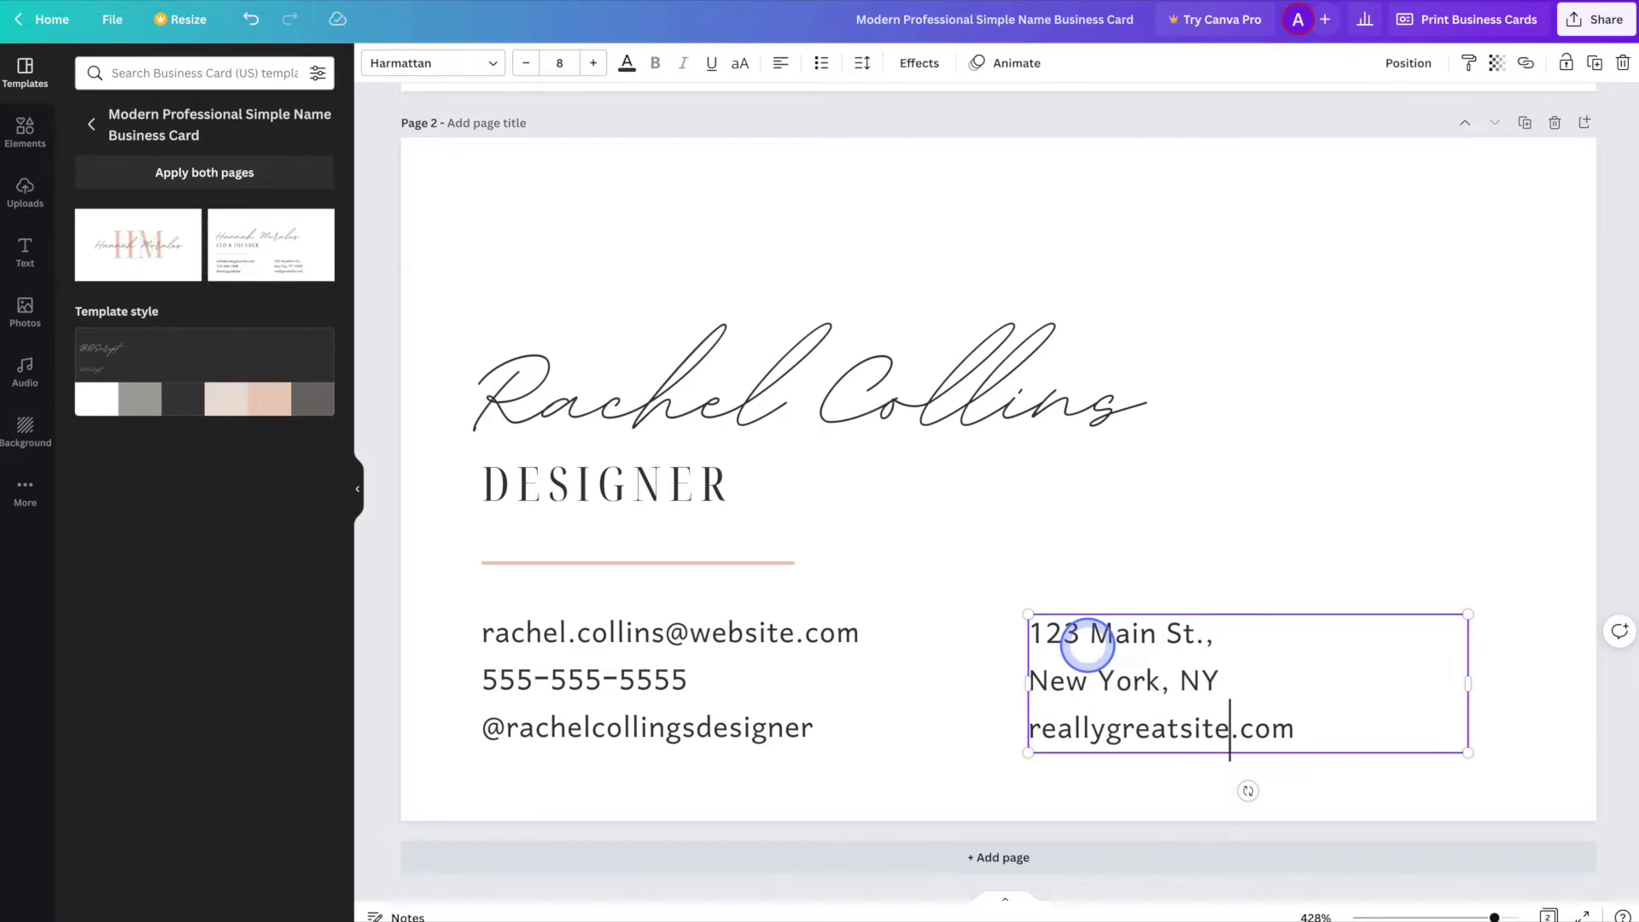
key("shift+Home")
type("rachelsdesigns")
left_click(1409, 806)
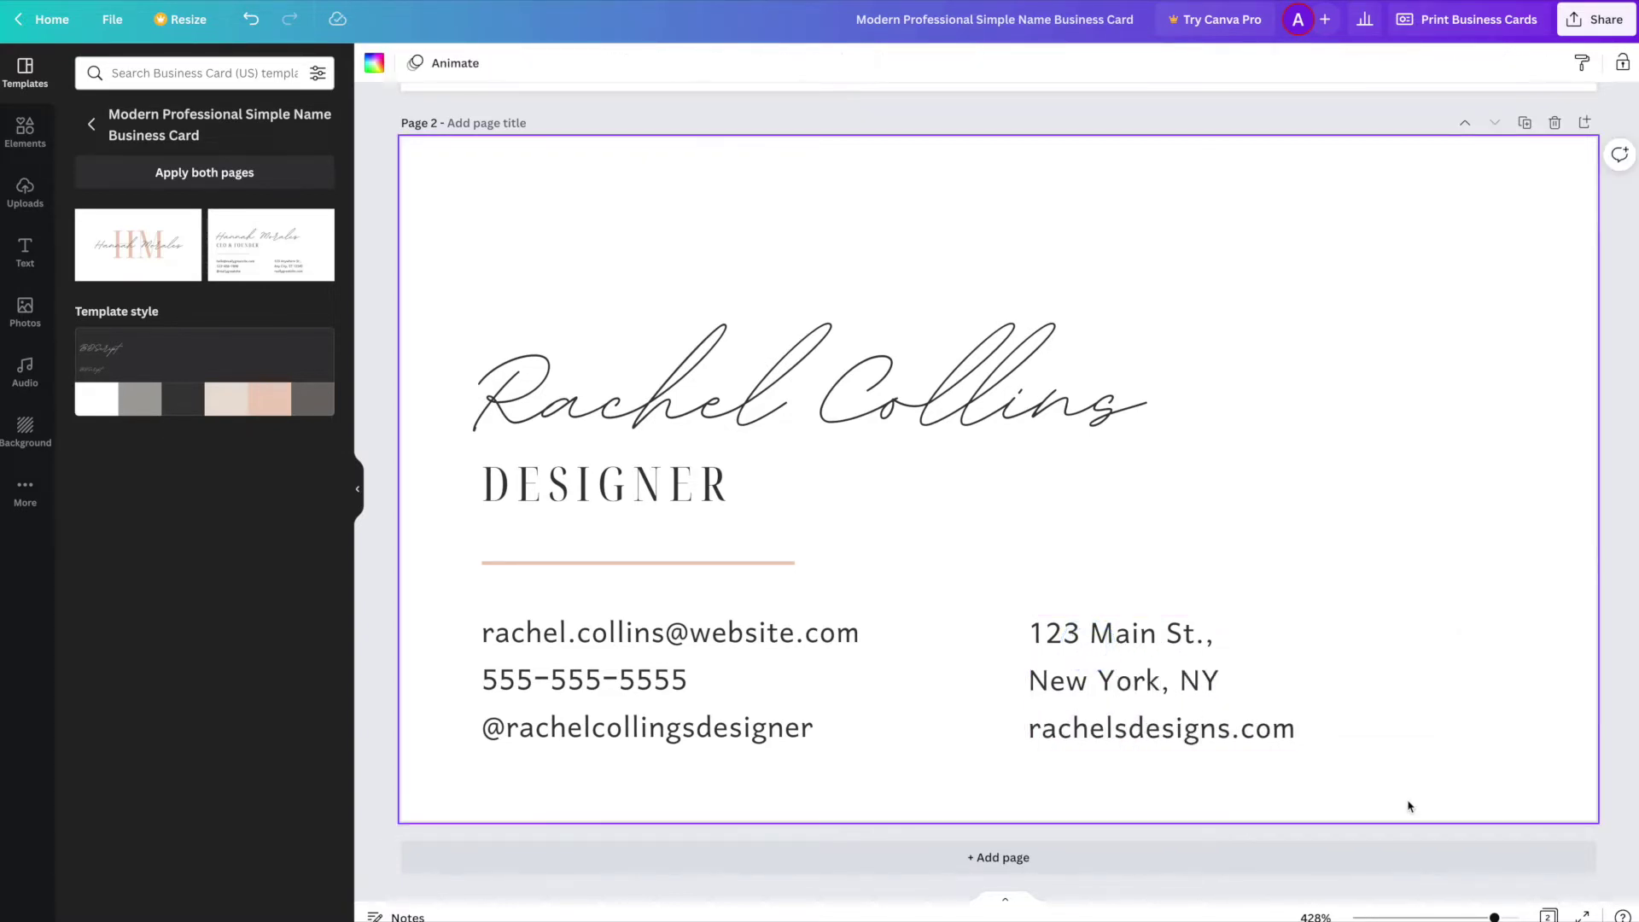
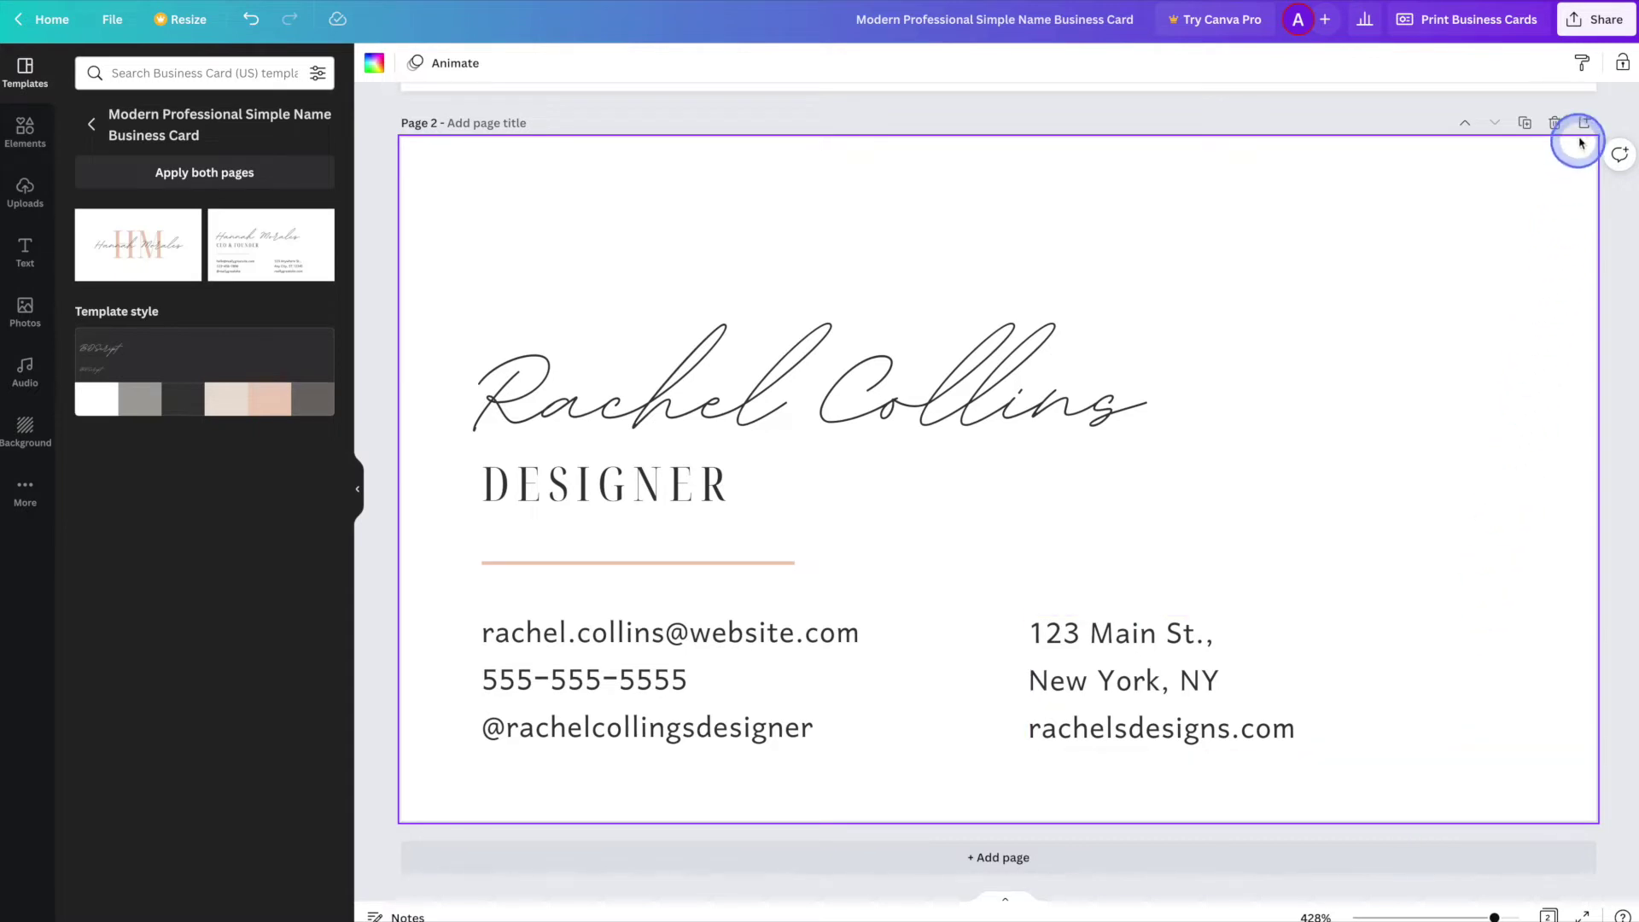
left_click(1593, 22)
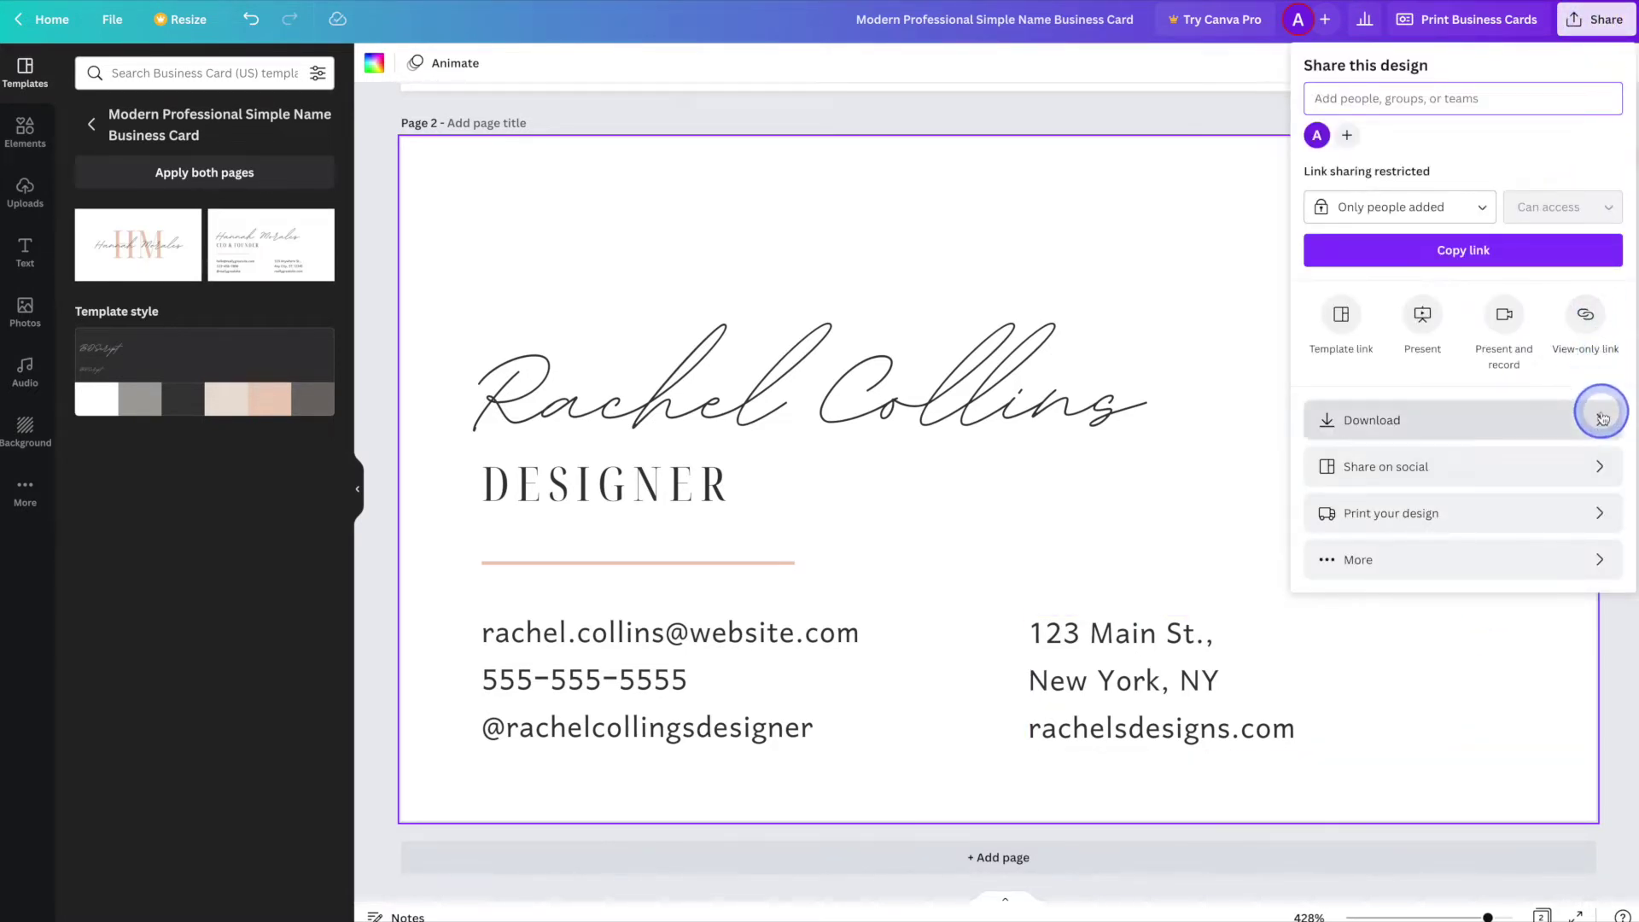
left_click(1600, 419)
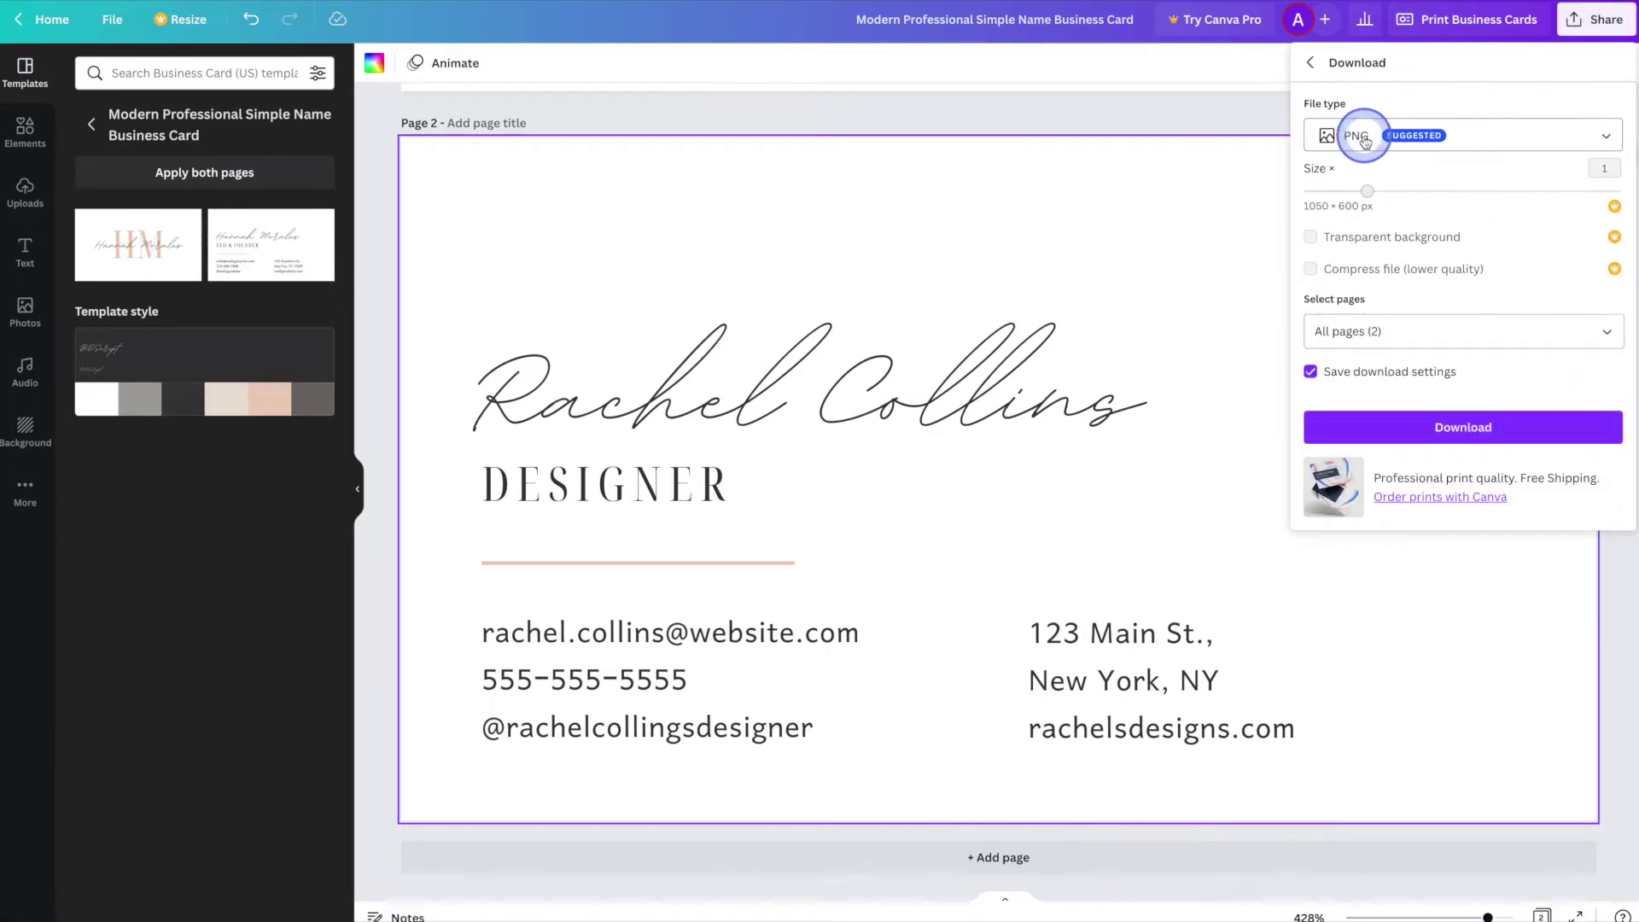
left_click(1496, 137)
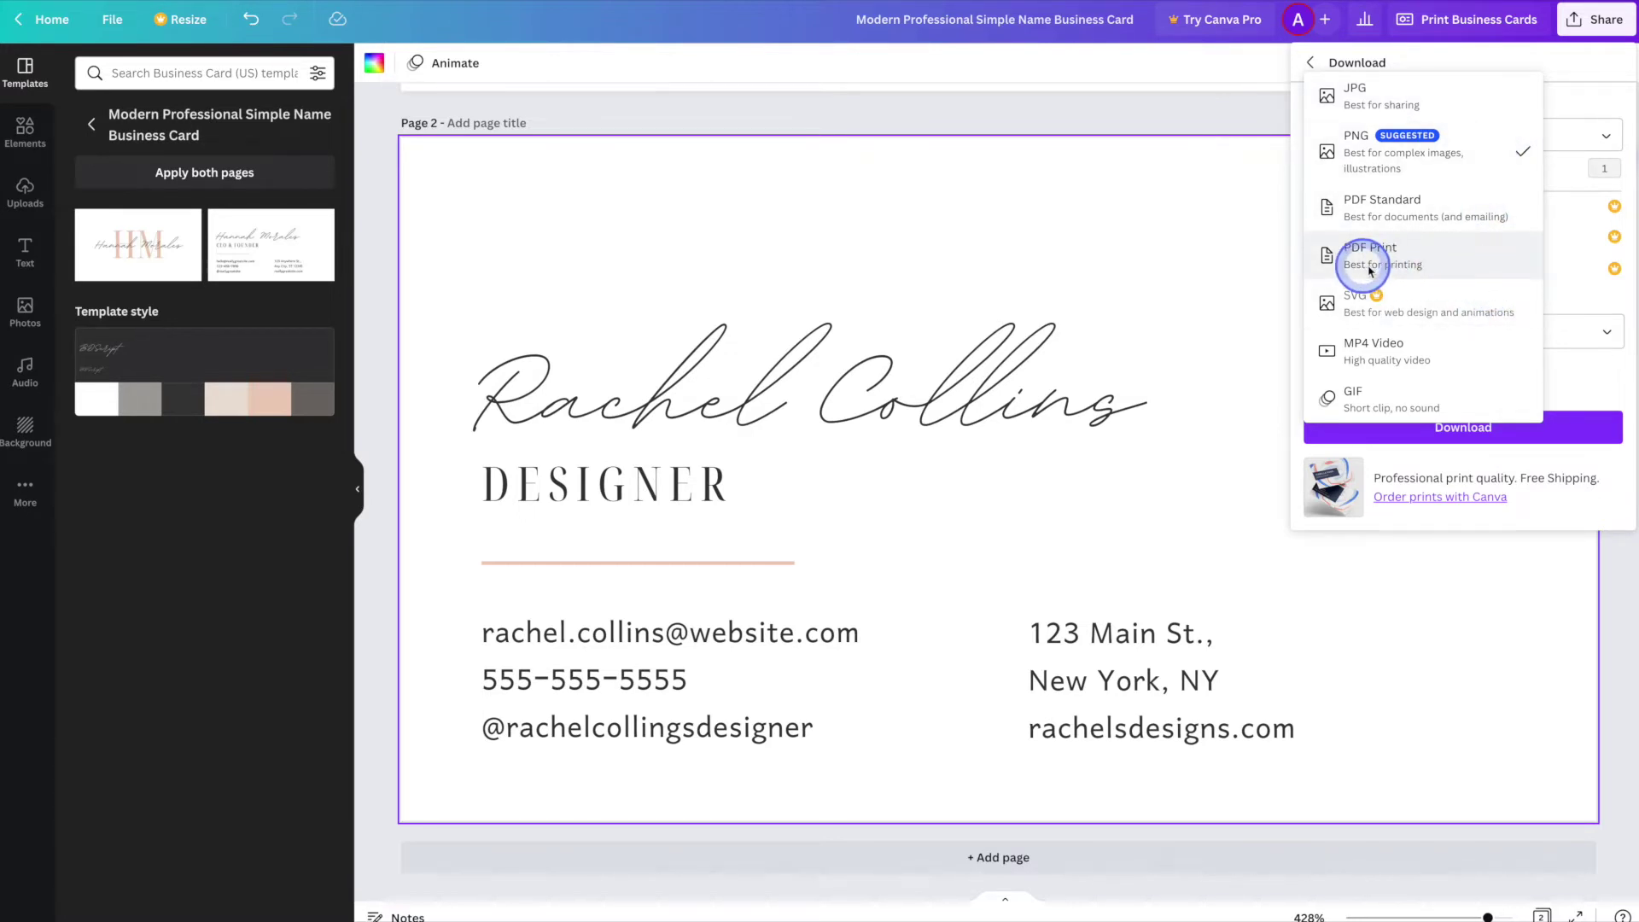
left_click(1462, 263)
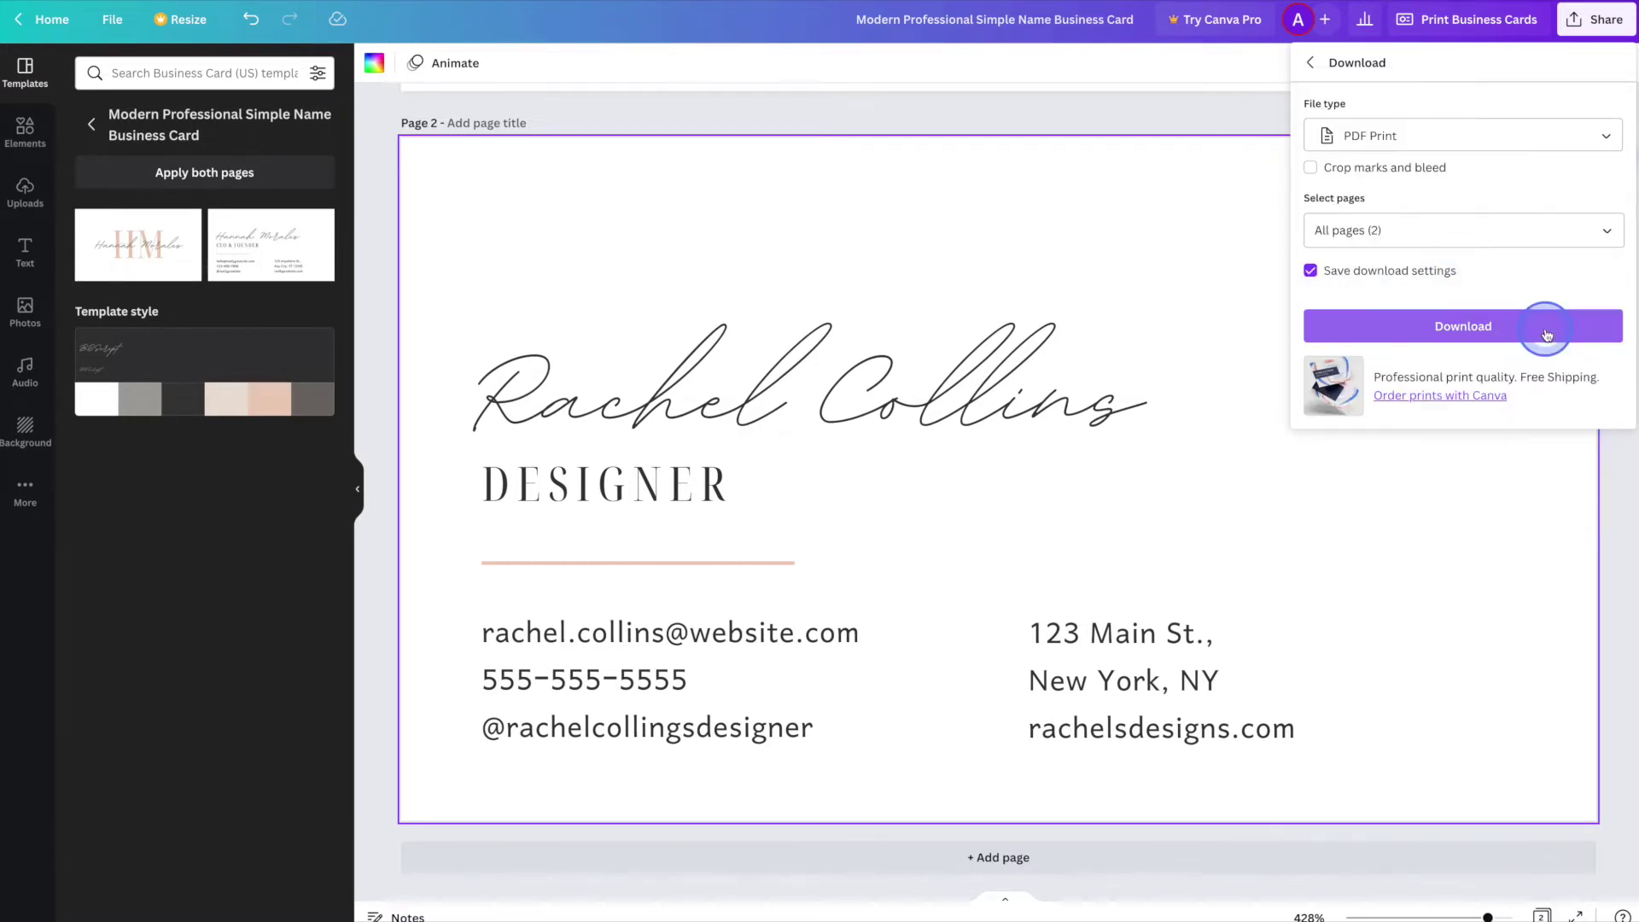
left_click(1547, 330)
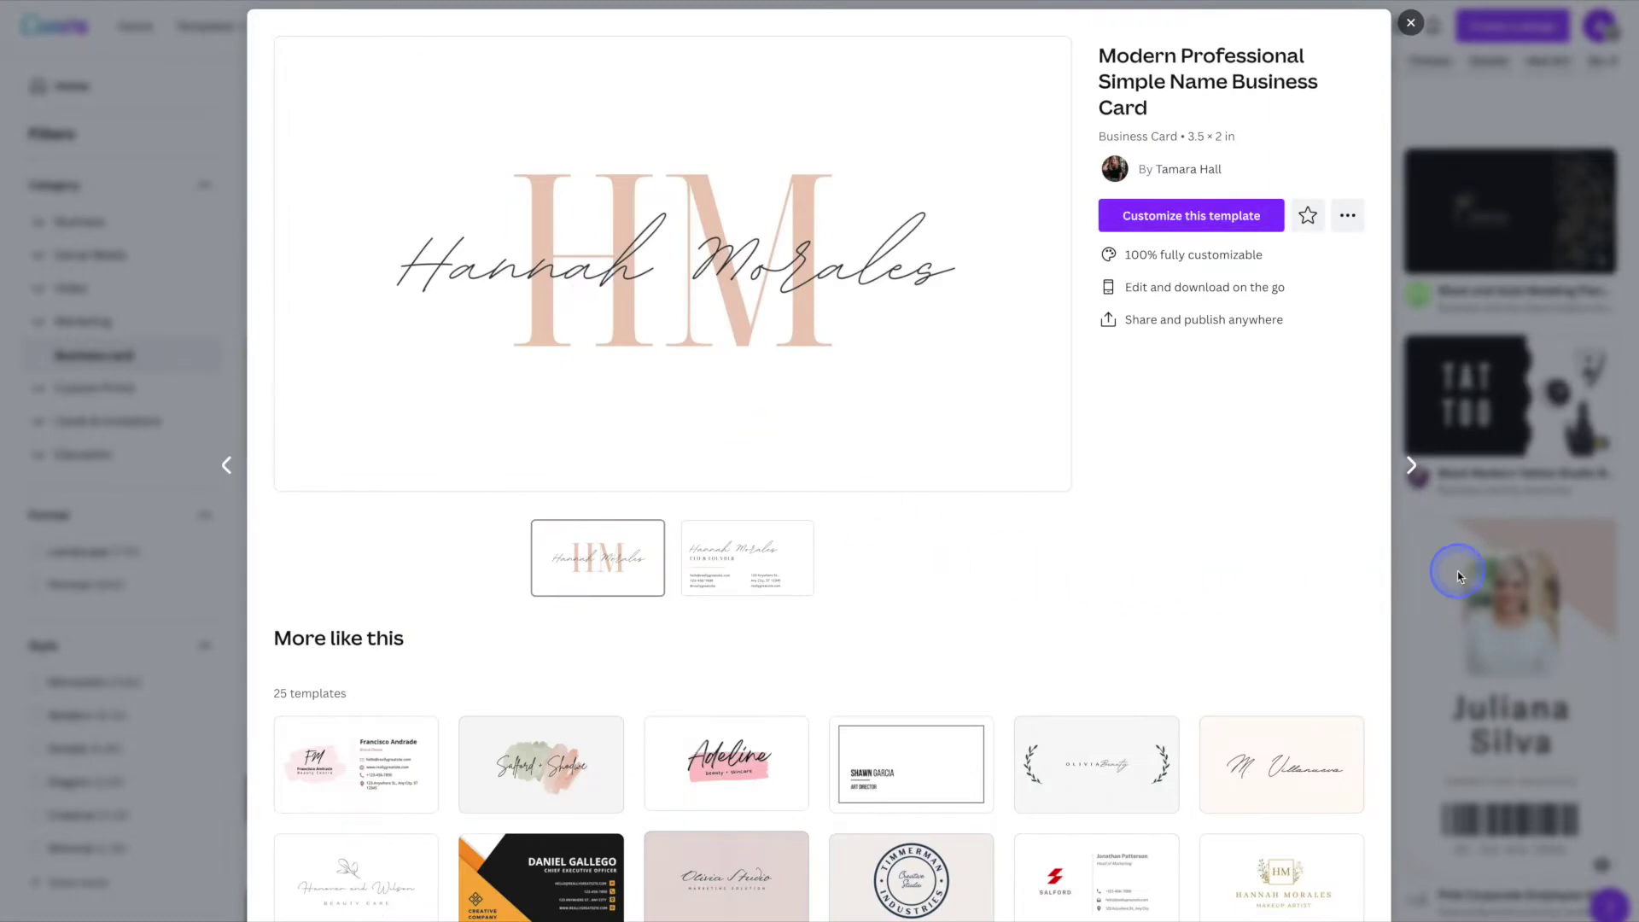
- Open the Orange Black Corporate Business Card template as a new editable design
left_click(1492, 569)
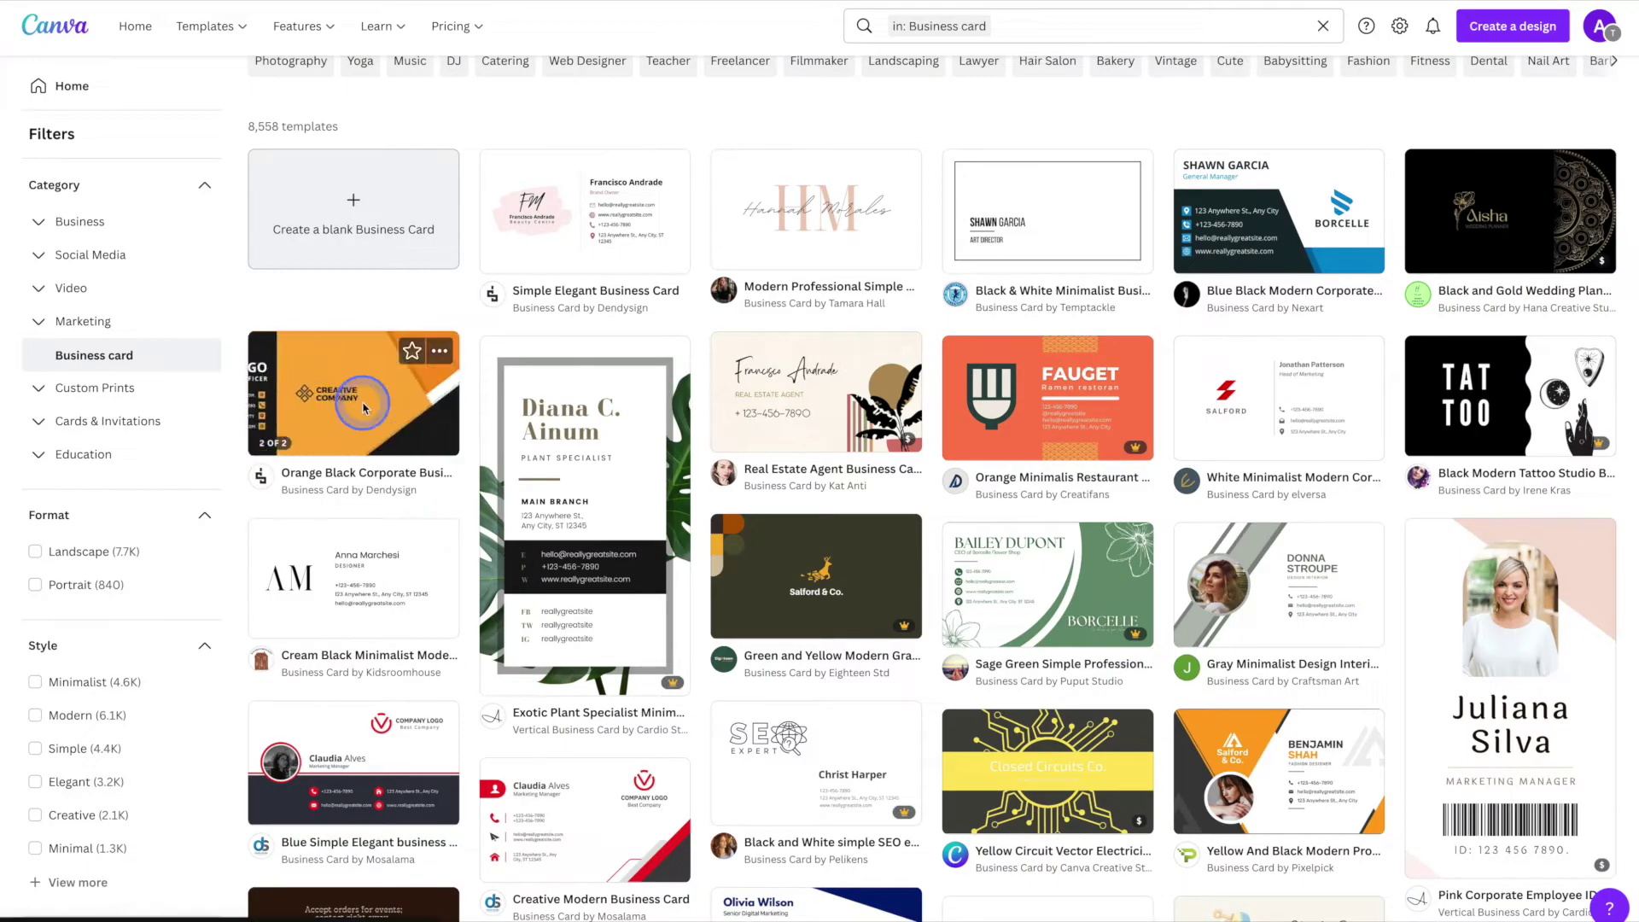
left_click(363, 408)
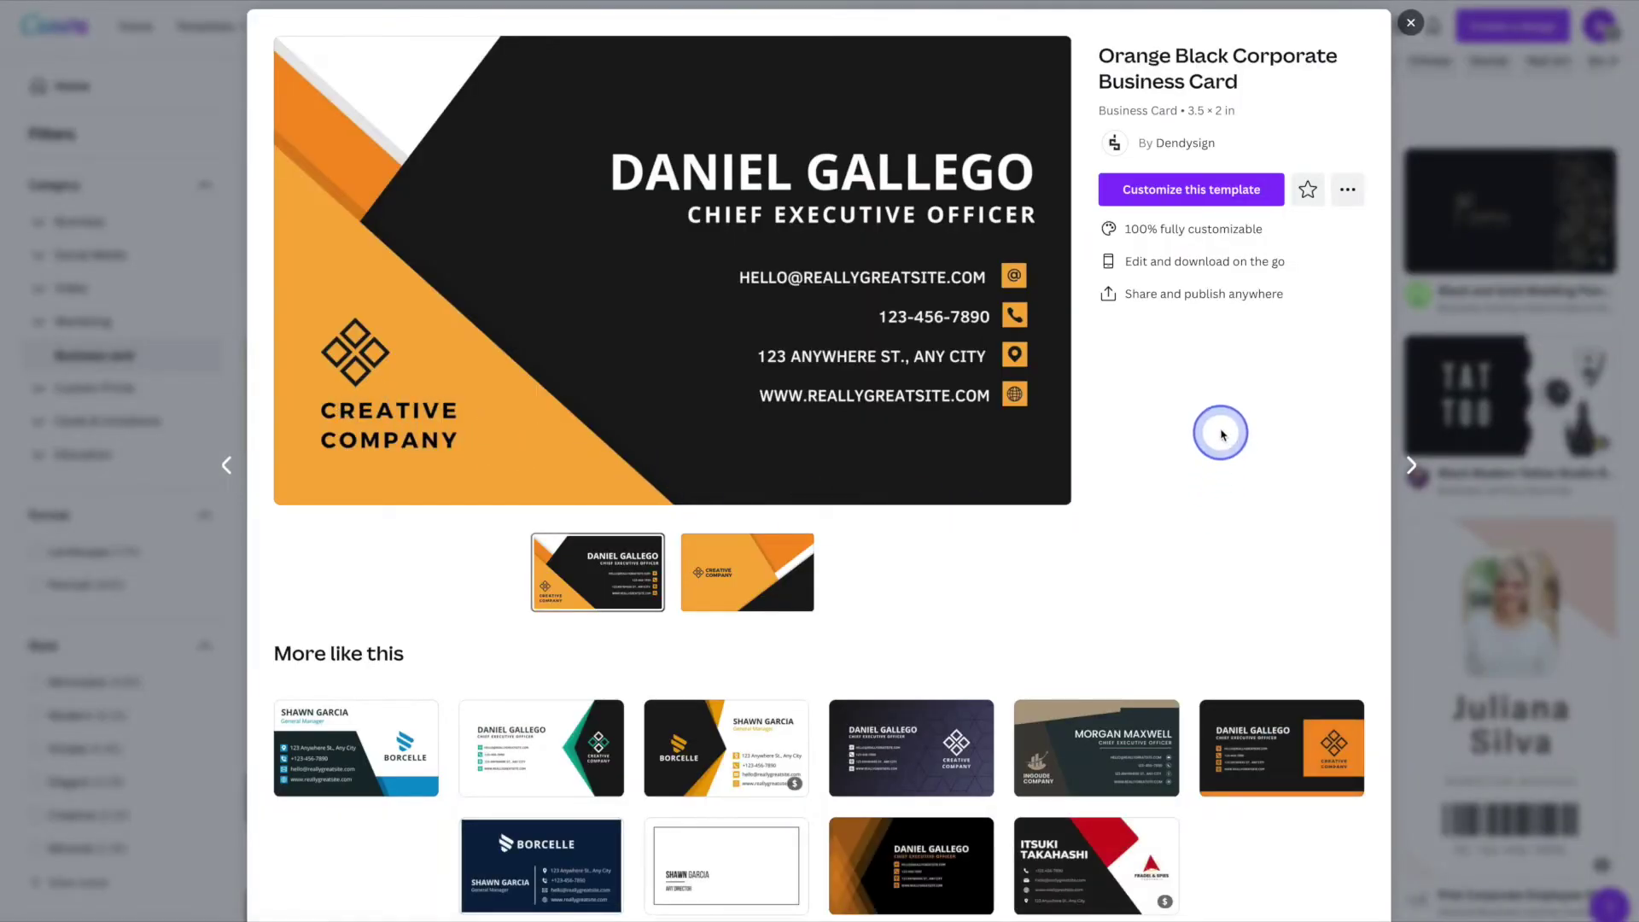
left_click(1204, 197)
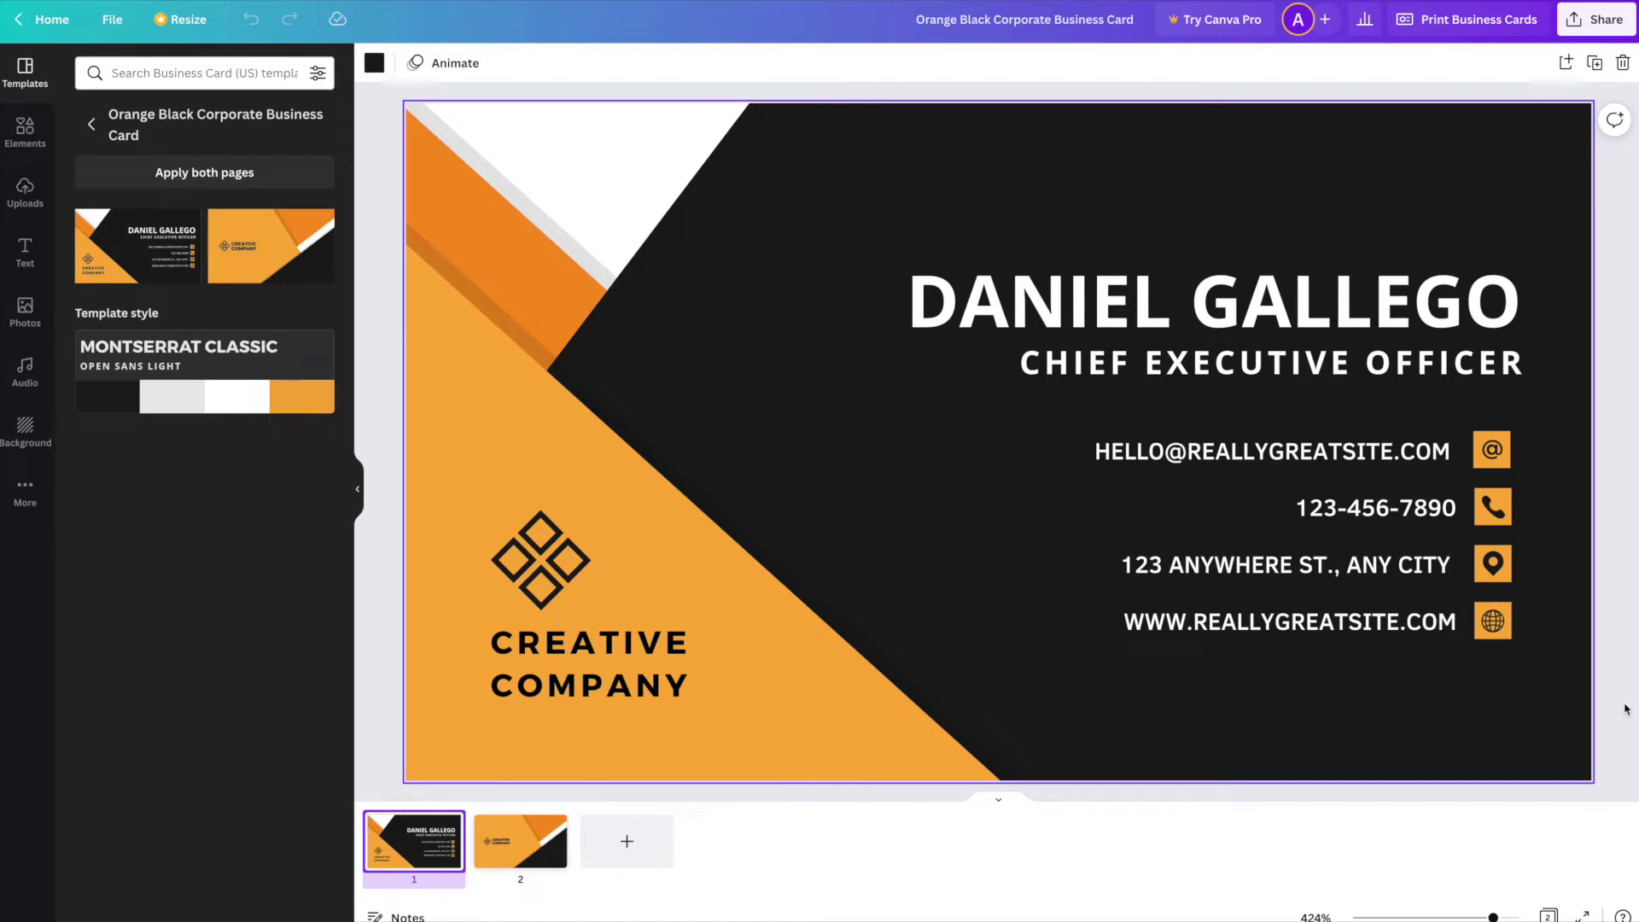
- Select the orange diagonal stripe at the top-left and recolour it cobalt blue
left_click(1625, 613)
mouse_move(1625, 613)
left_mouse_down()
mouse_move(1189, 732)
mouse_move(890, 723)
mouse_move(827, 600)
mouse_move(572, 279)
left_mouse_up()
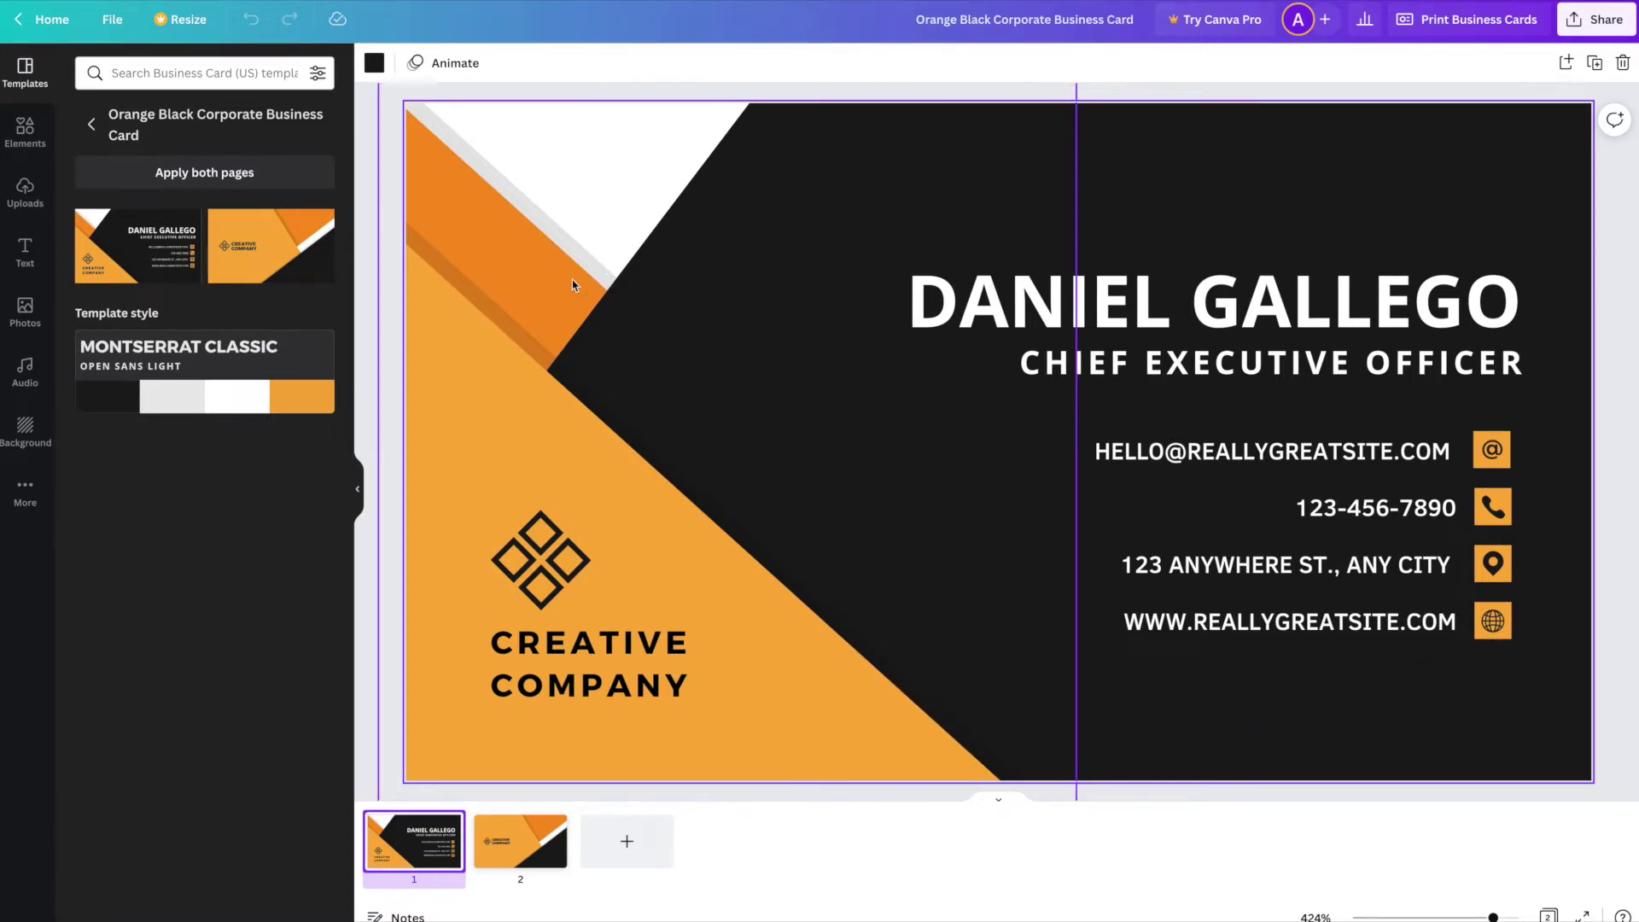
left_click_drag(486, 253, 483, 246)
mouse_move(483, 246)
left_mouse_down()
mouse_move(421, 151)
mouse_move(399, 68)
left_mouse_up()
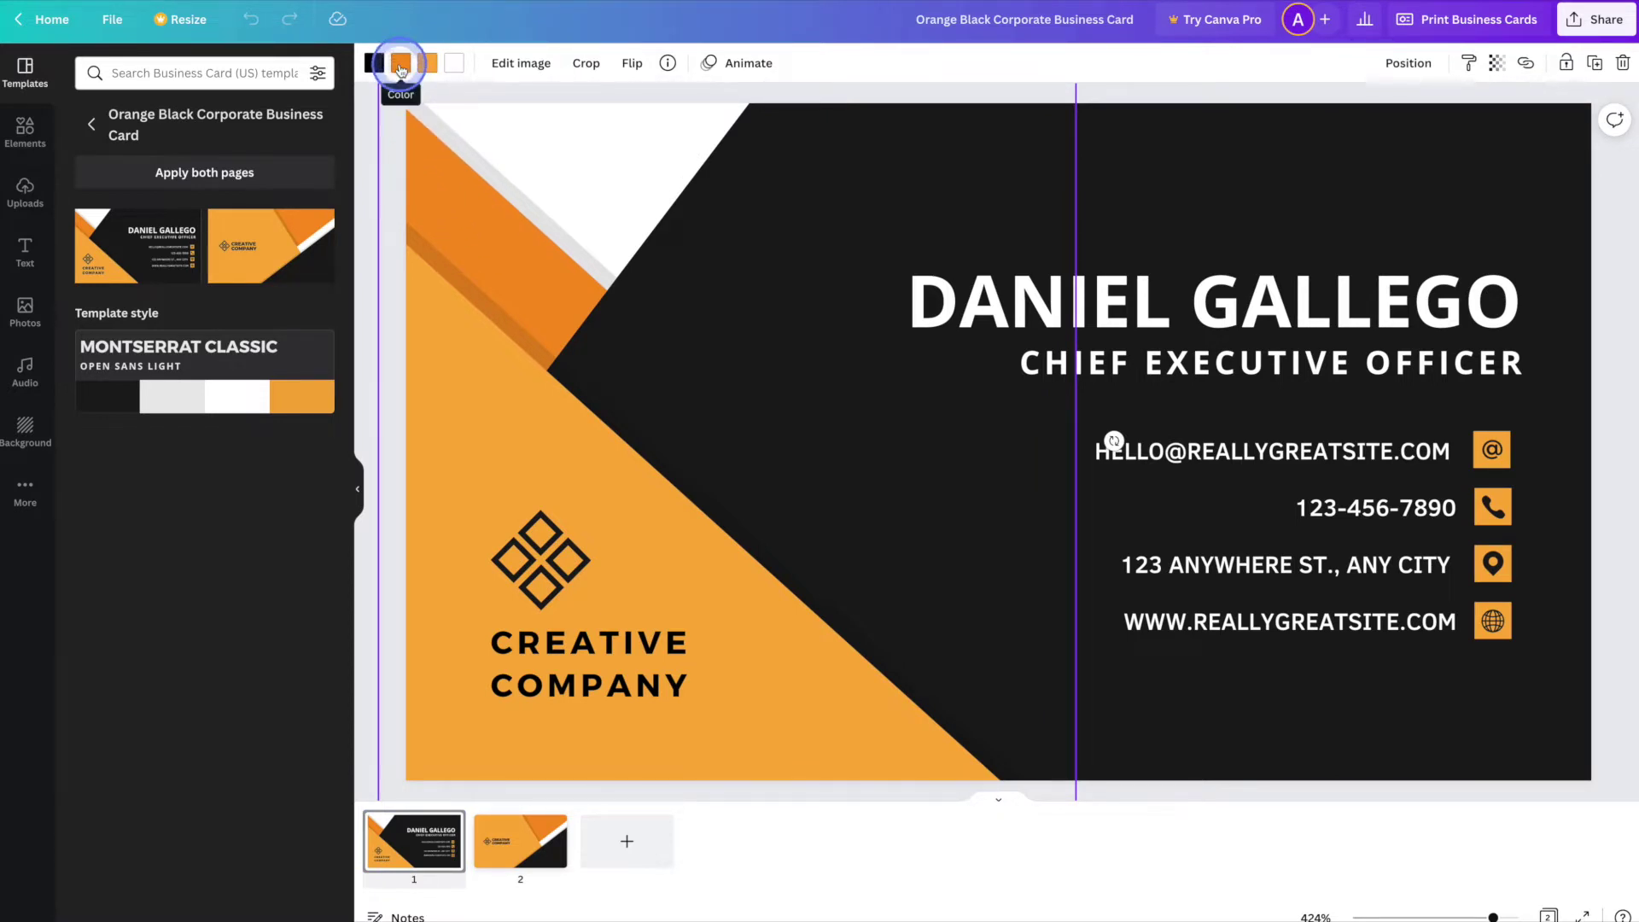
left_click_drag(400, 68, 400, 70)
left_click(401, 69)
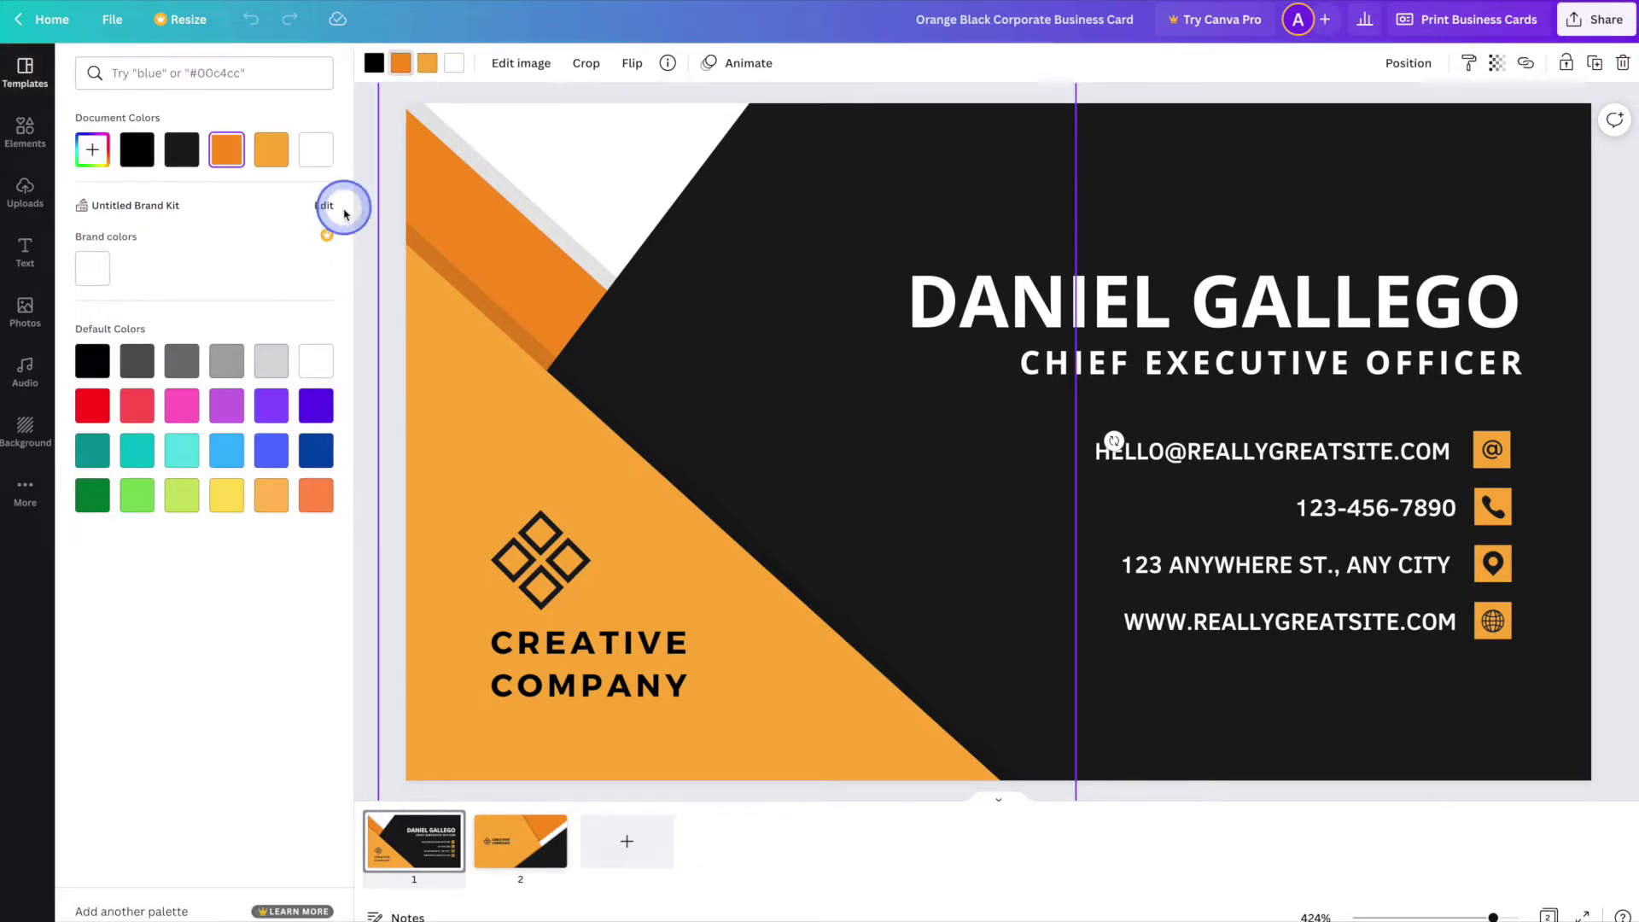
left_click(315, 457)
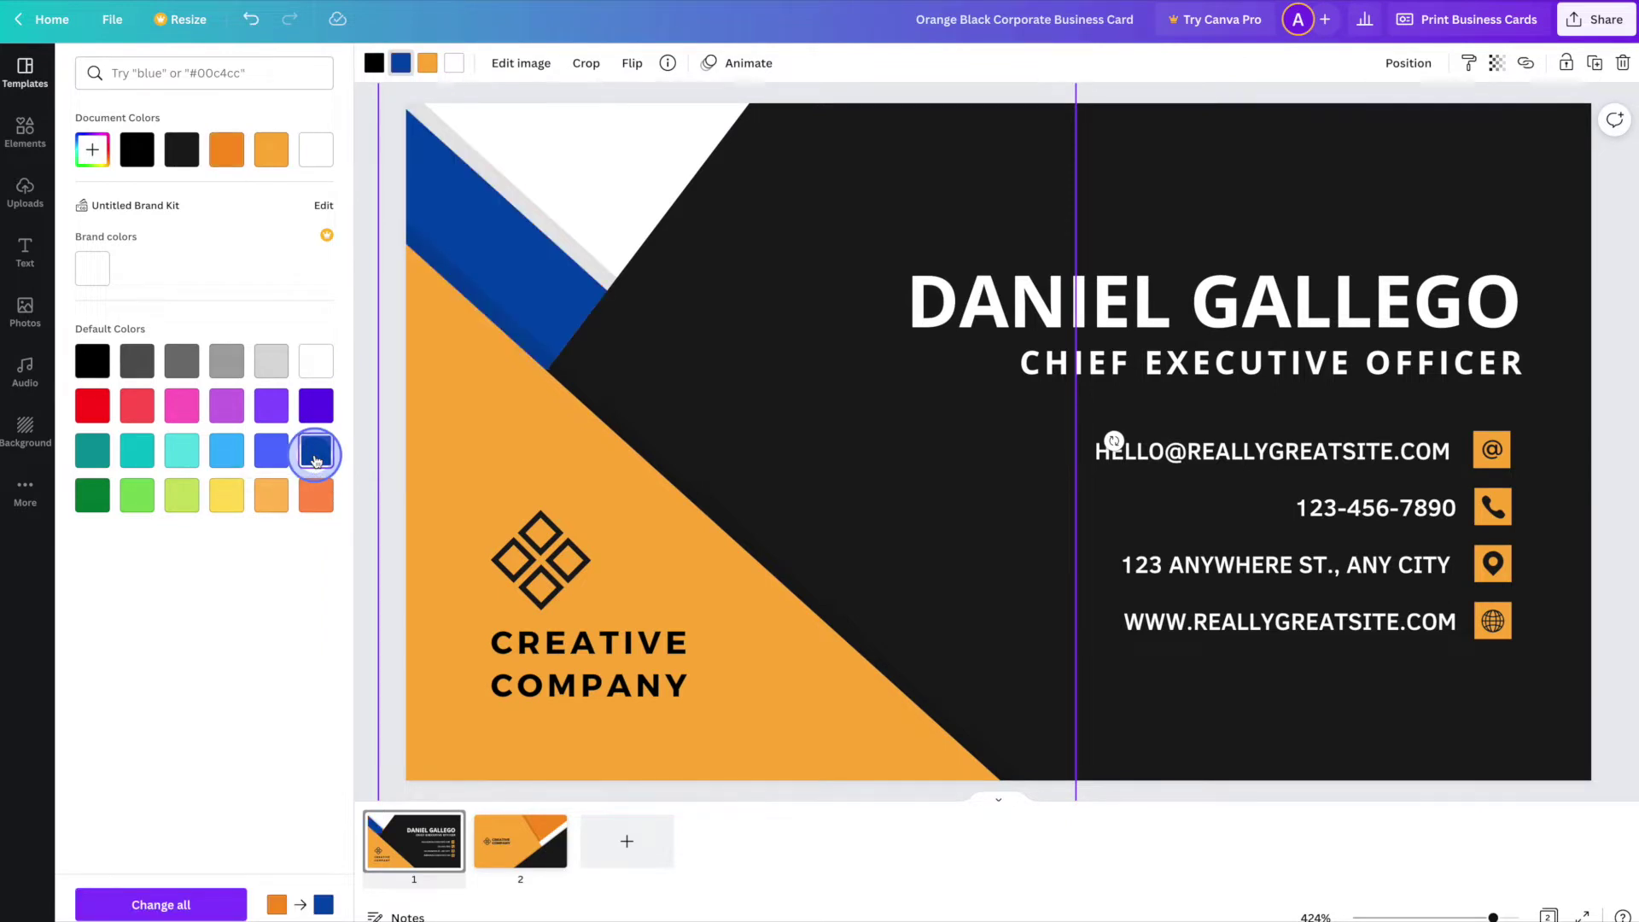
- Change the large light-orange triangle to royal blue
left_click(429, 80)
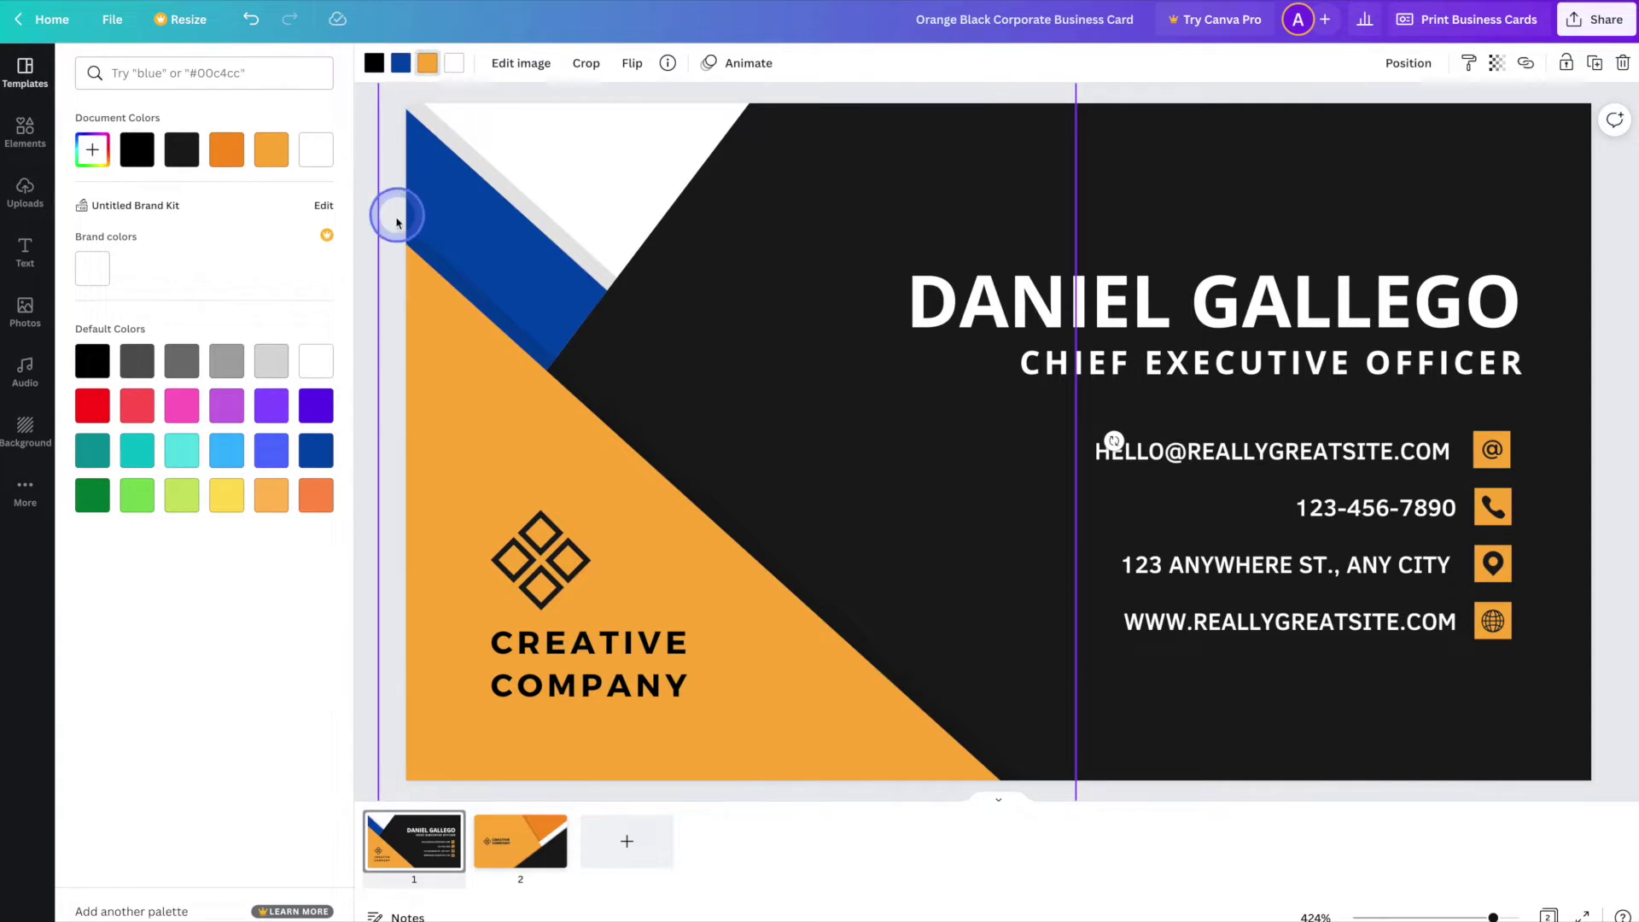
left_click(273, 452)
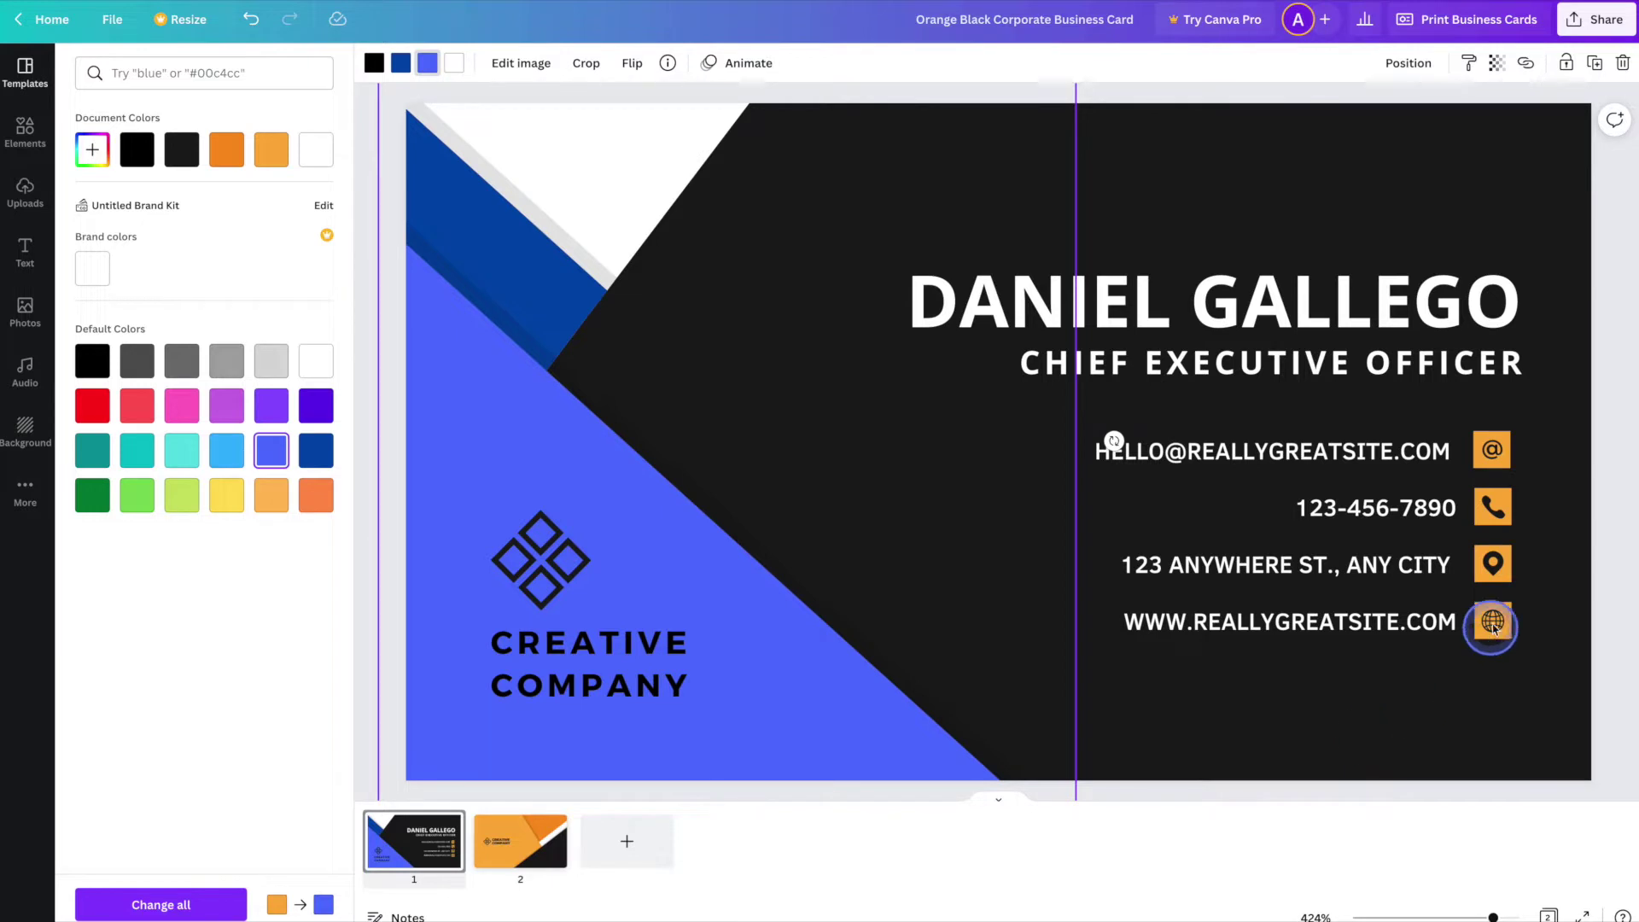
left_click(1505, 440)
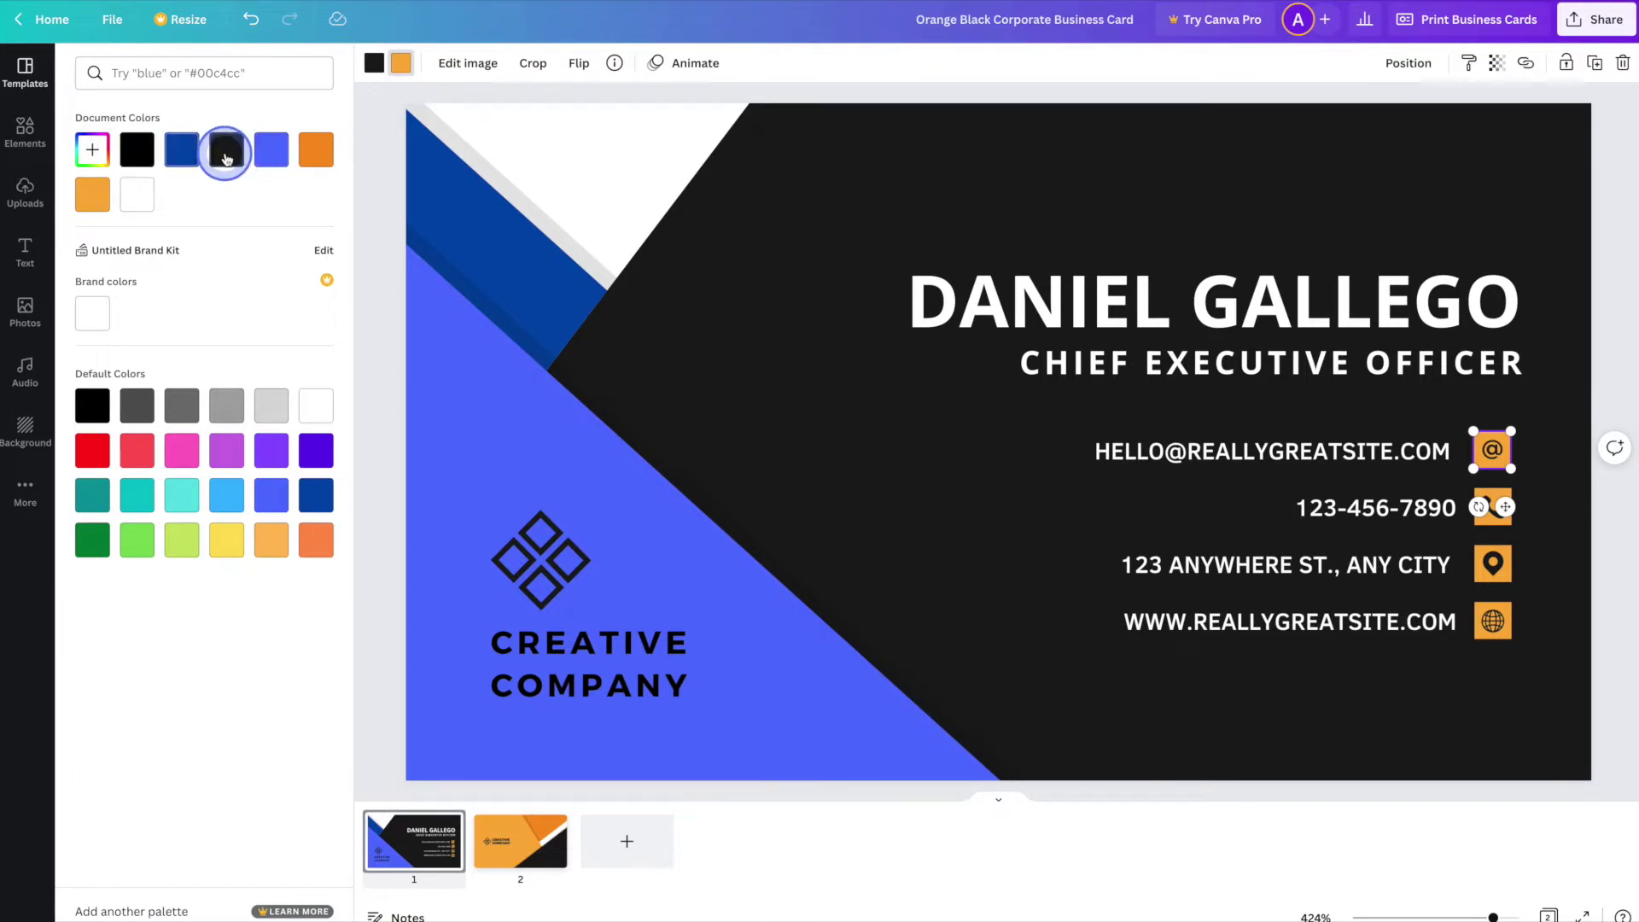
- Make the @ and phone icons royal blue with white symbols
left_click(268, 152)
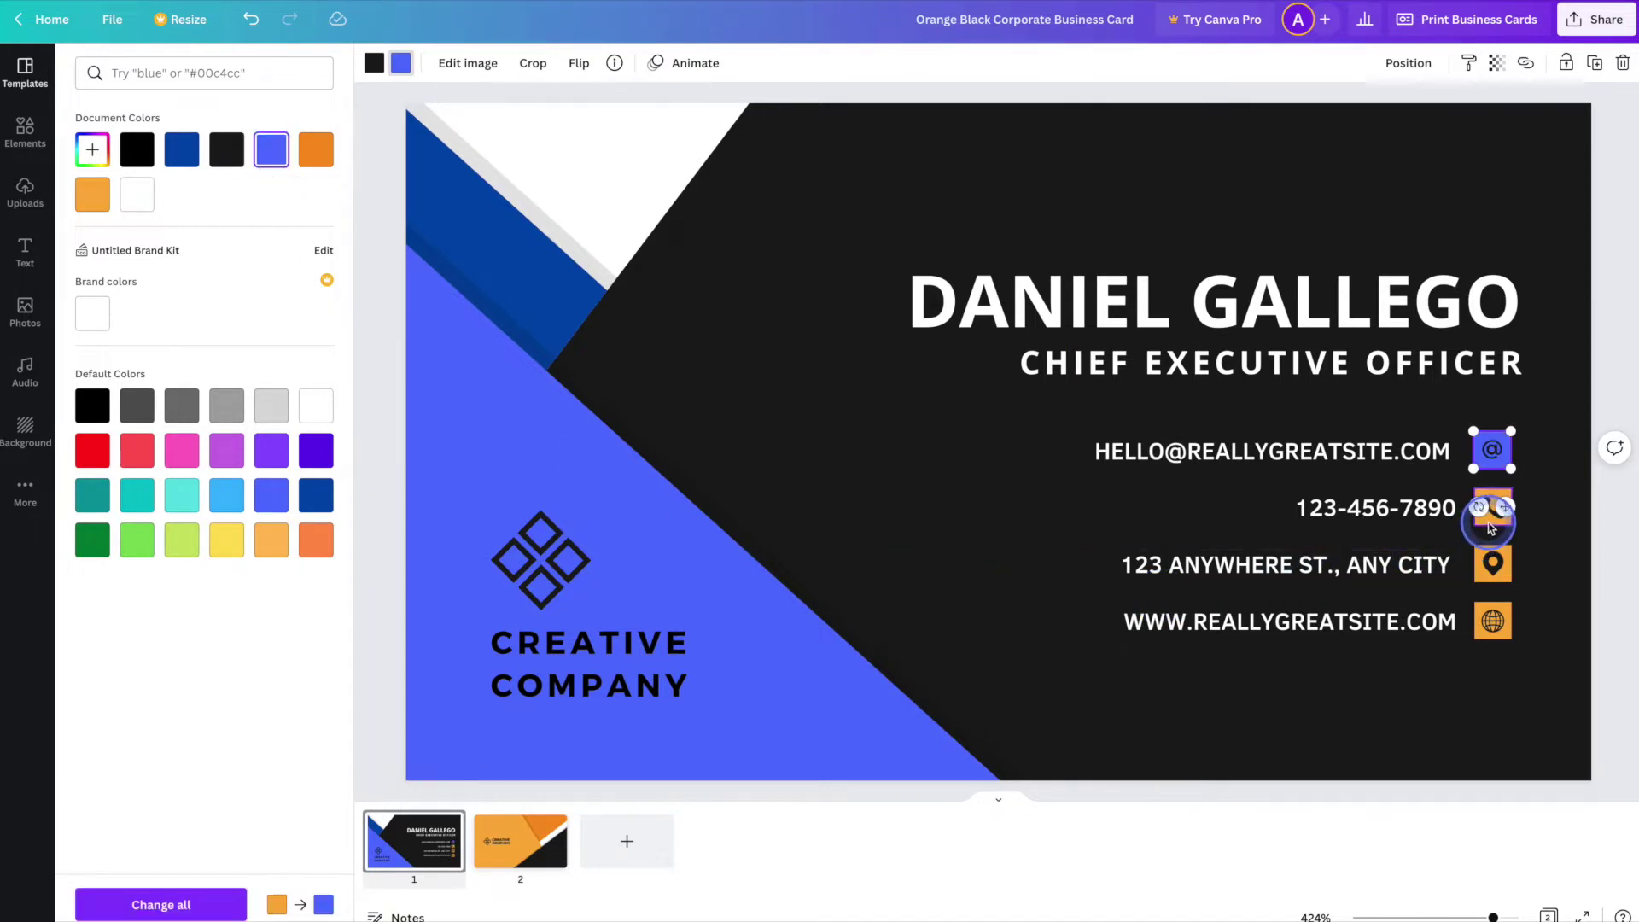
left_click(1493, 509)
left_click(271, 150)
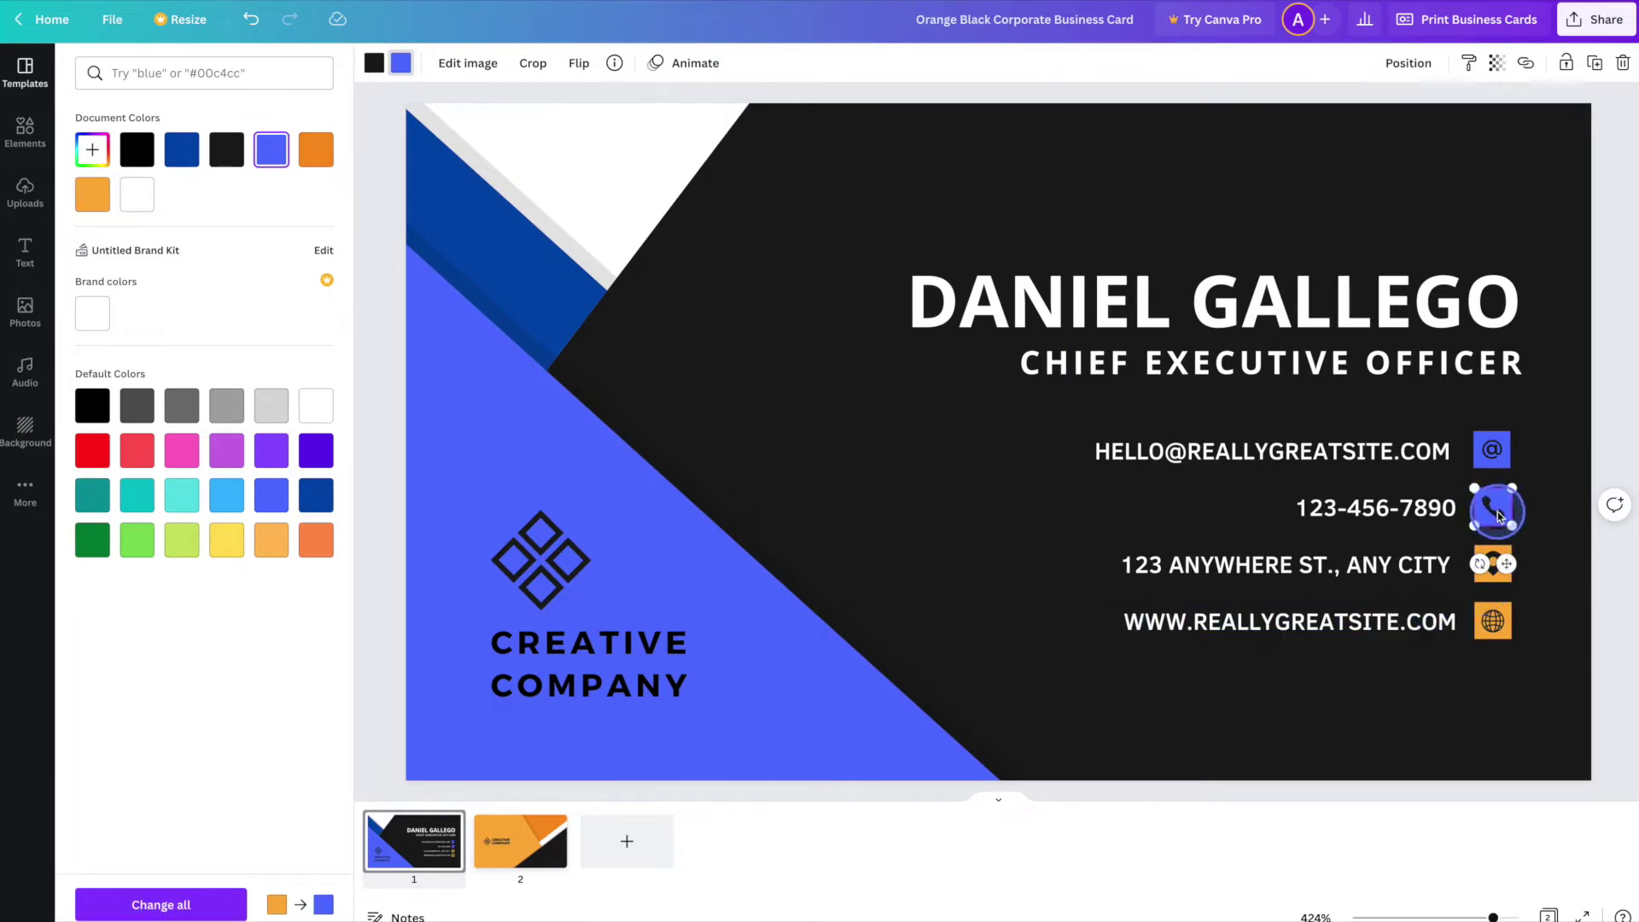
left_click(373, 64)
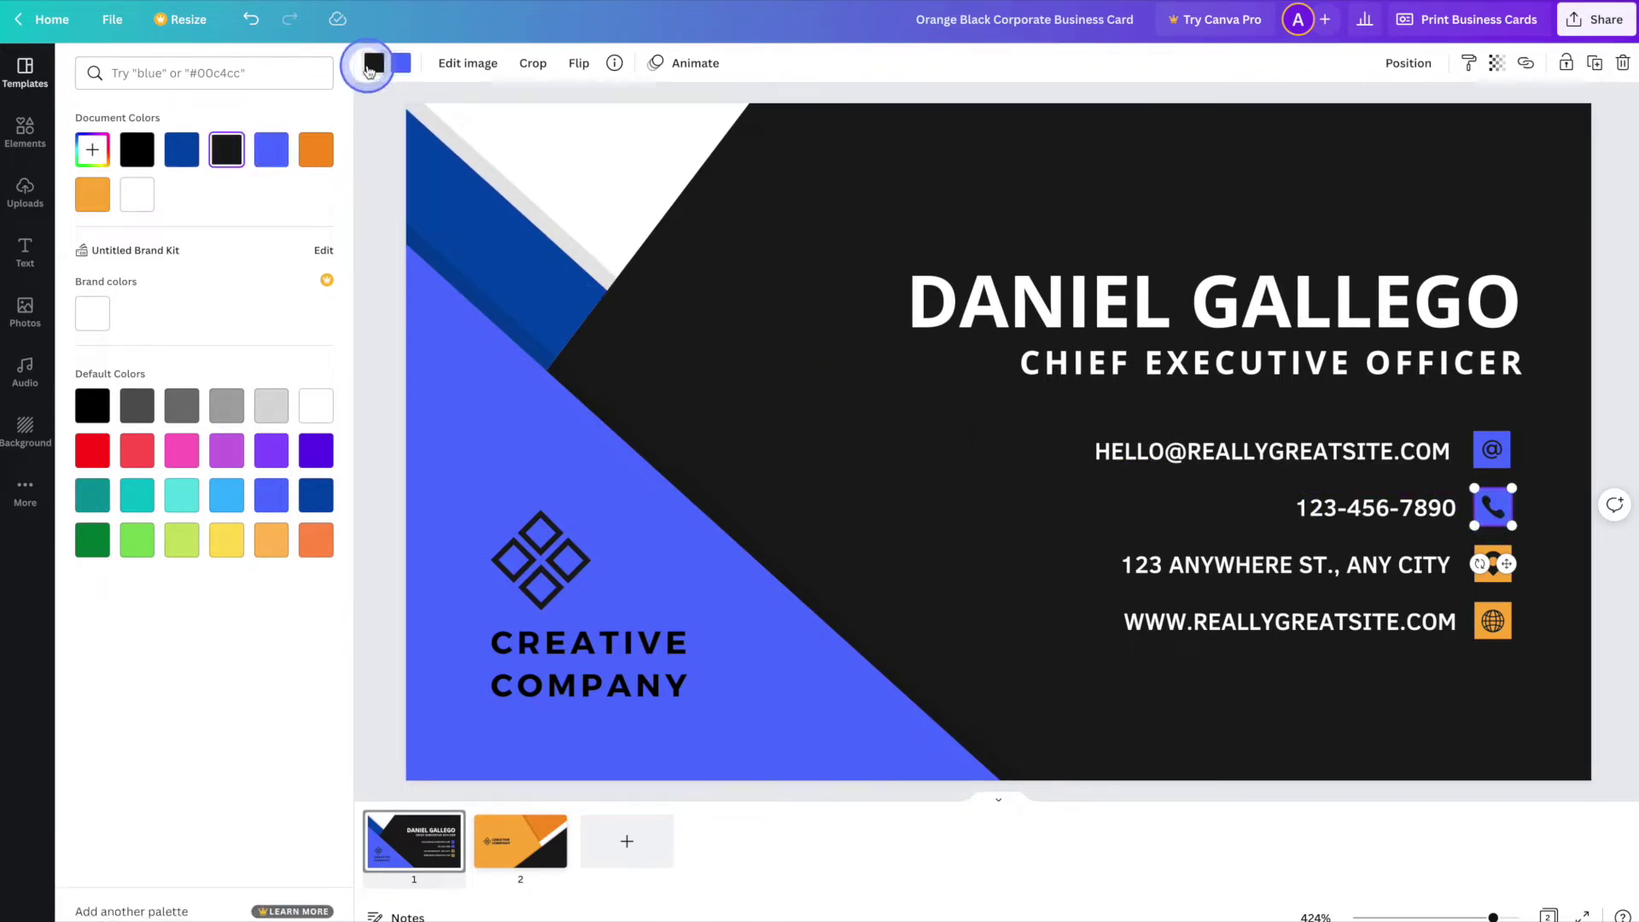
left_click(137, 195)
left_click(1488, 455)
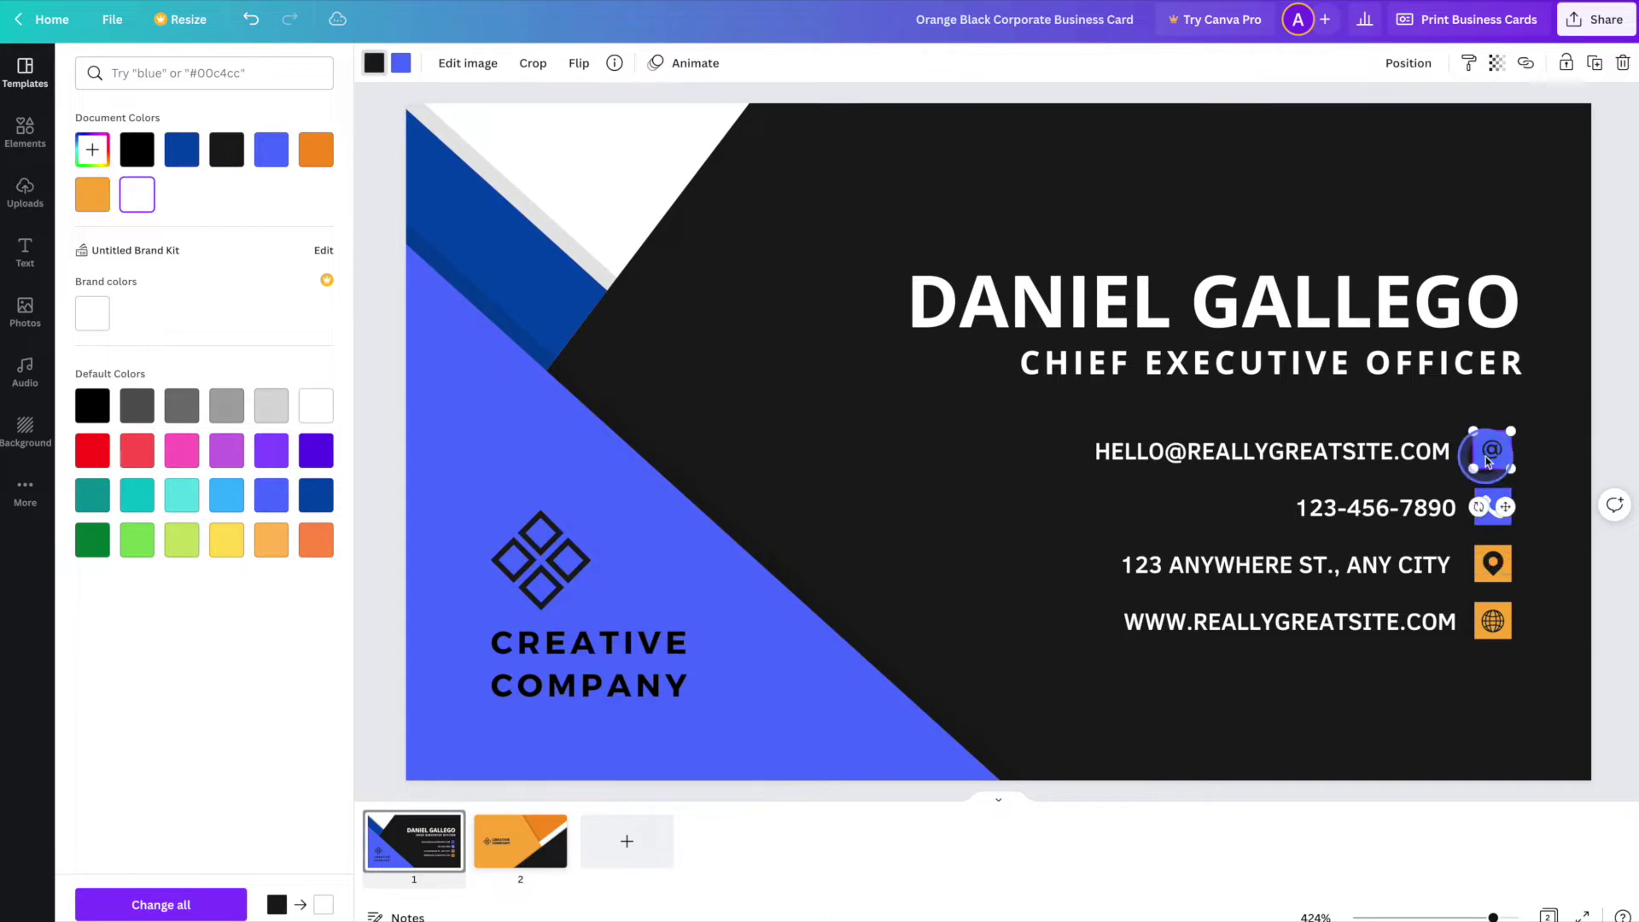
left_click(137, 195)
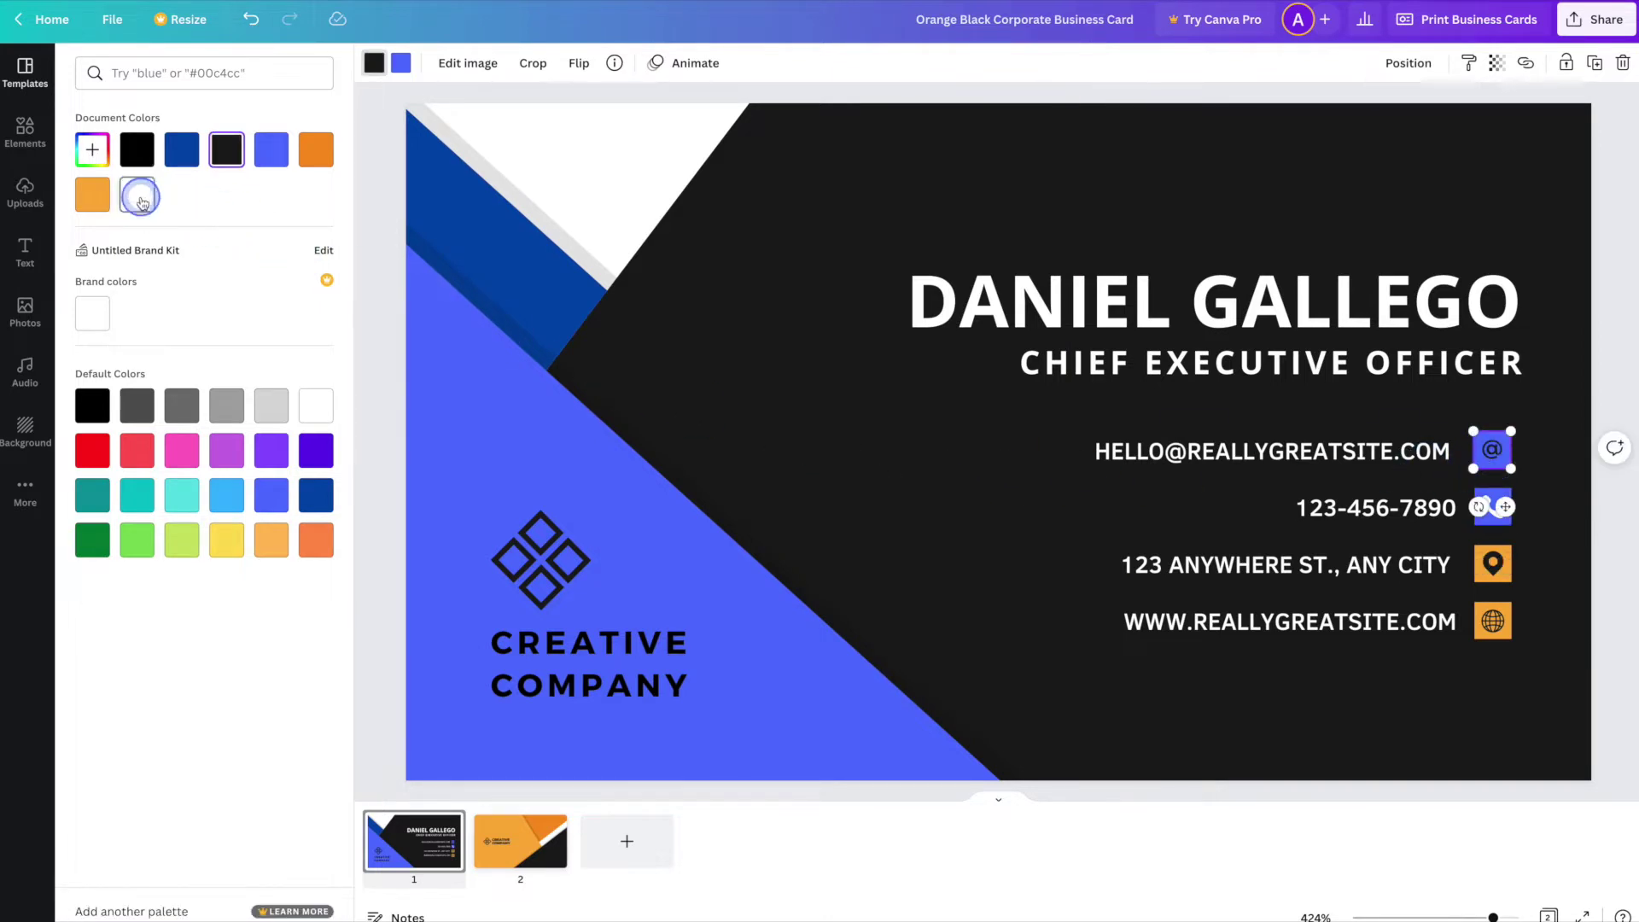
- Recolour the location-pin and globe icons blue with white symbols
left_click(1490, 564)
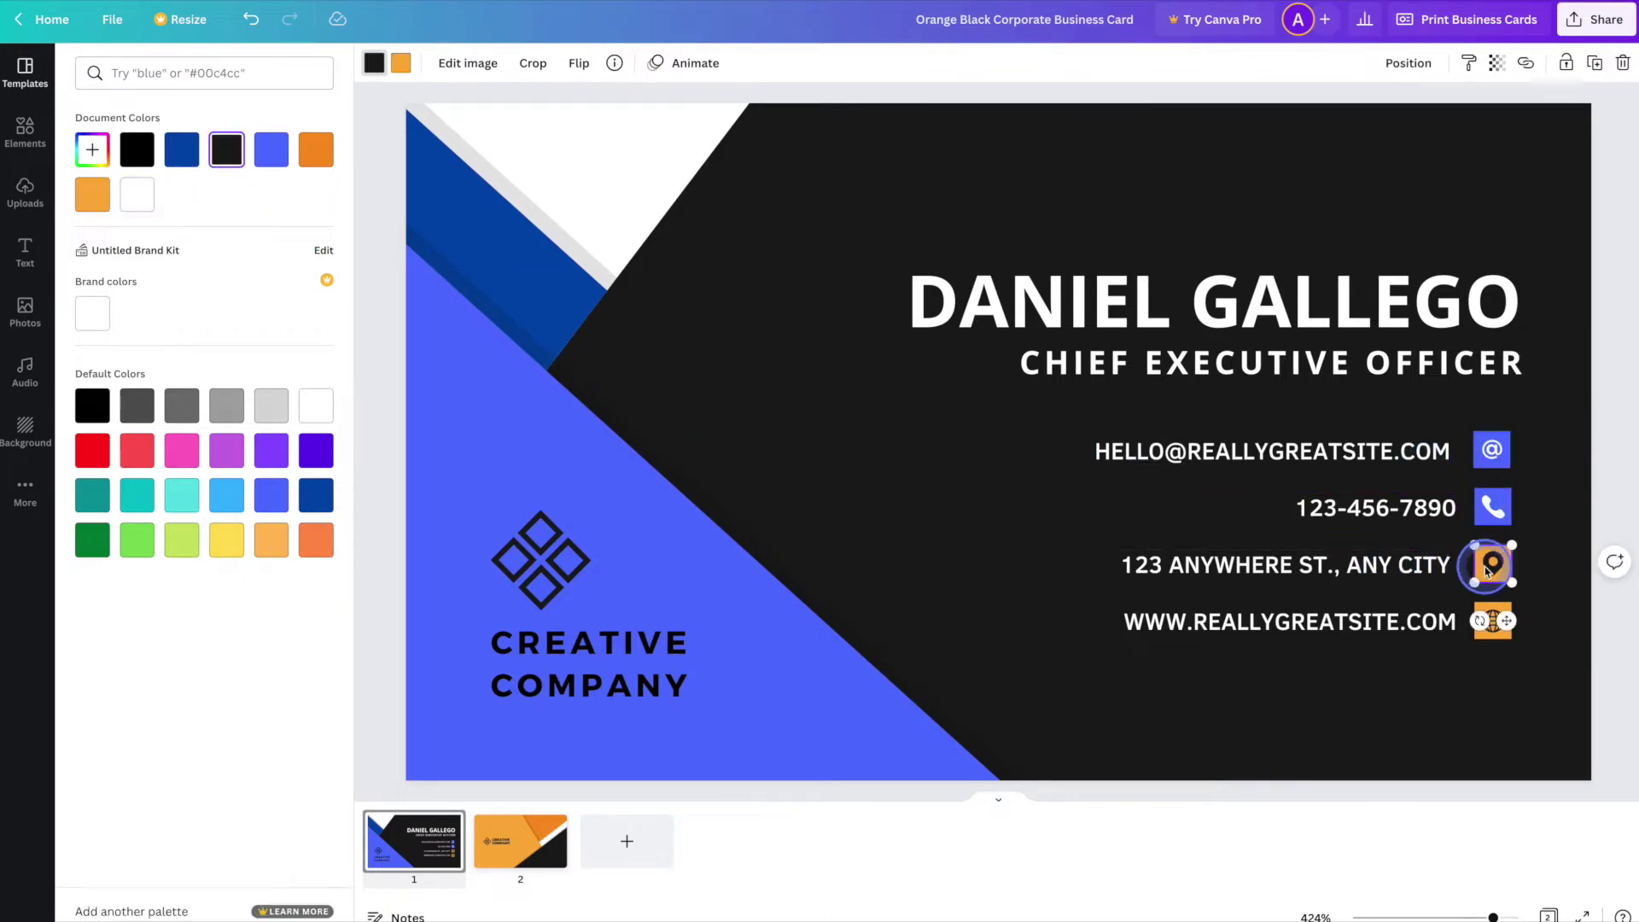
left_click(137, 194)
left_click(401, 62)
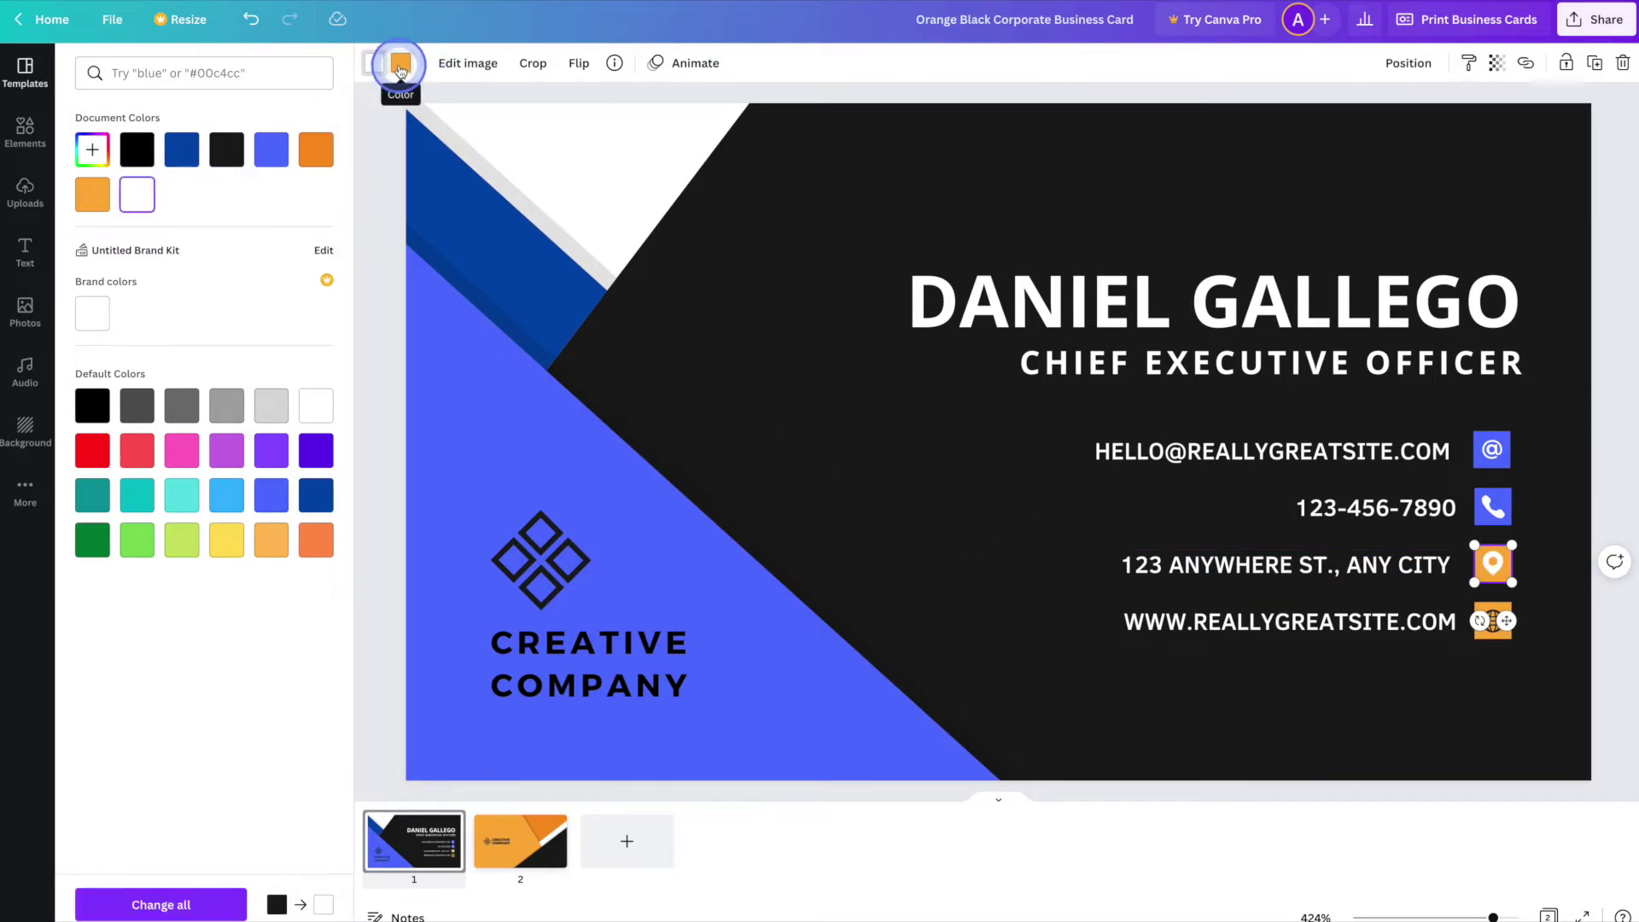
left_click(271, 150)
left_click(1492, 627)
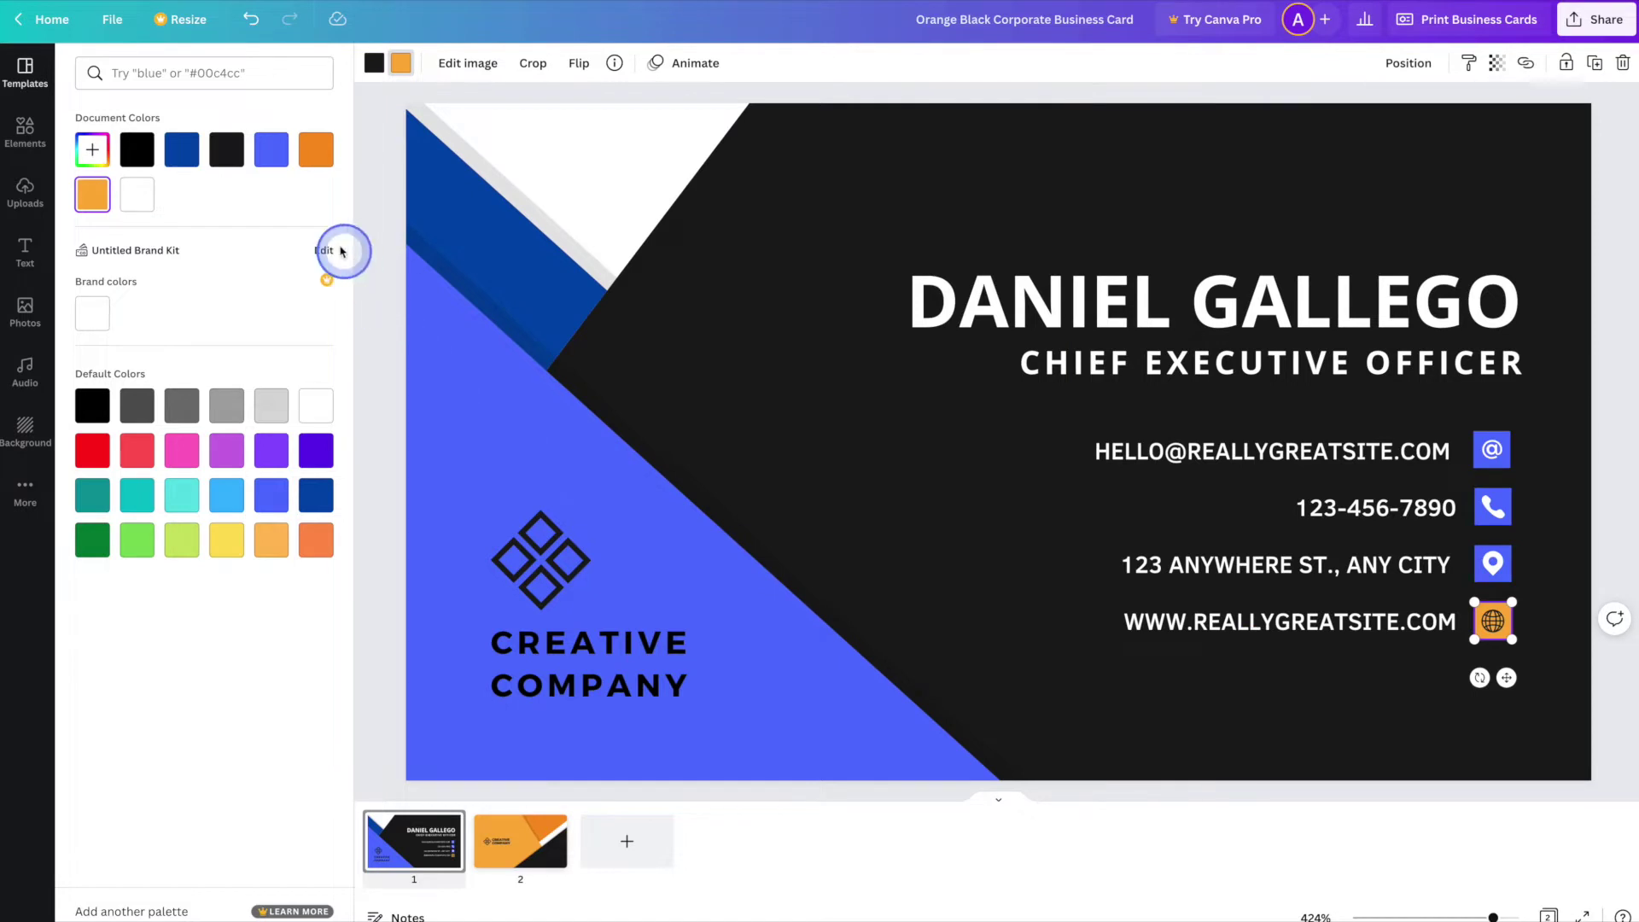
left_click(279, 167)
left_click(373, 63)
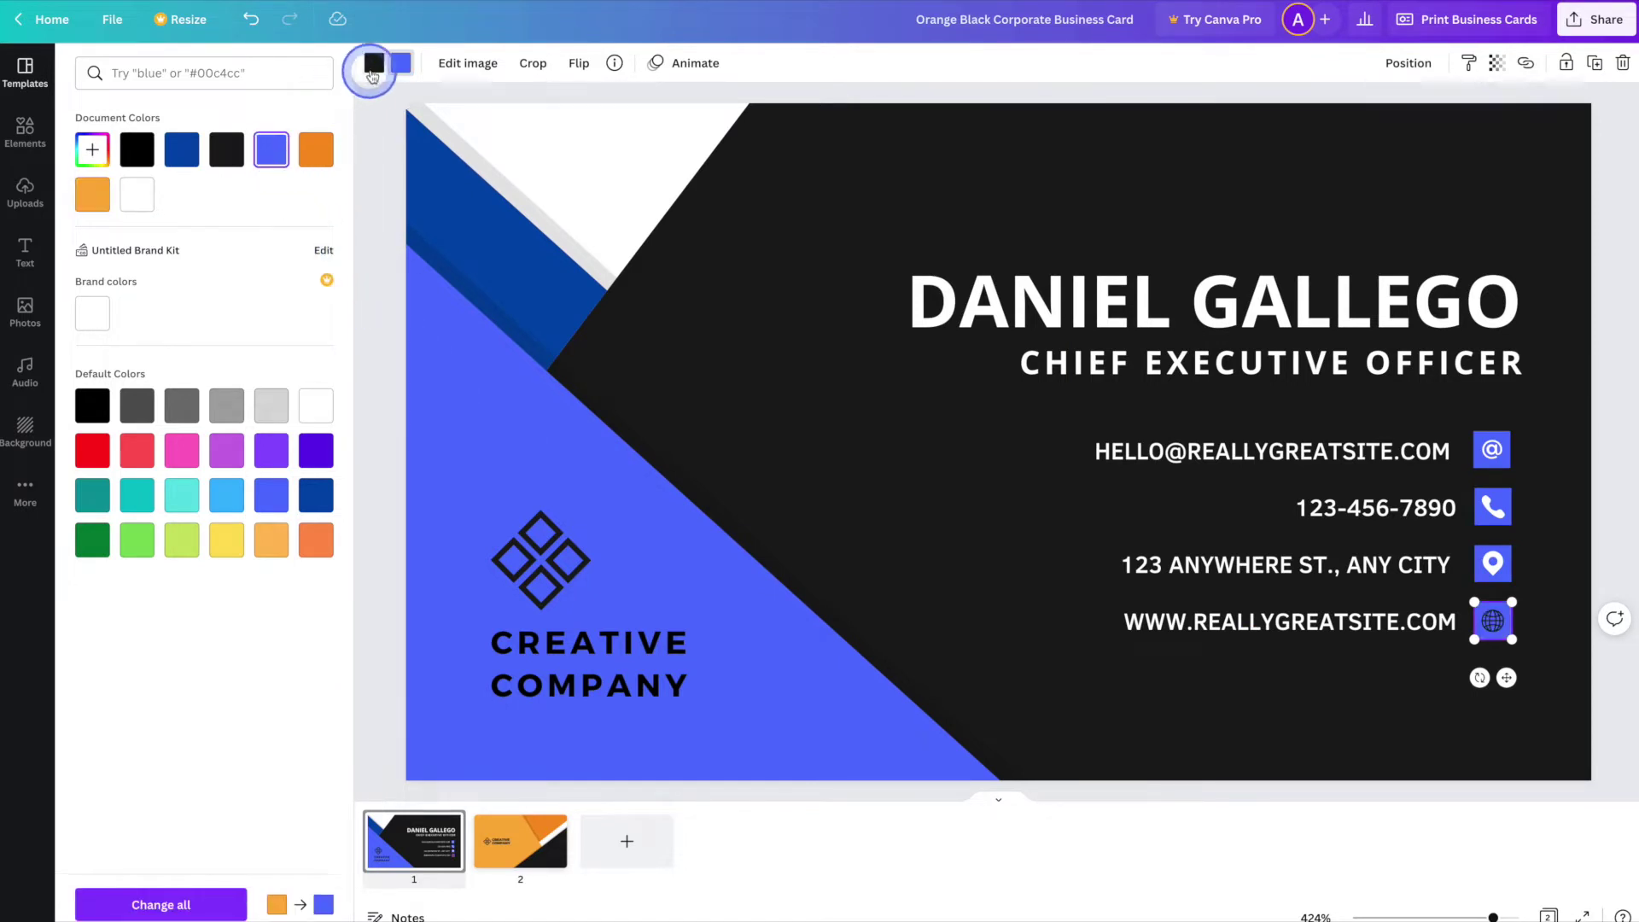
left_click(152, 191)
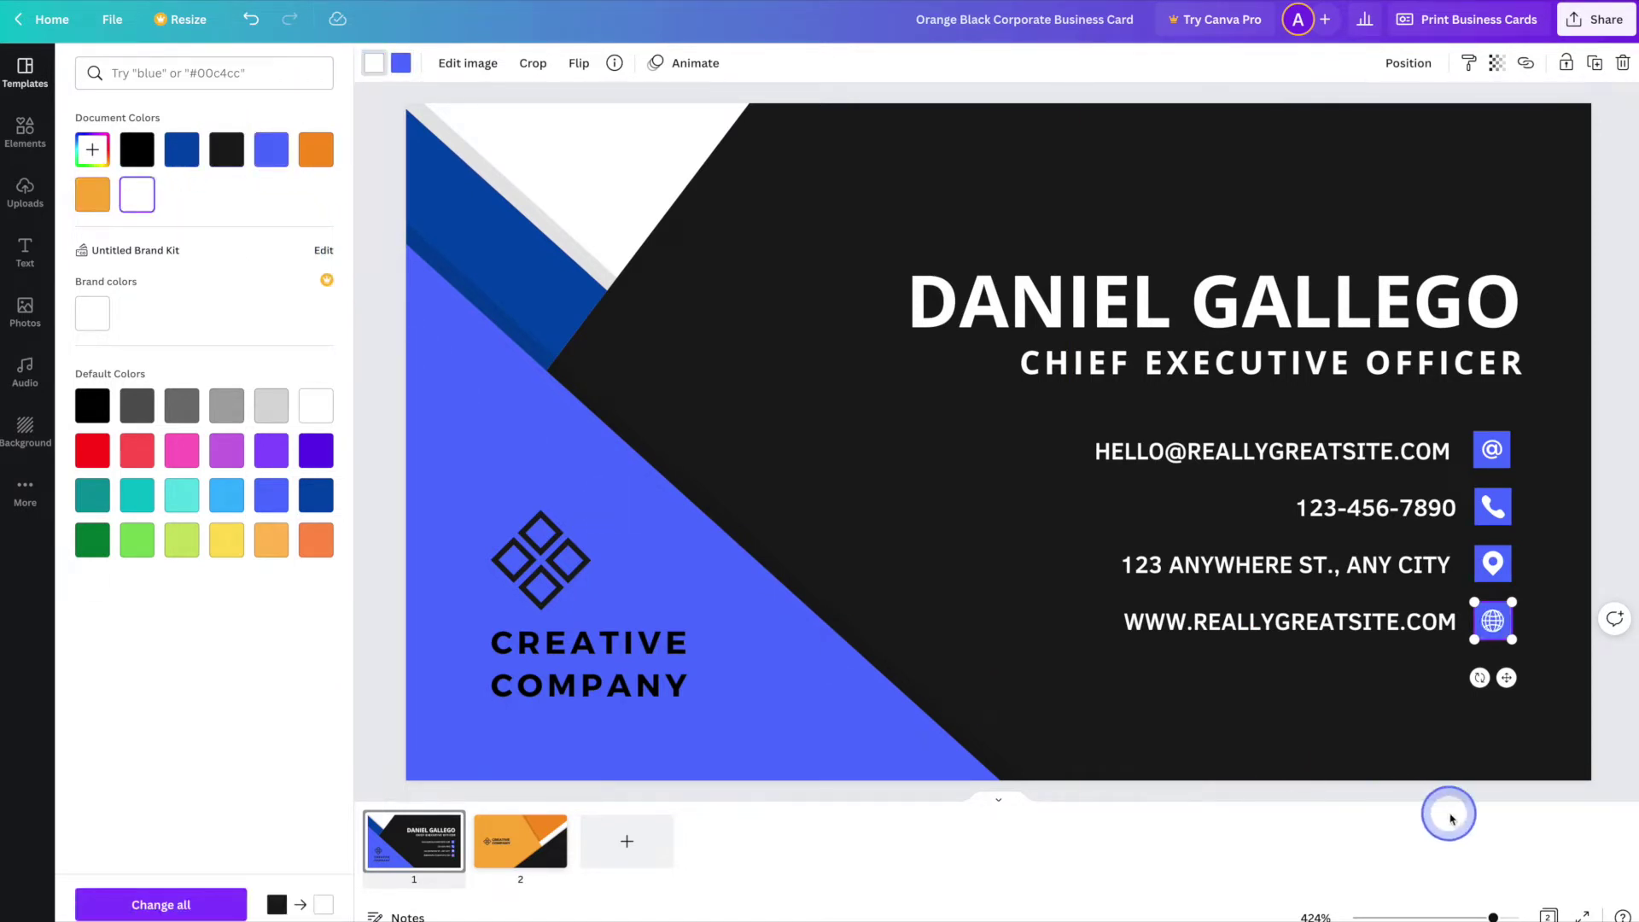
left_click(1388, 726)
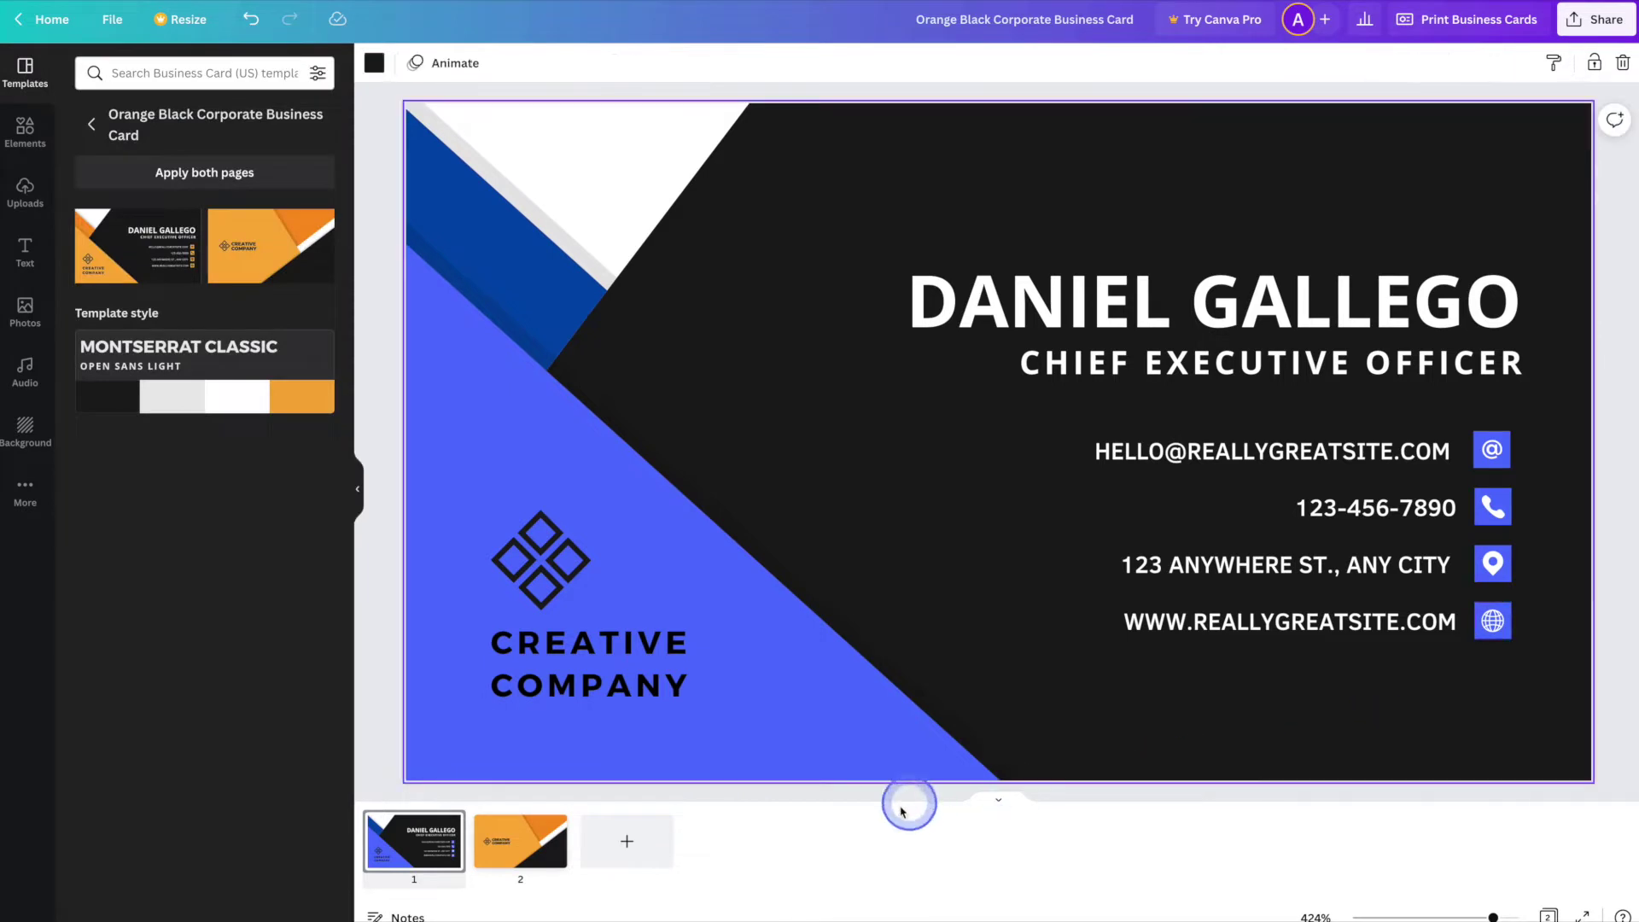
- On page 2, change the orange page background to blue
left_click(529, 856)
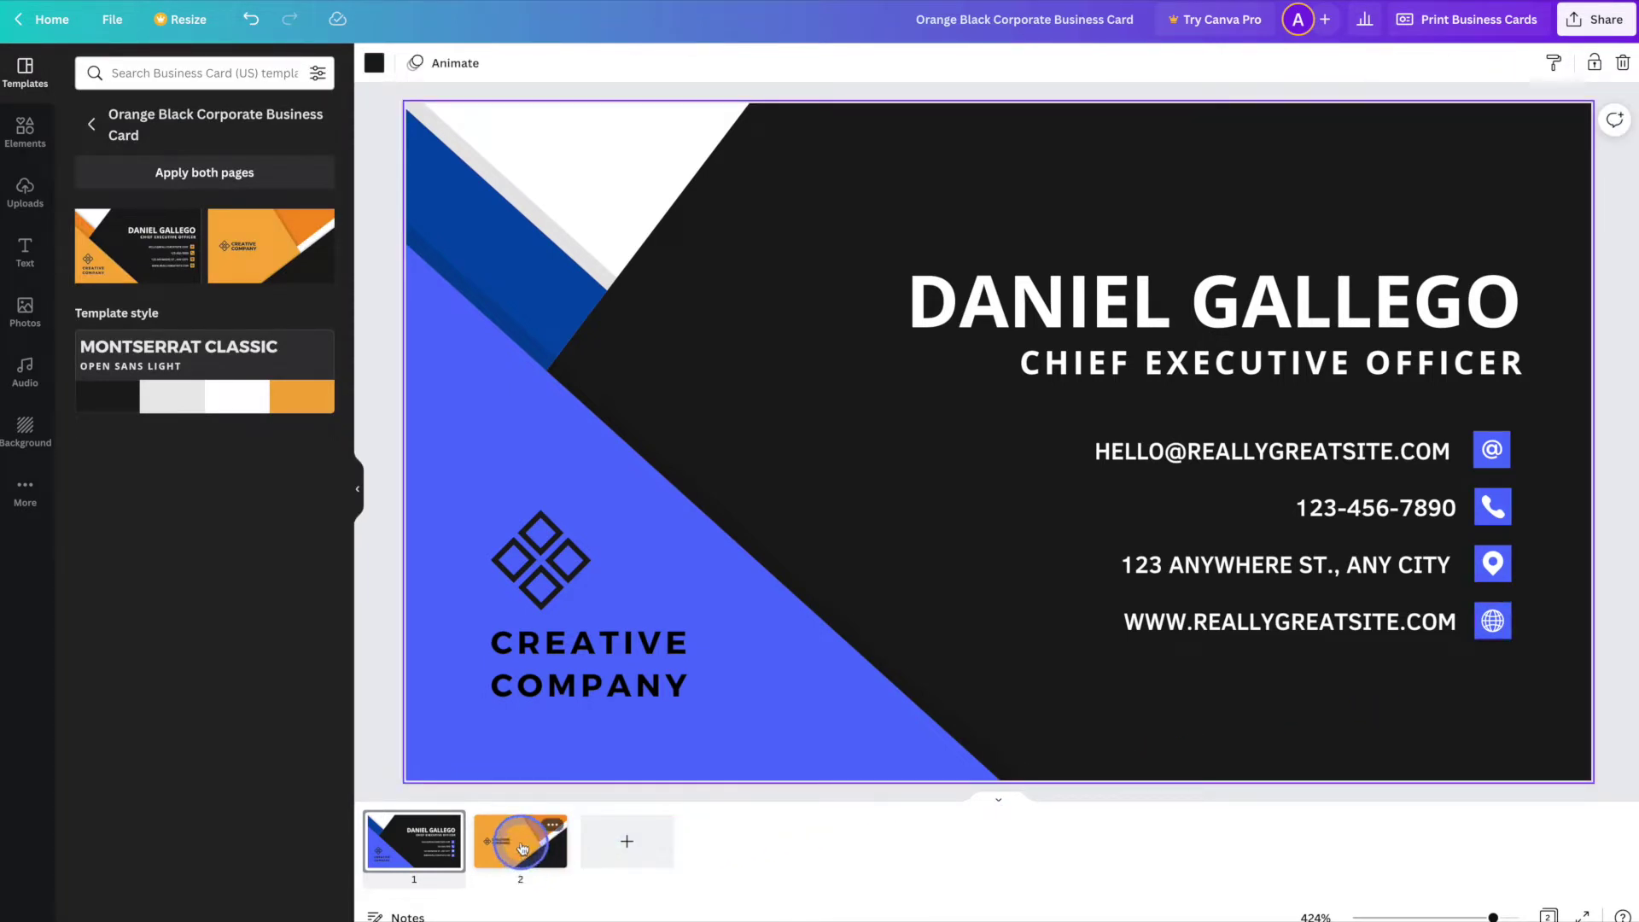
left_click(523, 848)
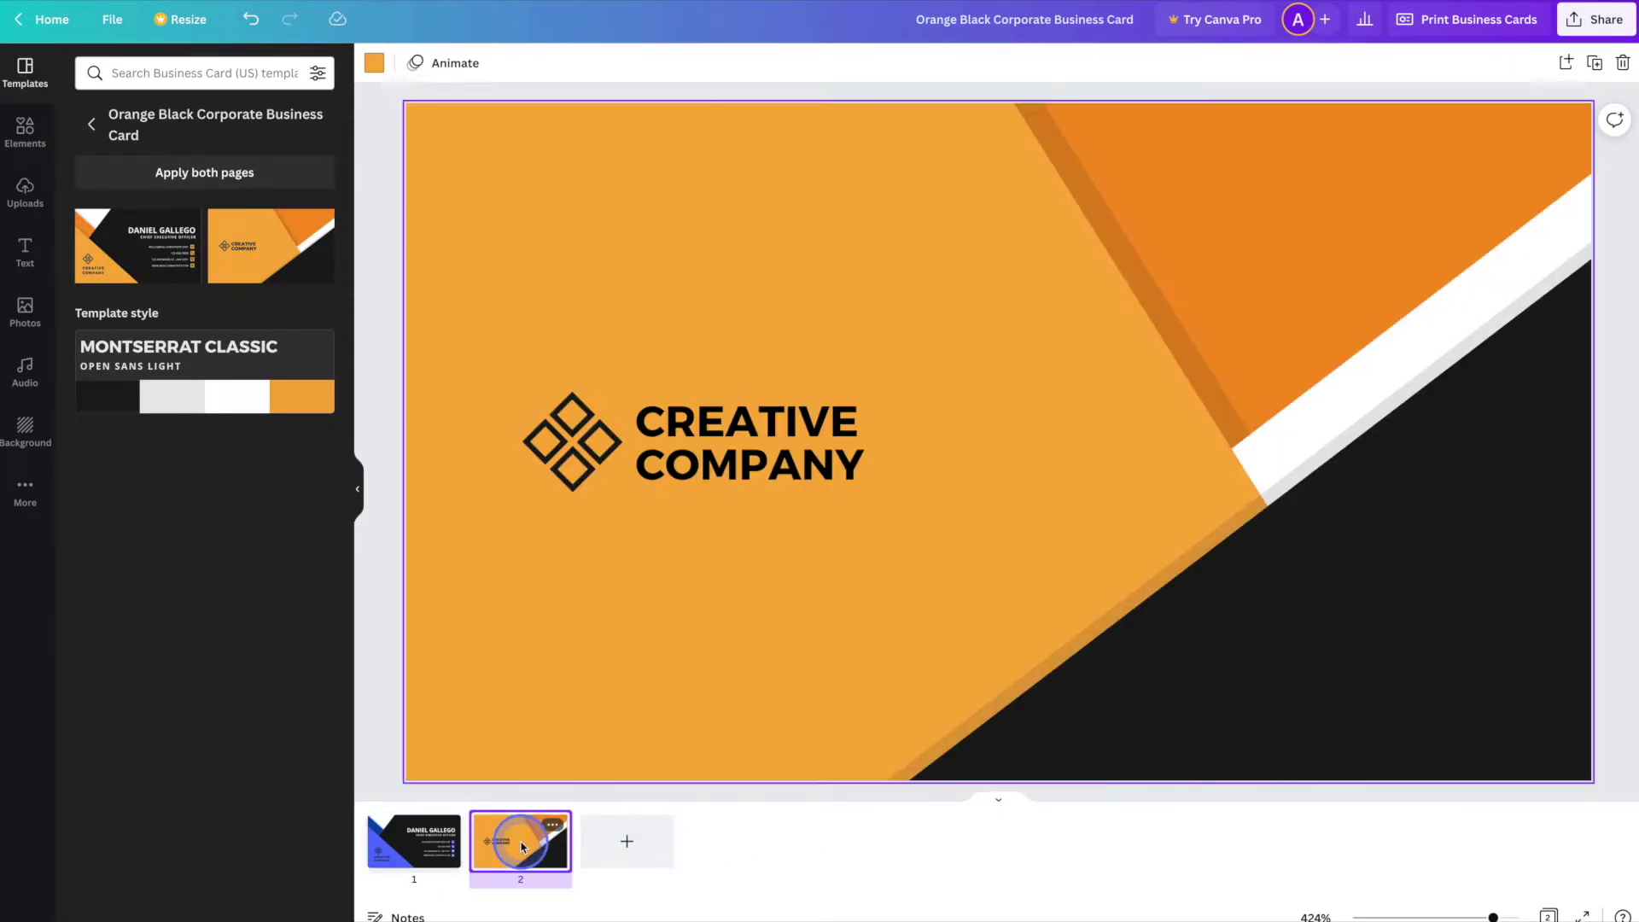
left_click(755, 608)
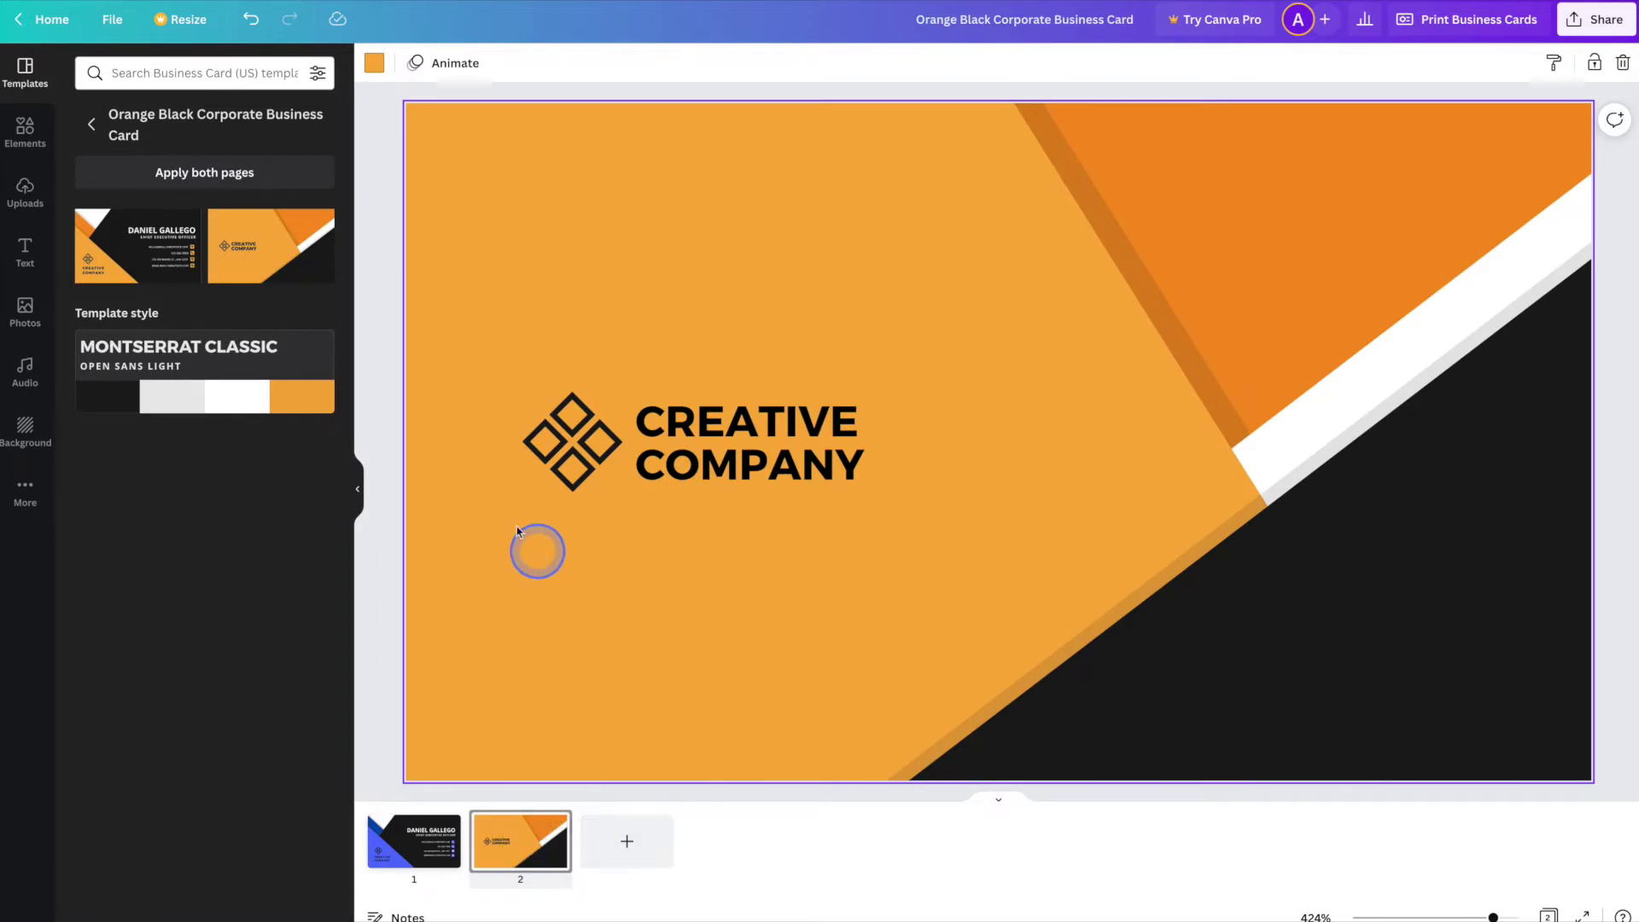
left_click(372, 67)
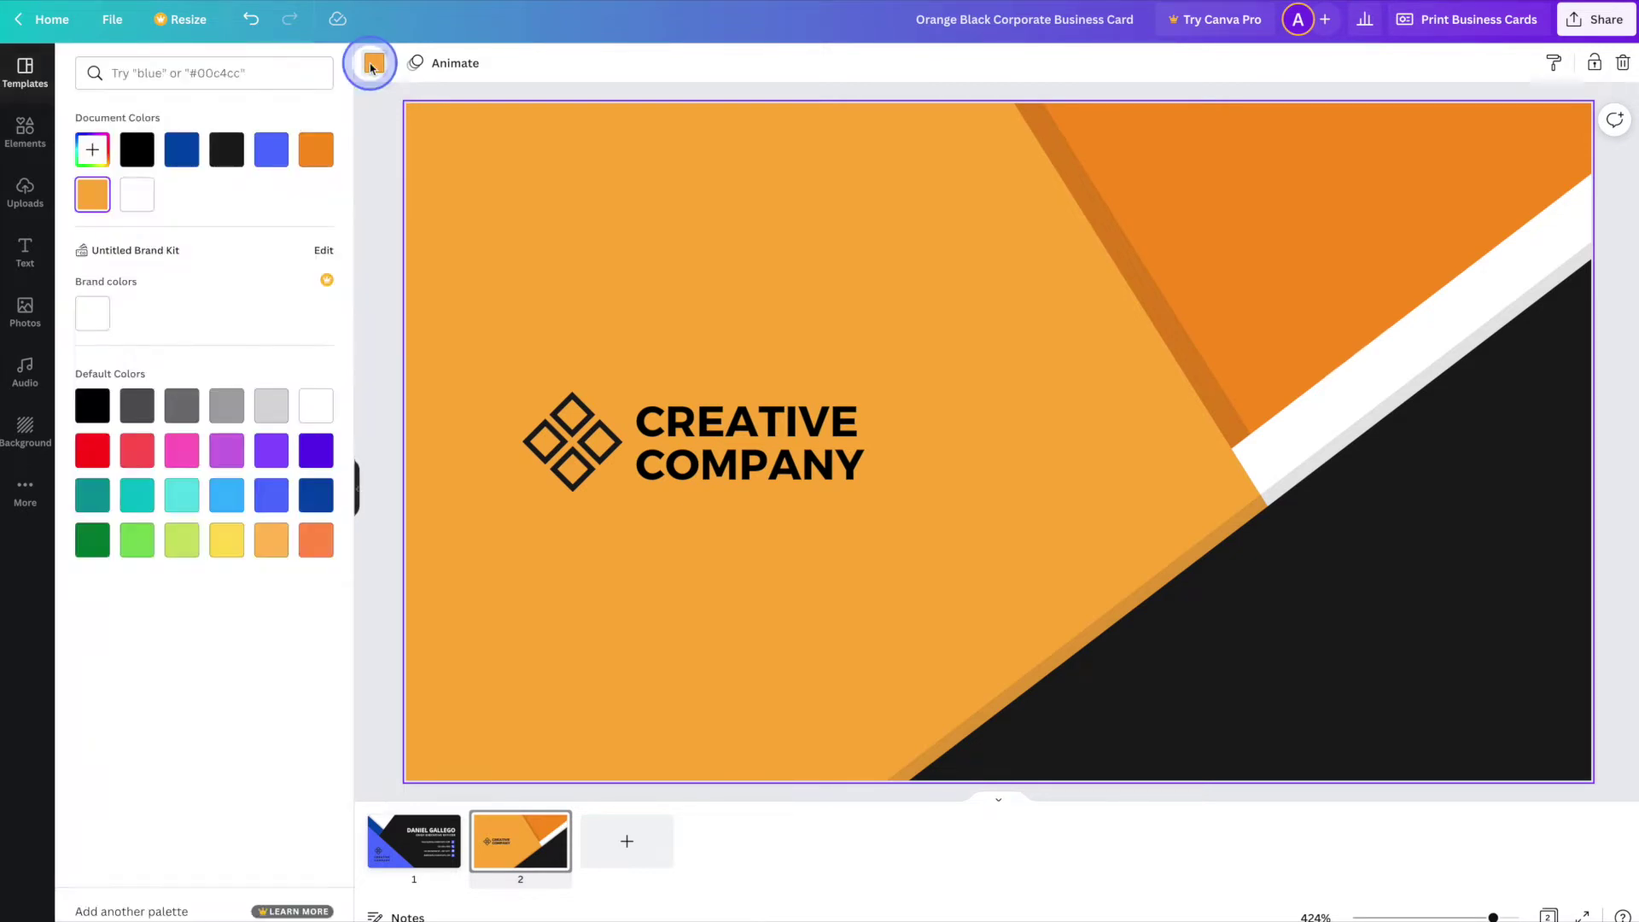
left_click(272, 150)
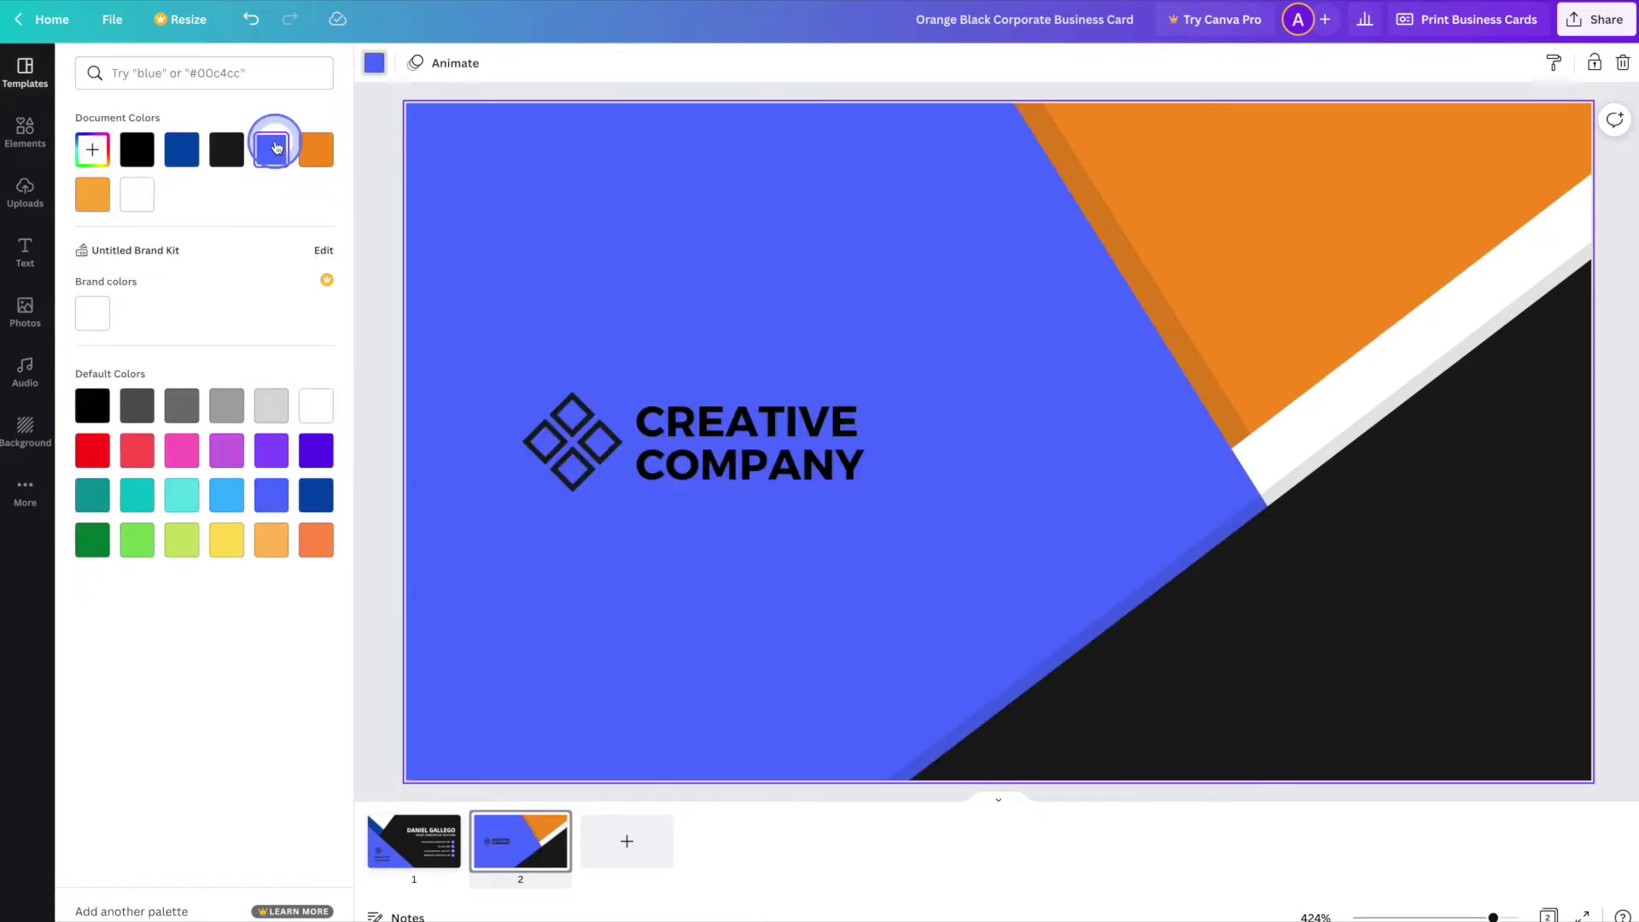
- Recolour the upper-right orange corner shape dark blue
left_click(937, 348)
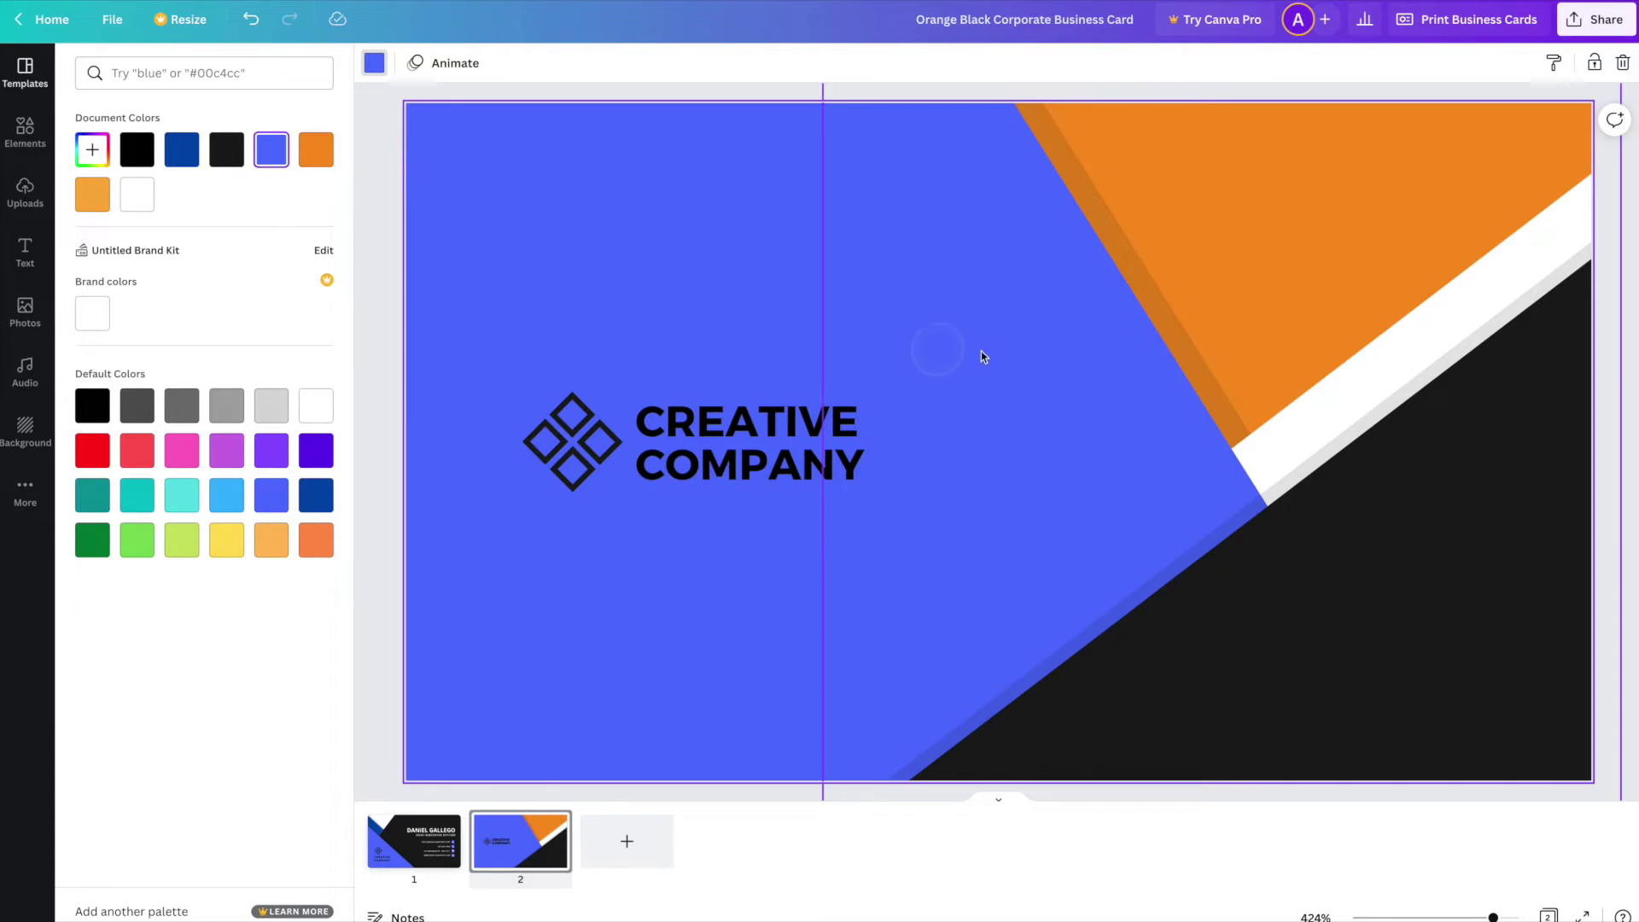
left_click(1279, 245)
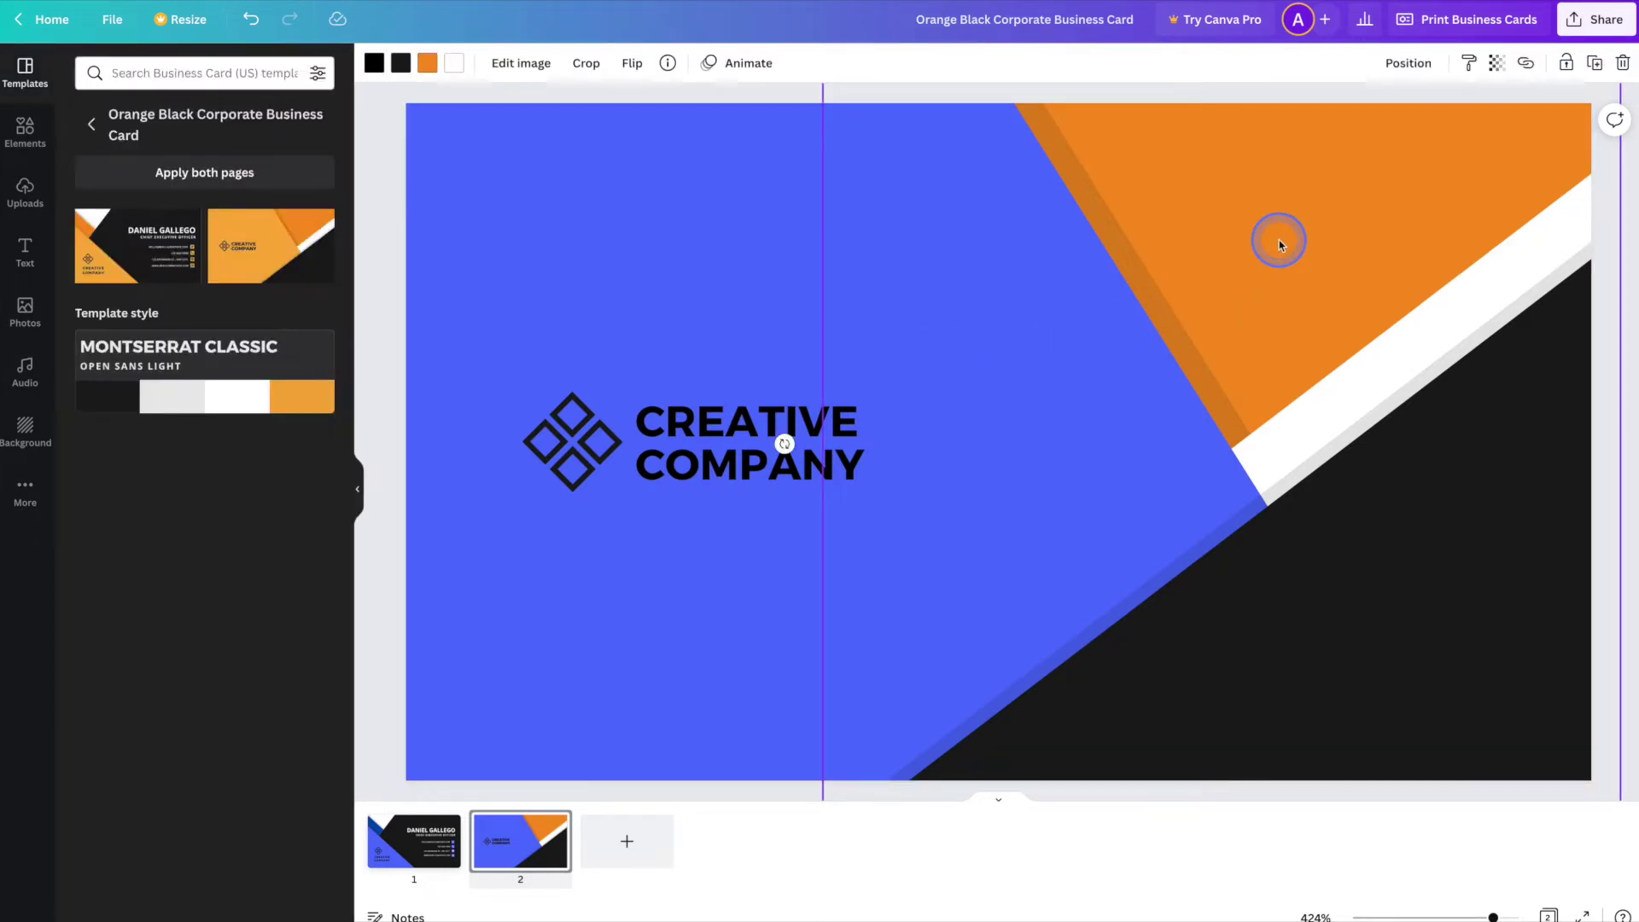
left_click(426, 62)
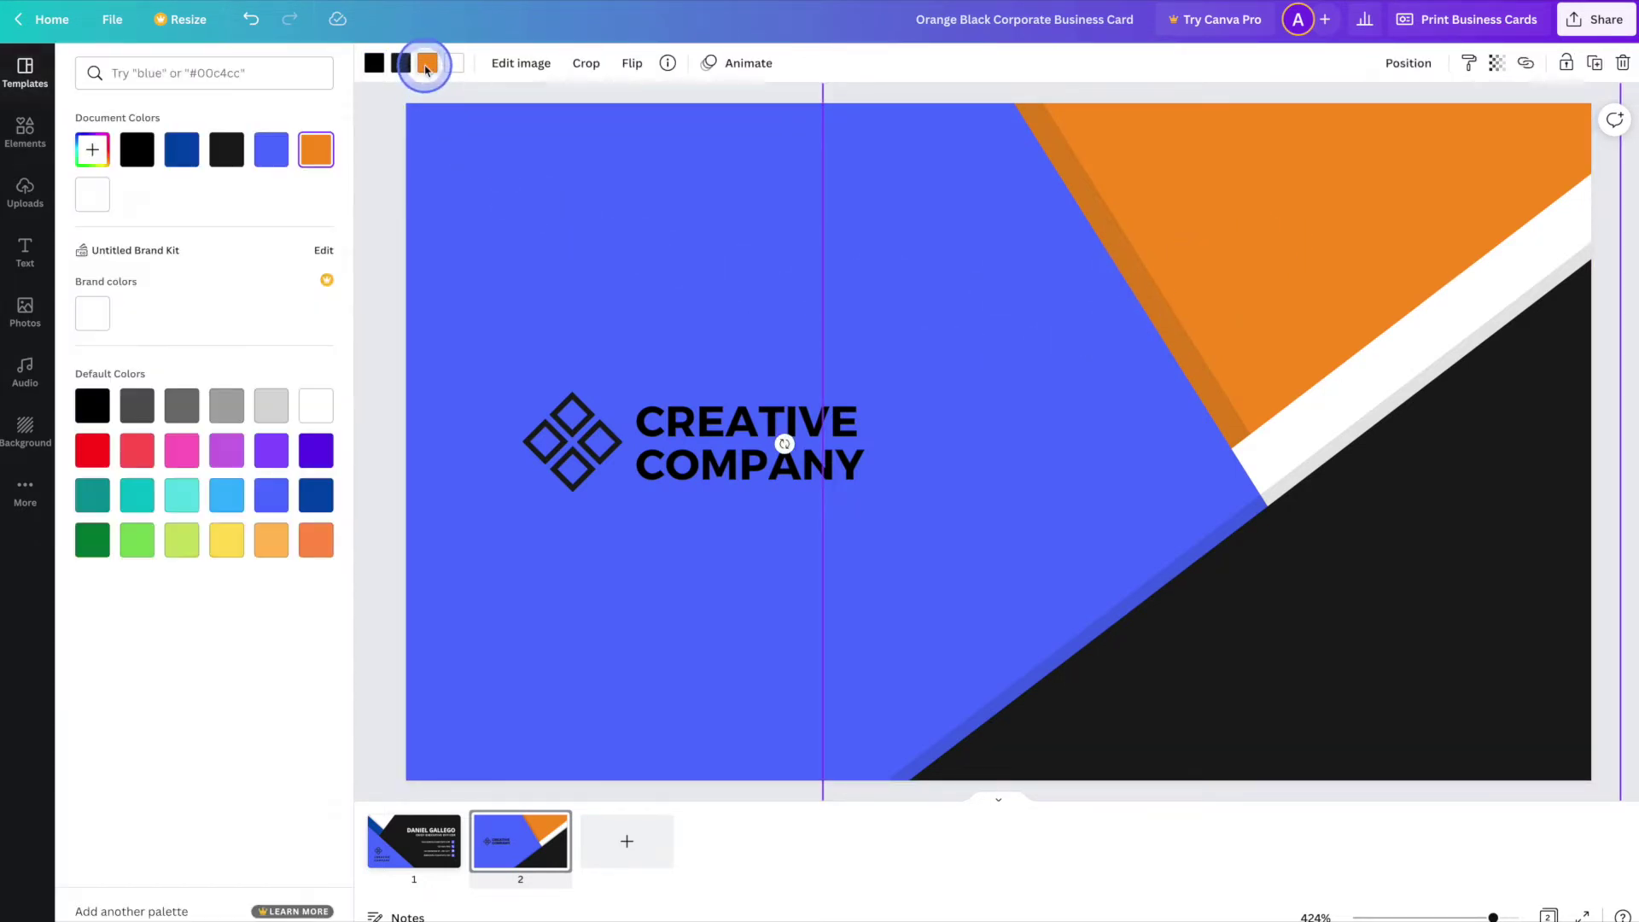
left_click(187, 153)
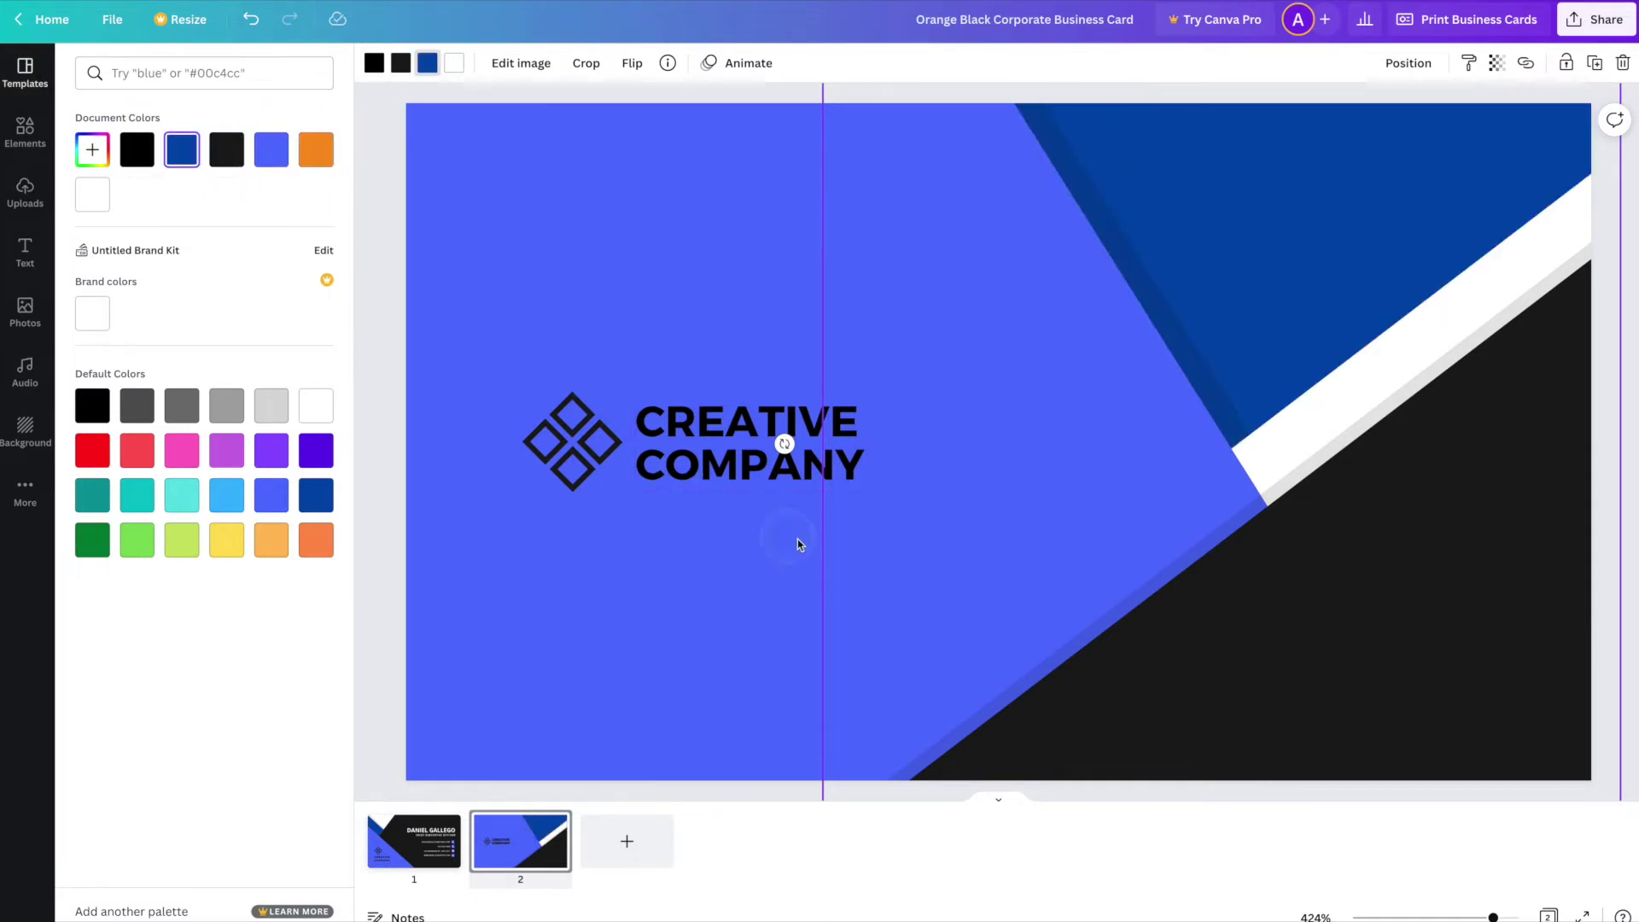
left_click(745, 610)
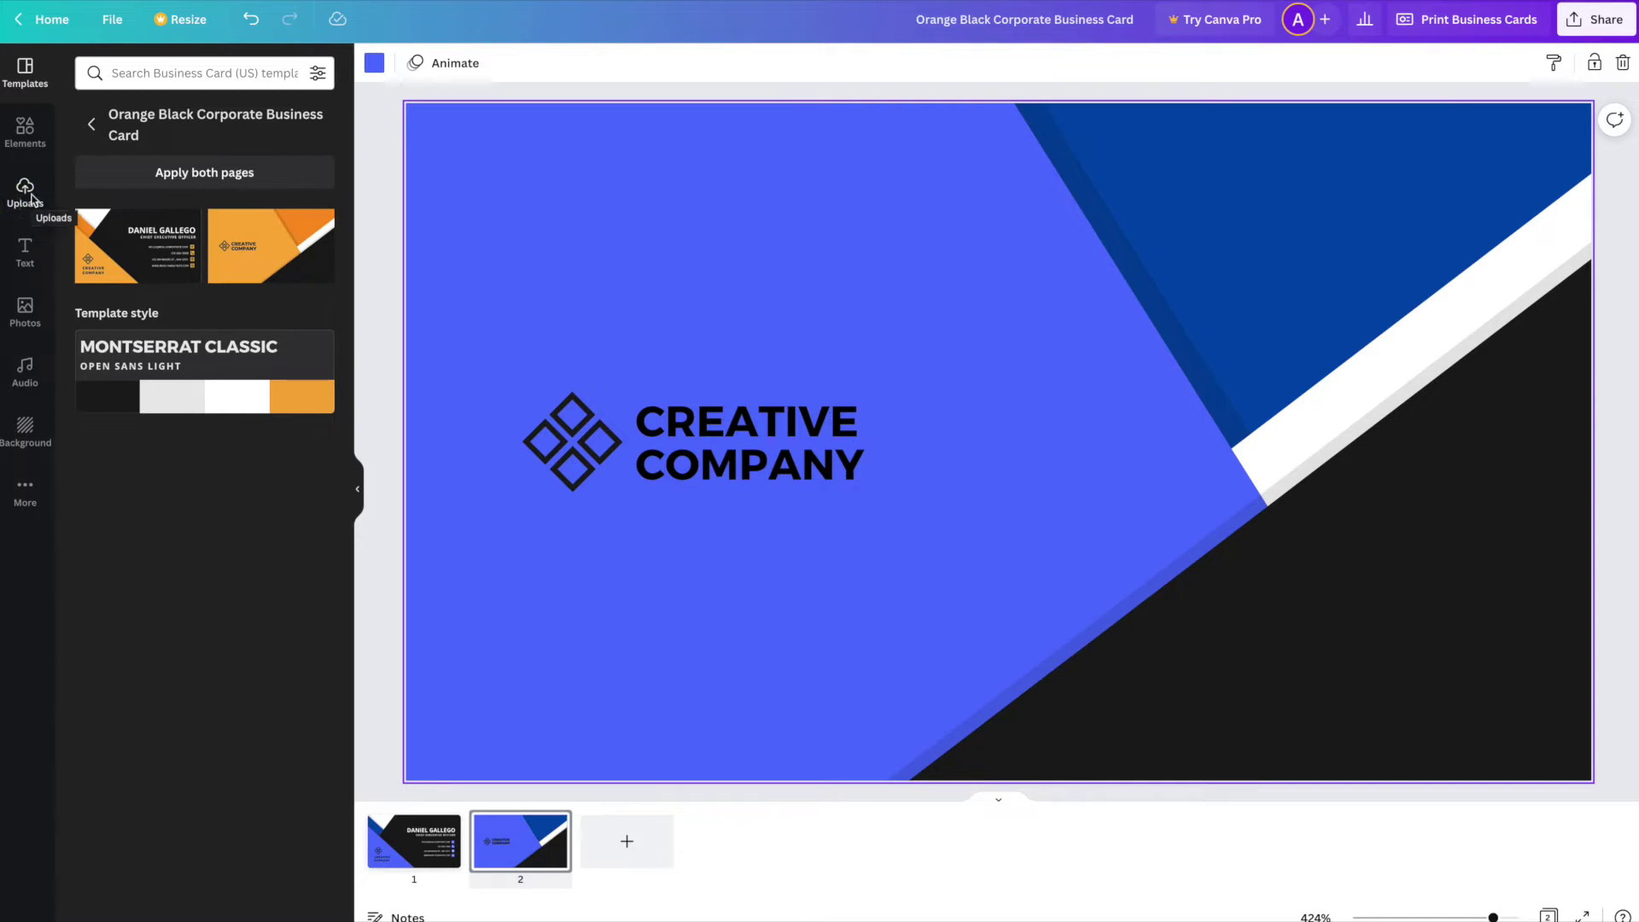
- Delete the diamond logo and search Elements for 'logo'
left_click(561, 448)
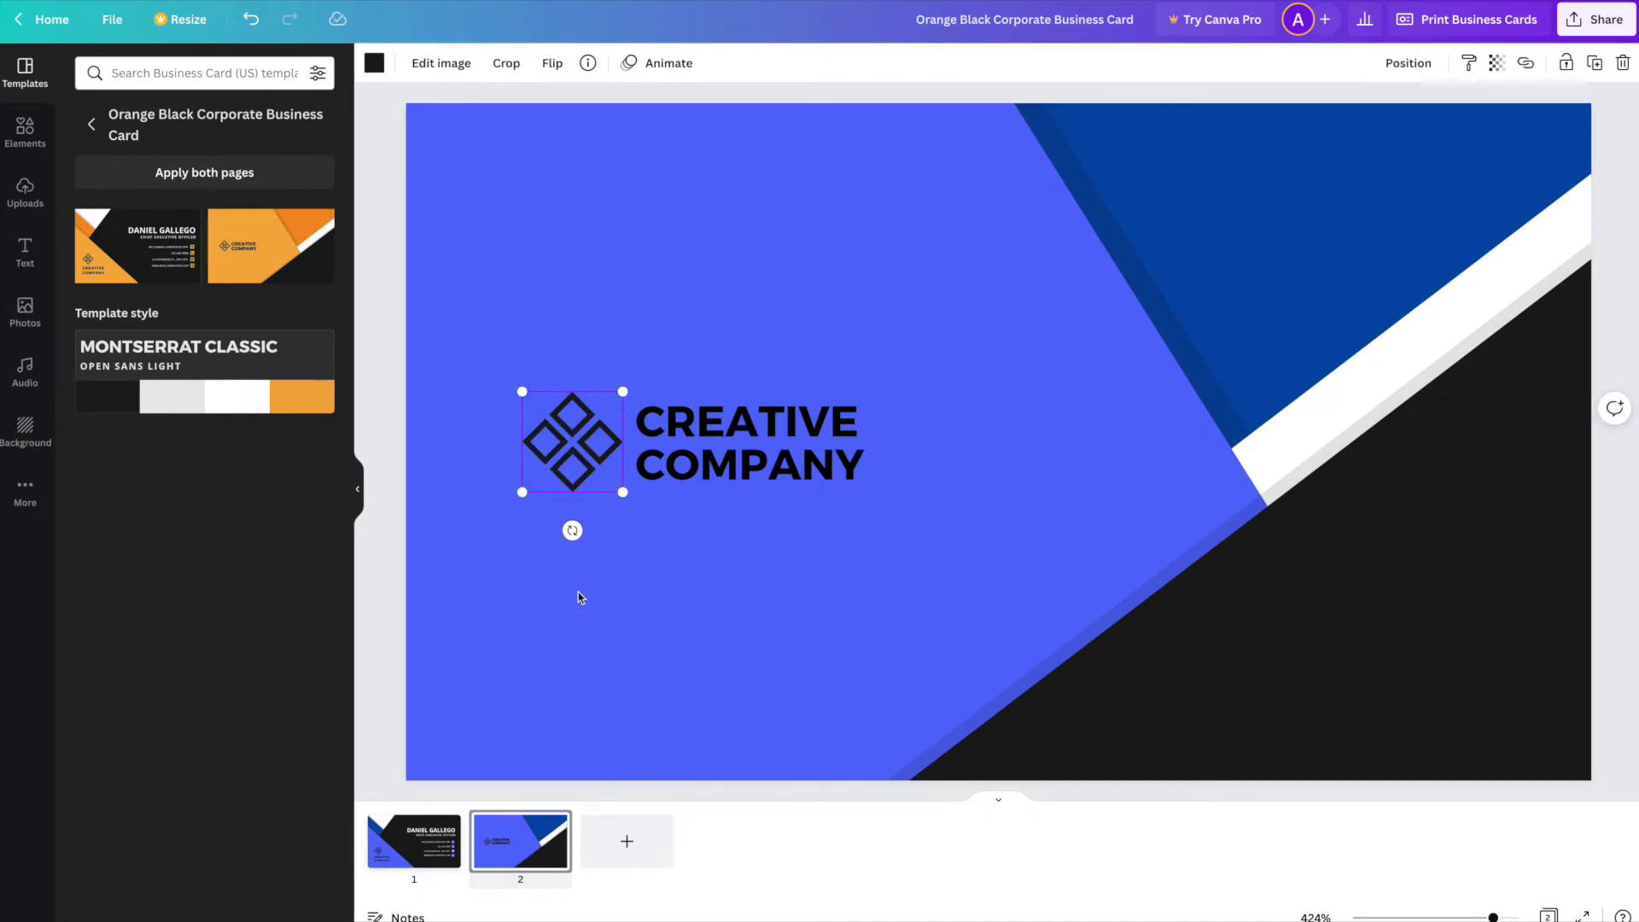
key("Delete")
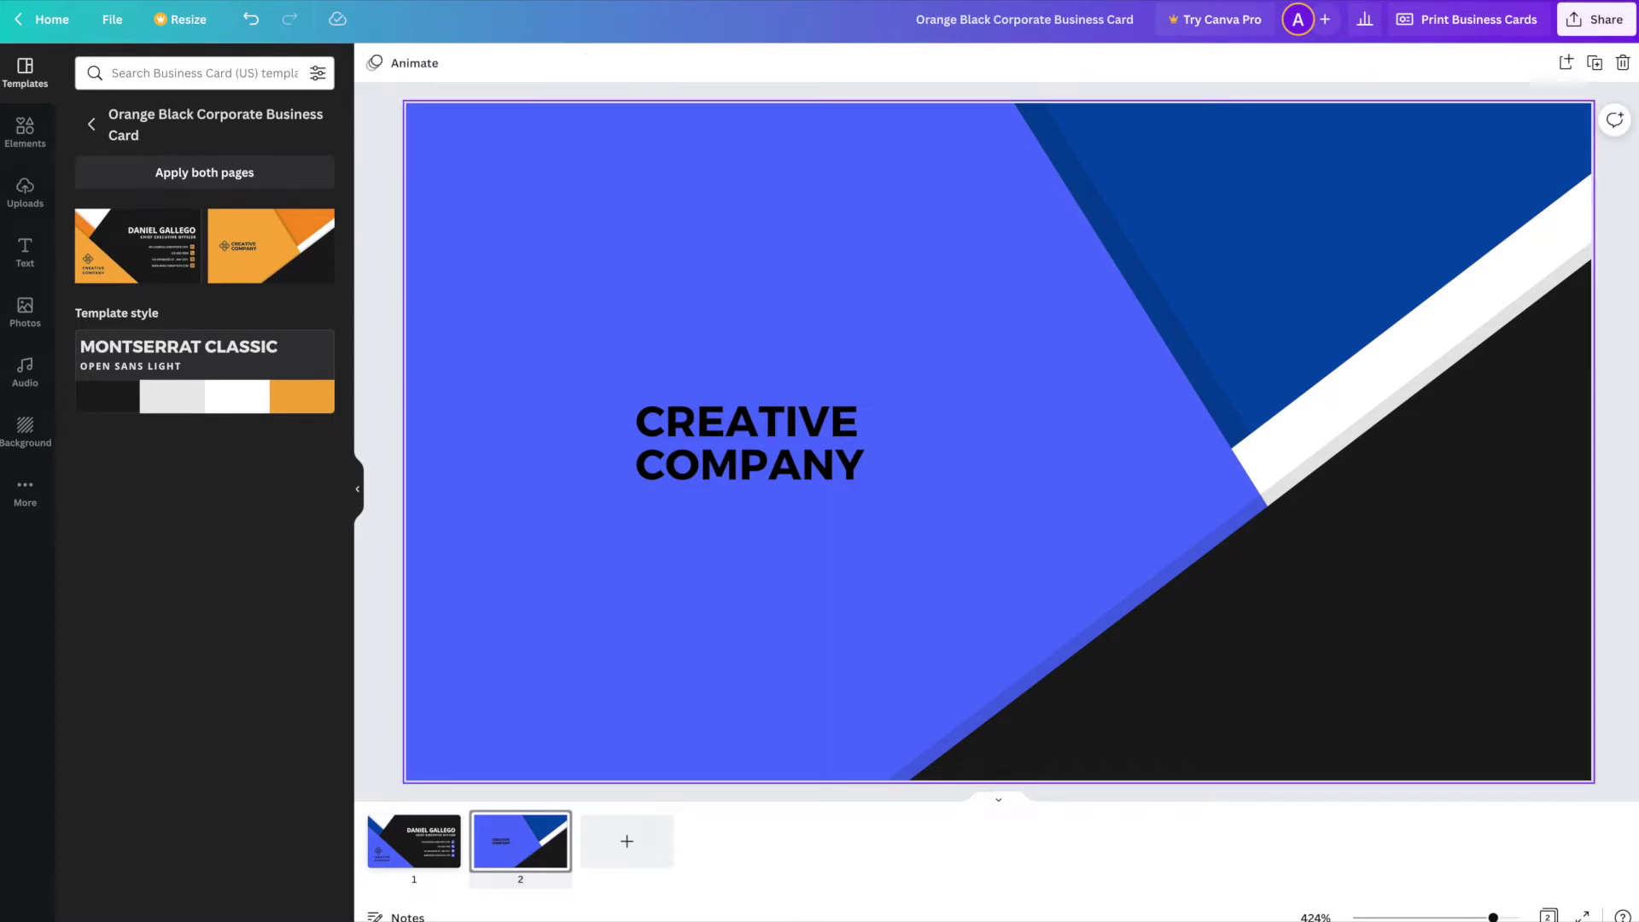
left_click(27, 132)
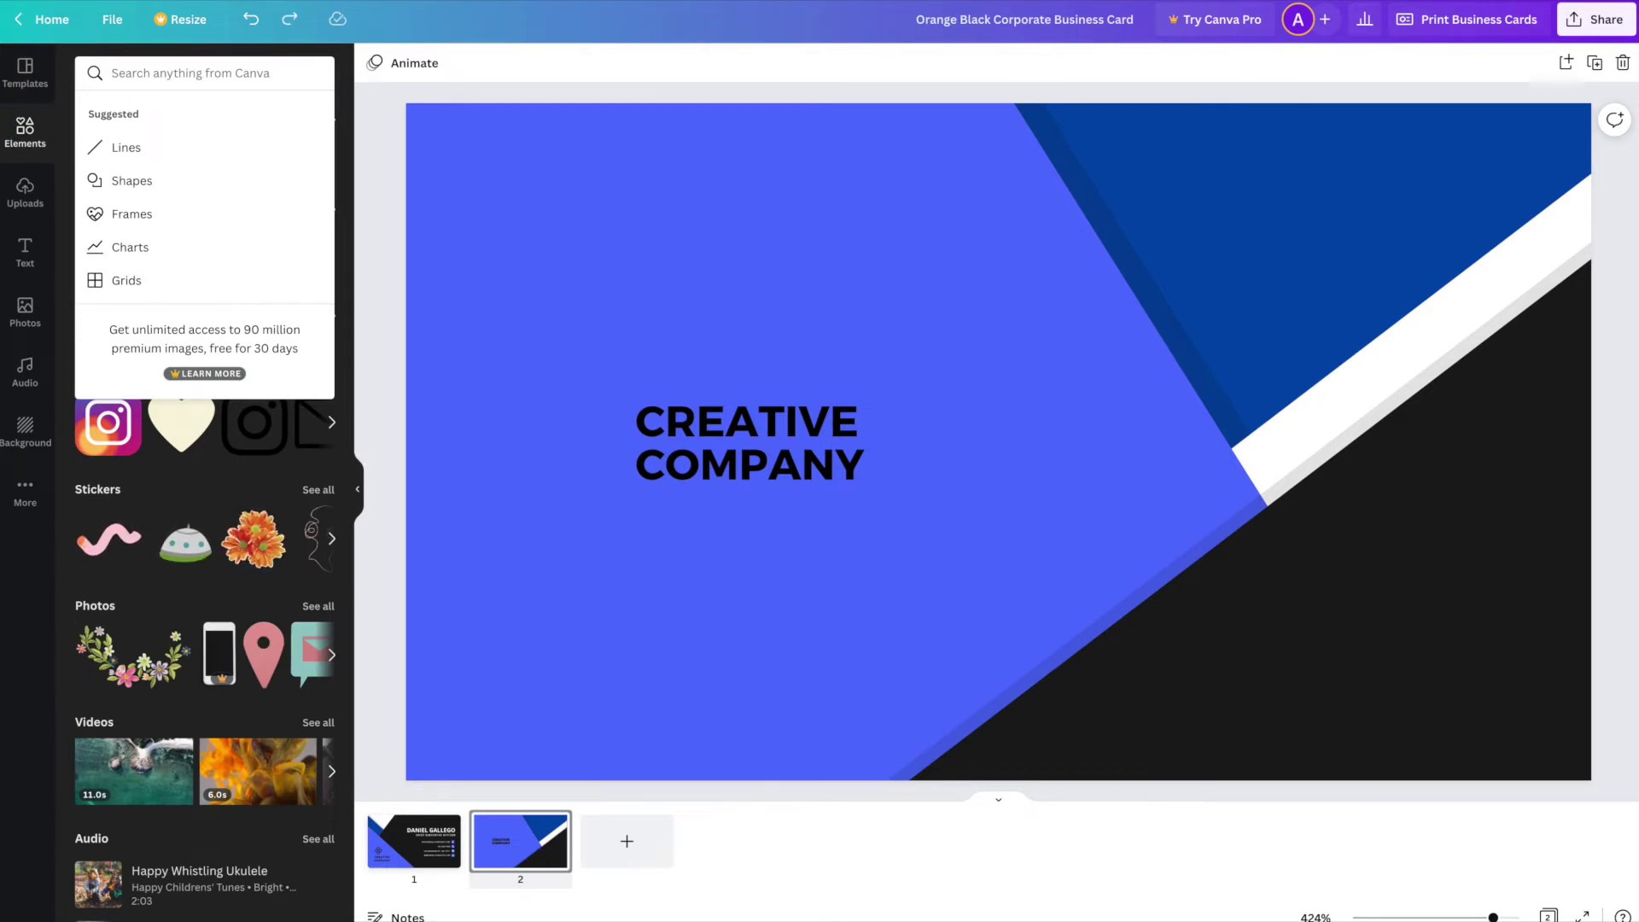
type("logo")
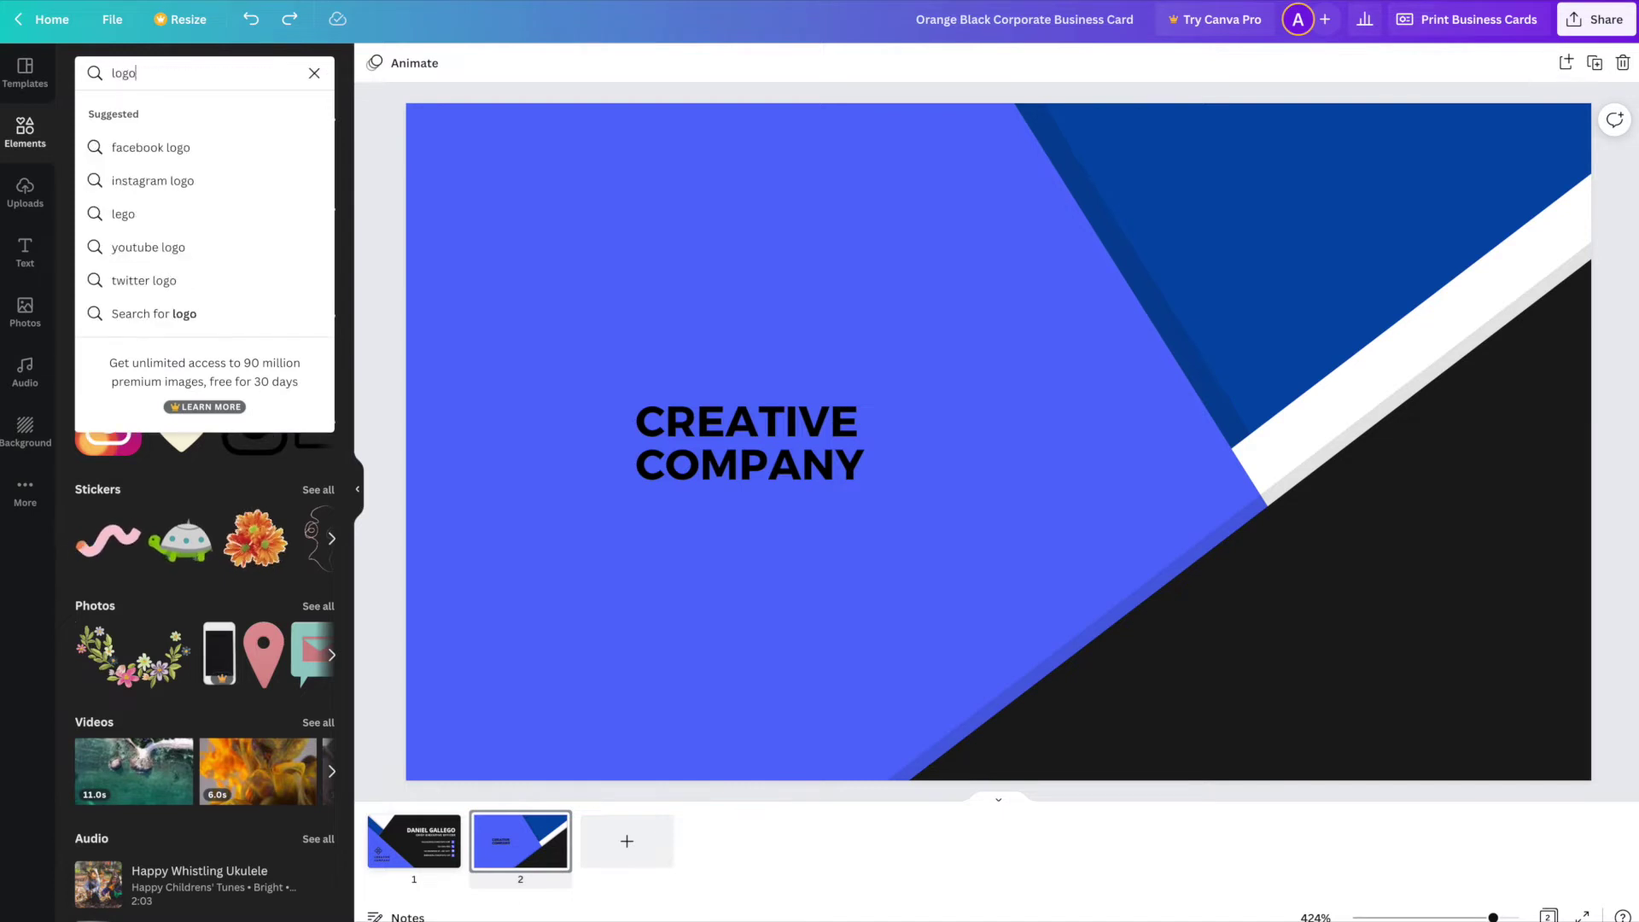
key("Return")
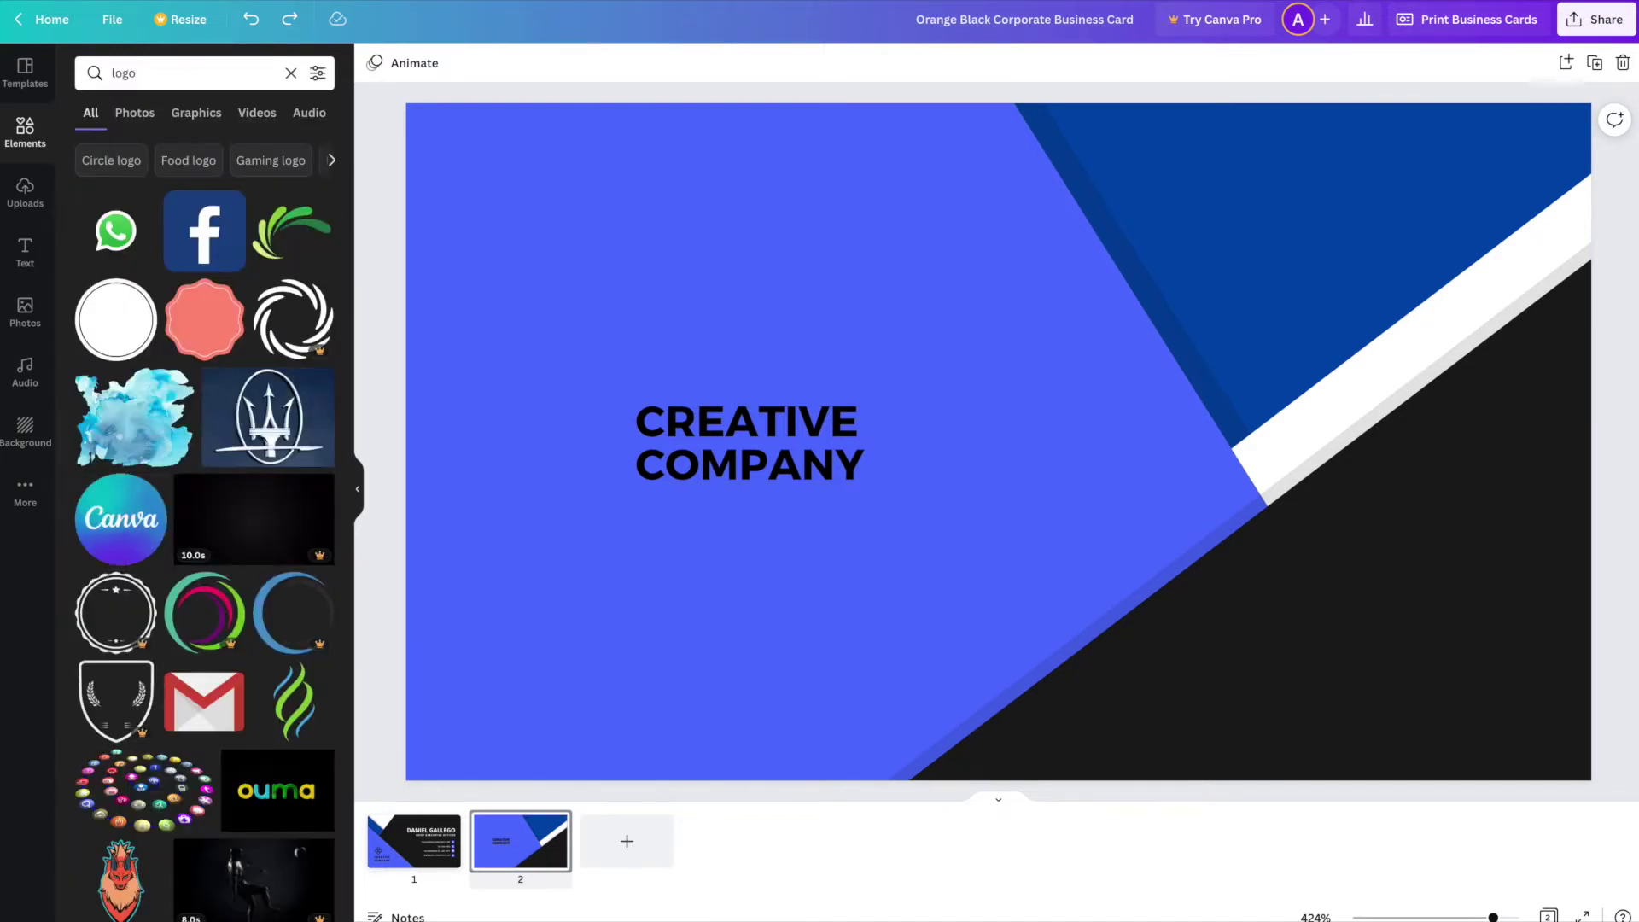
- Filter the results to Graphics and add the black shield logo to the card
left_click(199, 204)
left_click_drag(199, 204, 197, 119)
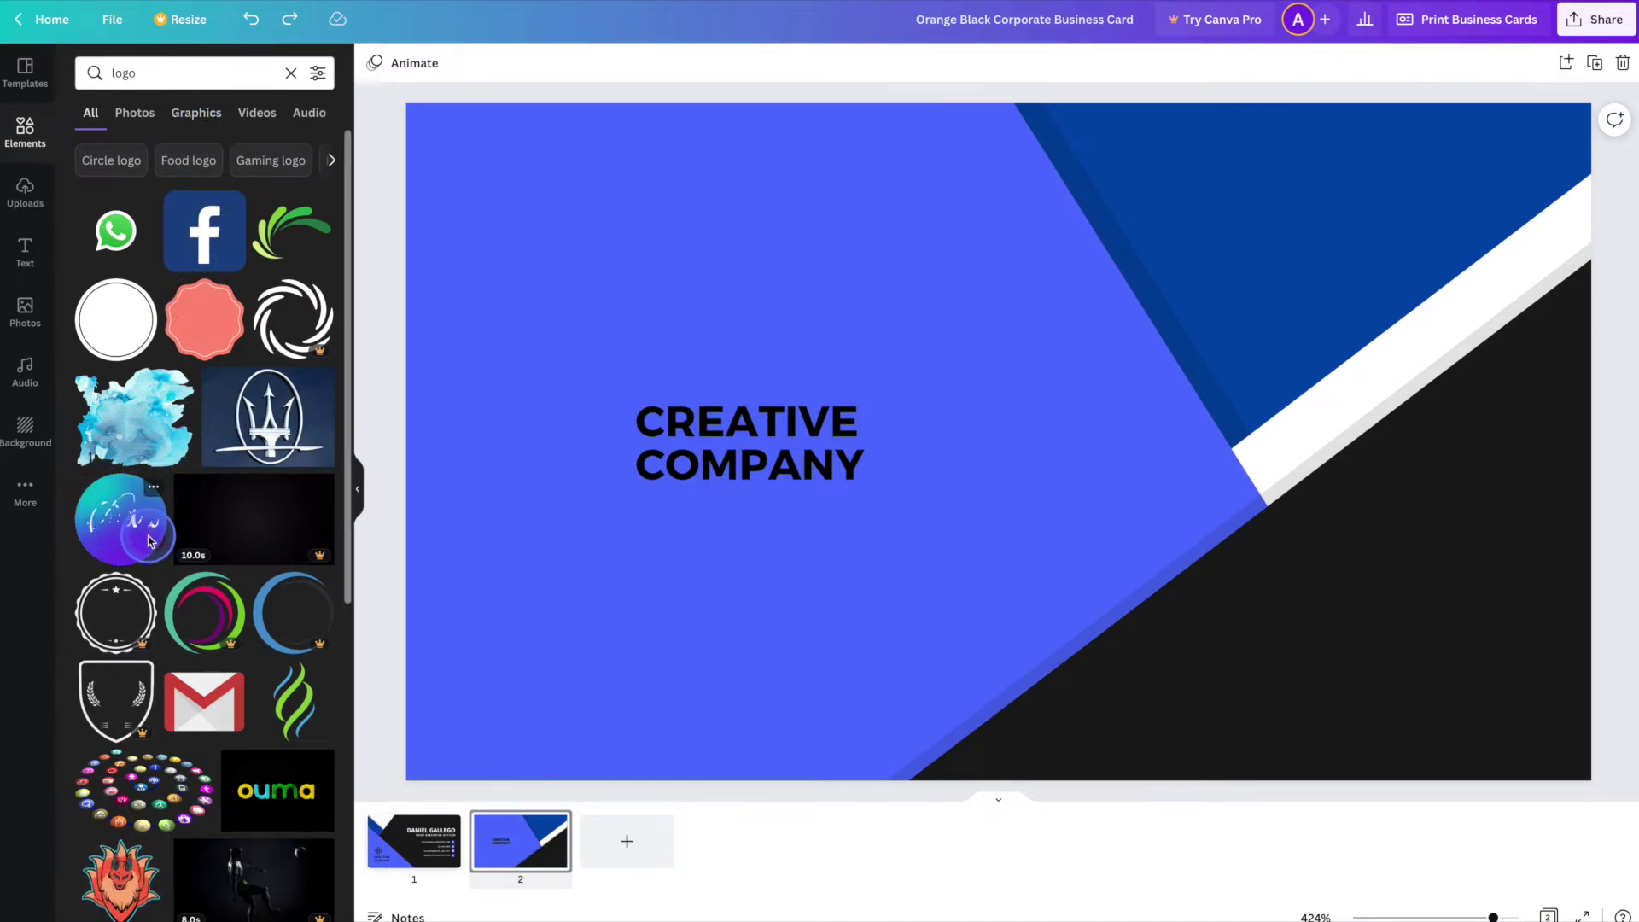
left_click(214, 115)
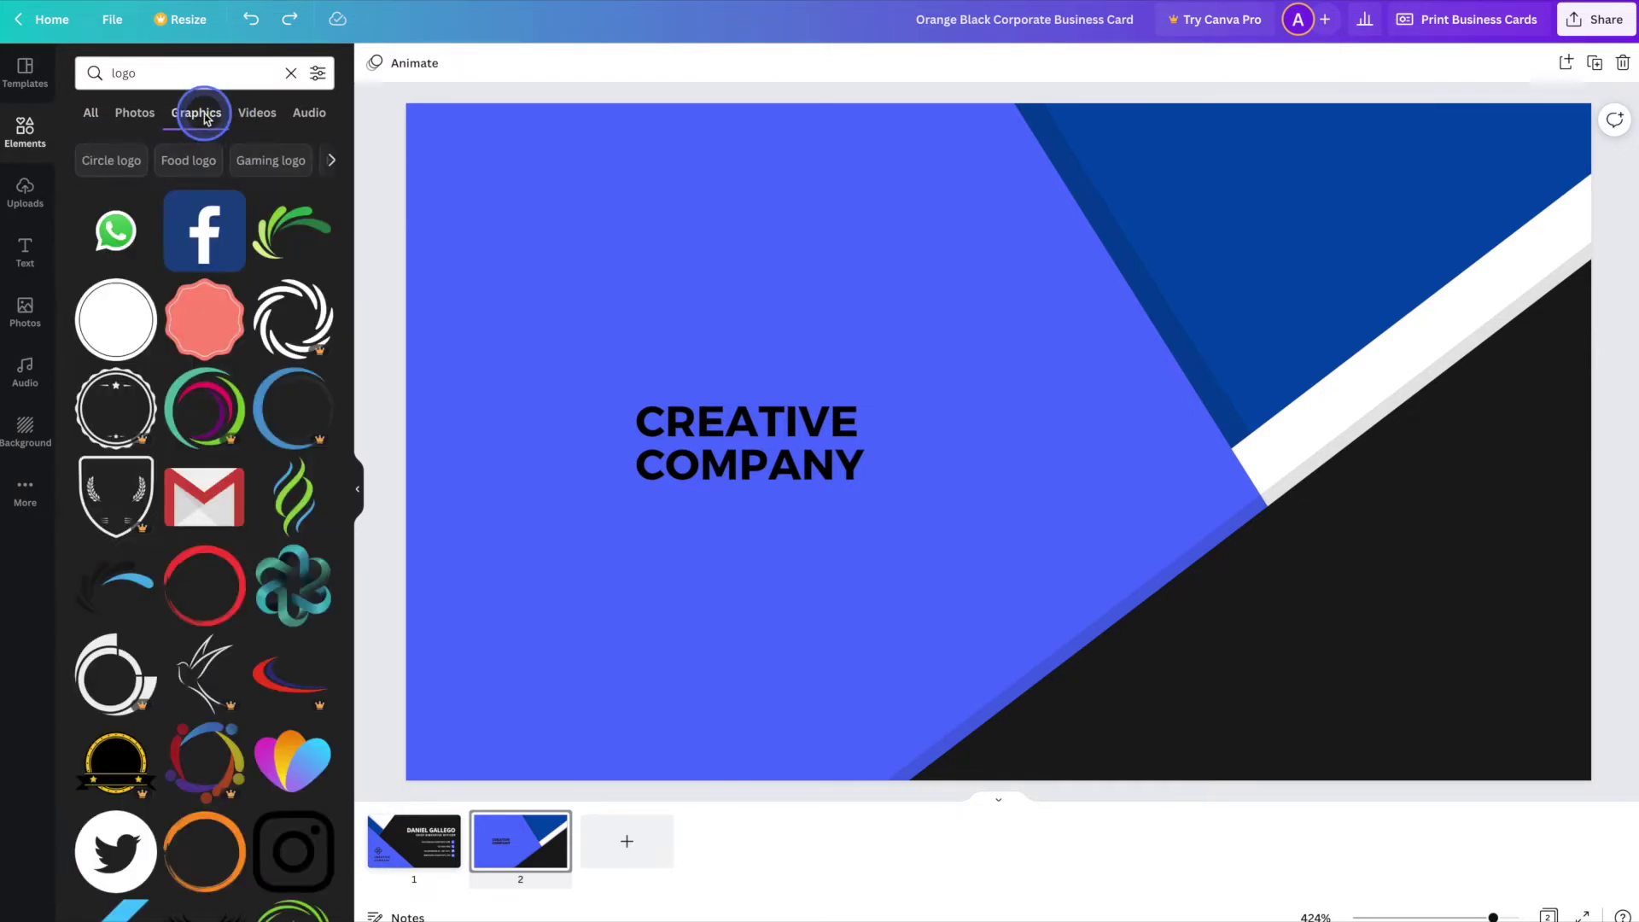
scroll(252, 376, "down", 4)
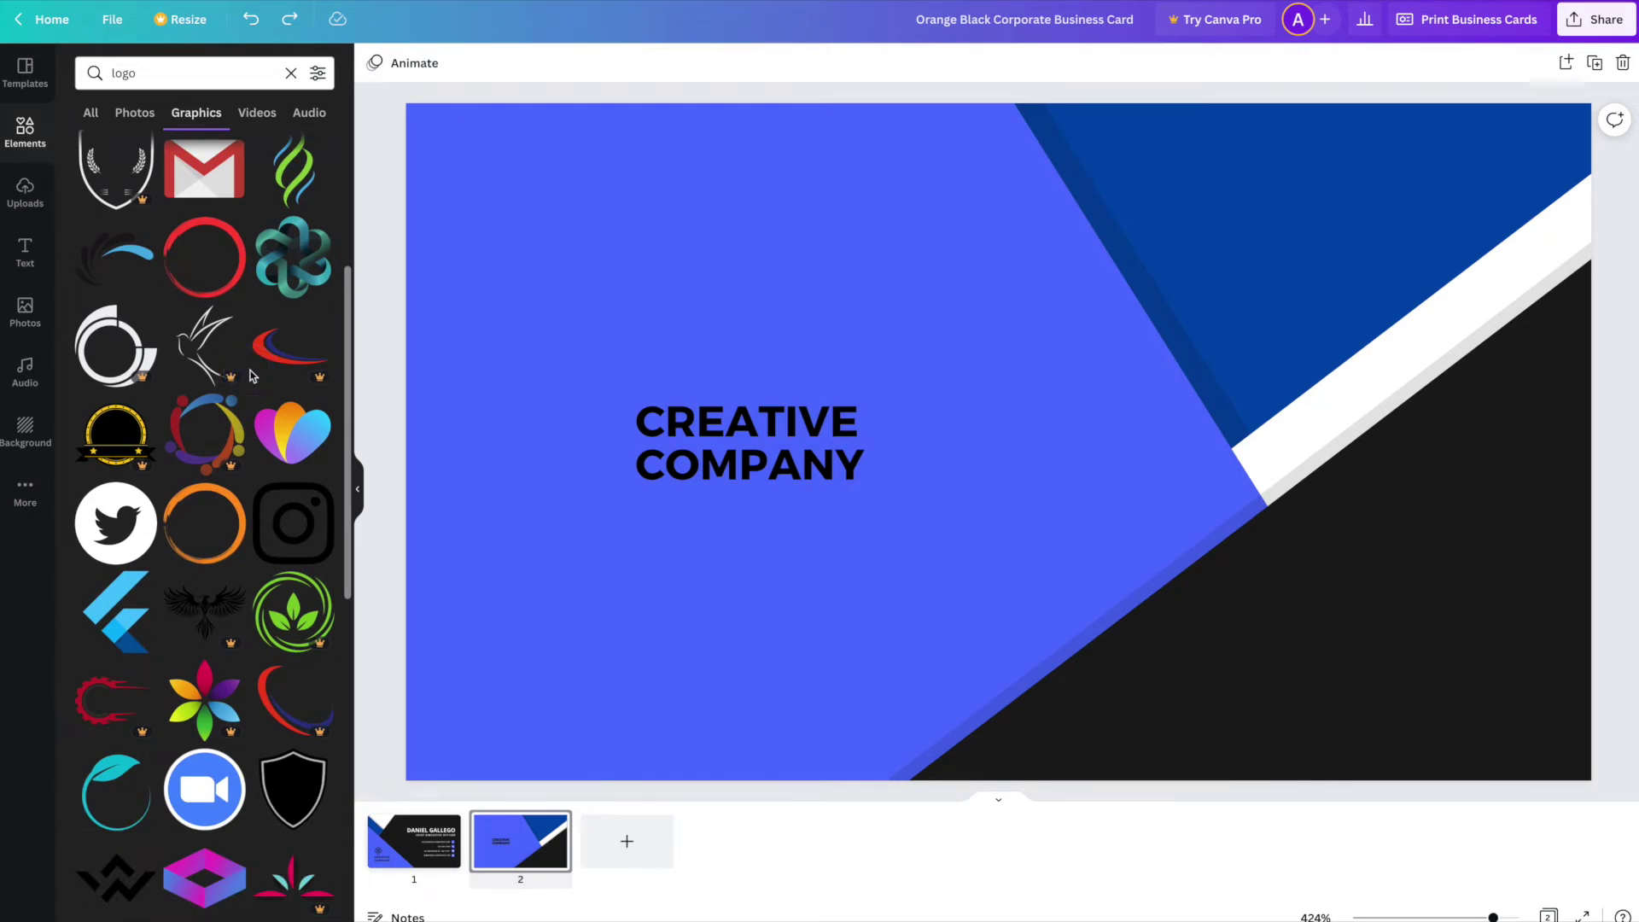
scroll(252, 376, "down", 5)
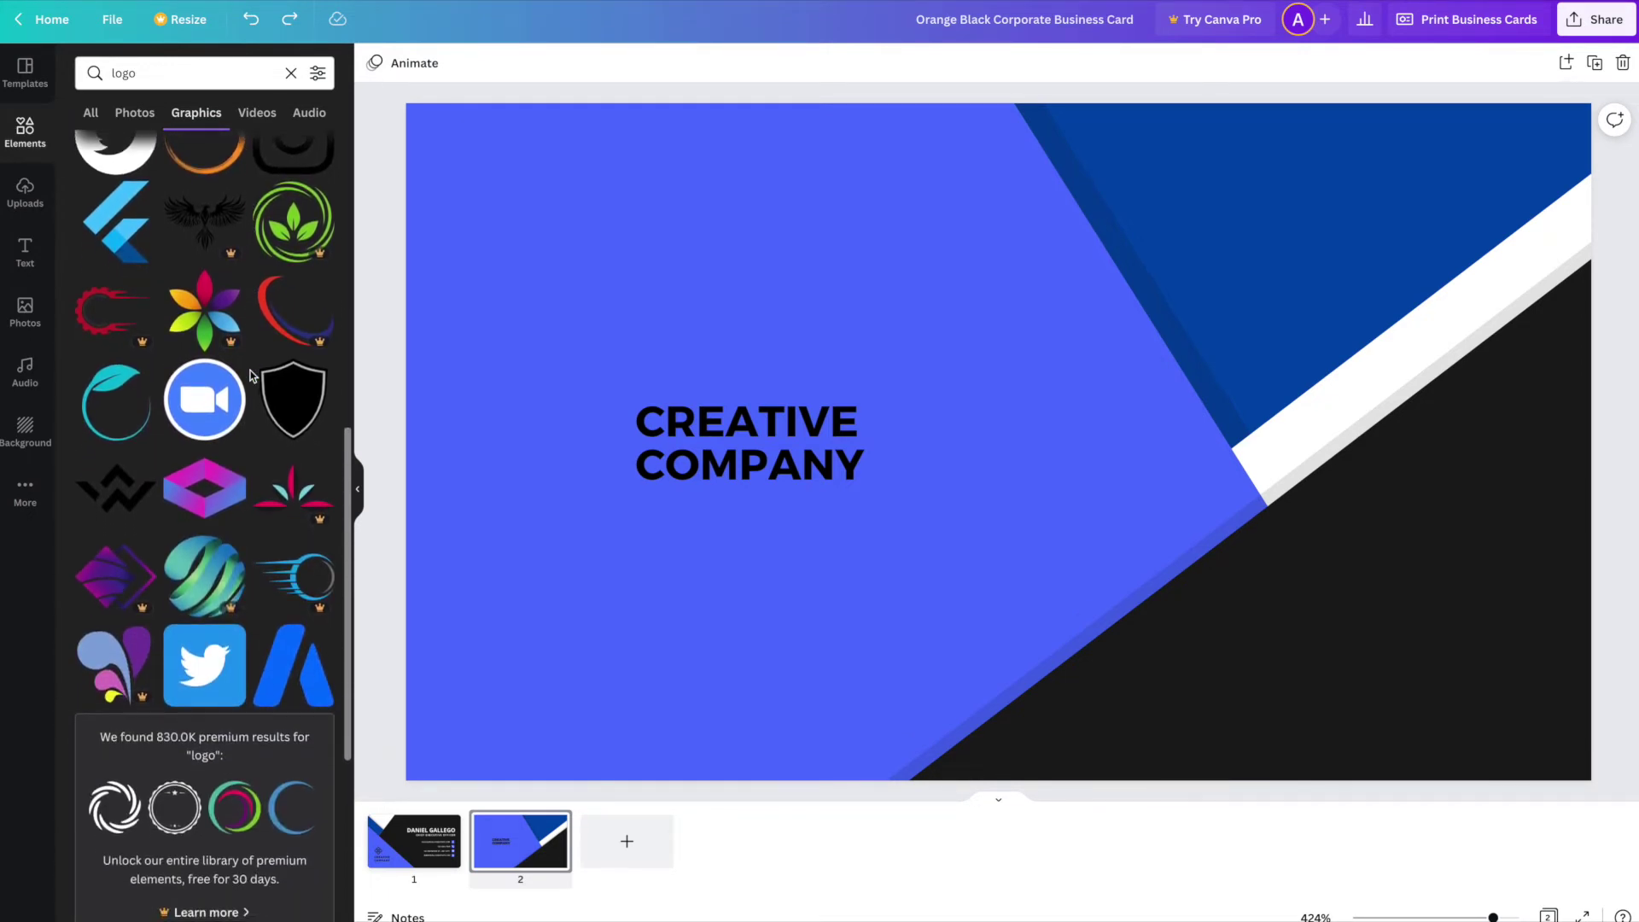
left_click(254, 399)
left_click(292, 403)
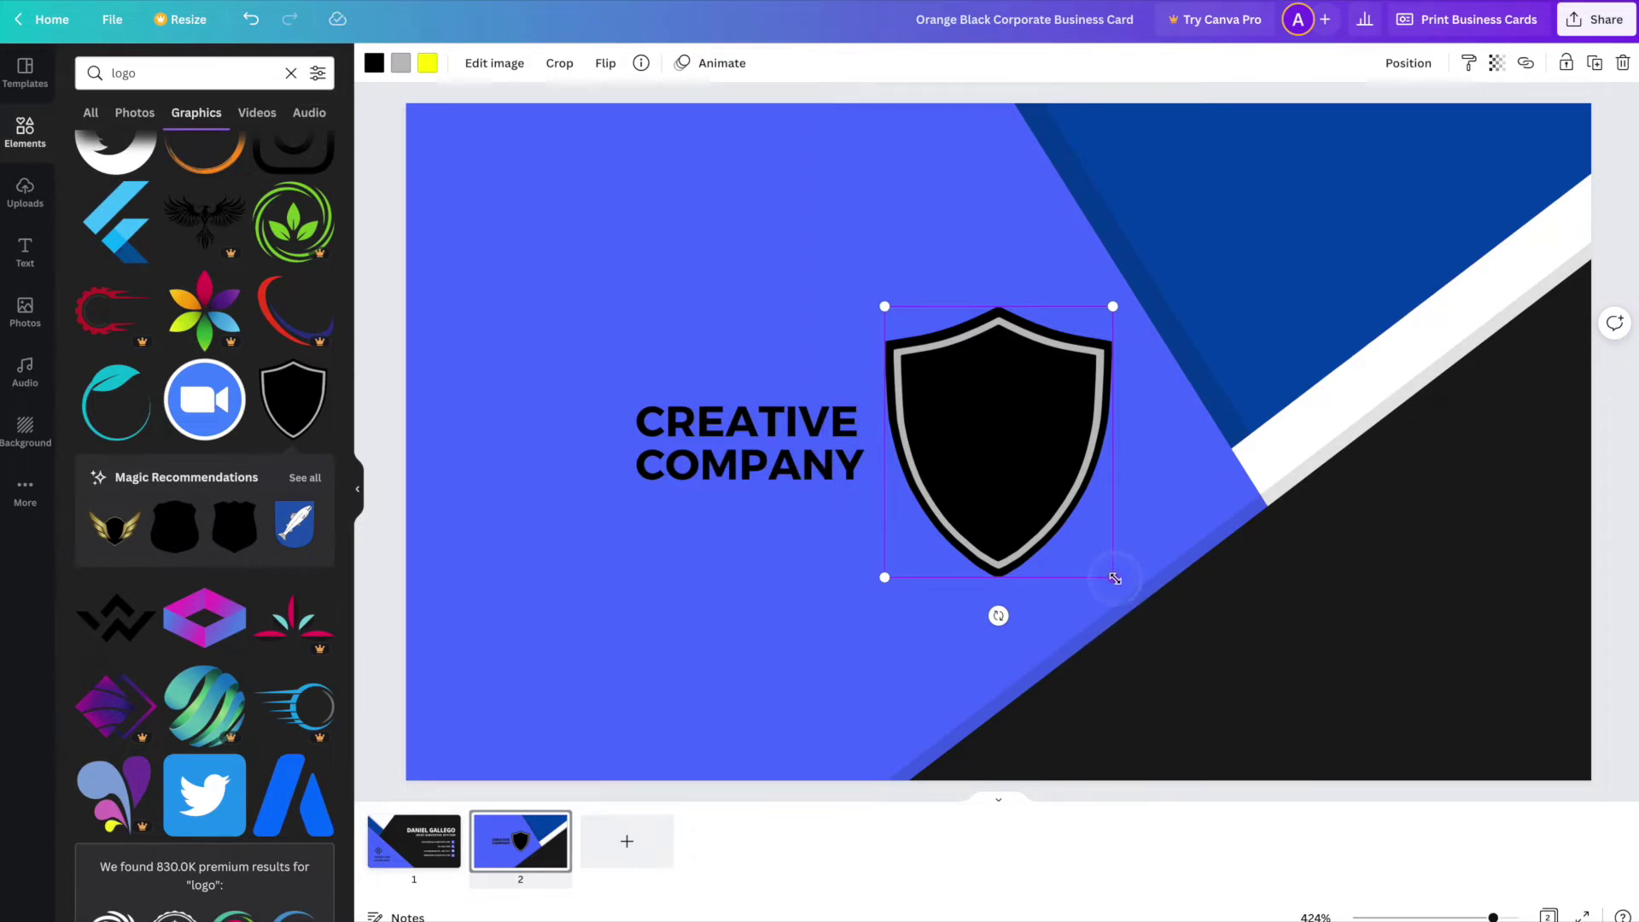
- Shrink the shield and place it left of CREATIVE COMPANY, matching the text's height and centre
left_click_drag(1115, 579, 1000, 444)
left_click(955, 392)
left_click_drag(957, 356, 567, 423)
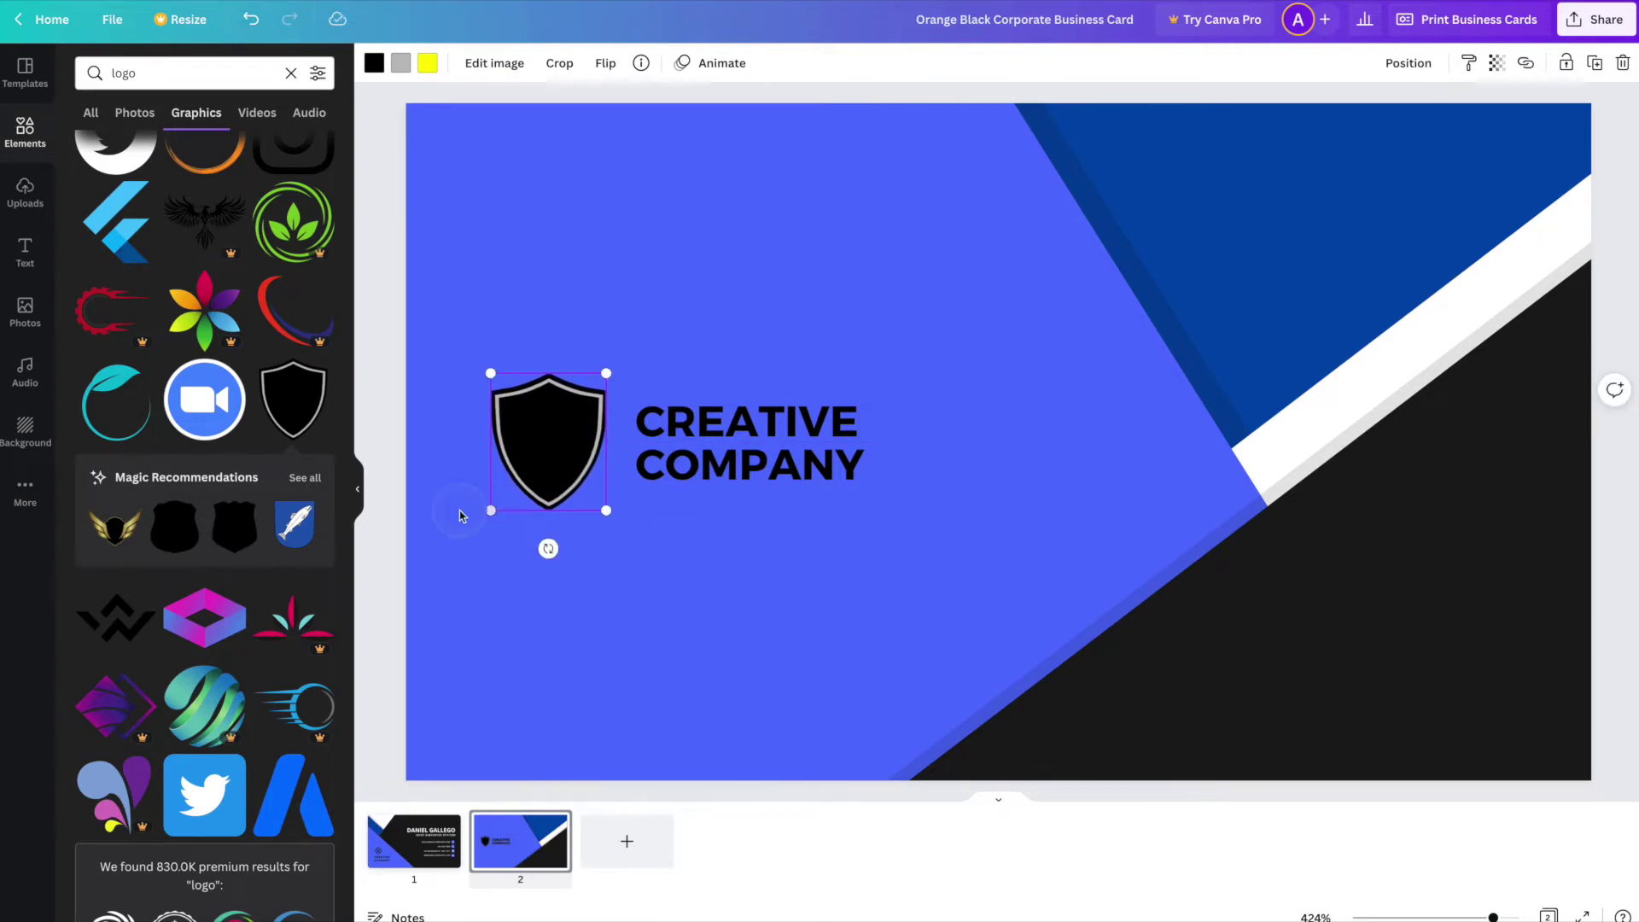
left_click_drag(490, 511, 557, 441)
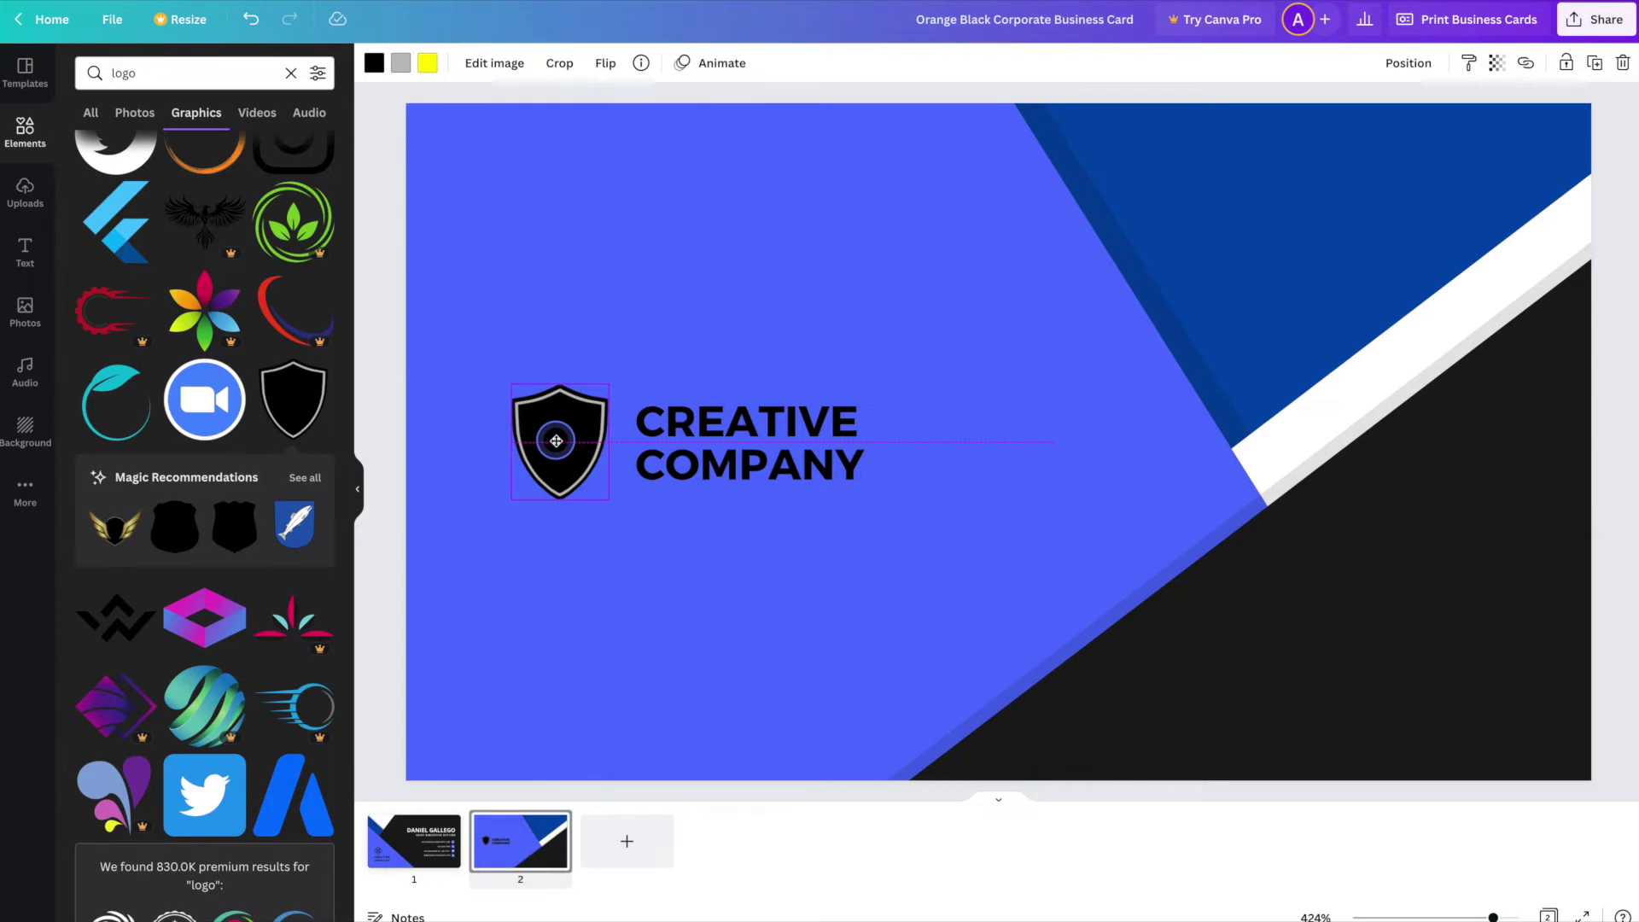
left_click_drag(555, 441, 557, 442)
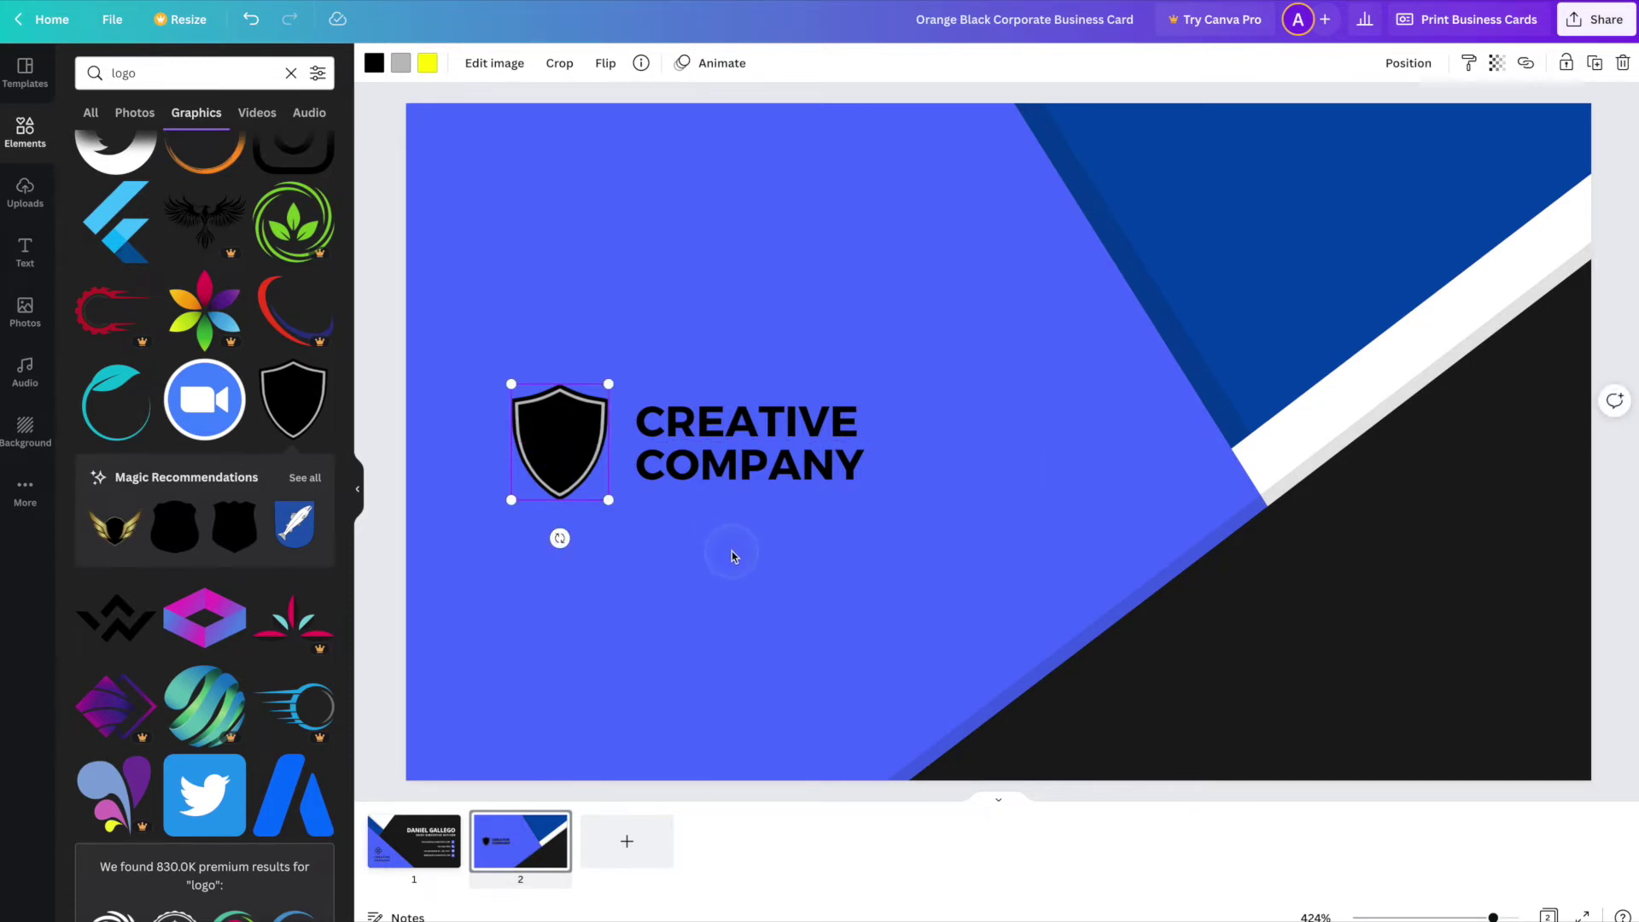
- Replace the company name with 'COMPUTER' and 'SOLUTIONS' on two lines
left_click(739, 470)
left_click(739, 471)
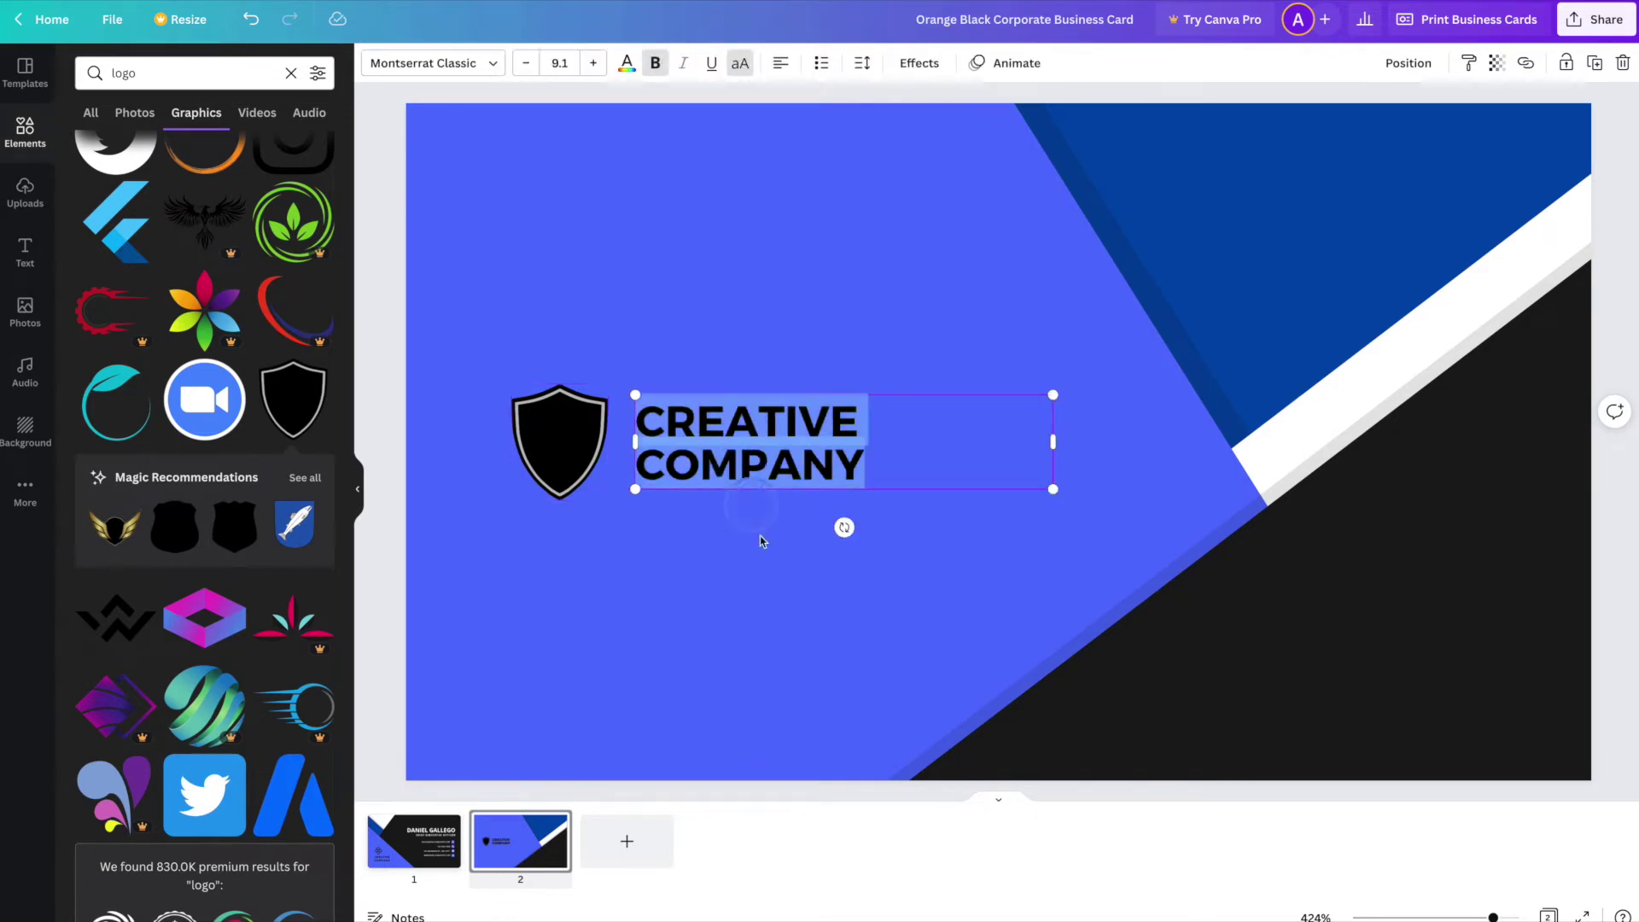
type("COMPUTER")
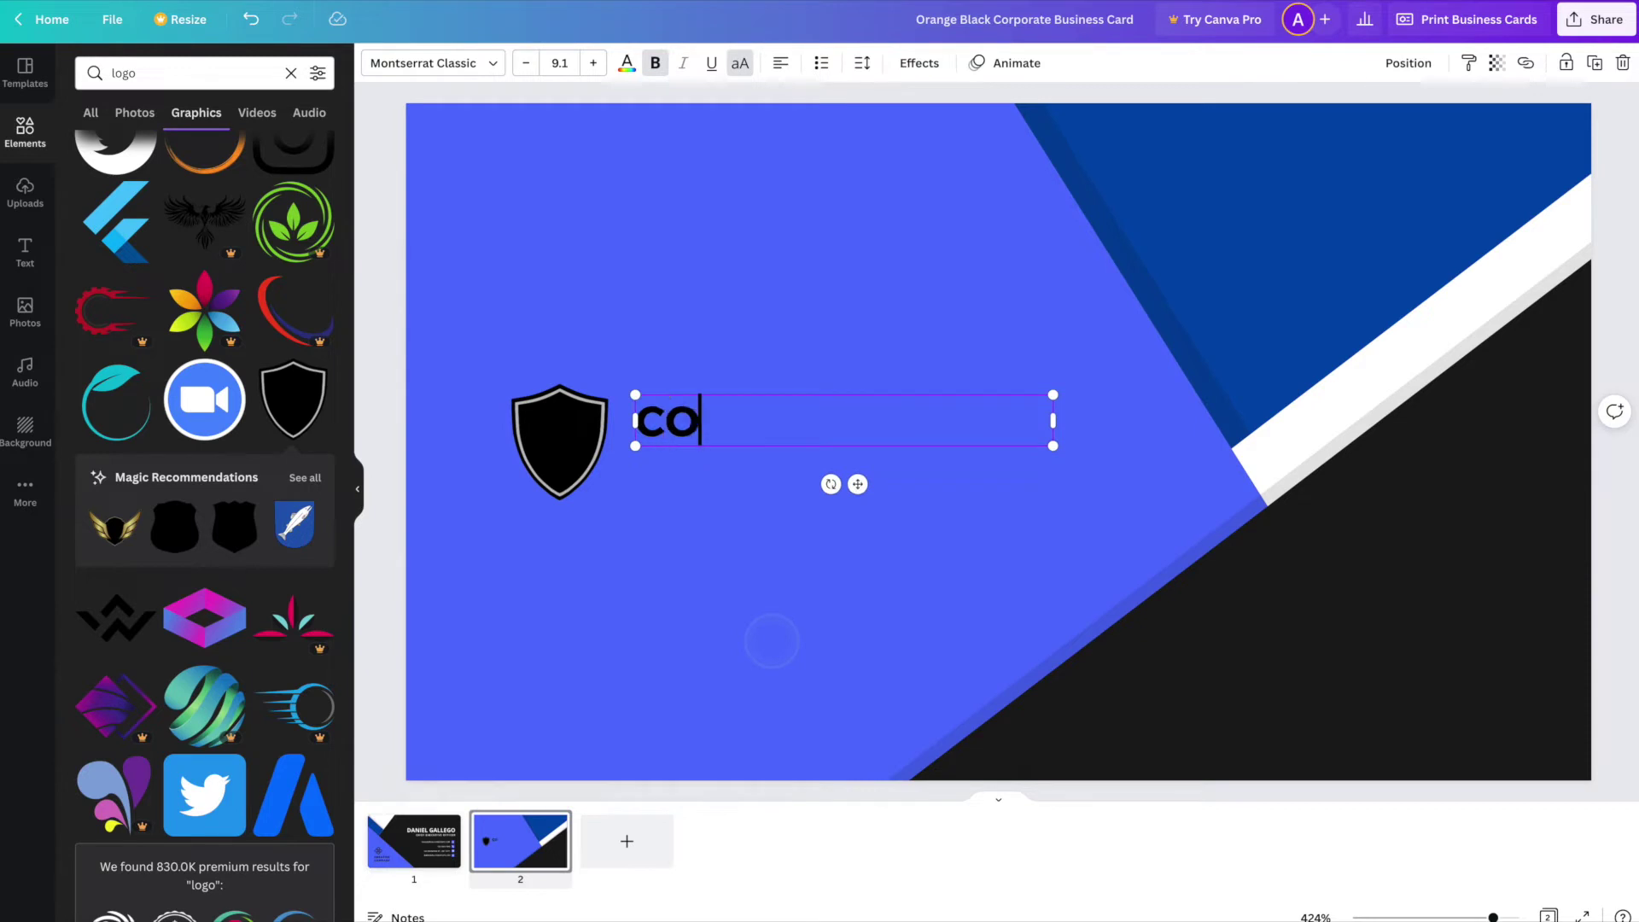
key("Return")
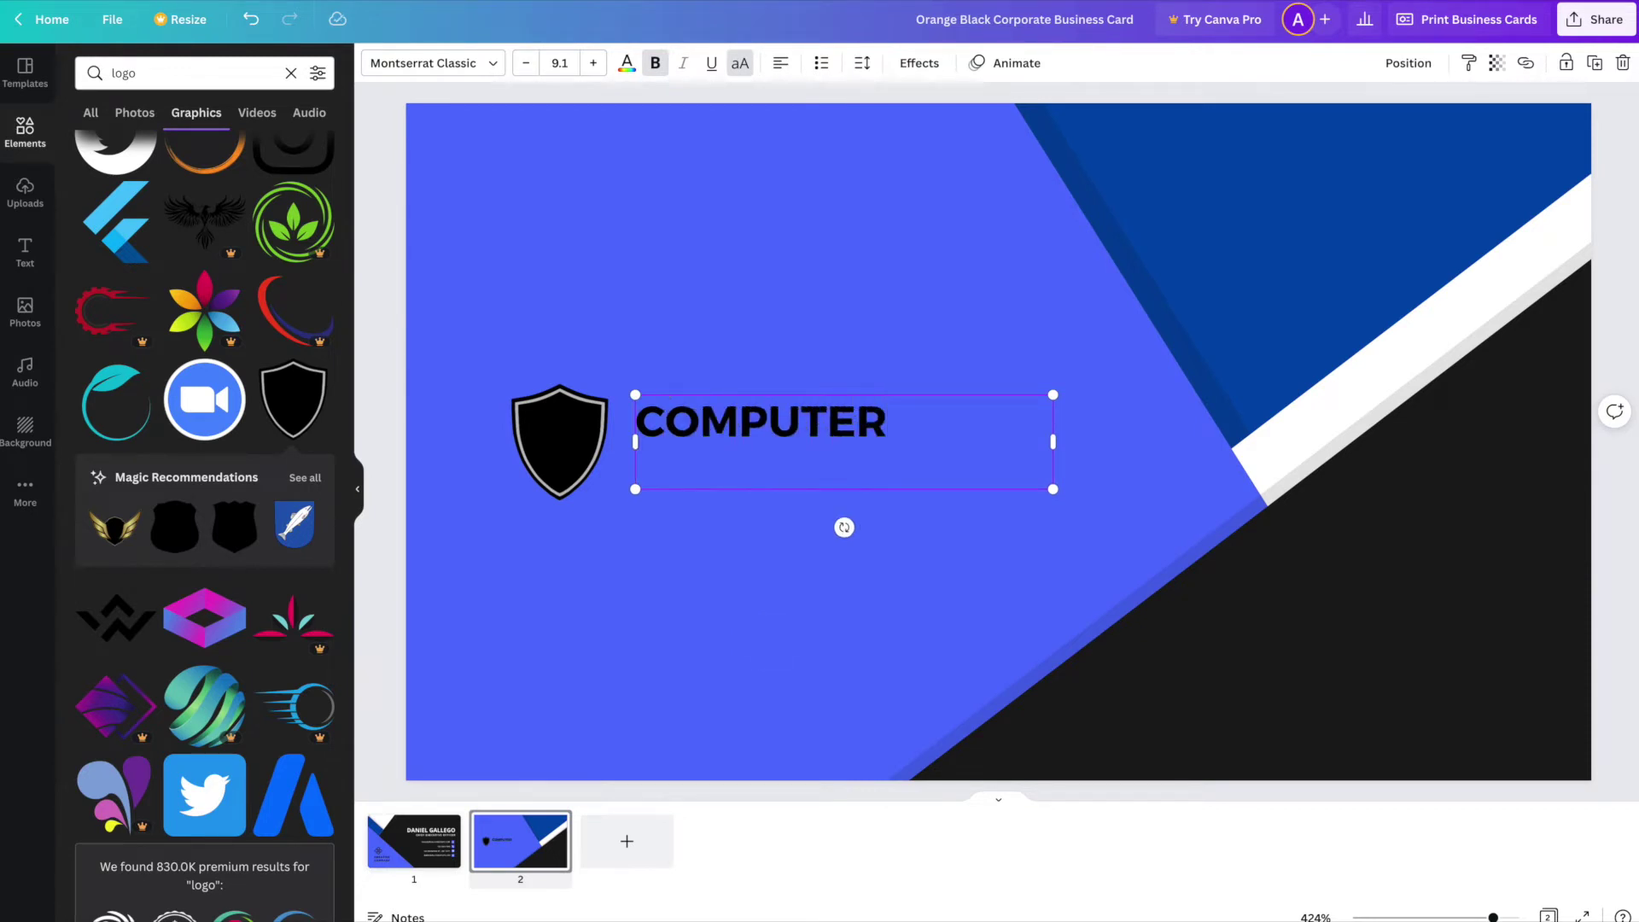
type("SOLUTIONS")
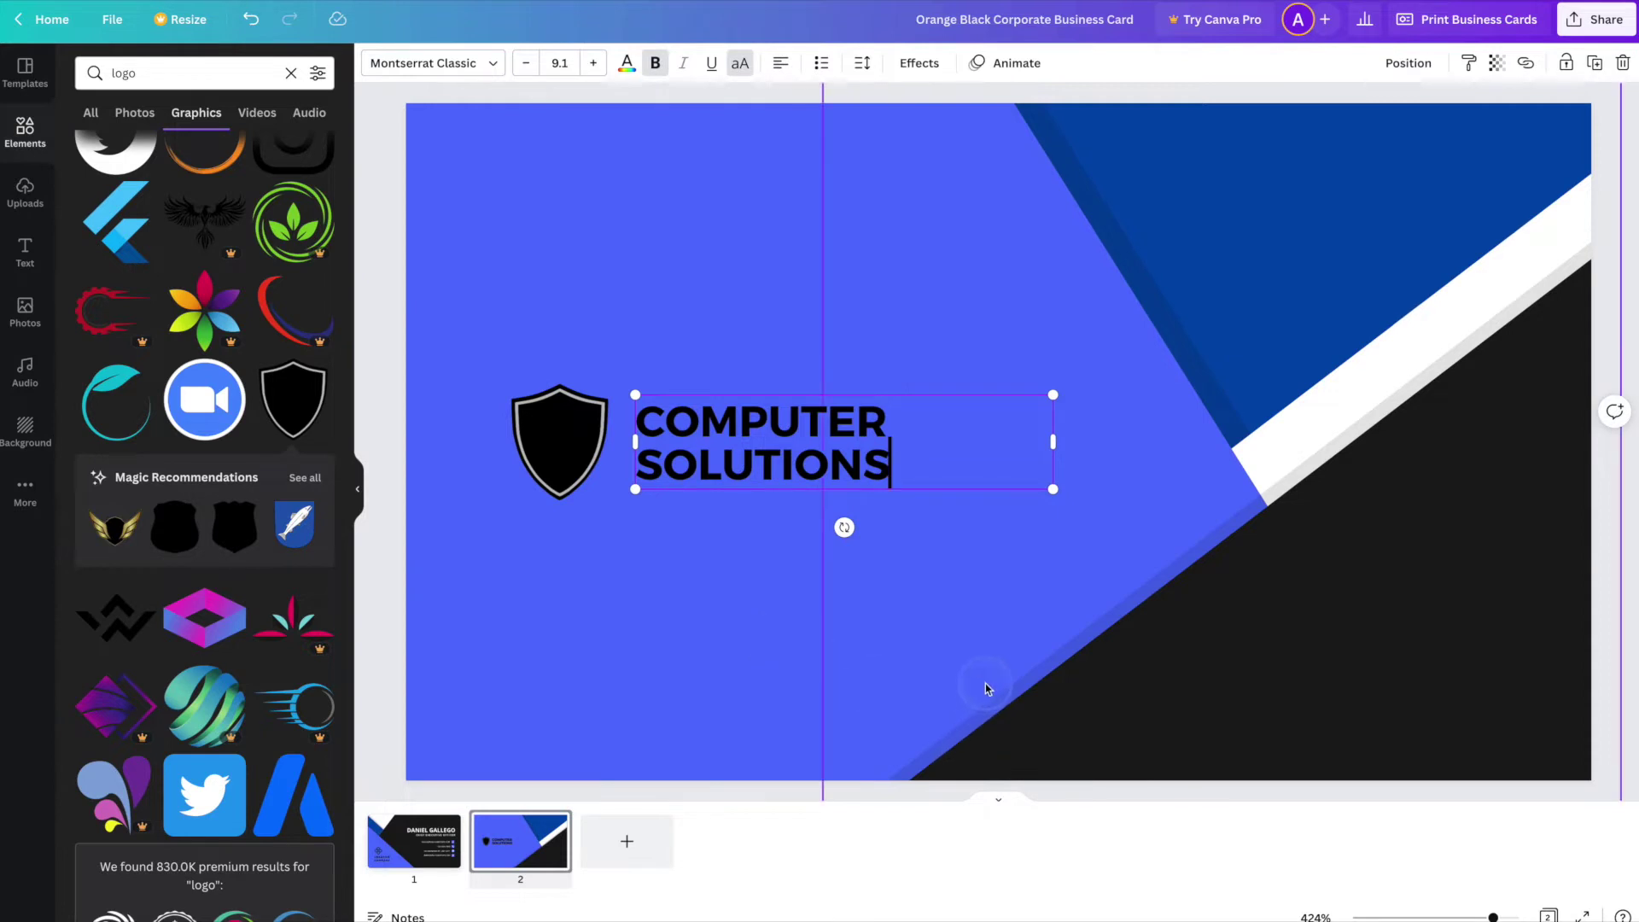
left_click(772, 605)
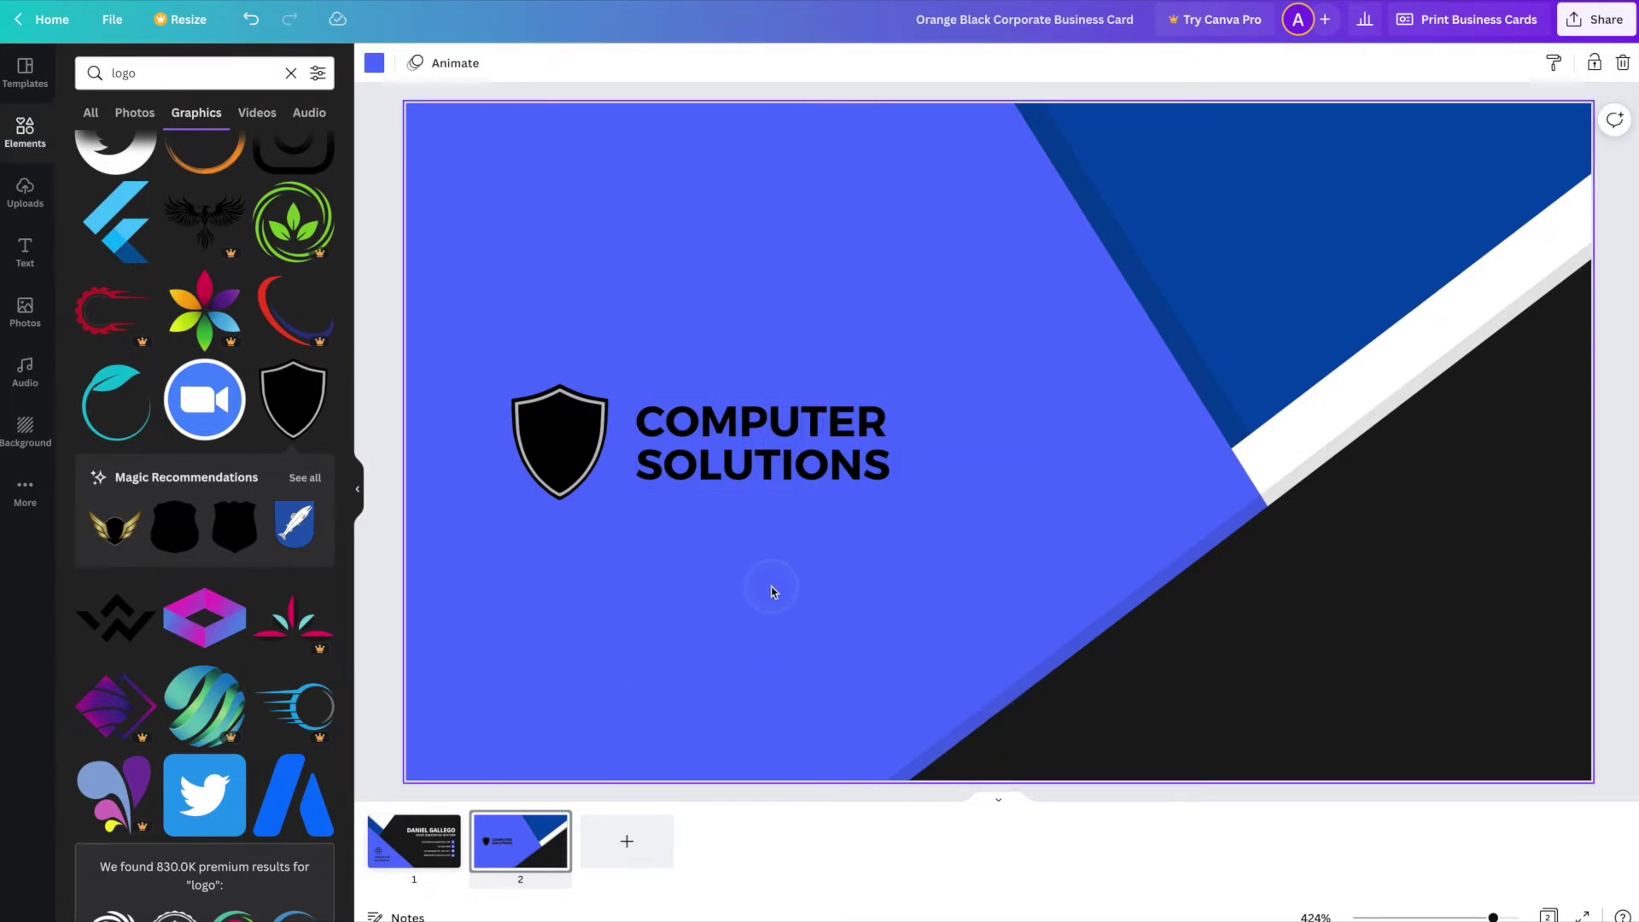
- Make the COMPUTER SOLUTIONS text white with letter spacing 63
left_click(743, 462)
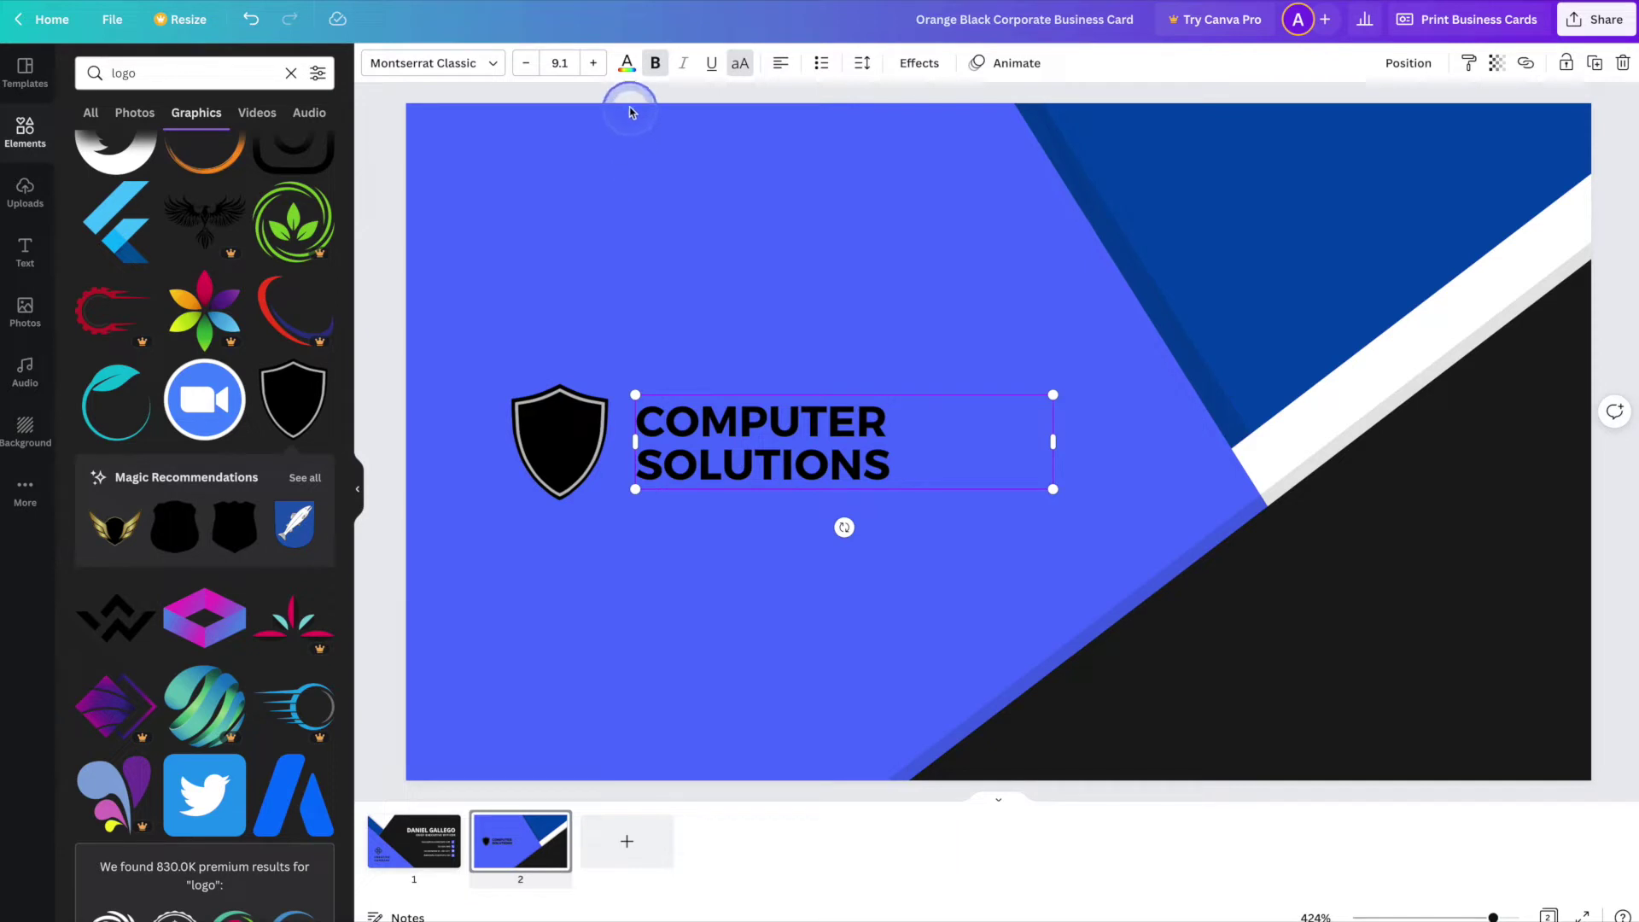
left_click(626, 65)
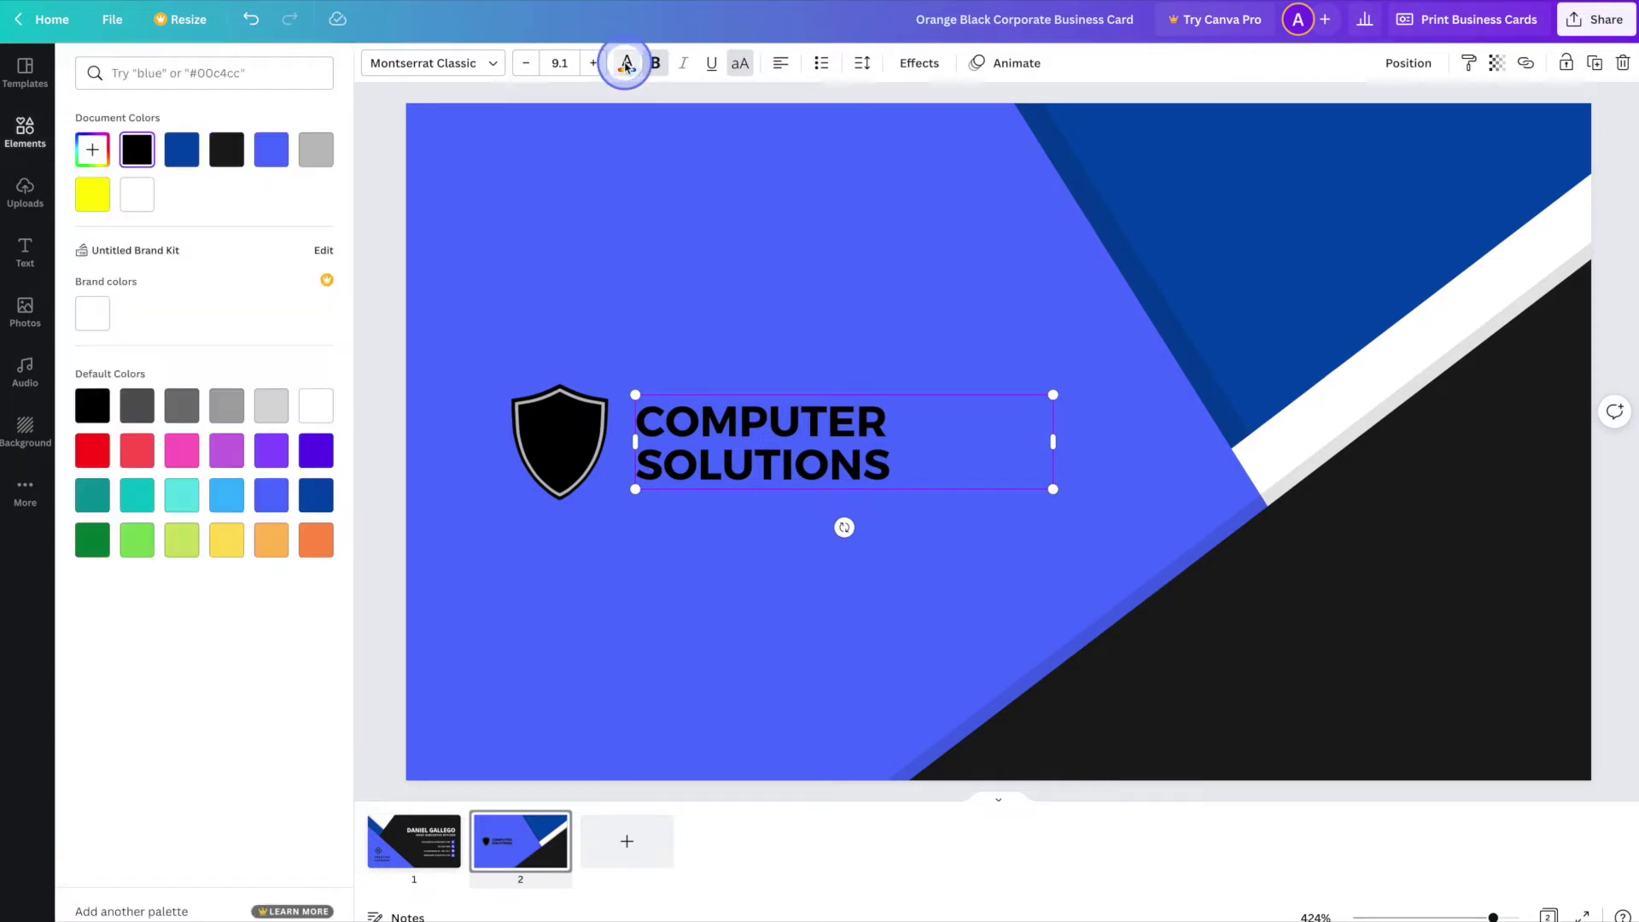
left_click(146, 198)
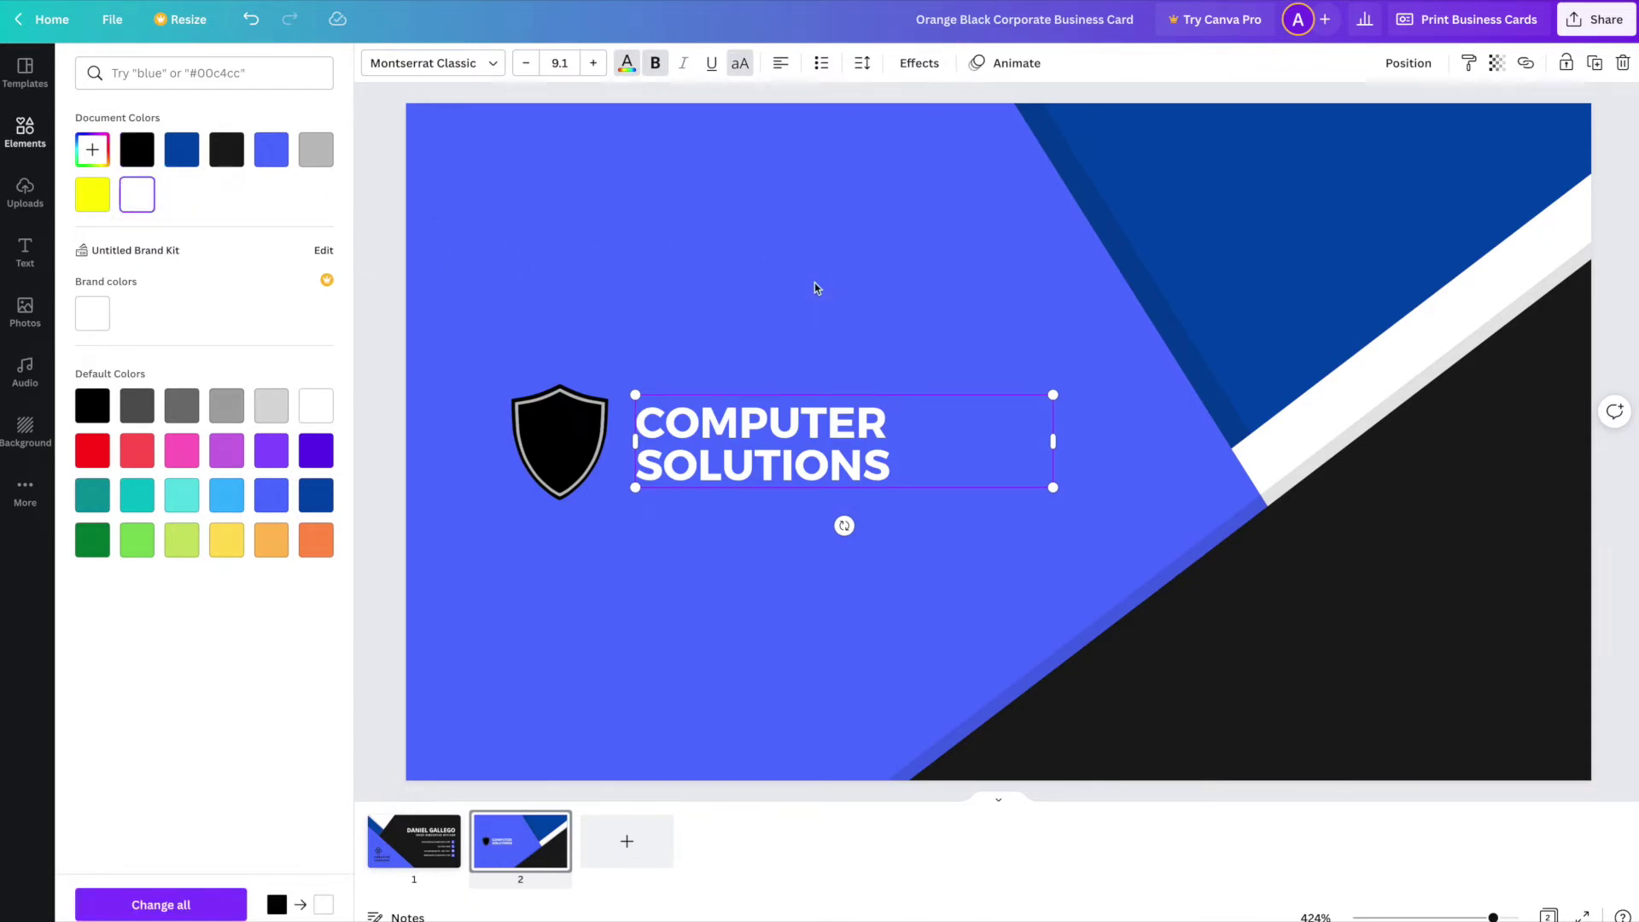
left_click_drag(818, 273, 839, 203)
left_click_drag(858, 107, 860, 62)
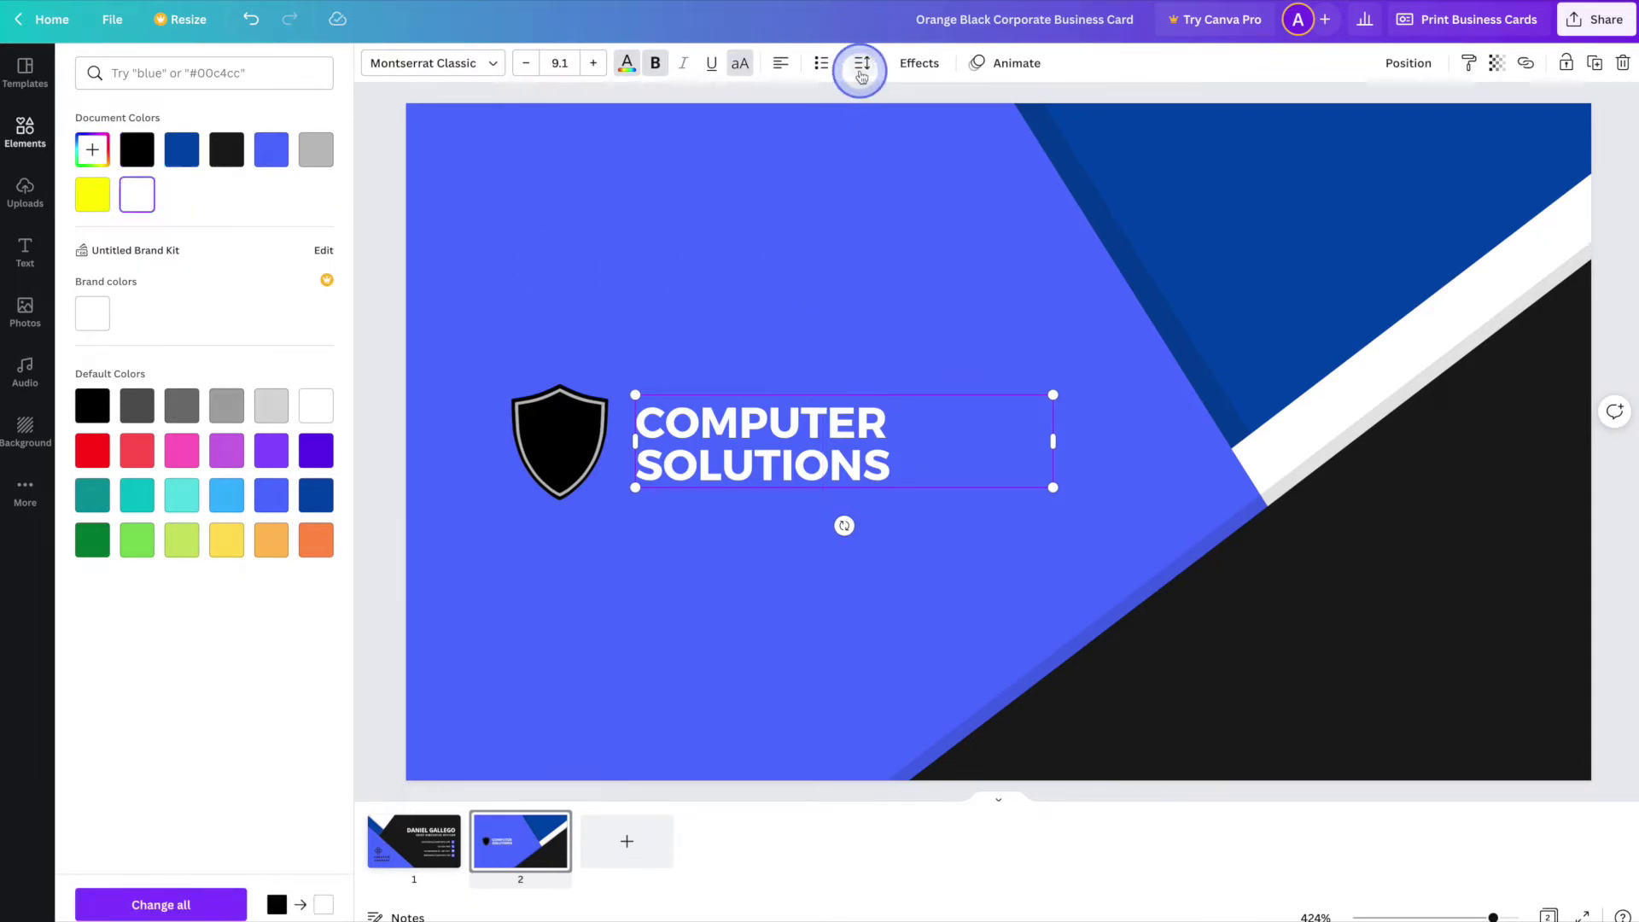
left_click(865, 66)
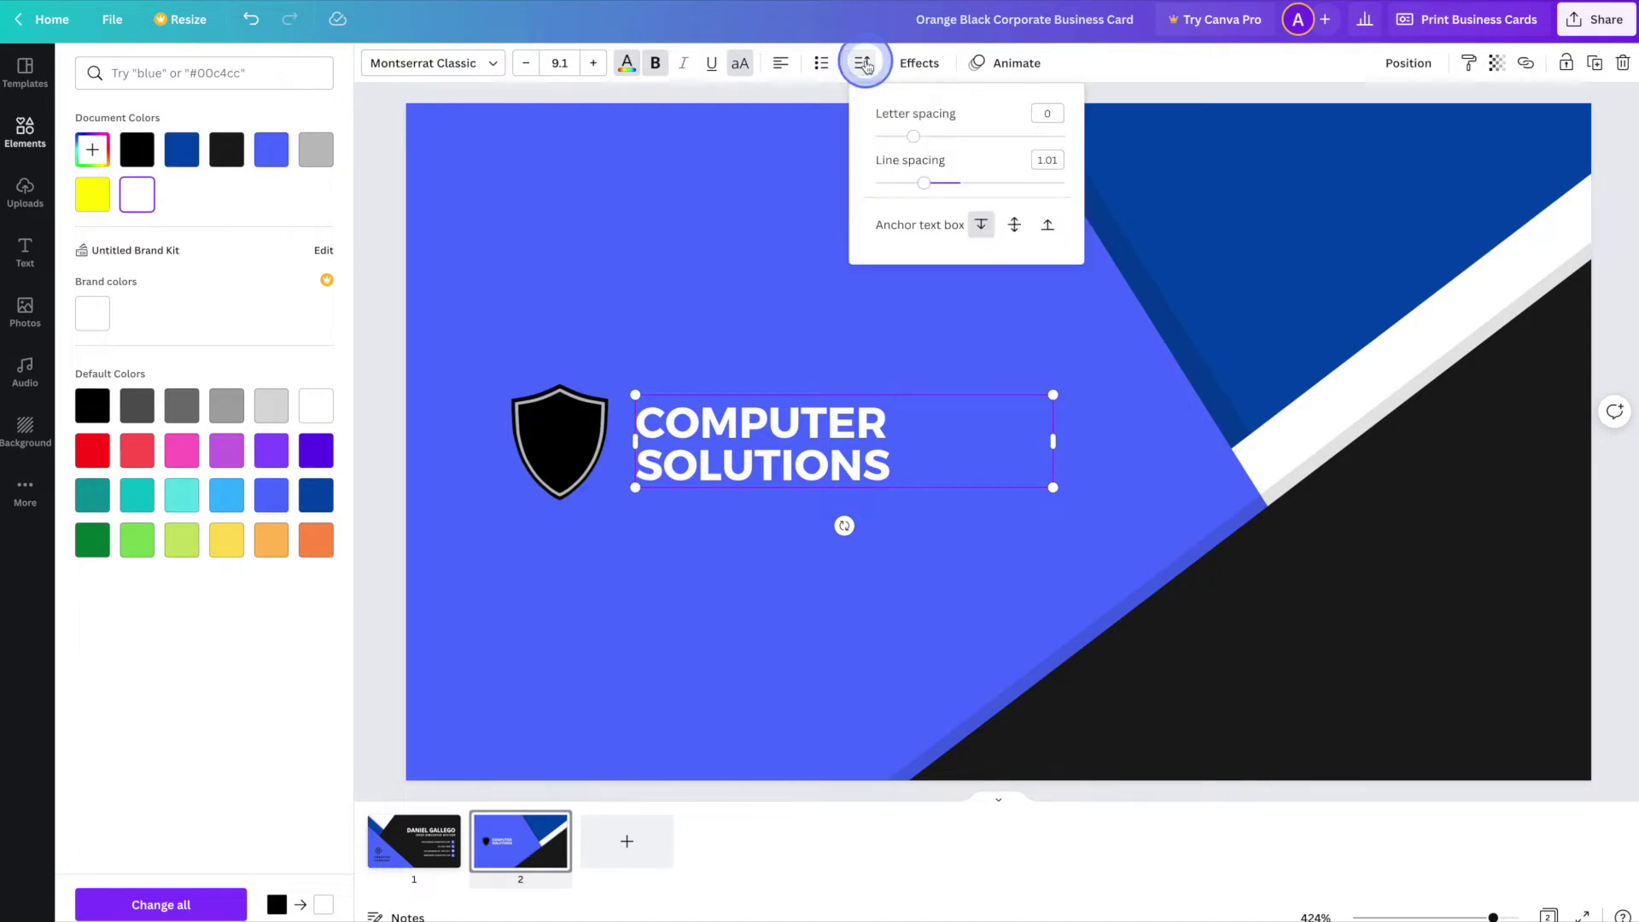
left_click_drag(916, 141, 926, 136)
- Select the shield and COMPUTER SOLUTIONS text together and enlarge them
left_click(815, 331)
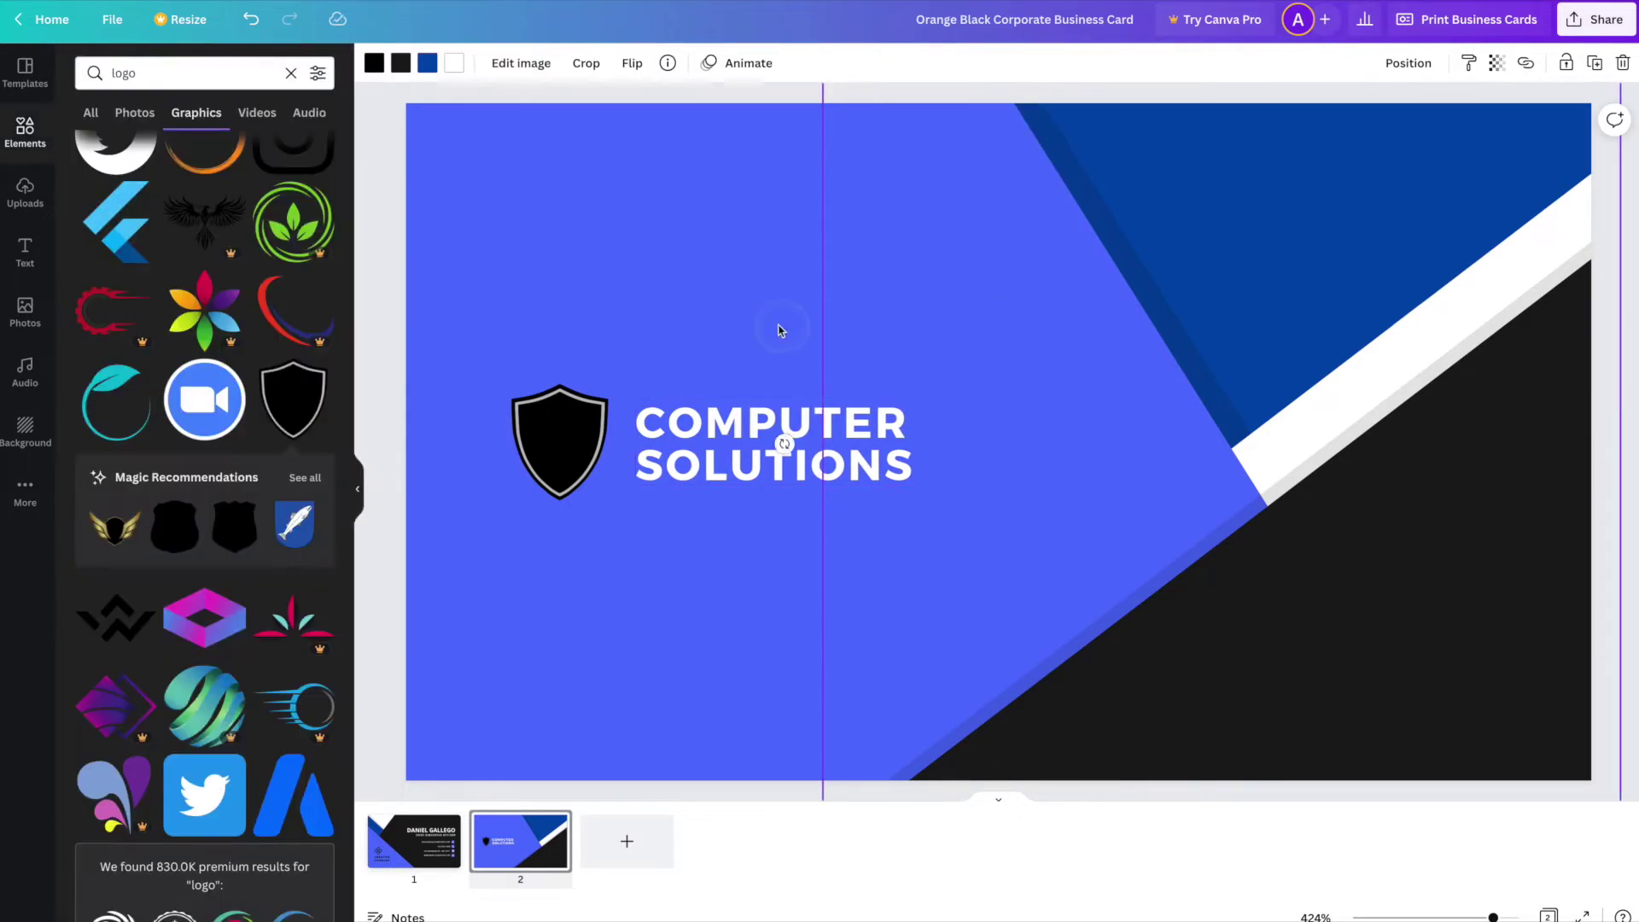
left_click(714, 563)
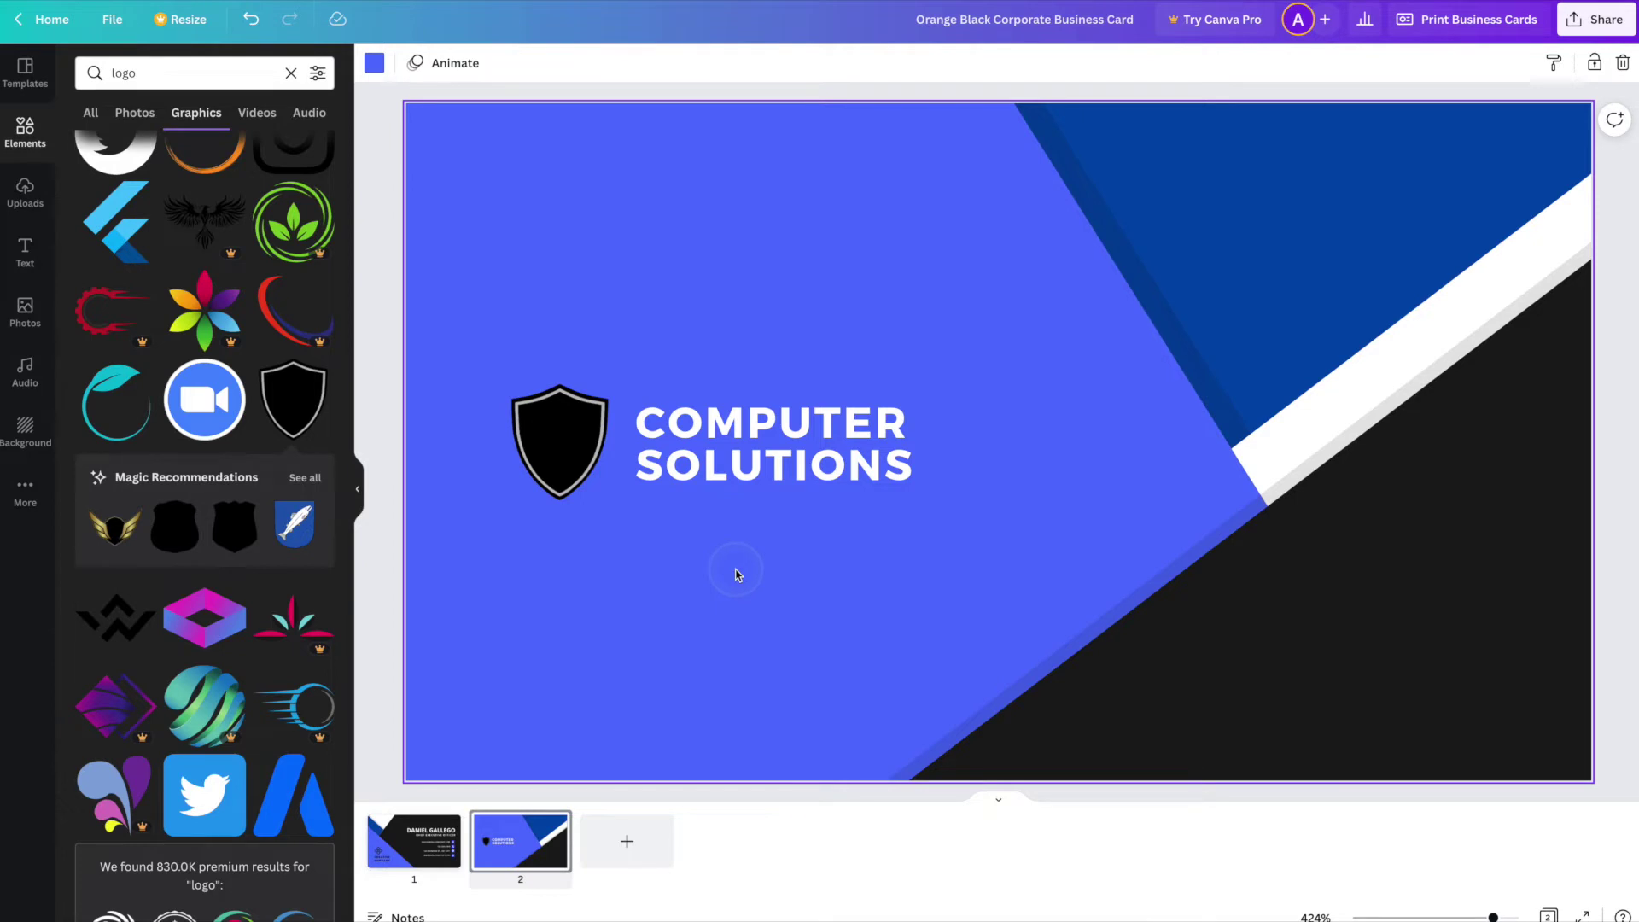
left_click(564, 456)
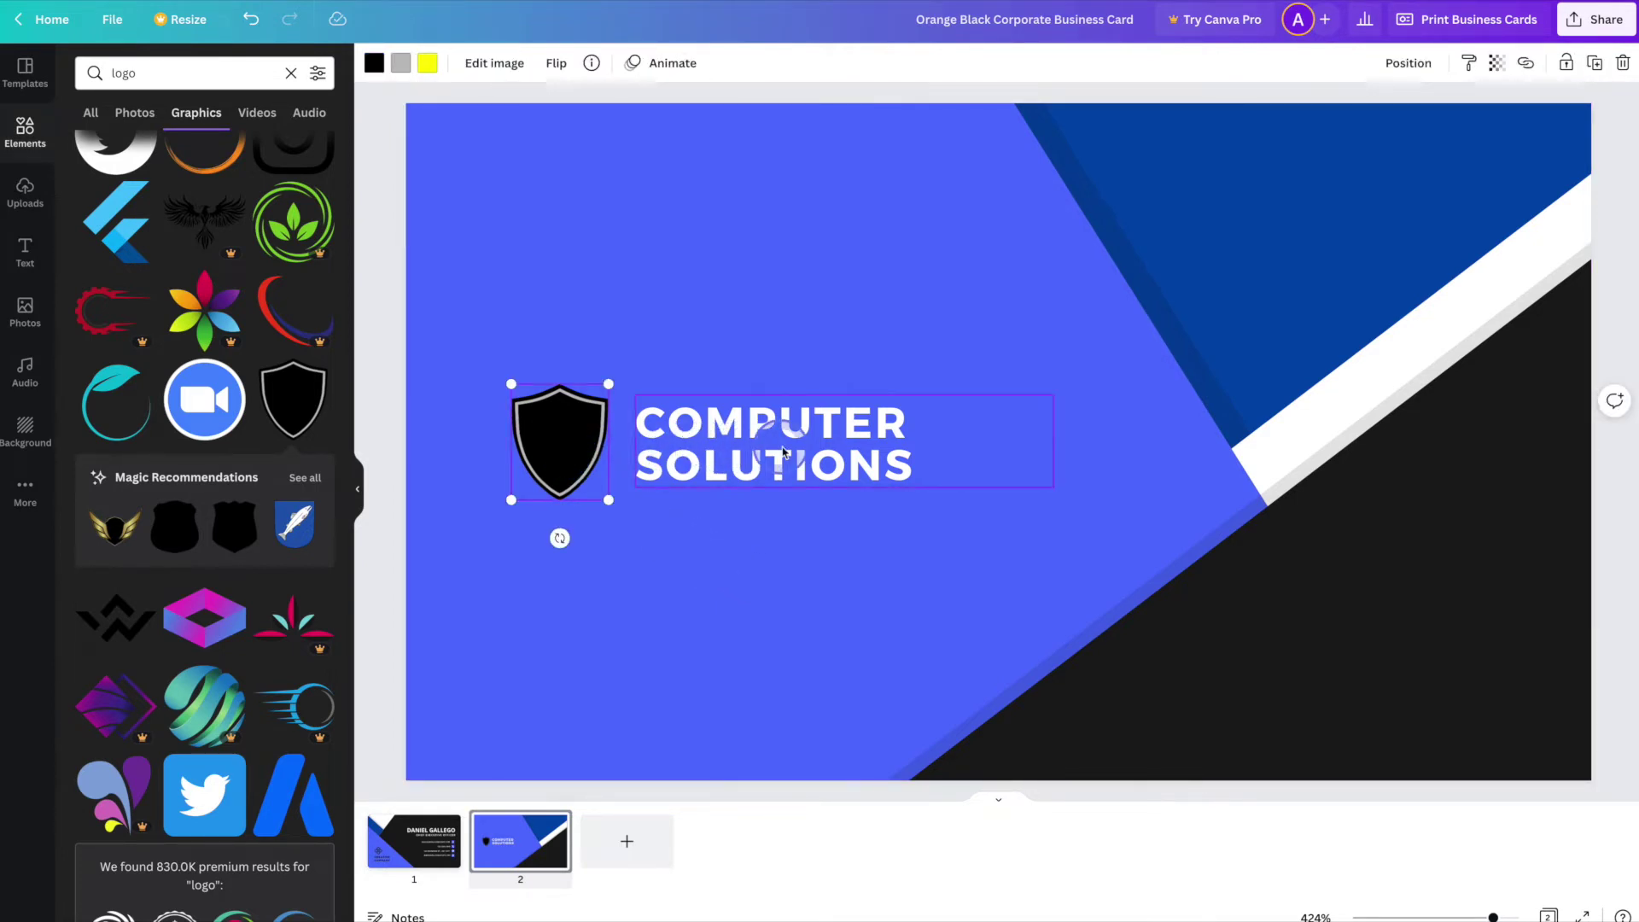
left_click(818, 452, "shift")
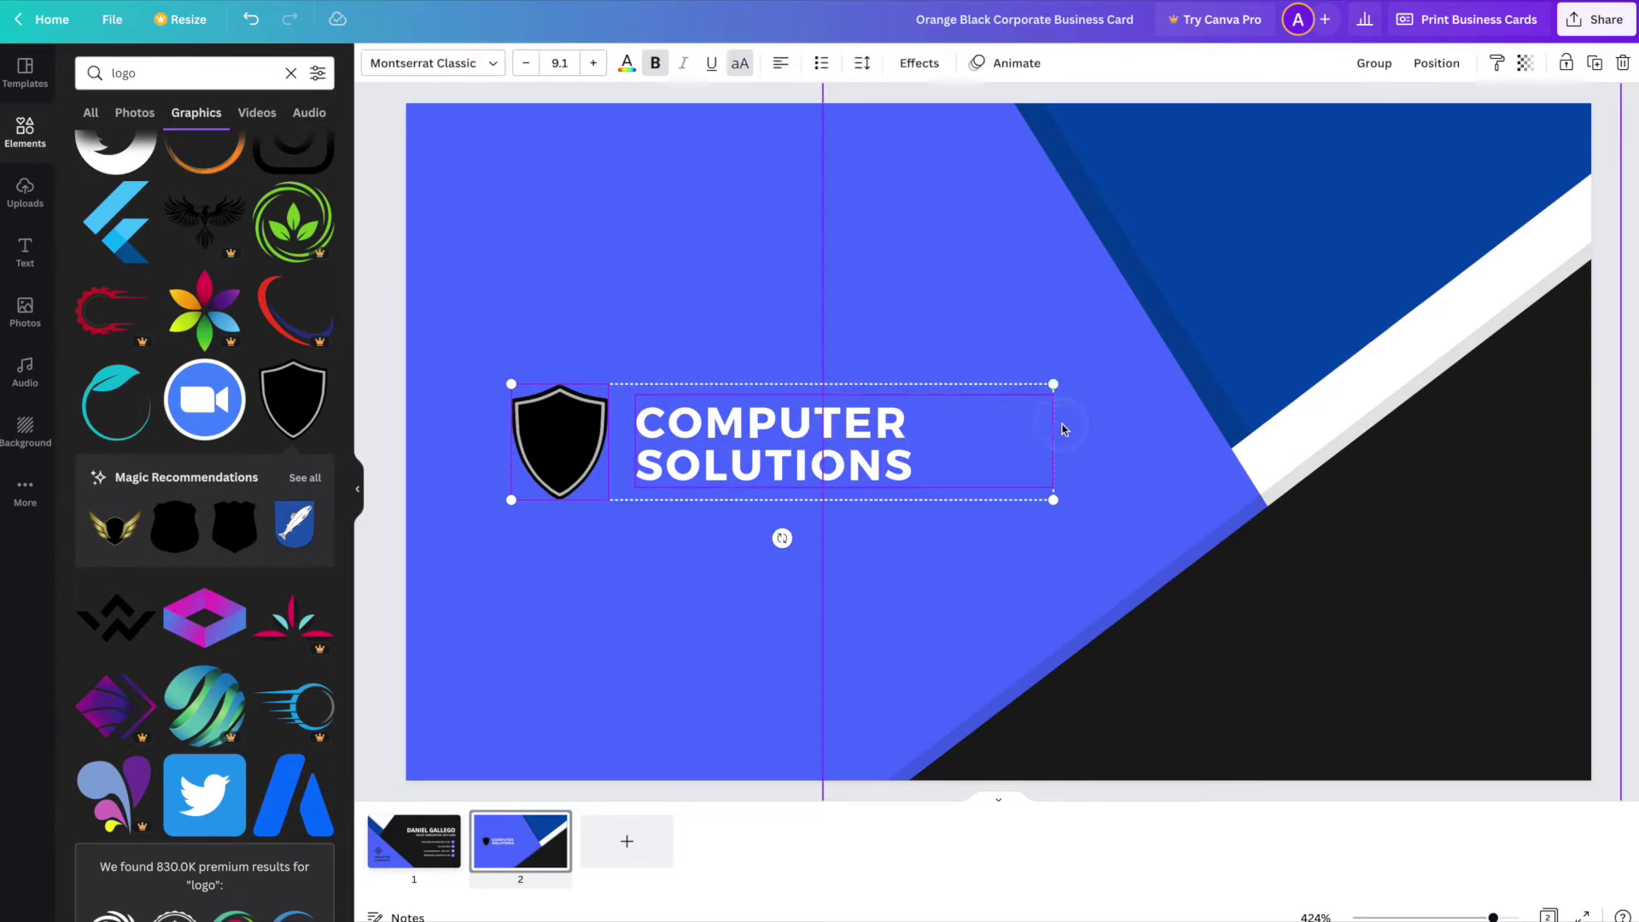
left_click_drag(1058, 384, 1170, 358)
- Centre the shield-and-text pair vertically on the card, then return to page 1
left_click_drag(774, 436, 773, 441)
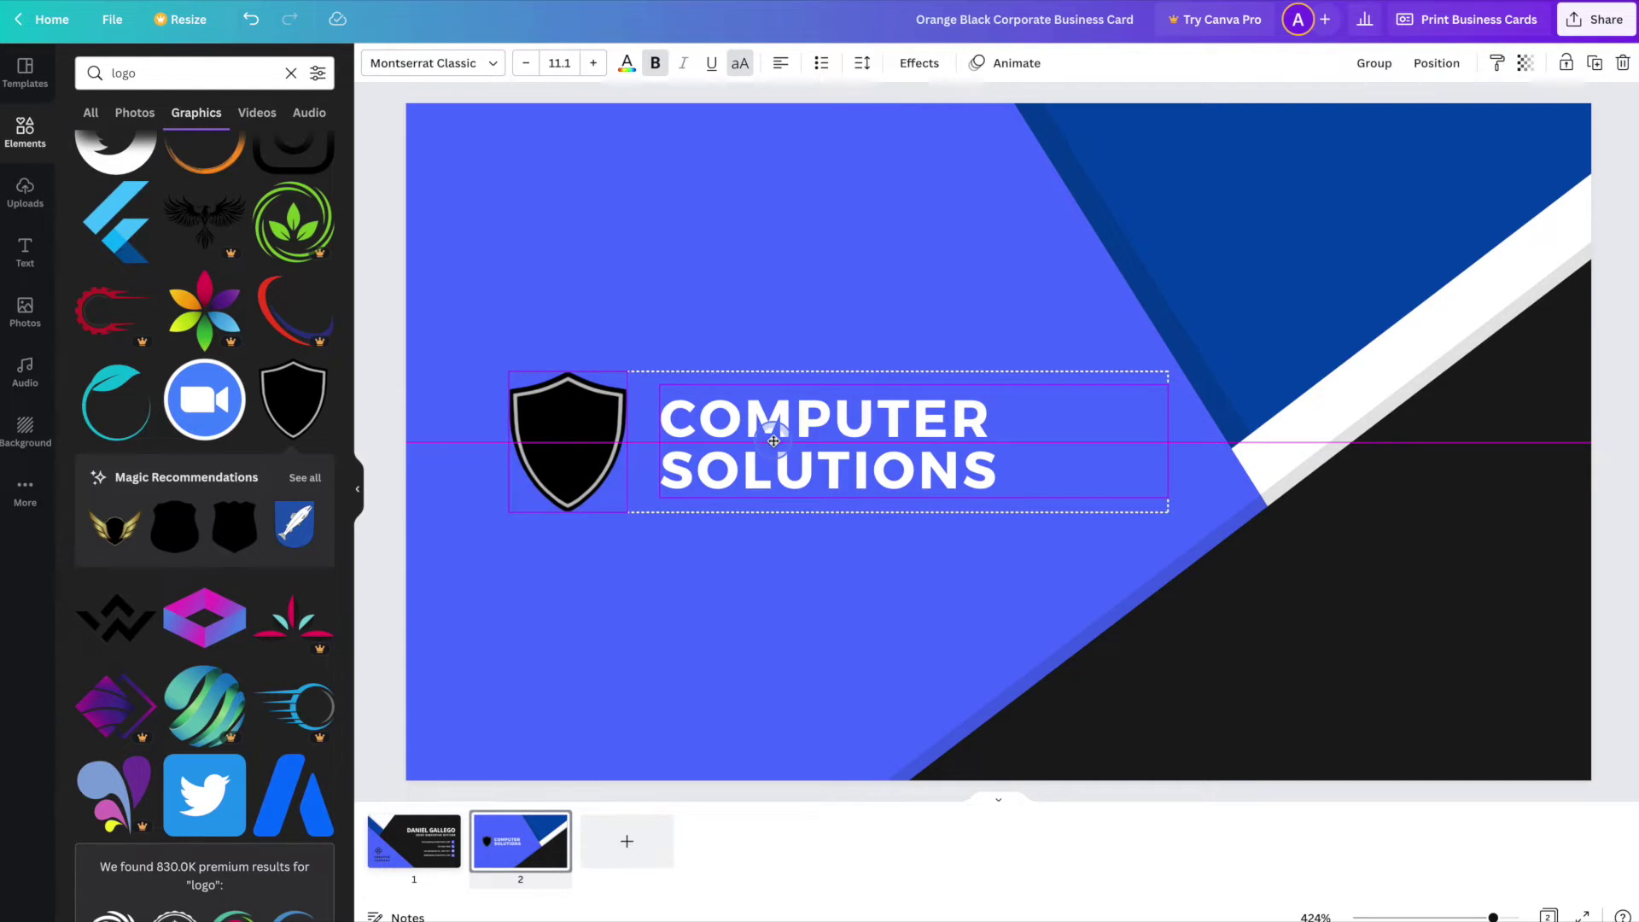
left_click_drag(773, 441, 776, 444)
left_click(767, 572)
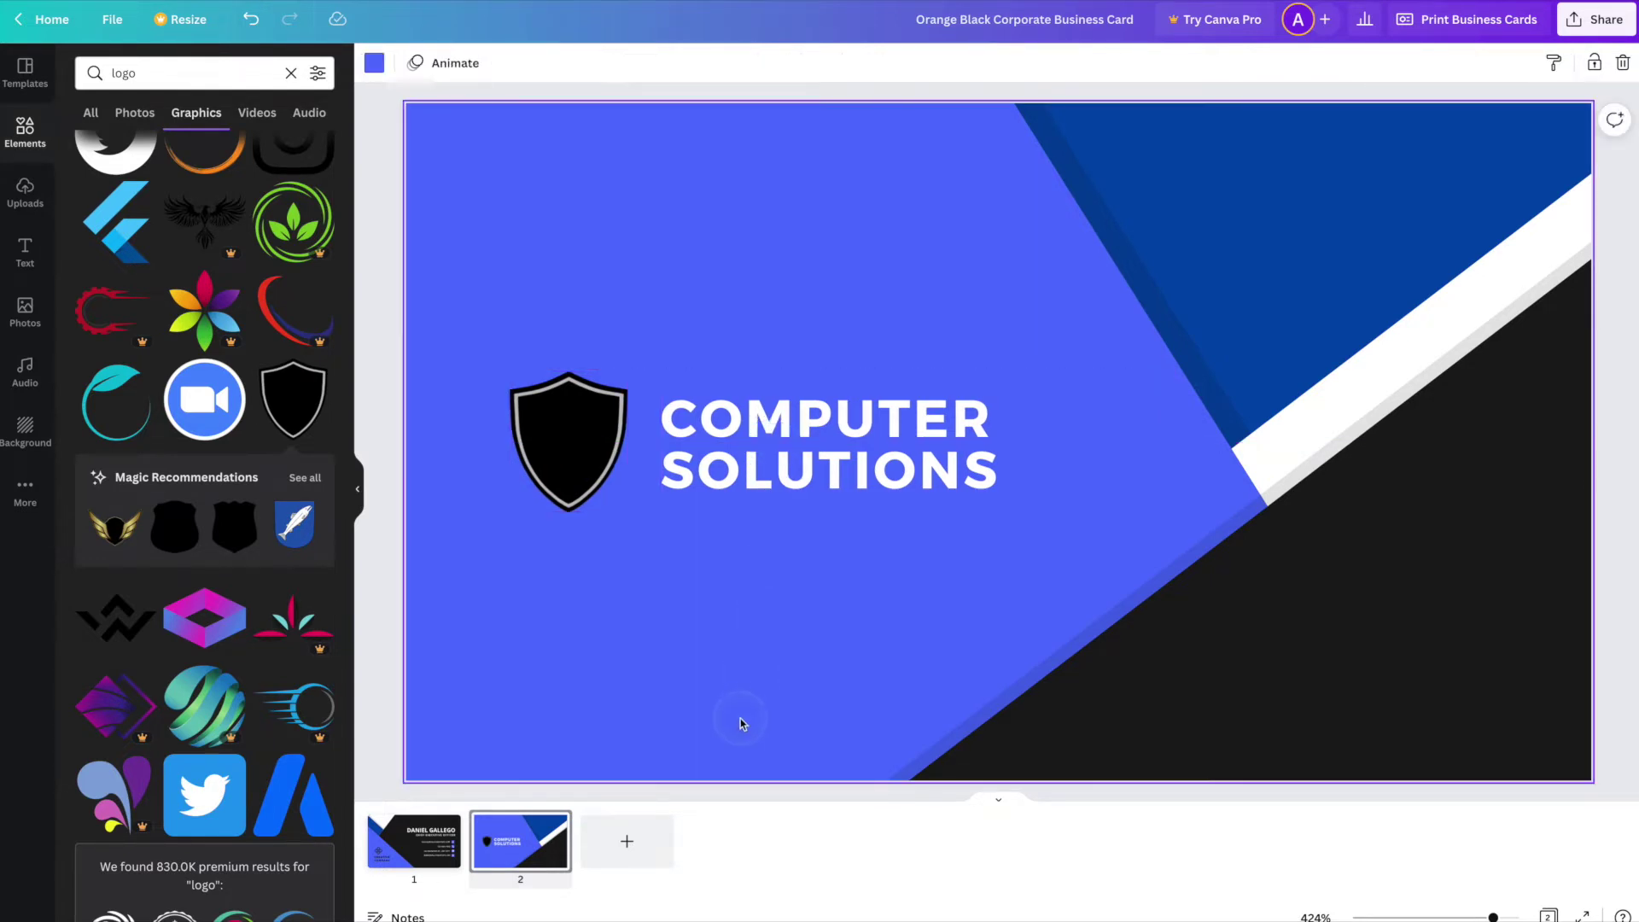
left_click(414, 856)
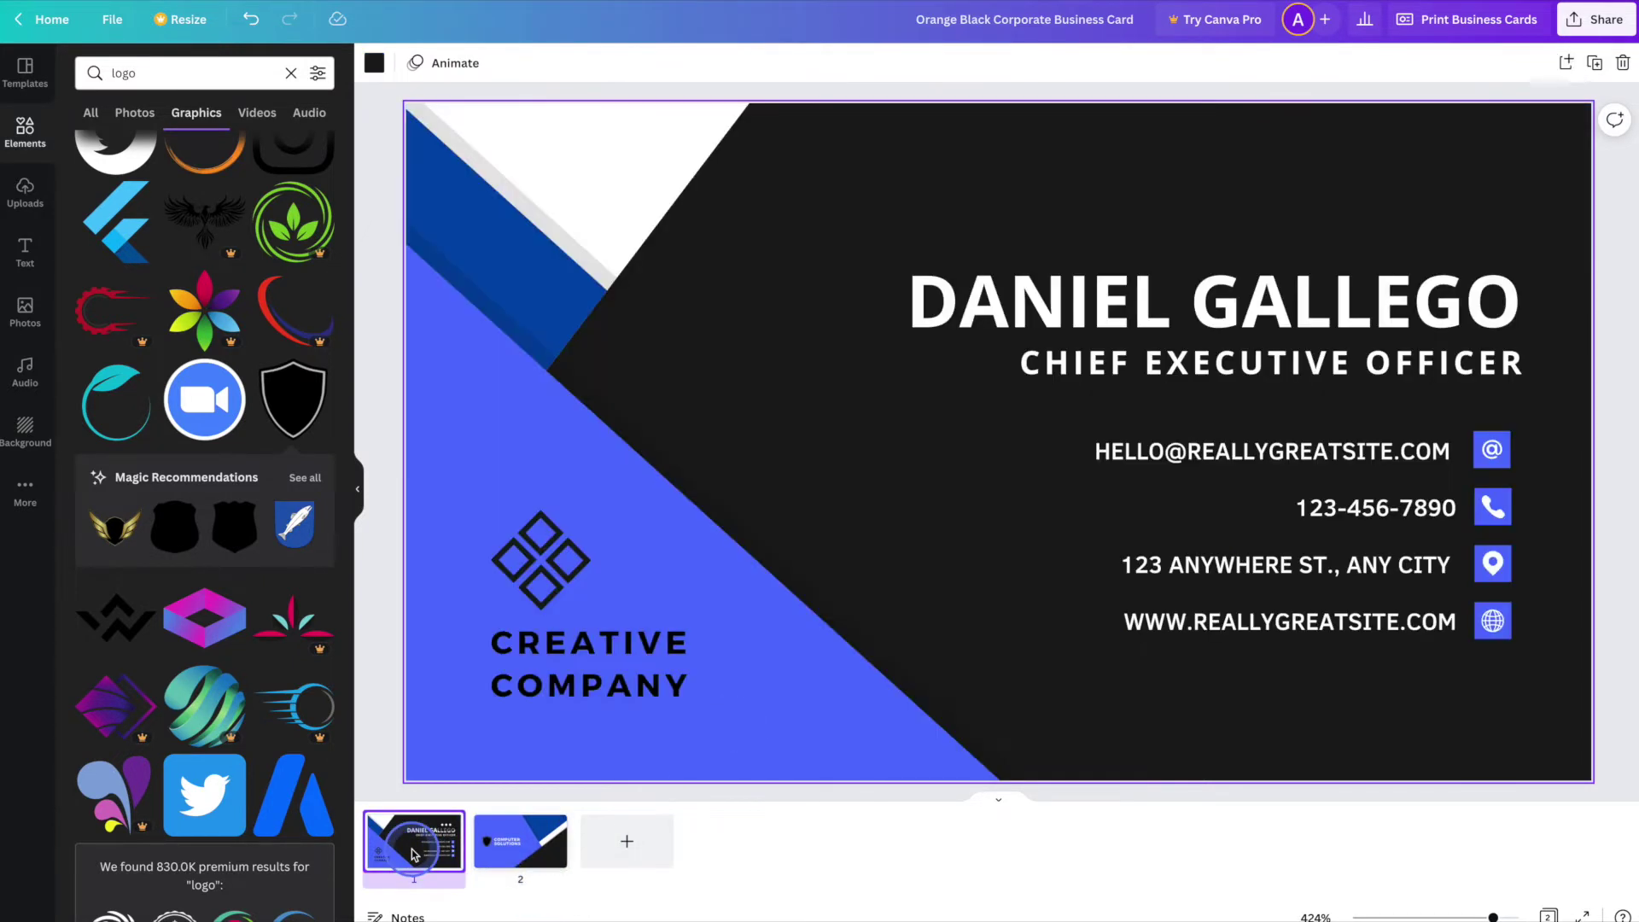
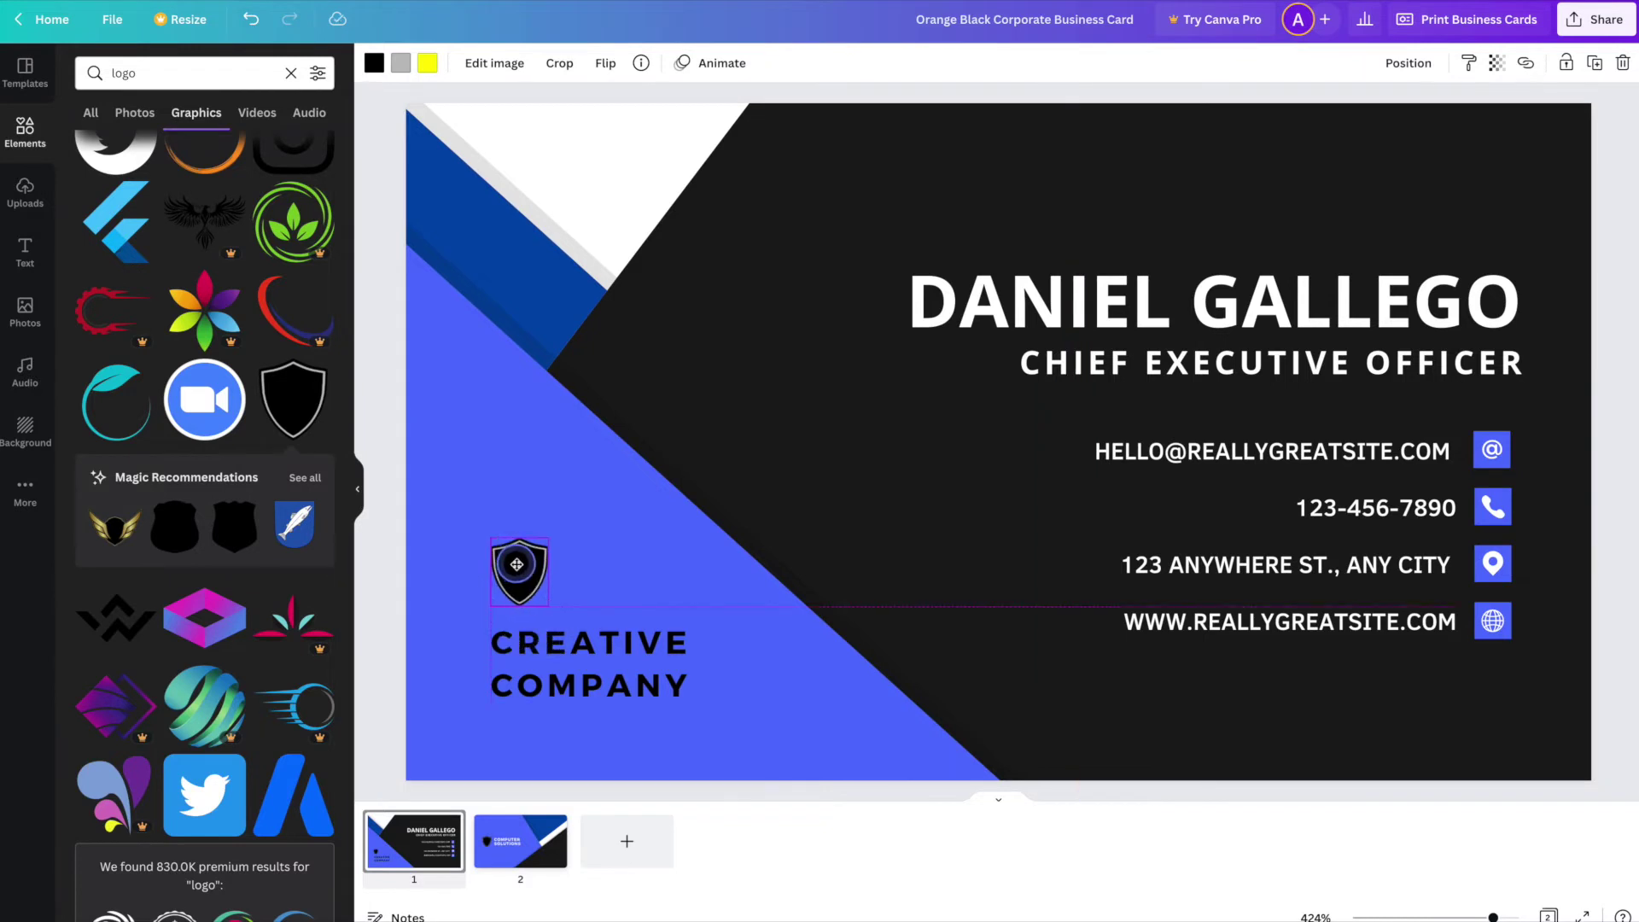
- Retype the company name as COMPUTER and SOLUTIONS on two lines
double_click(600, 644)
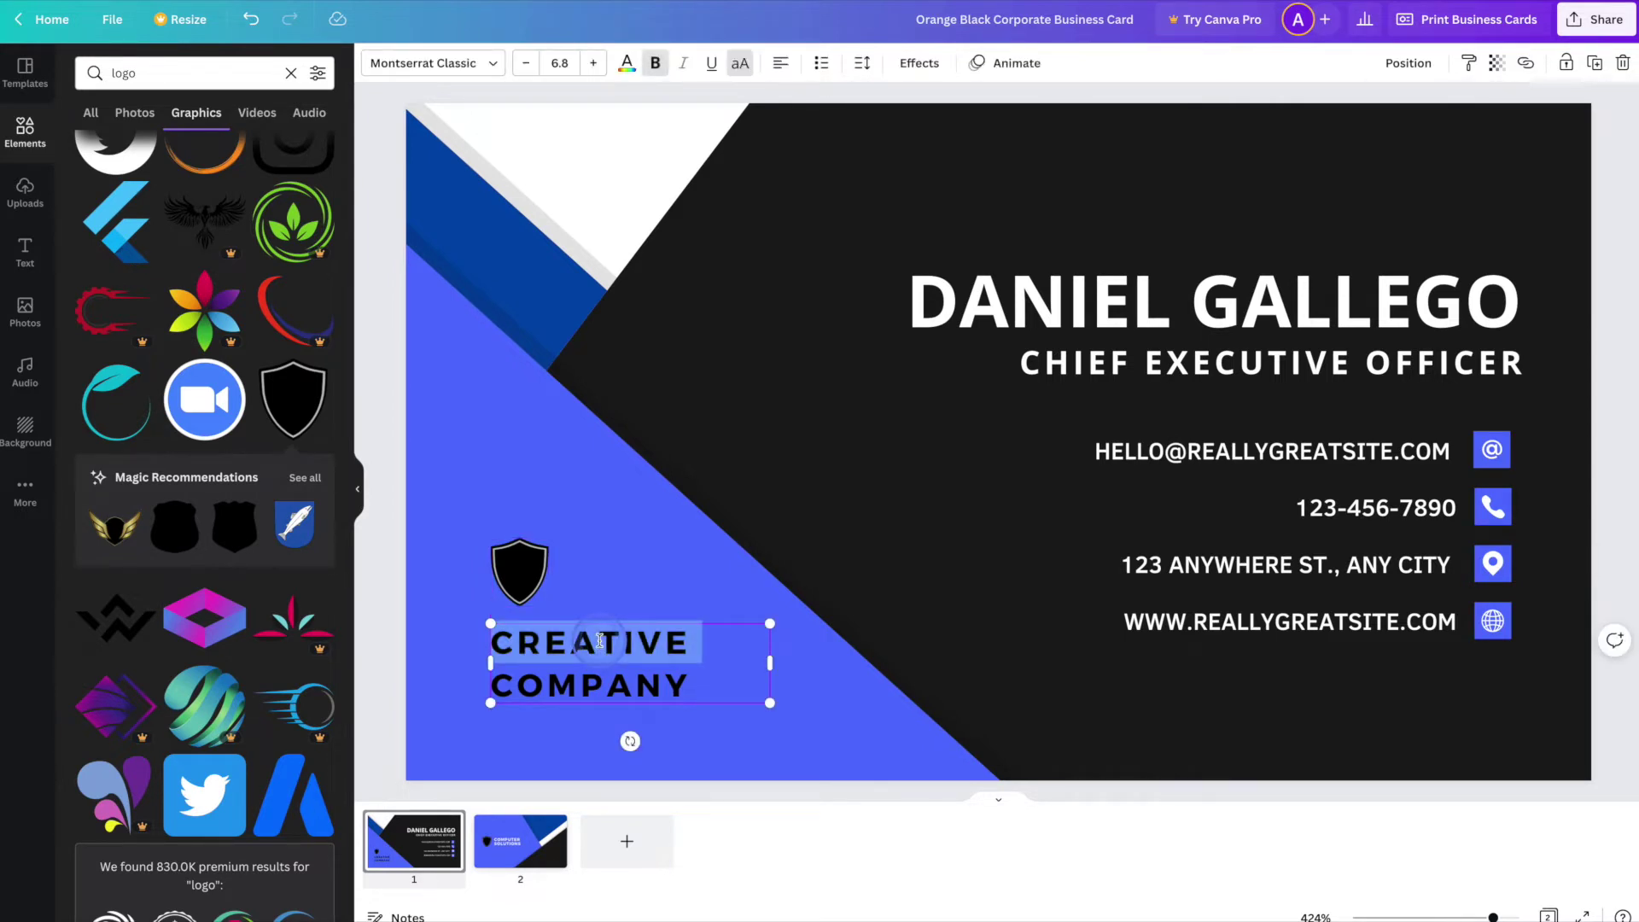
left_click(687, 684, "shift")
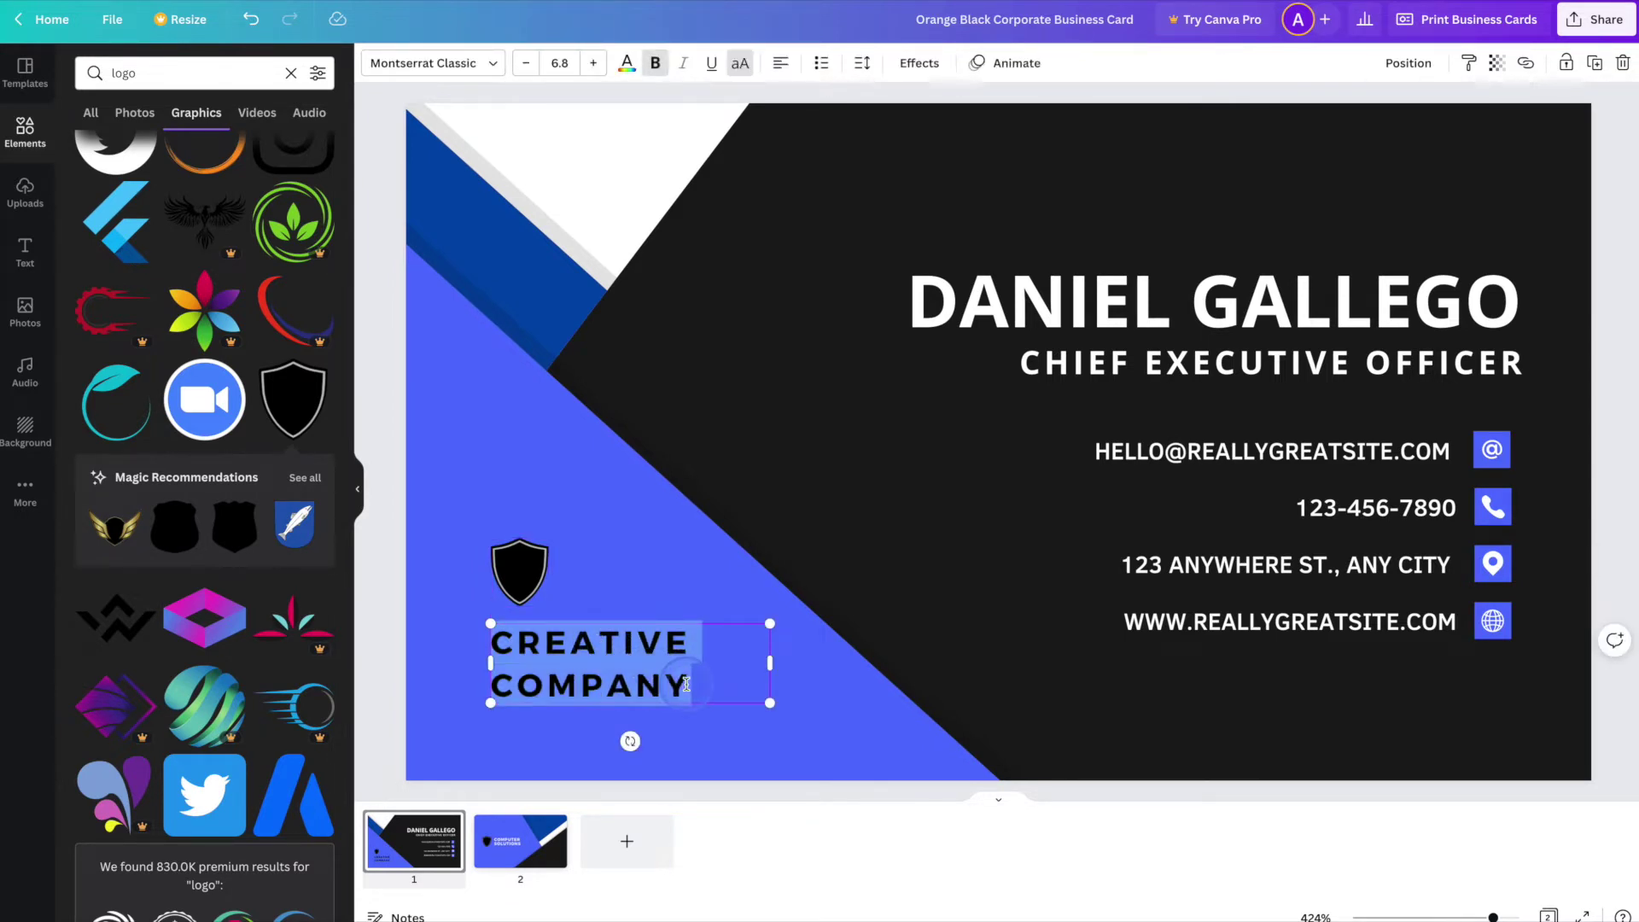
type("COMPUTER")
key("Return")
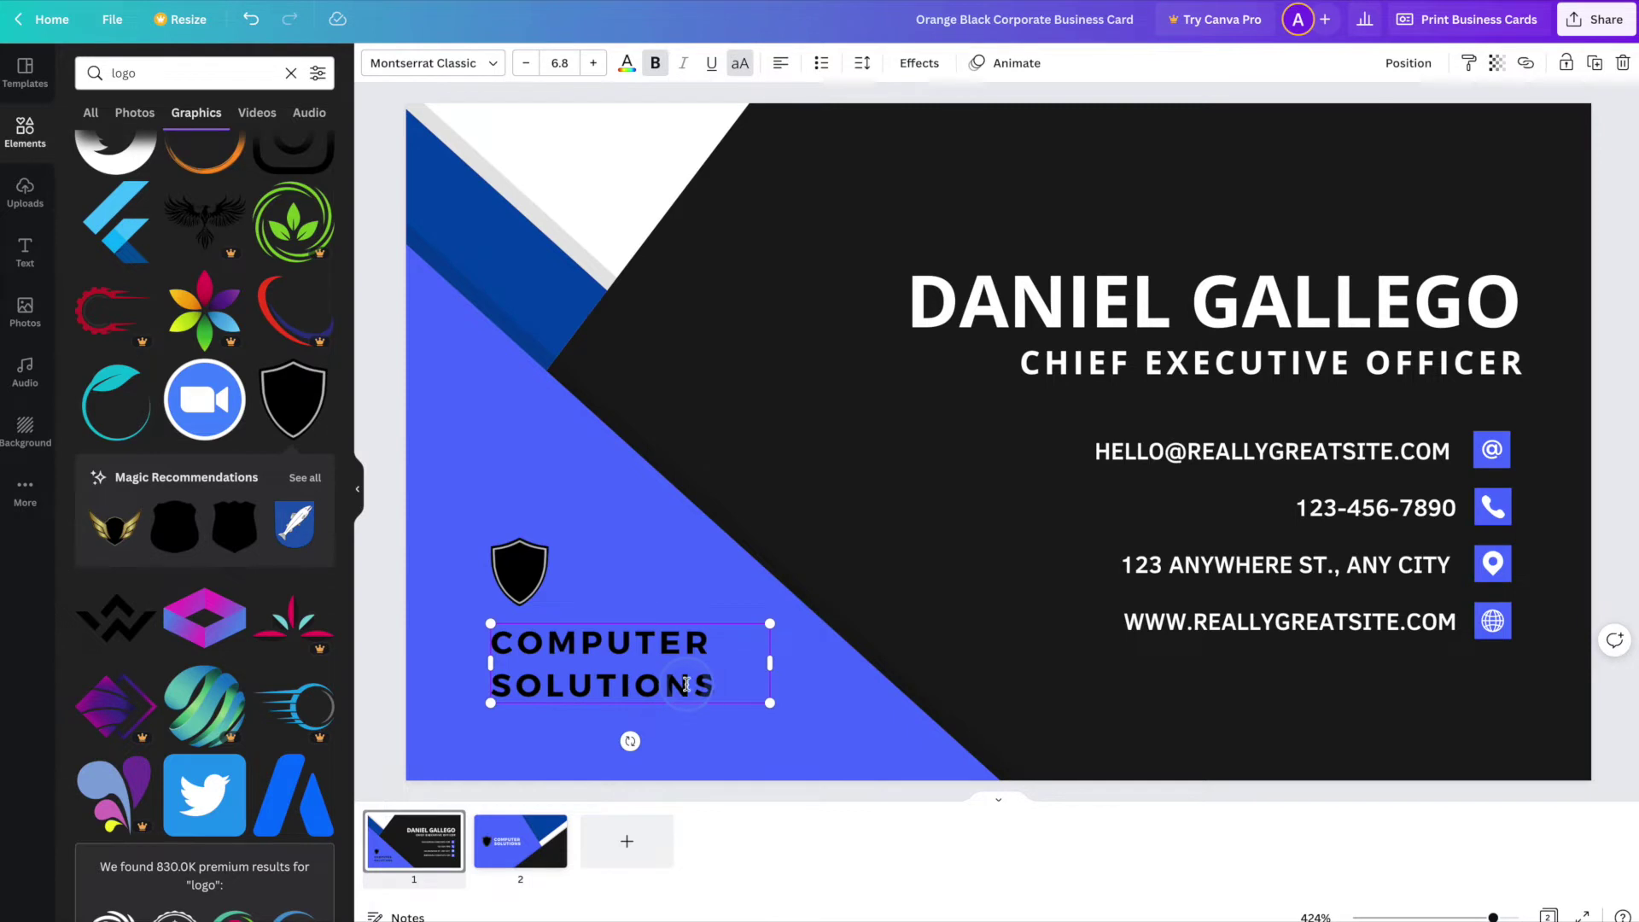
left_click(756, 749)
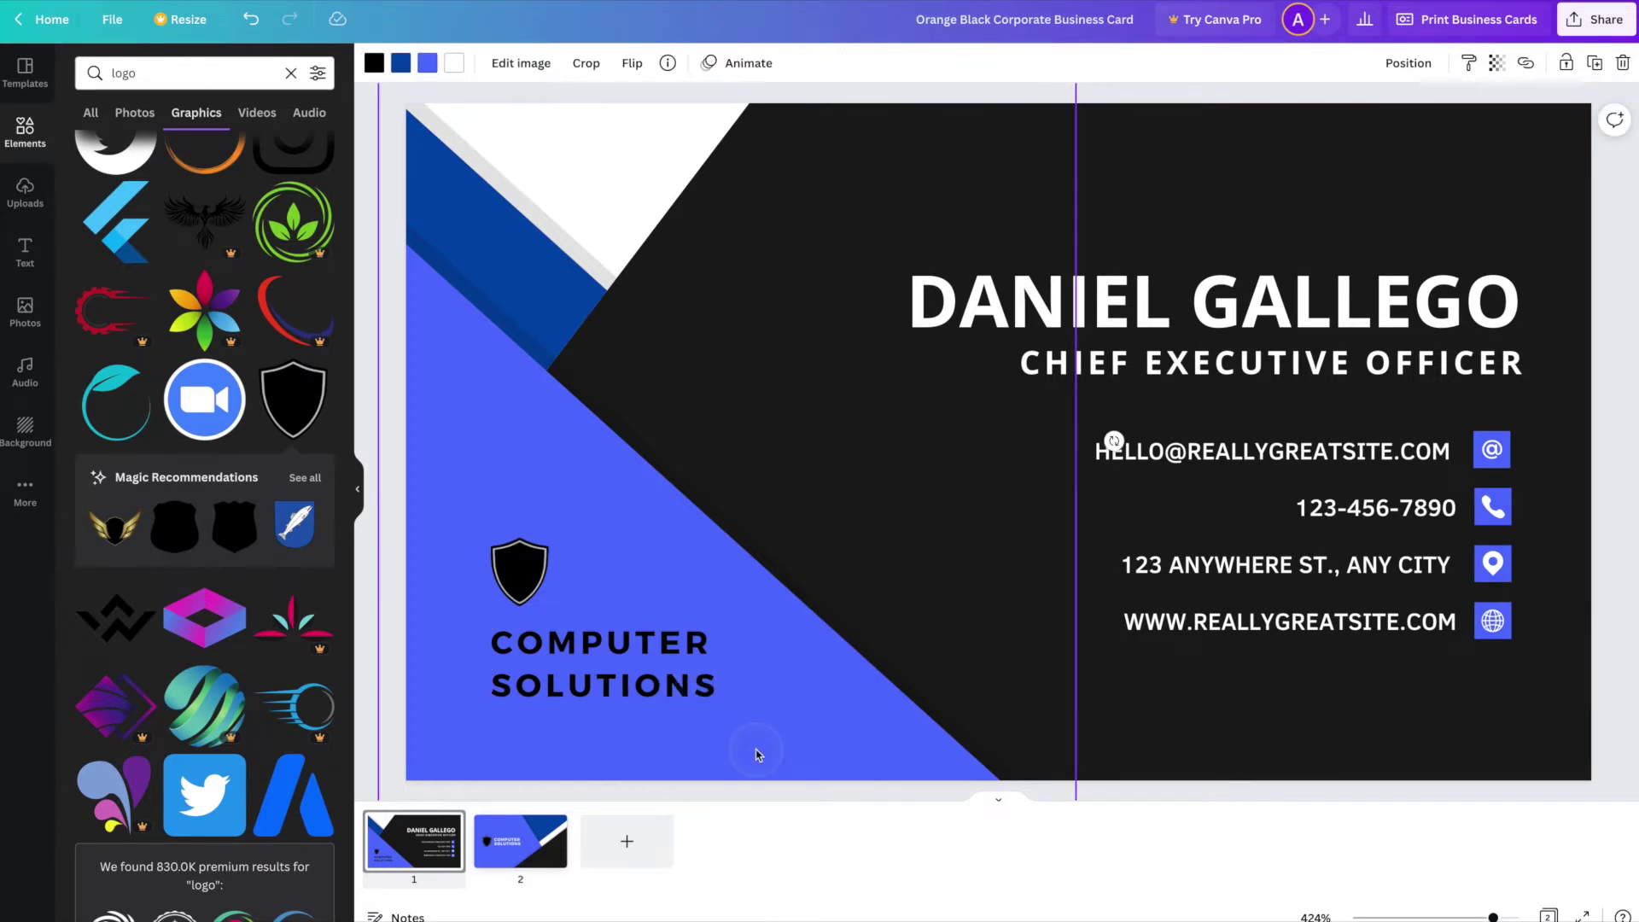
- Change the COMPUTER SOLUTIONS text colour to white
left_click(678, 669)
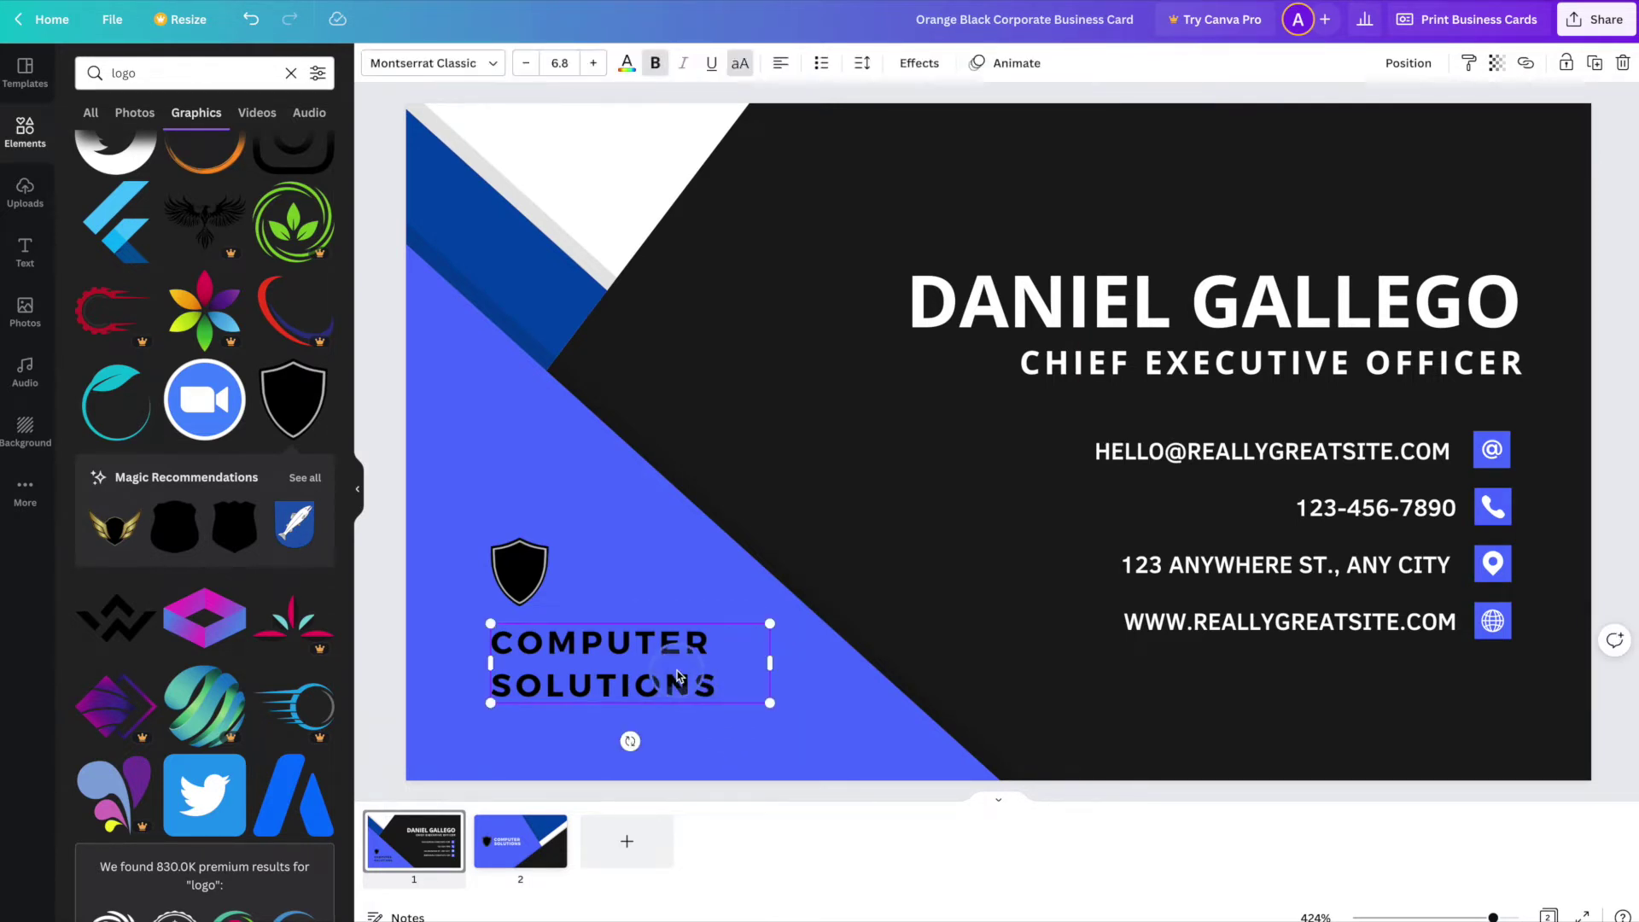
left_click(626, 62)
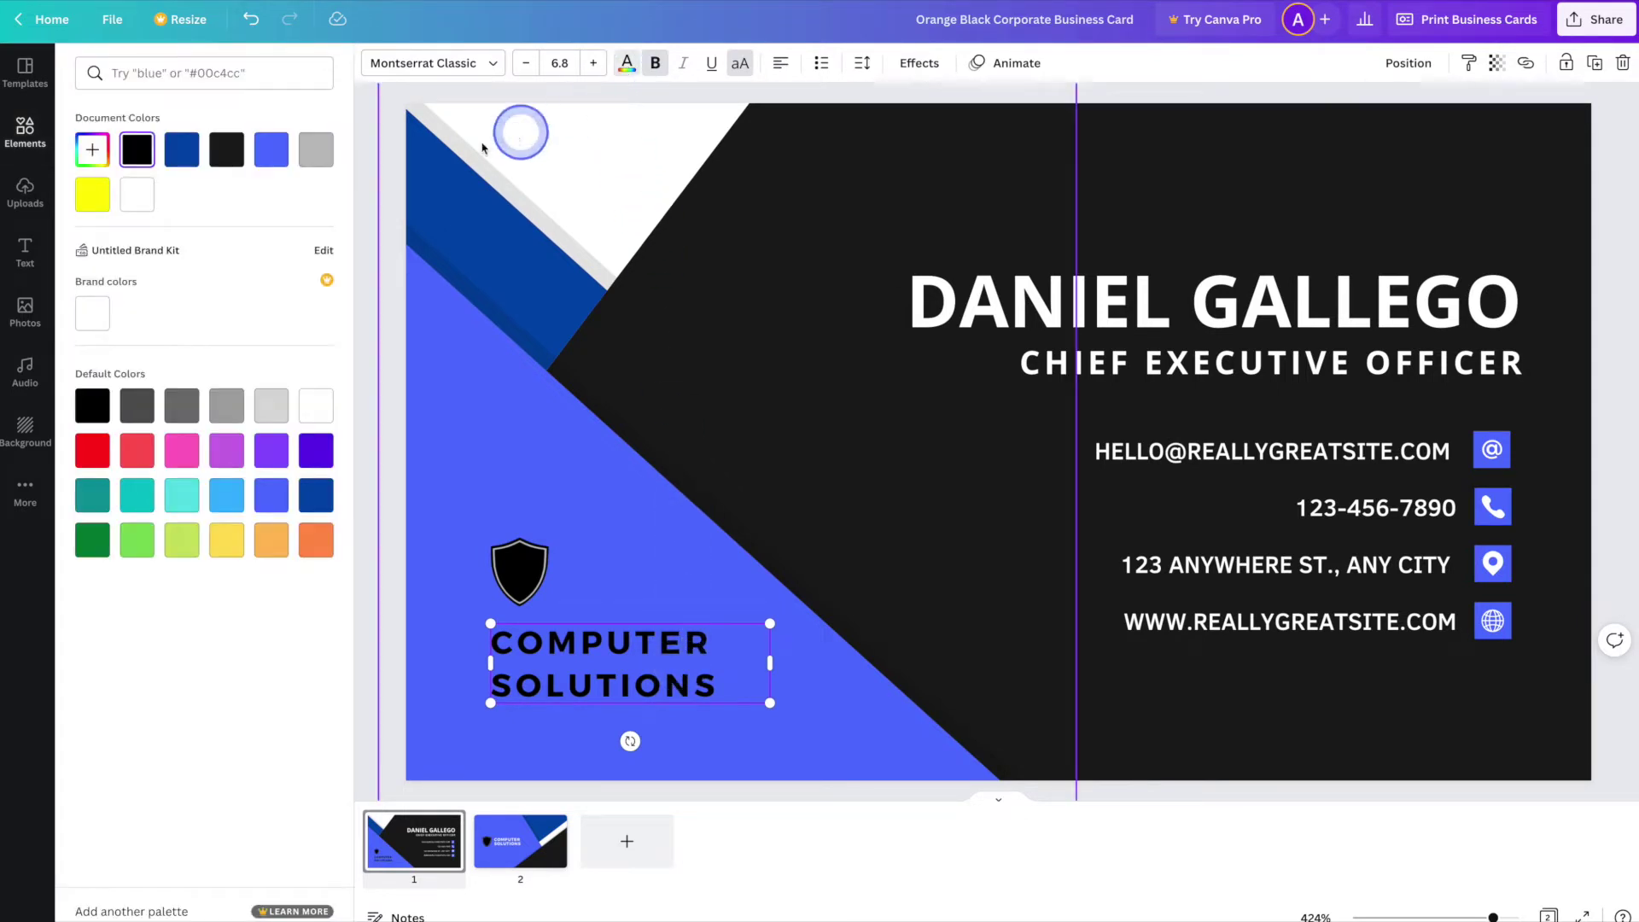
left_click(137, 195)
left_click(944, 553)
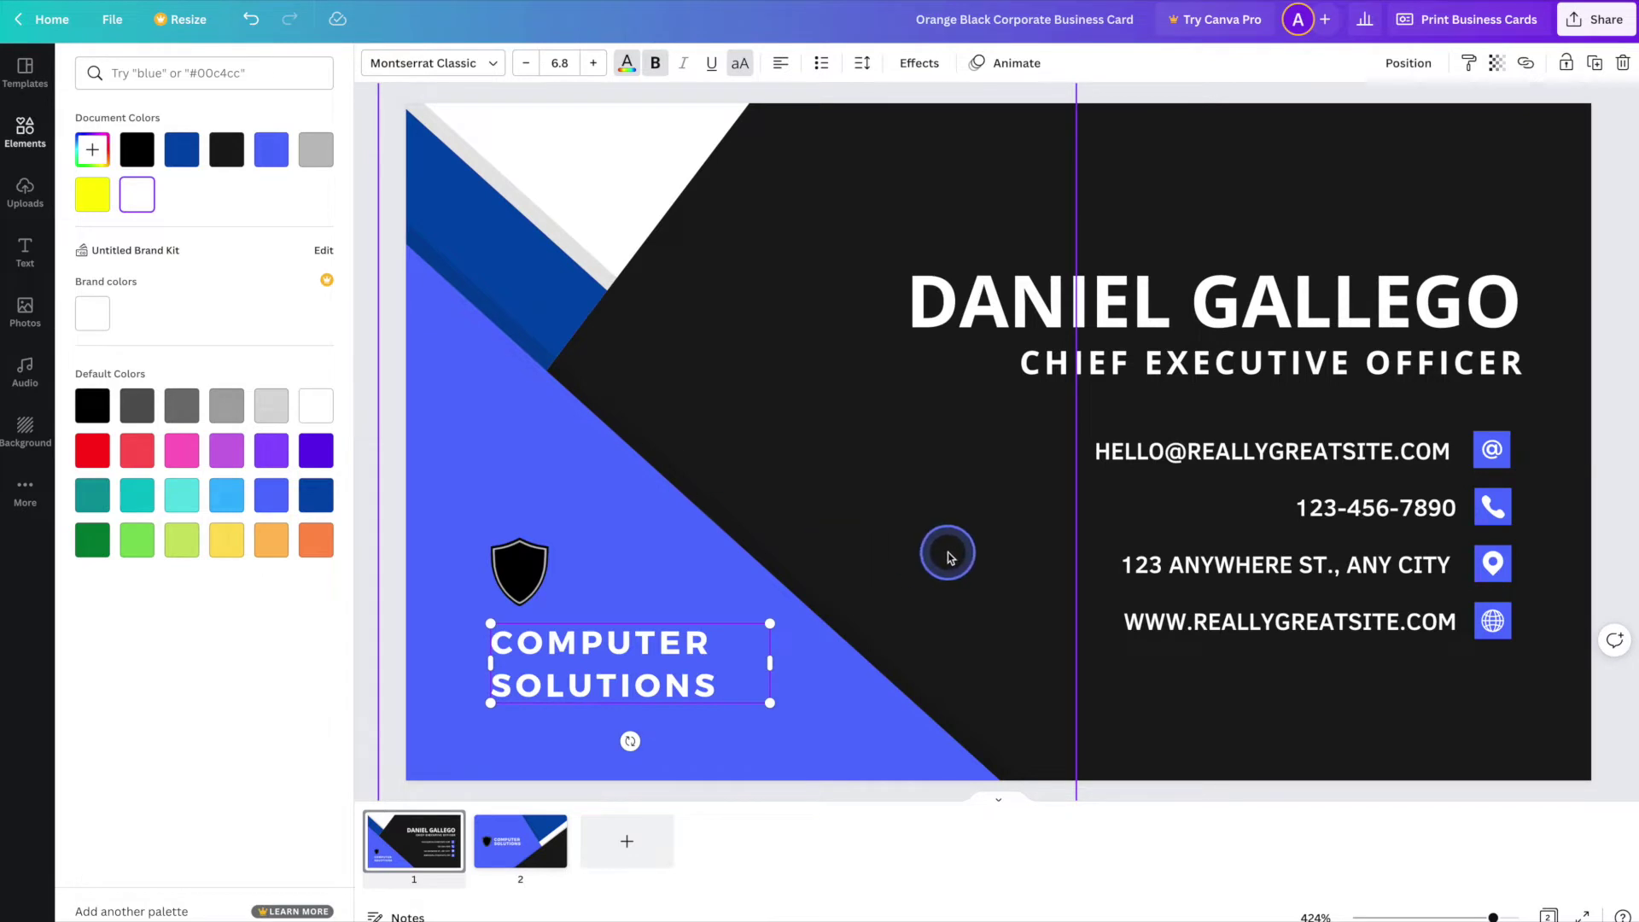
left_click(1201, 685)
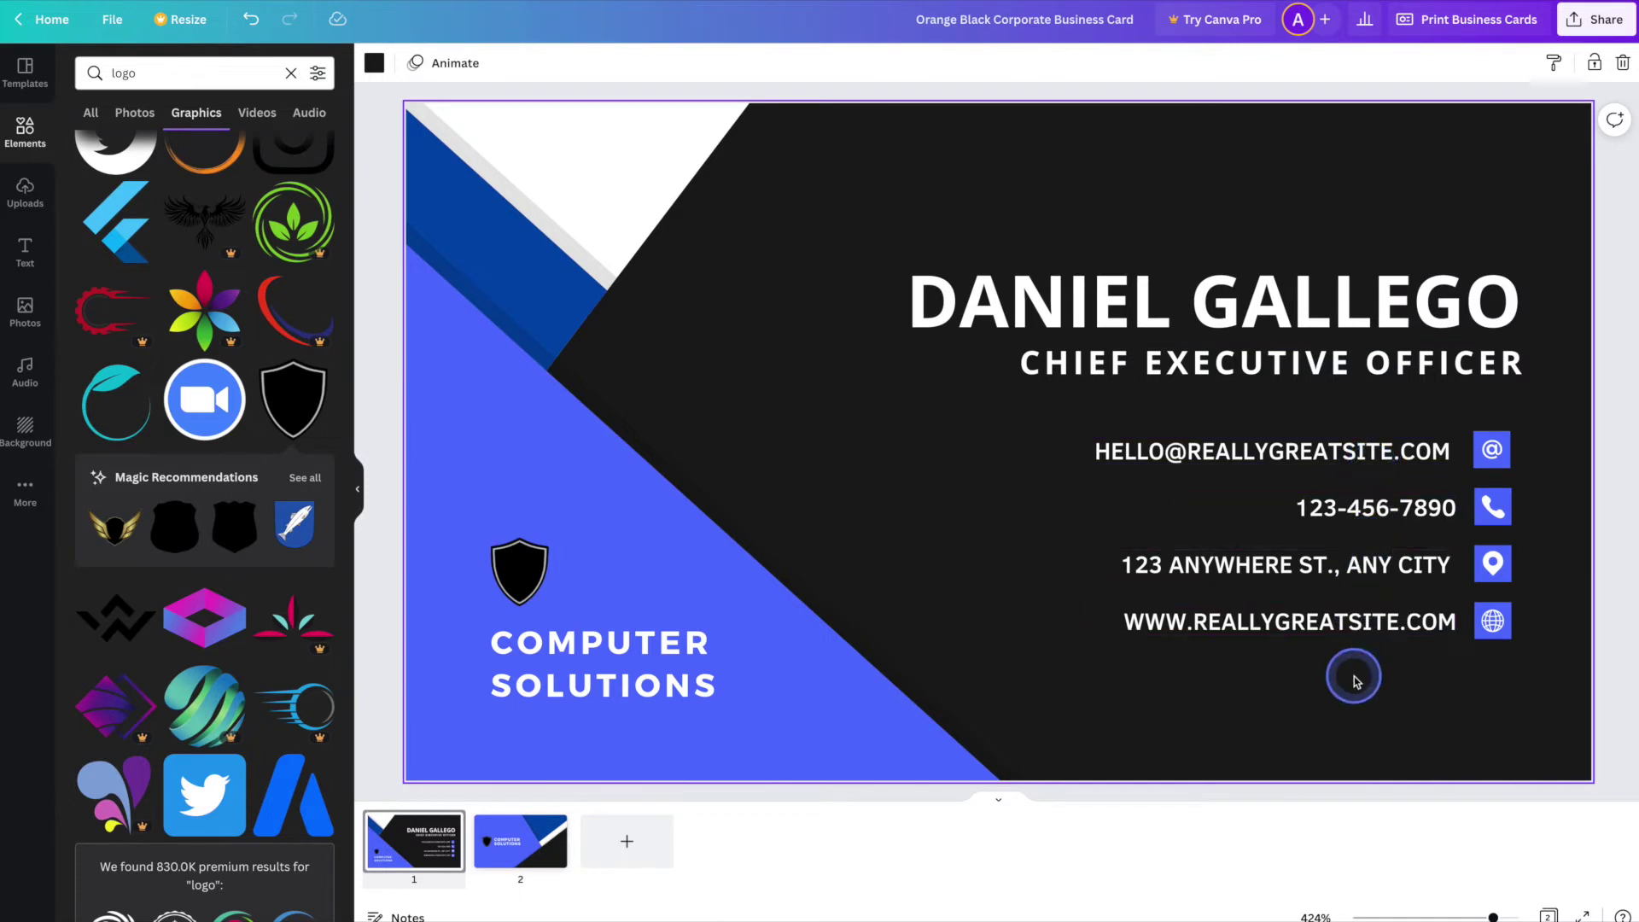
- Replace the cardholder's name, set the title to IT MANAGER, and update the e-mail's name part
triple_click(1342, 301)
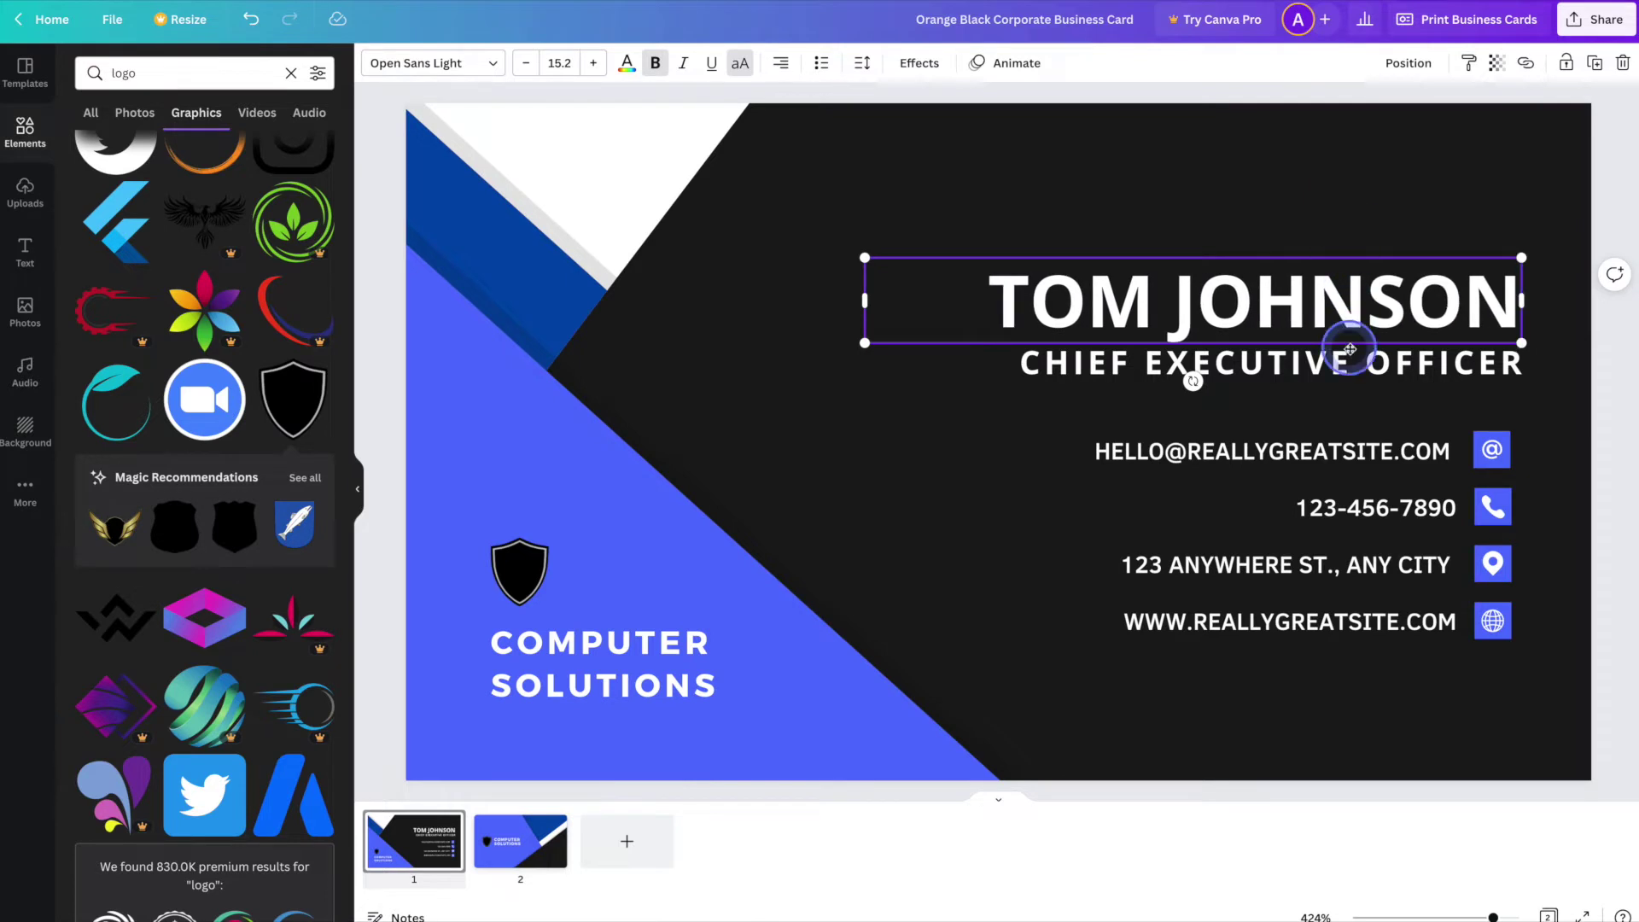
triple_click(1351, 360)
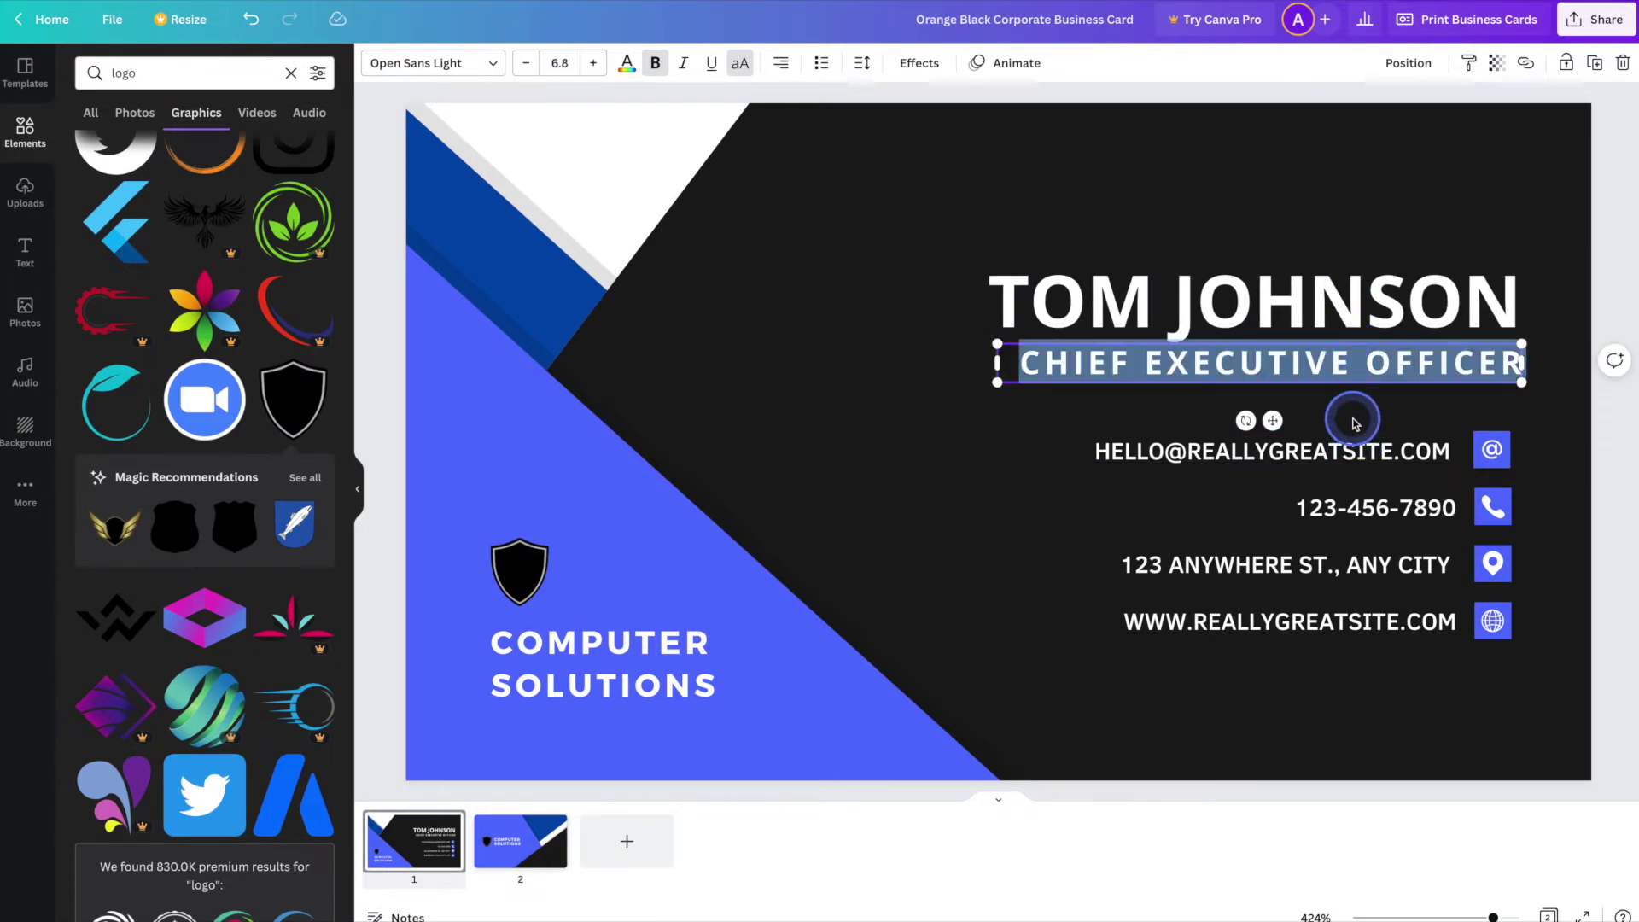
type("IT MANAGER")
left_click_drag(1393, 447, 1063, 459)
type("COMPUTERSOLUTIONS")
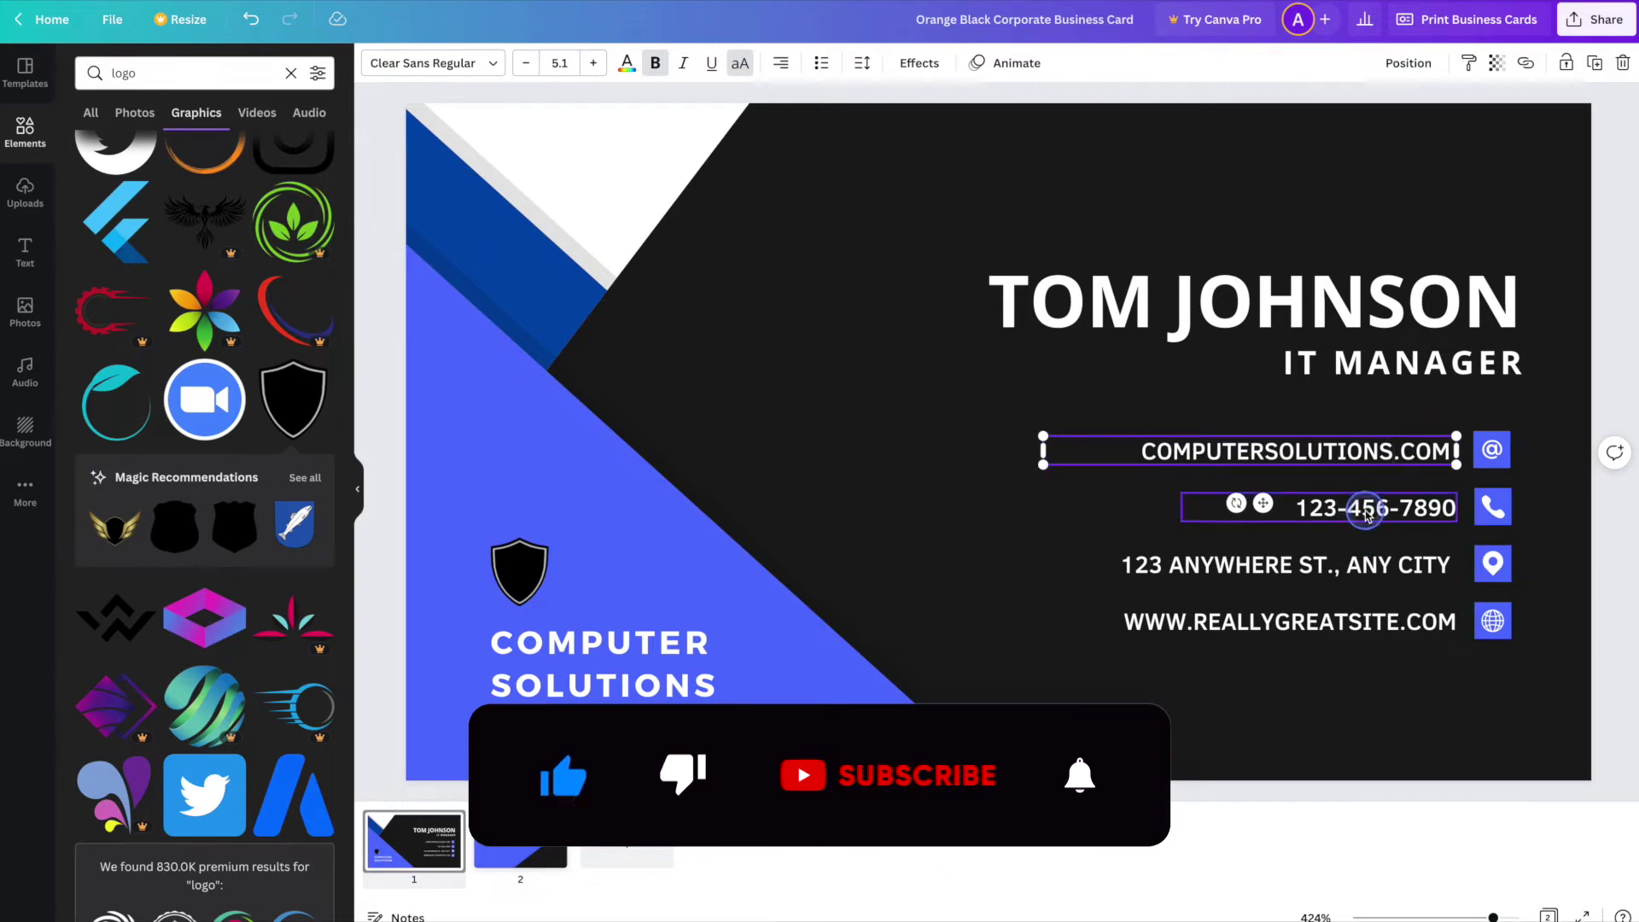
triple_click(1365, 509)
type("555-555-5555")
triple_click(1390, 569)
type("123 MAIN STREET")
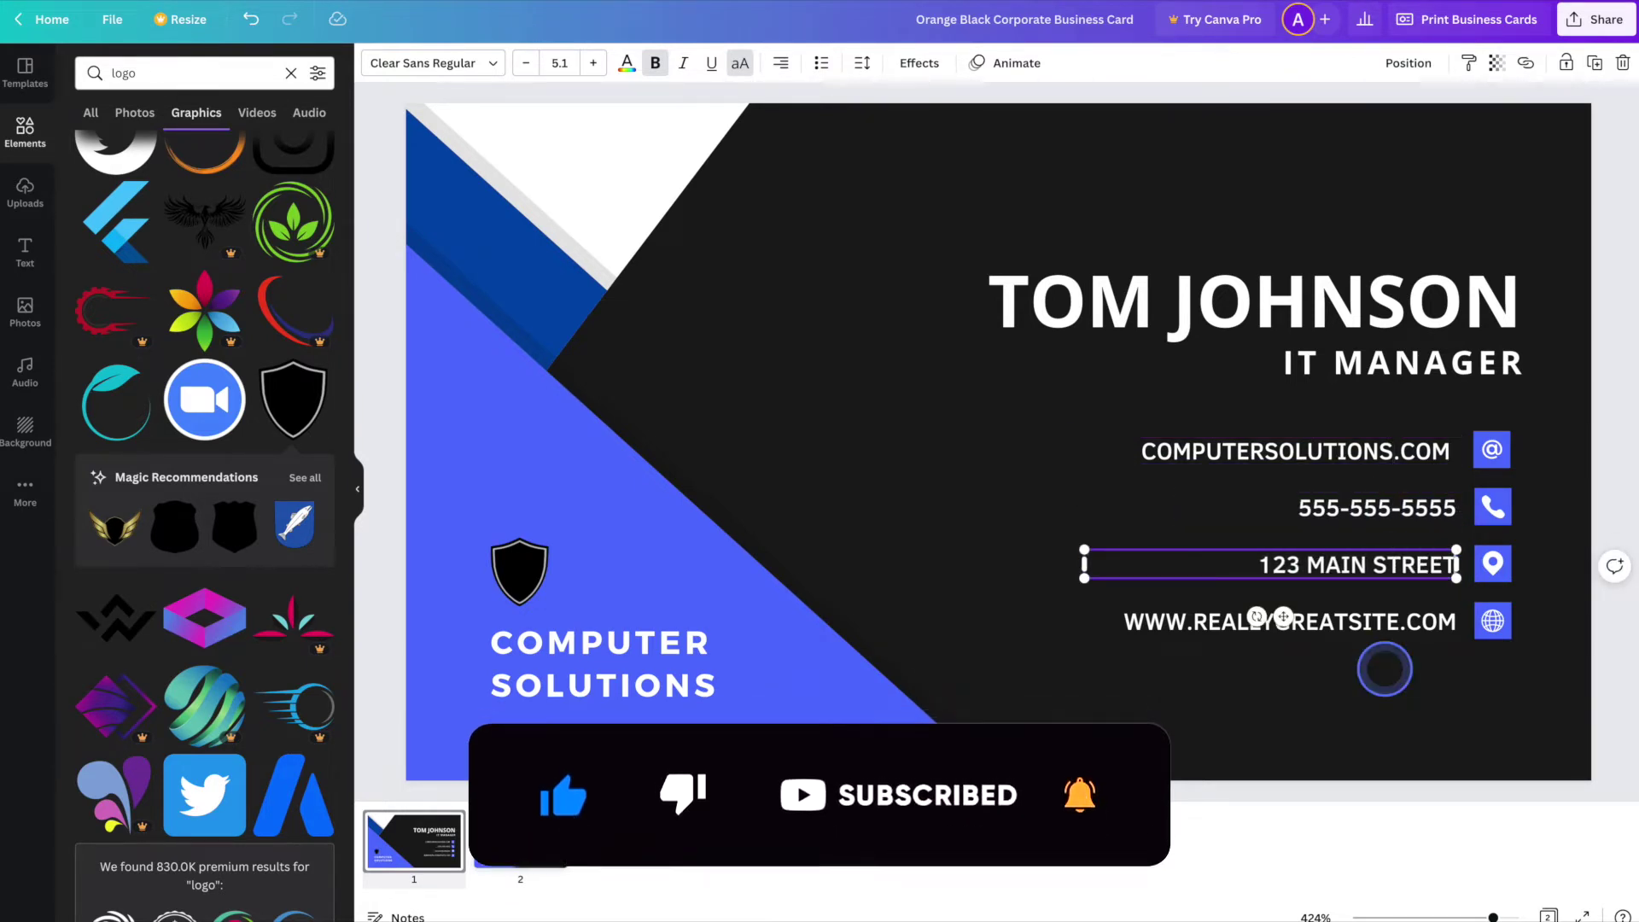
triple_click(1367, 636)
left_click(1145, 452)
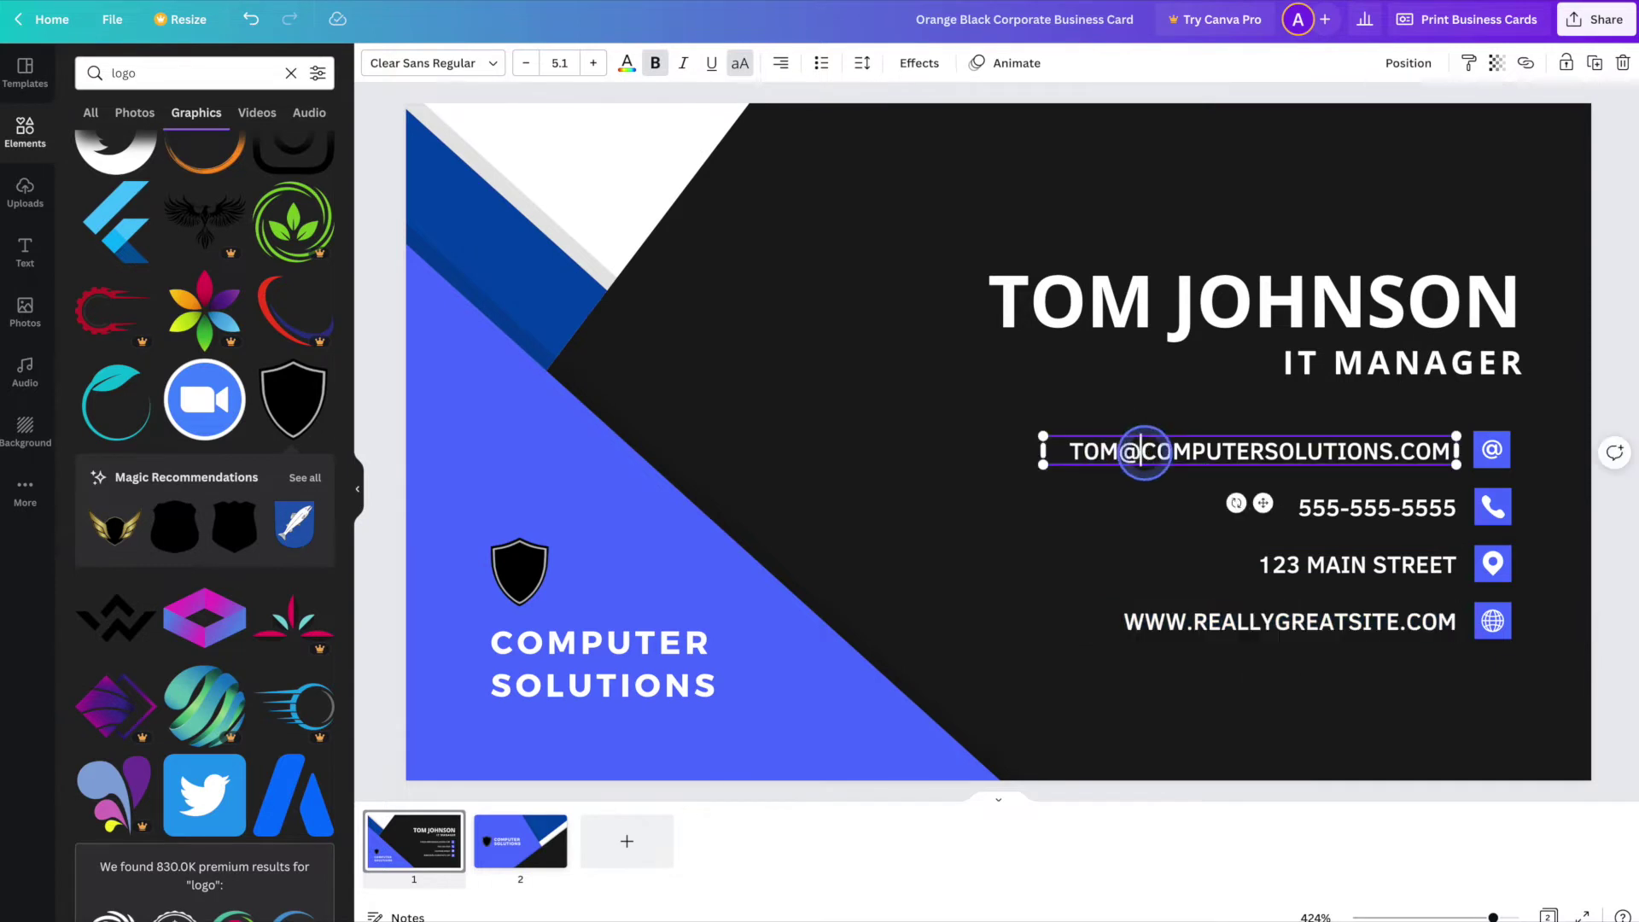
triple_click(1290, 622)
type("WWW.COMPUTERSOLUTIONS.COM")
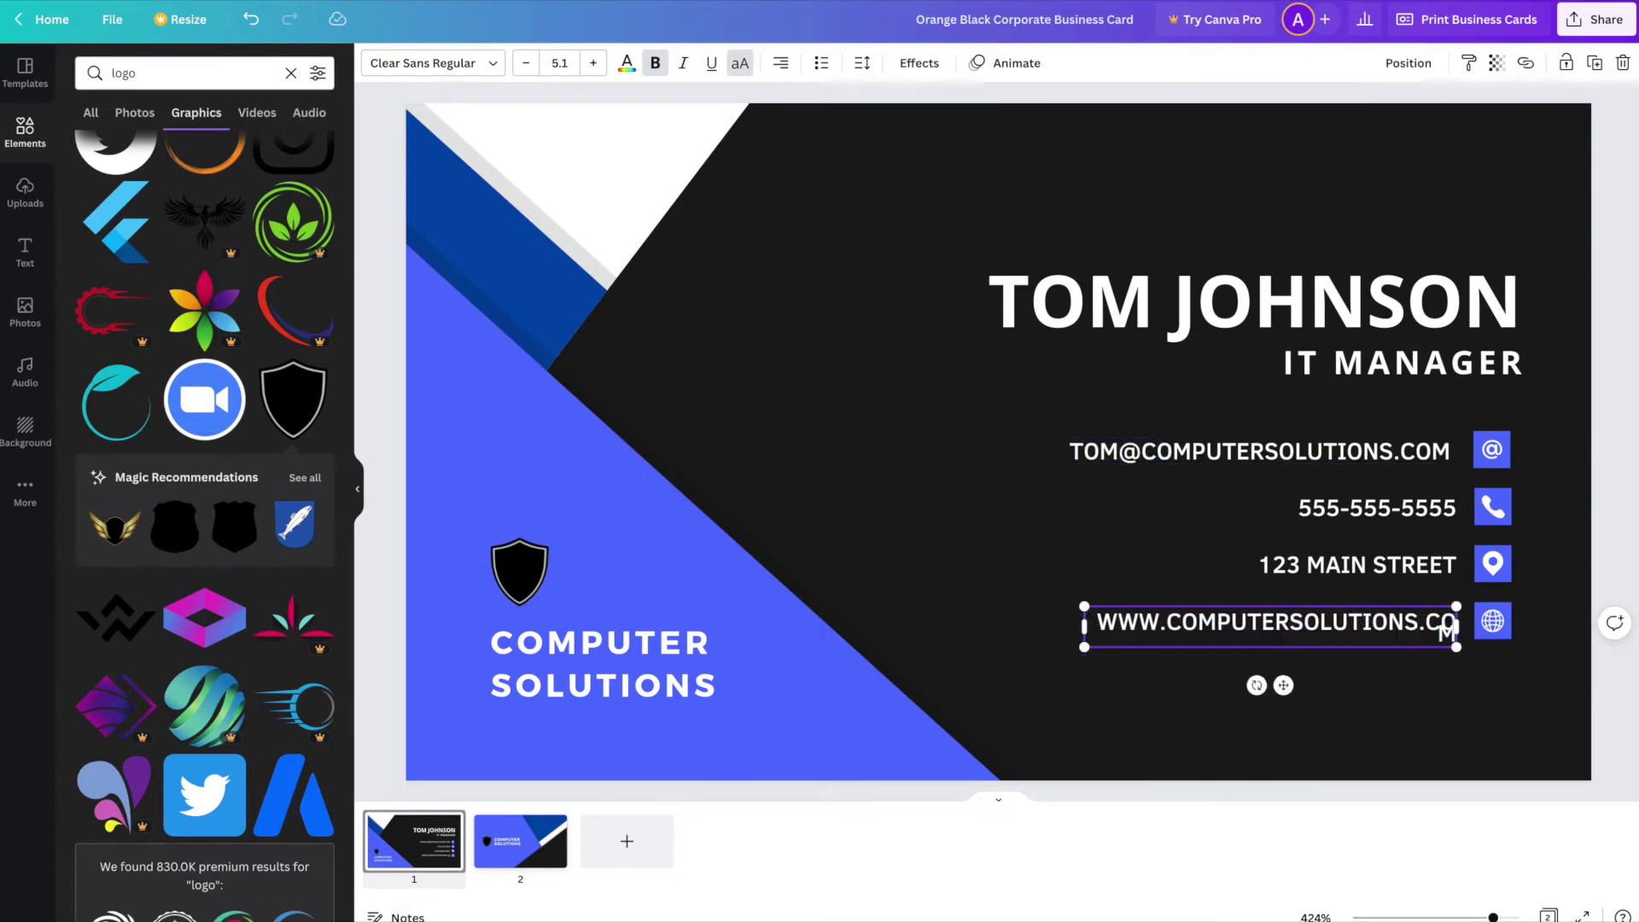
- Widen the website text box so the address fits on one line
left_click(1136, 717)
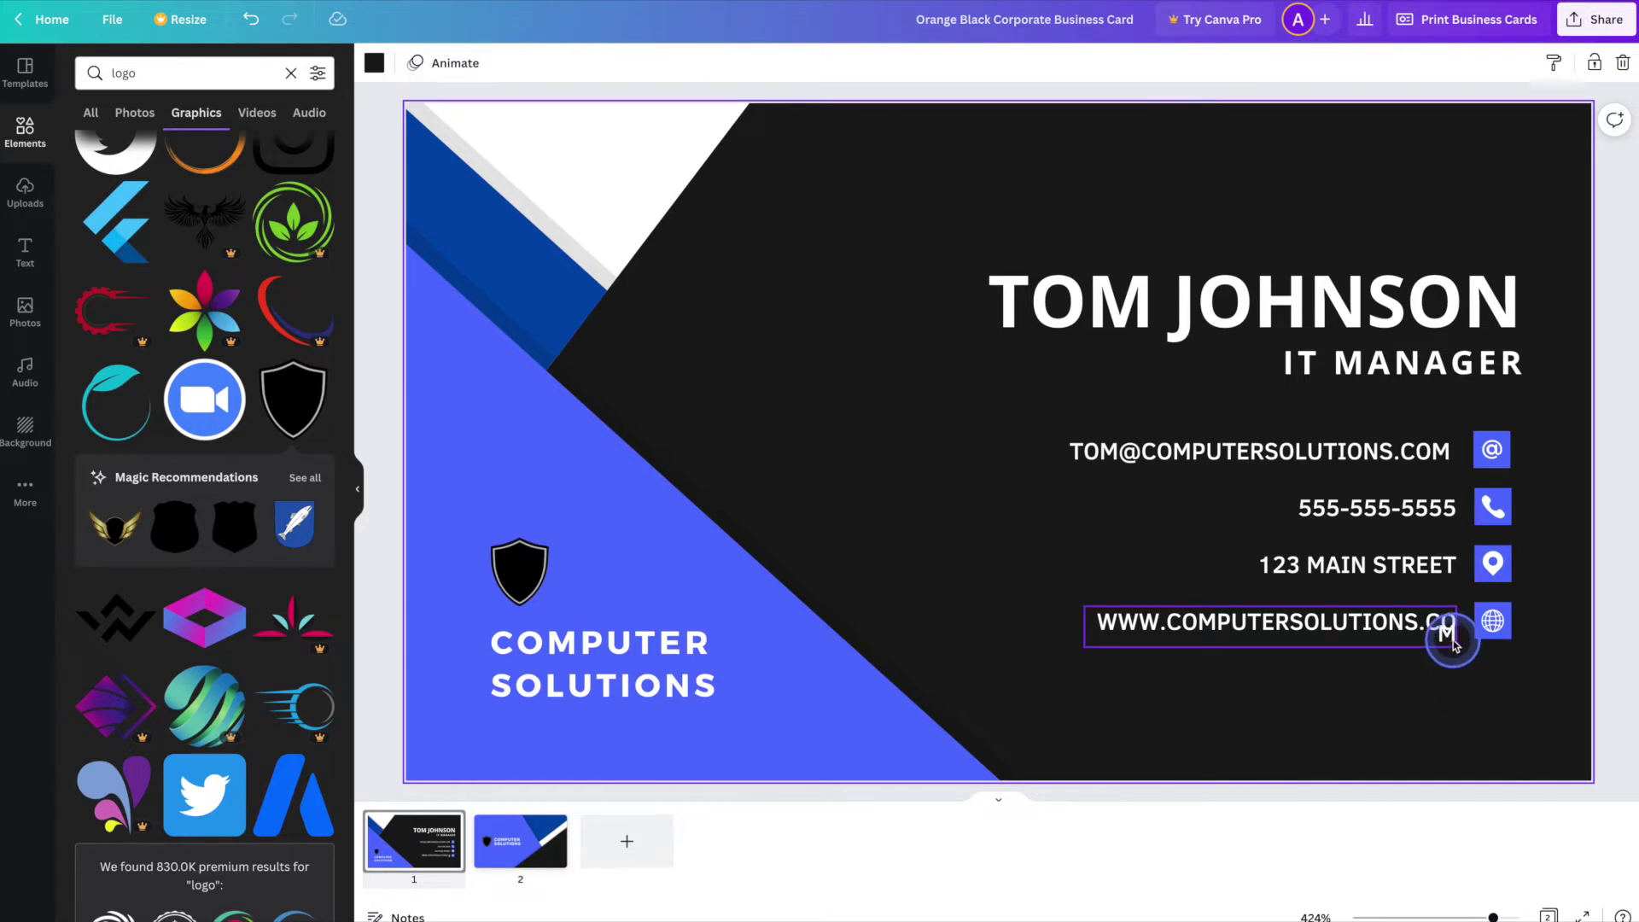
left_click(1248, 626)
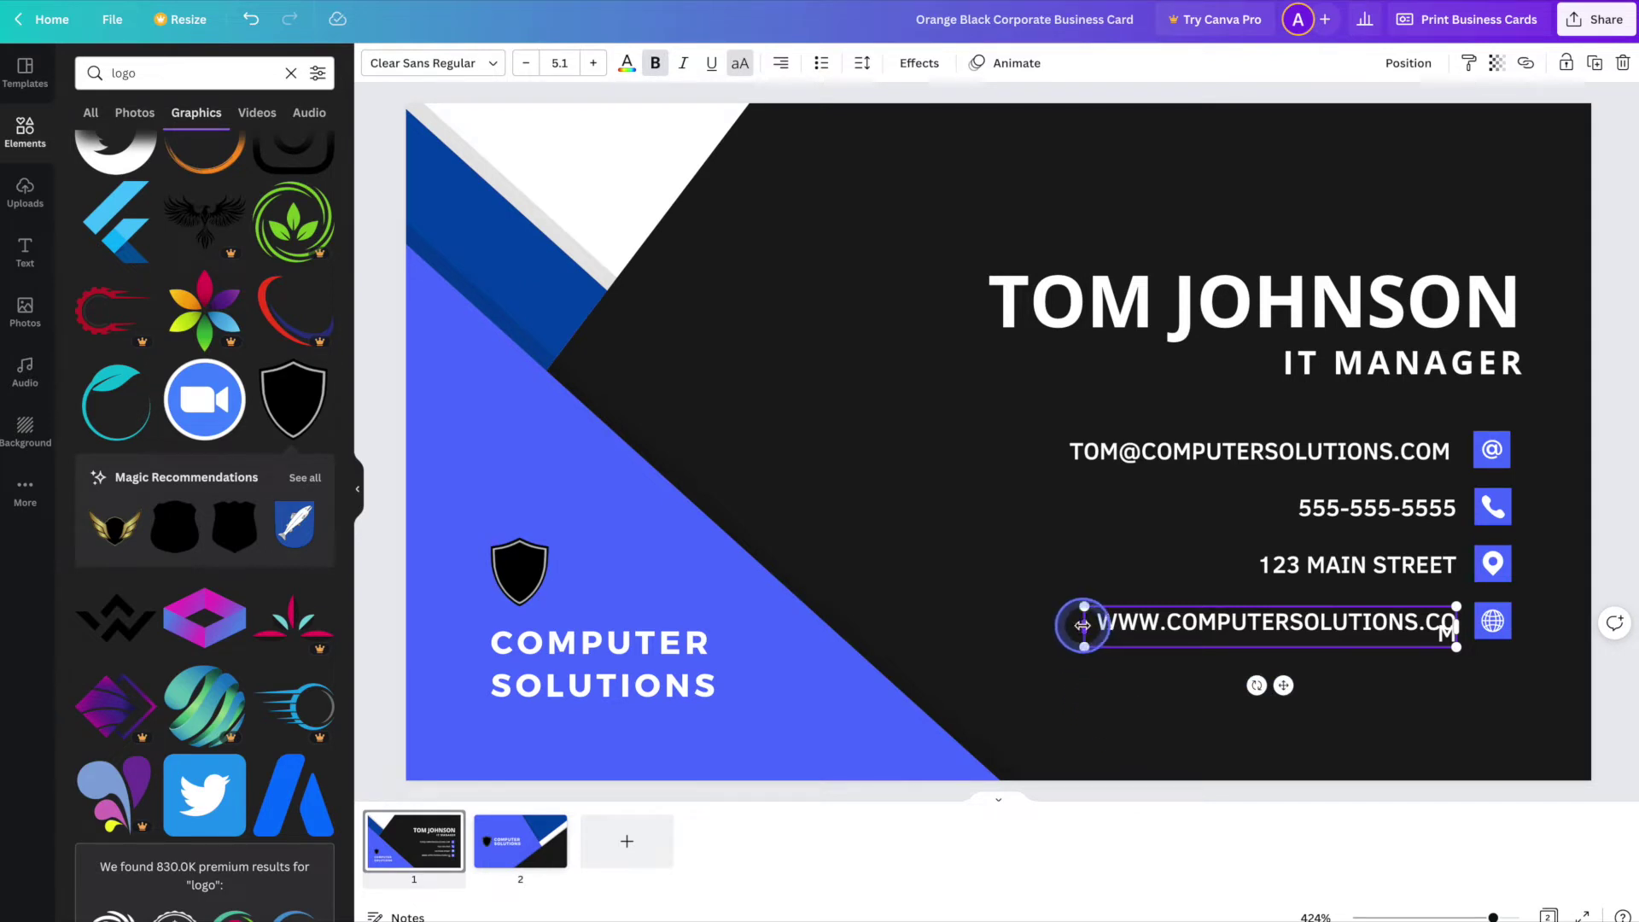
left_click_drag(1083, 626, 1059, 627)
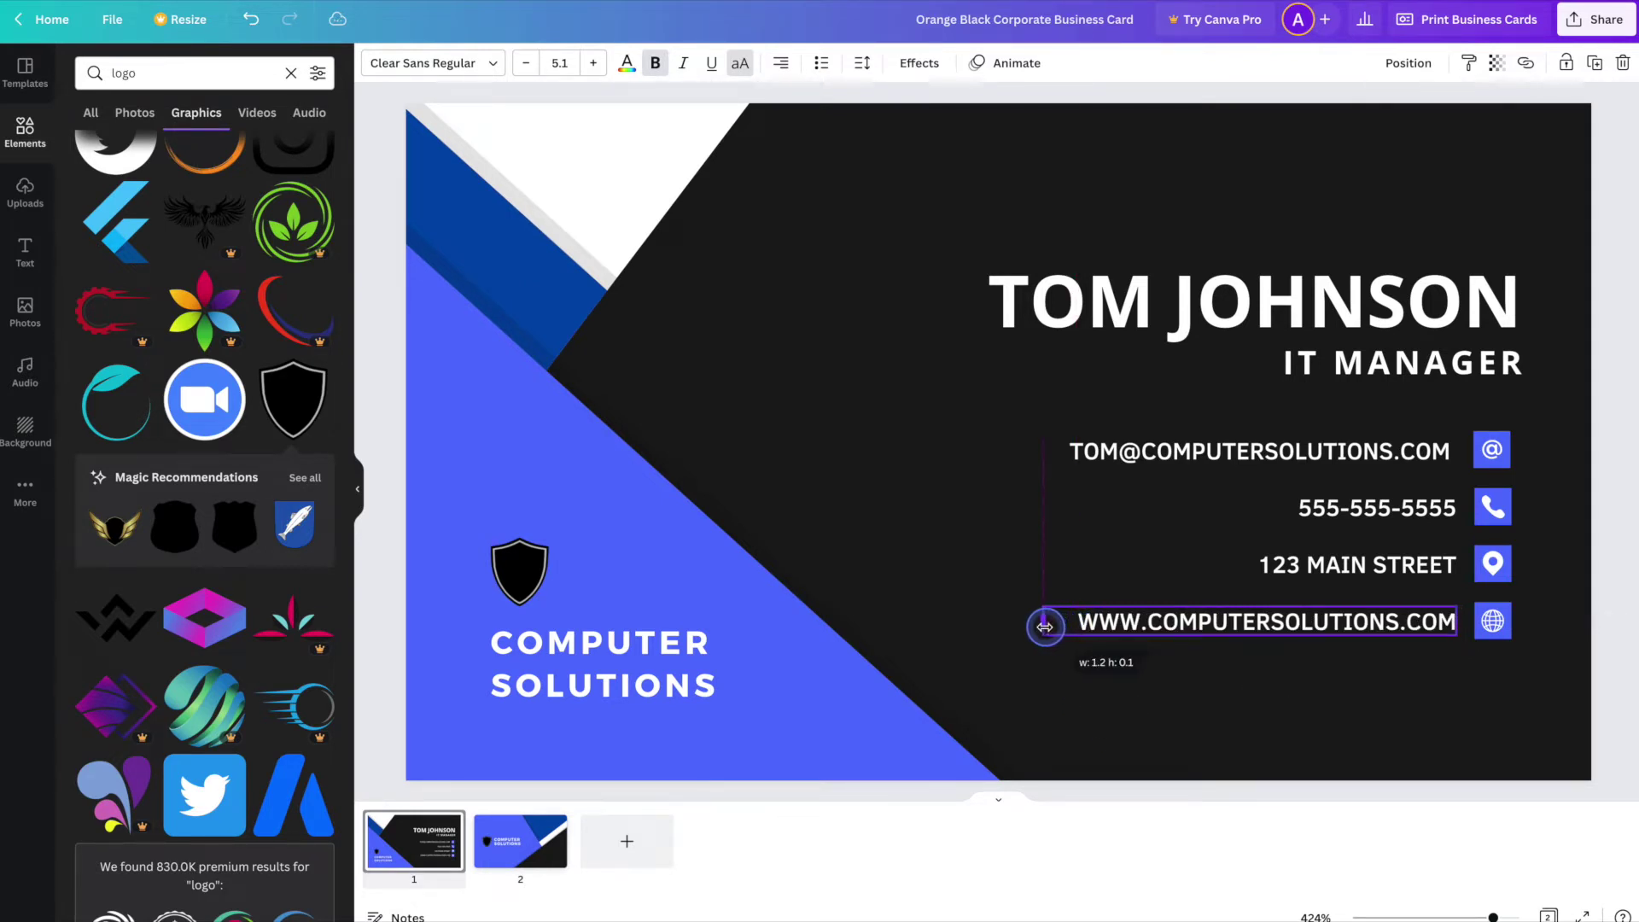
left_click(1242, 730)
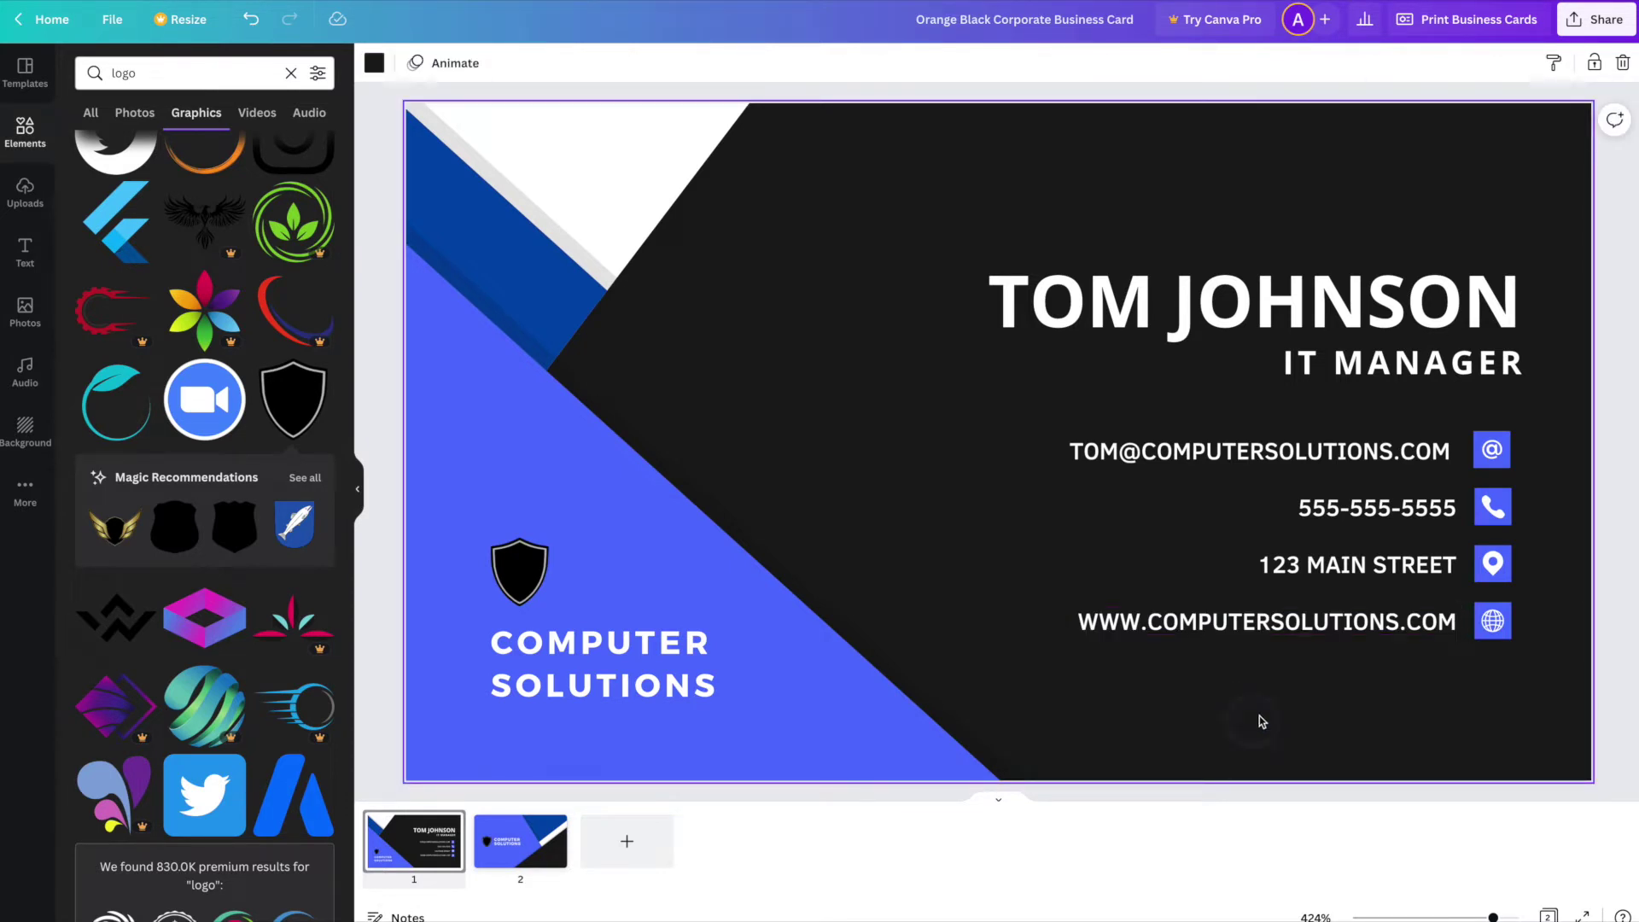
- Try Open Sauce and Asap Condensed on IT MANAGER, then settle on Archivo Narrow
left_click(1410, 367)
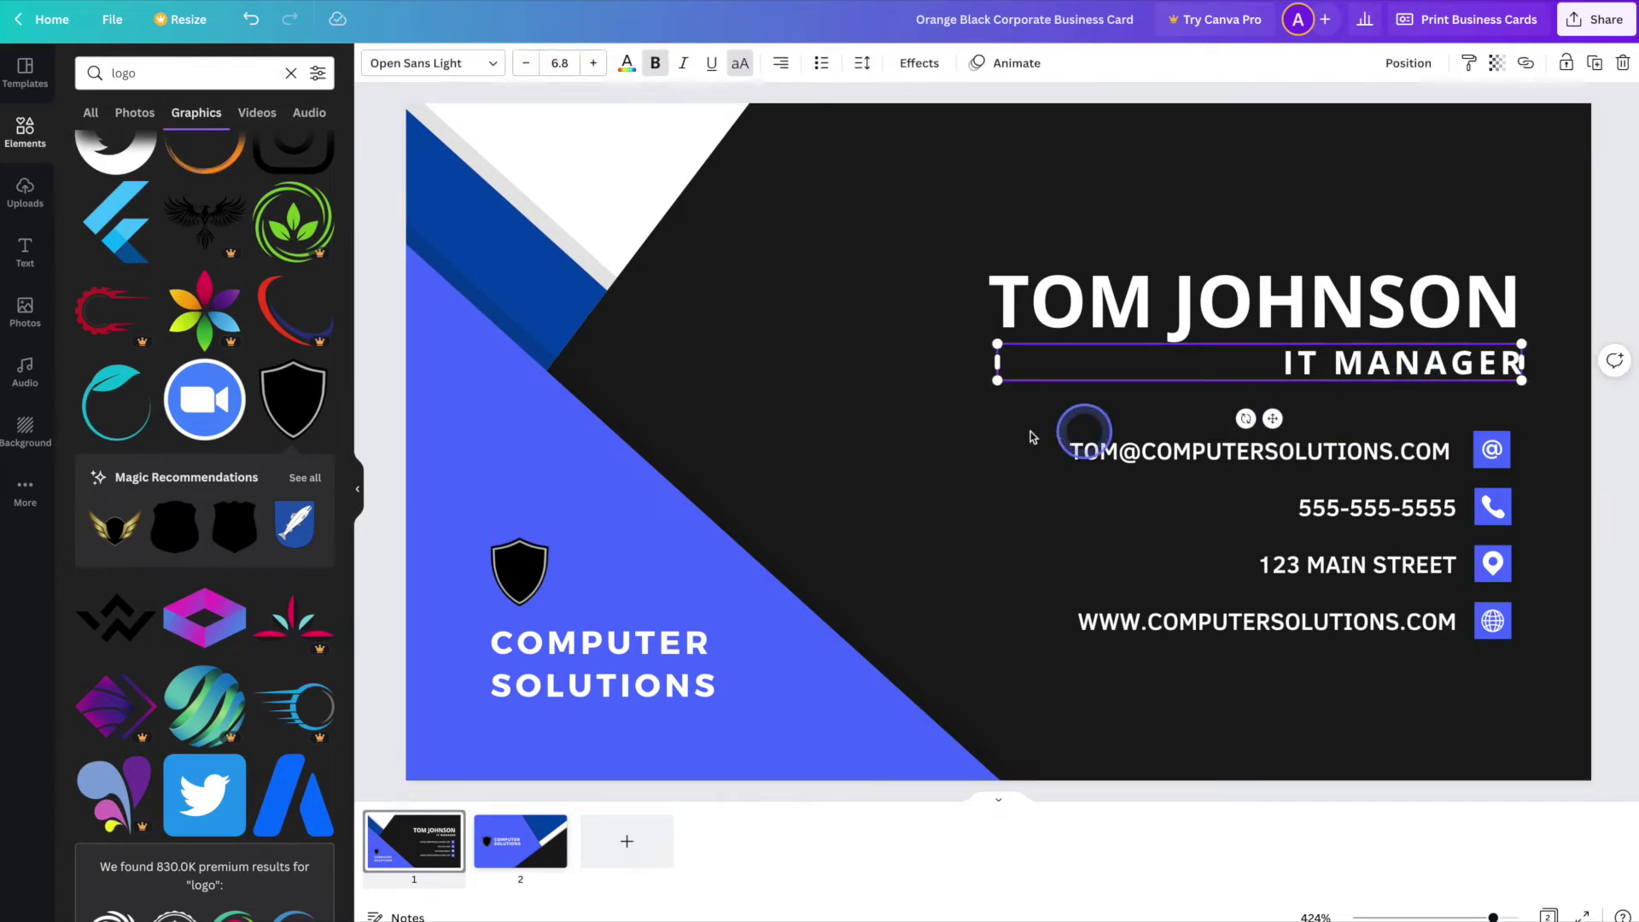
left_click(488, 67)
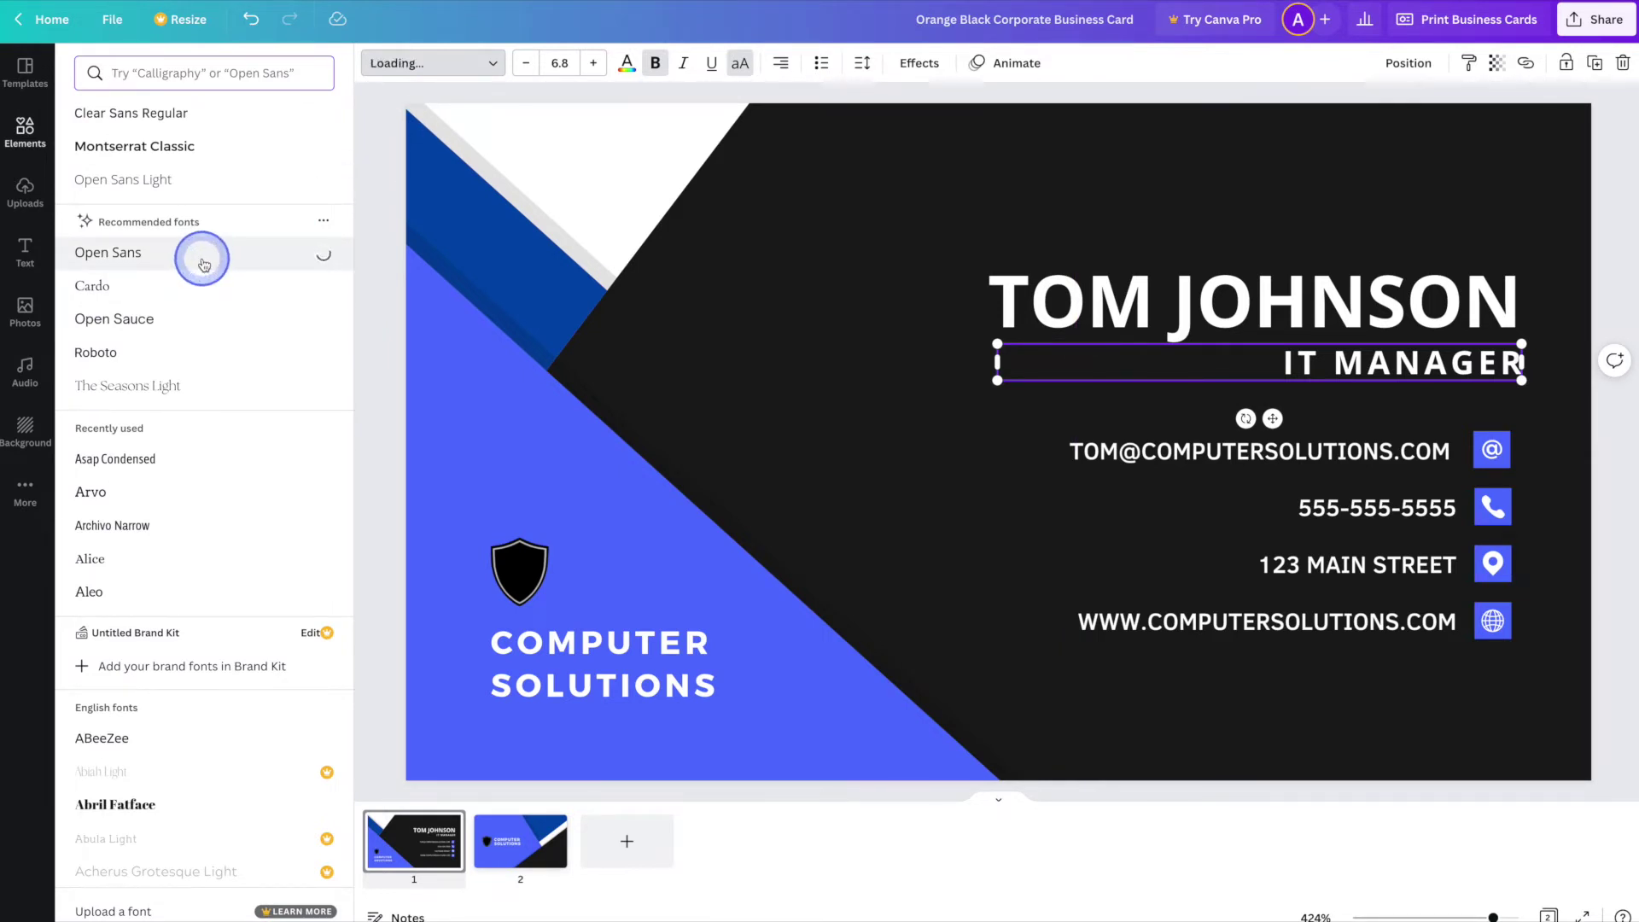
left_click(205, 319)
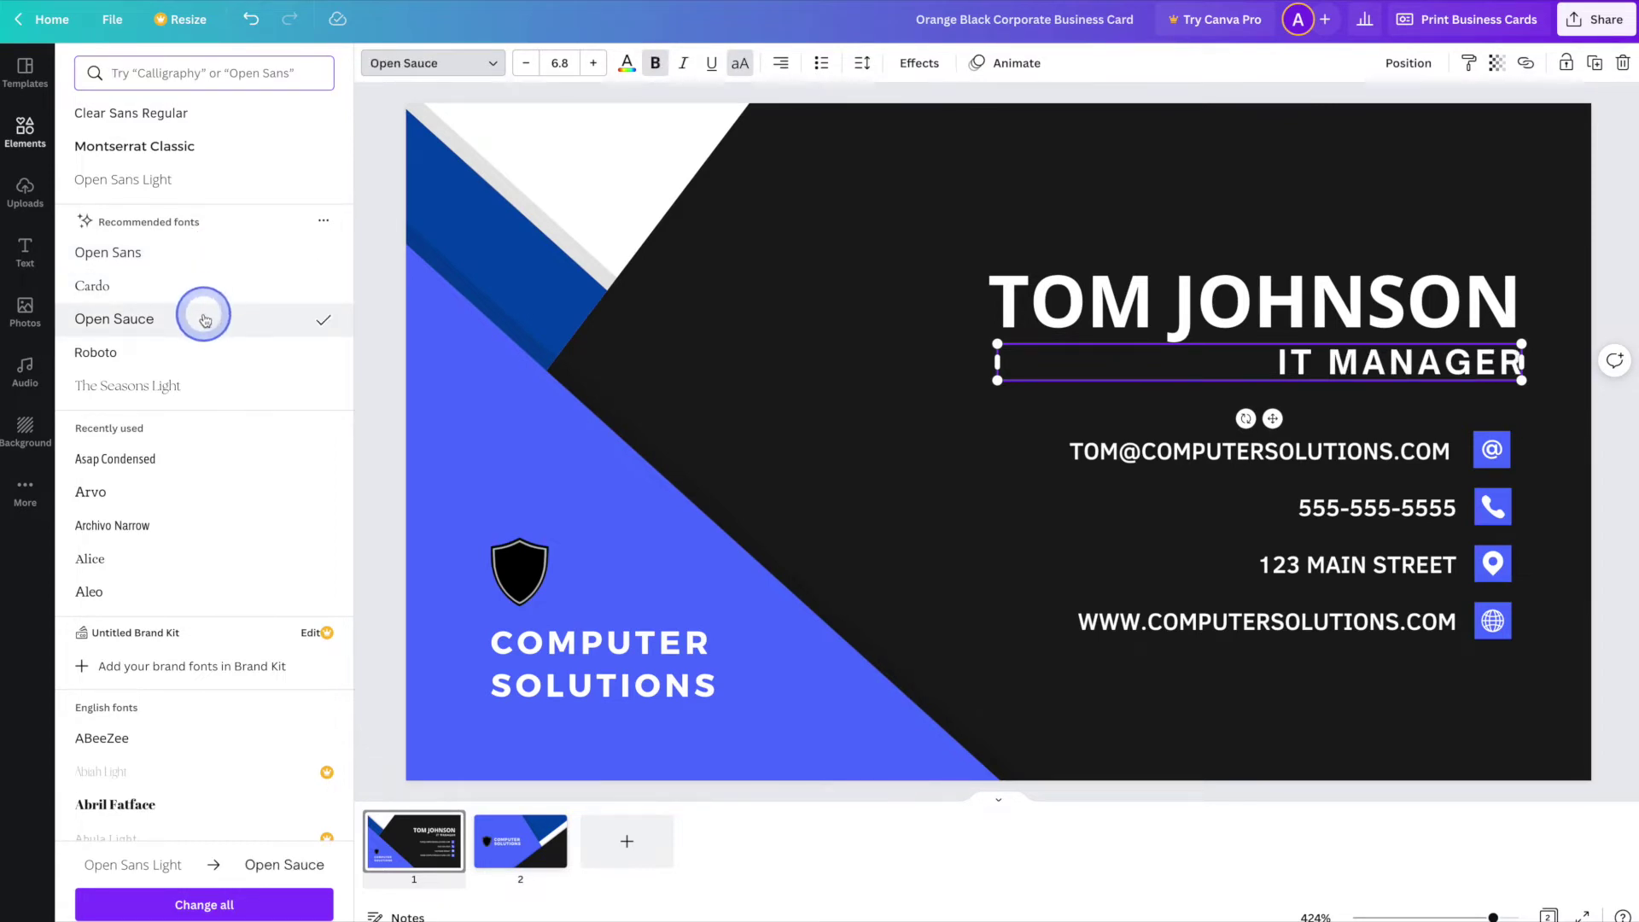
left_click(191, 460)
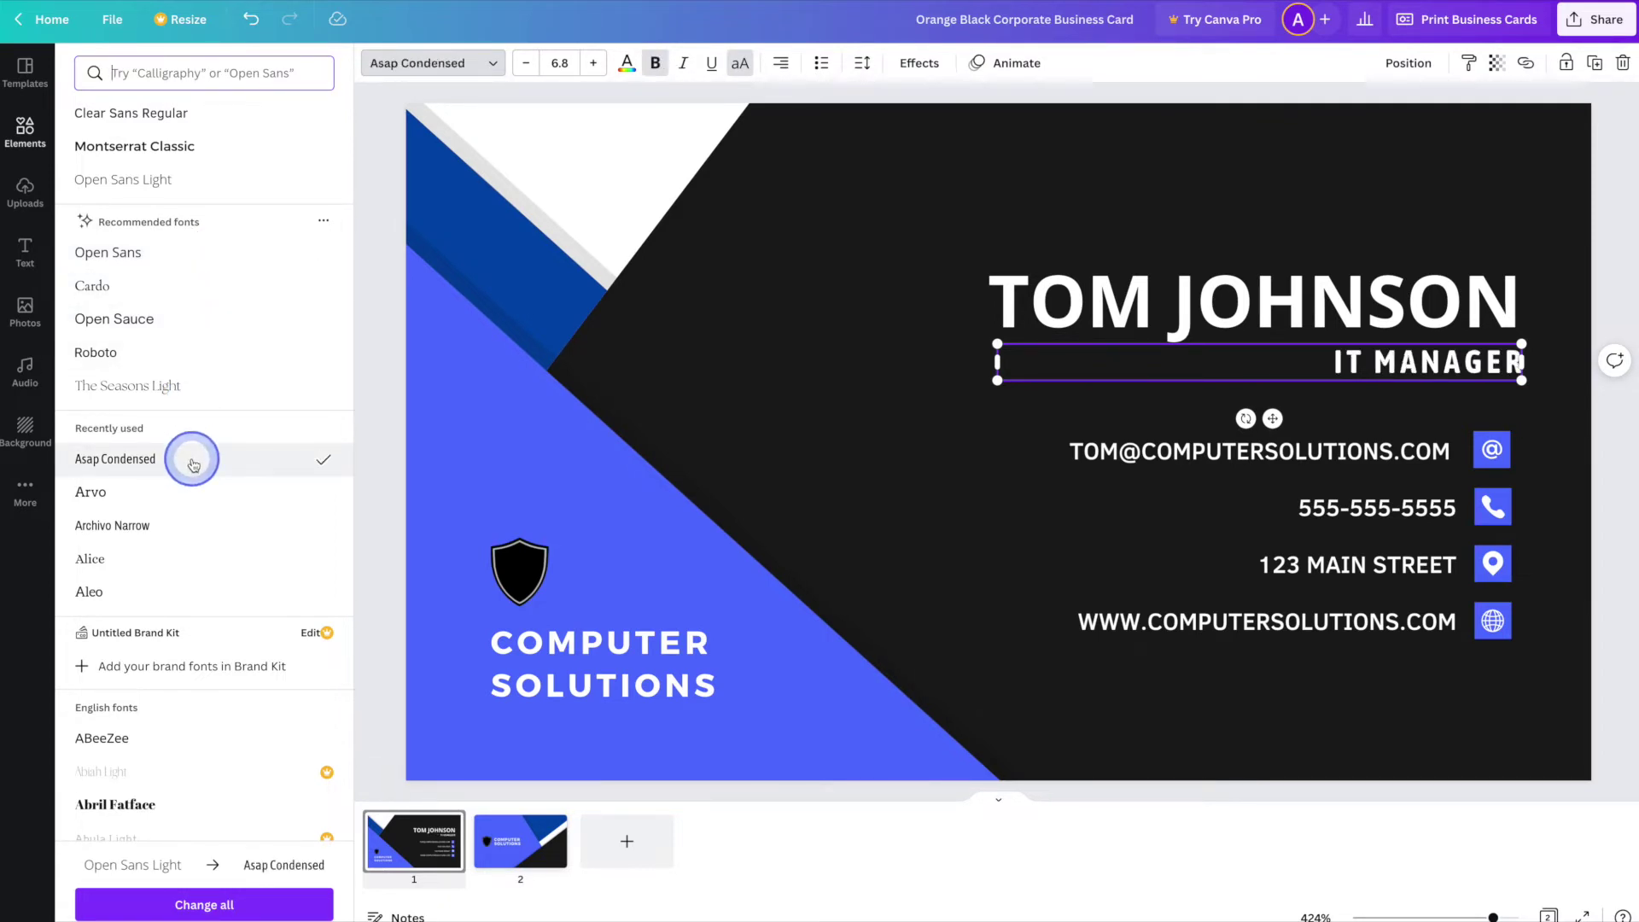
left_click(191, 527)
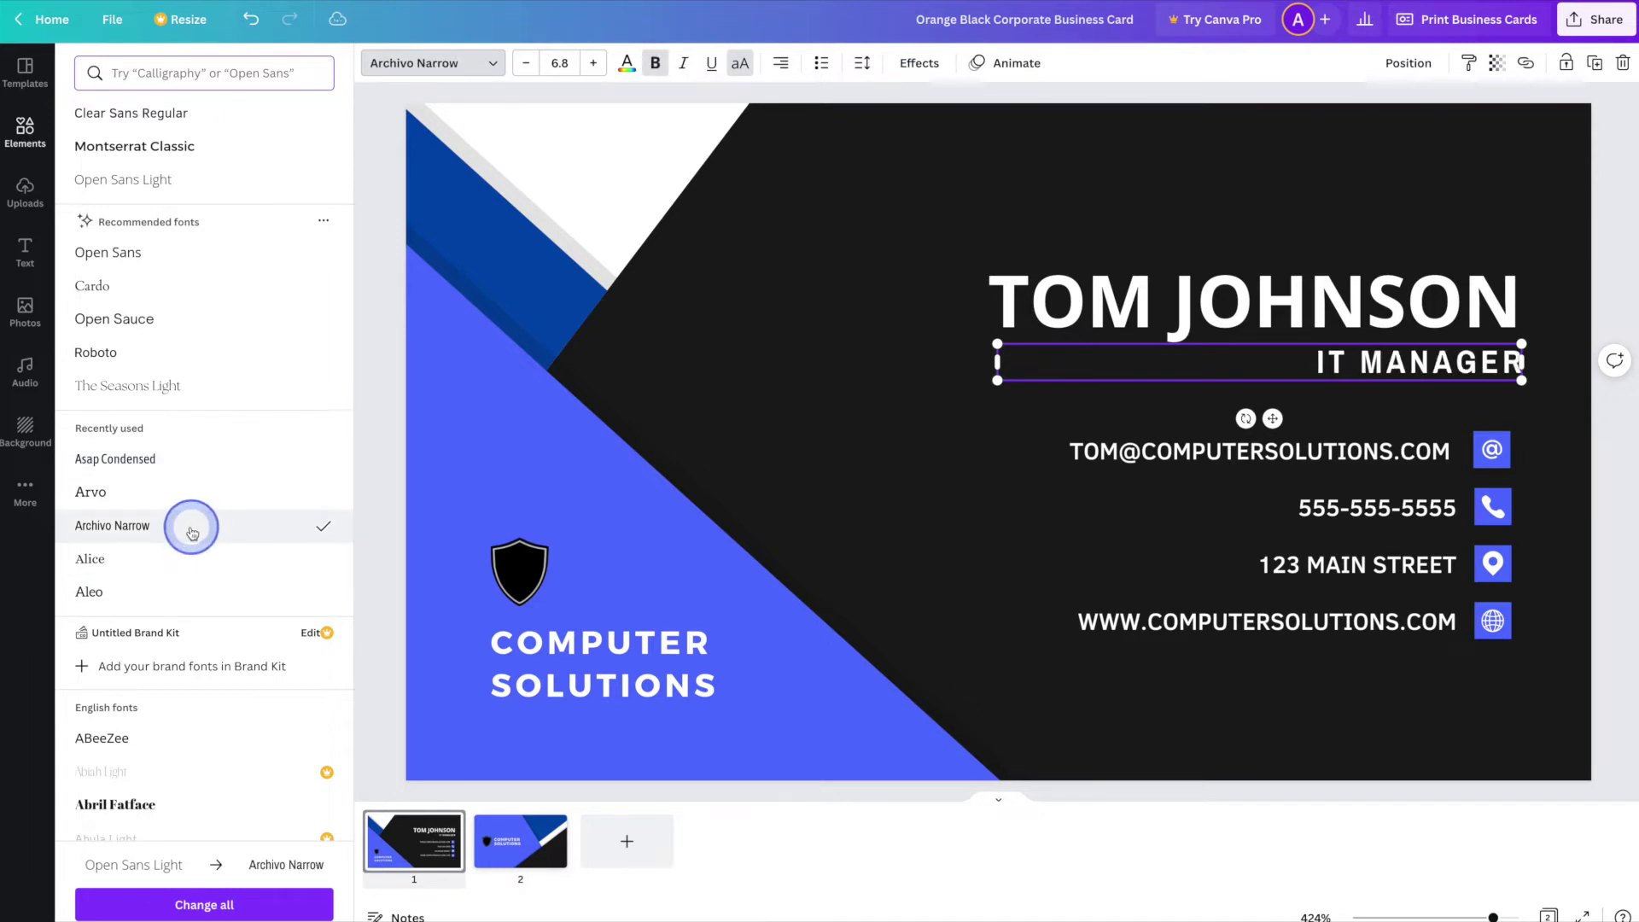
left_click(377, 501)
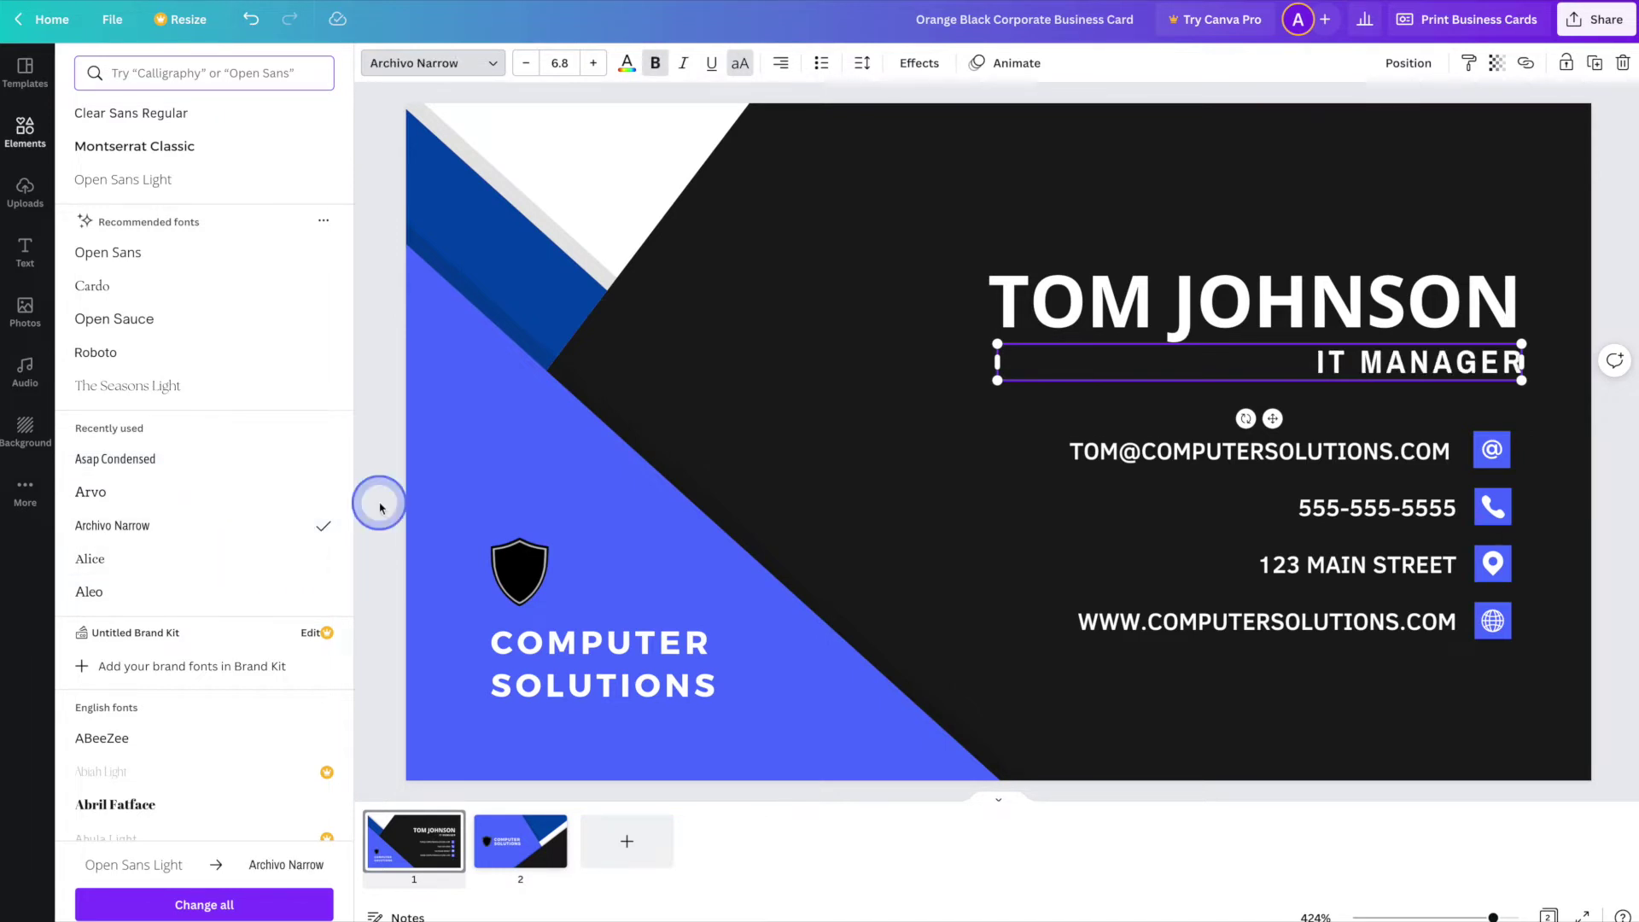
left_click(1269, 754)
- Check both pages of the card and close the template preview
mouse_move(553, 836)
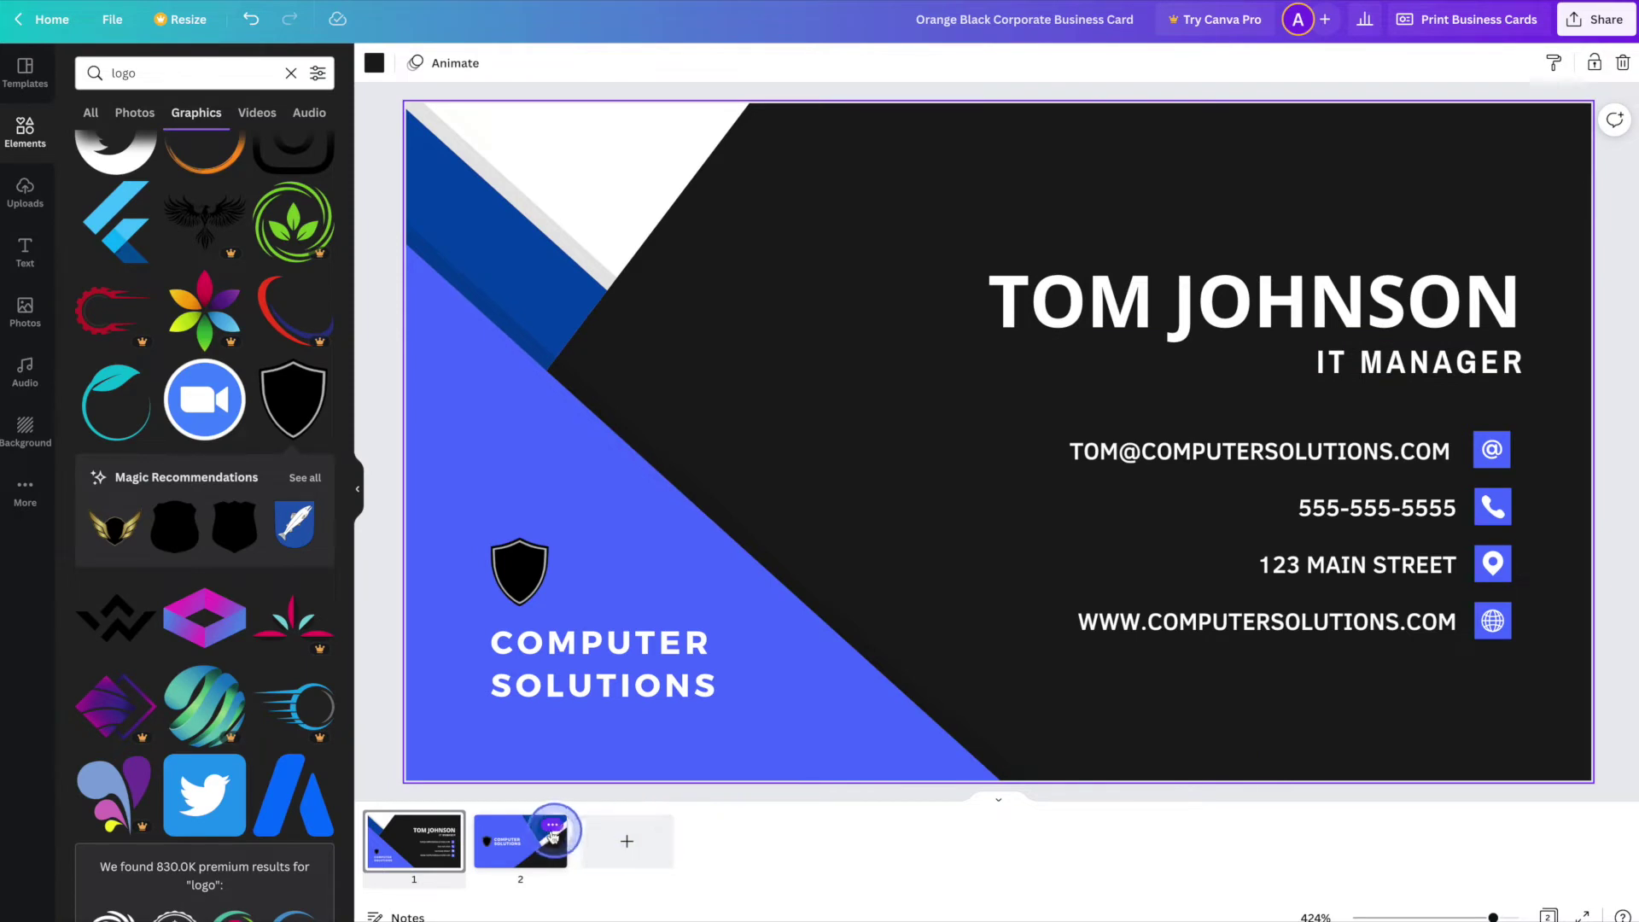
left_click(539, 848)
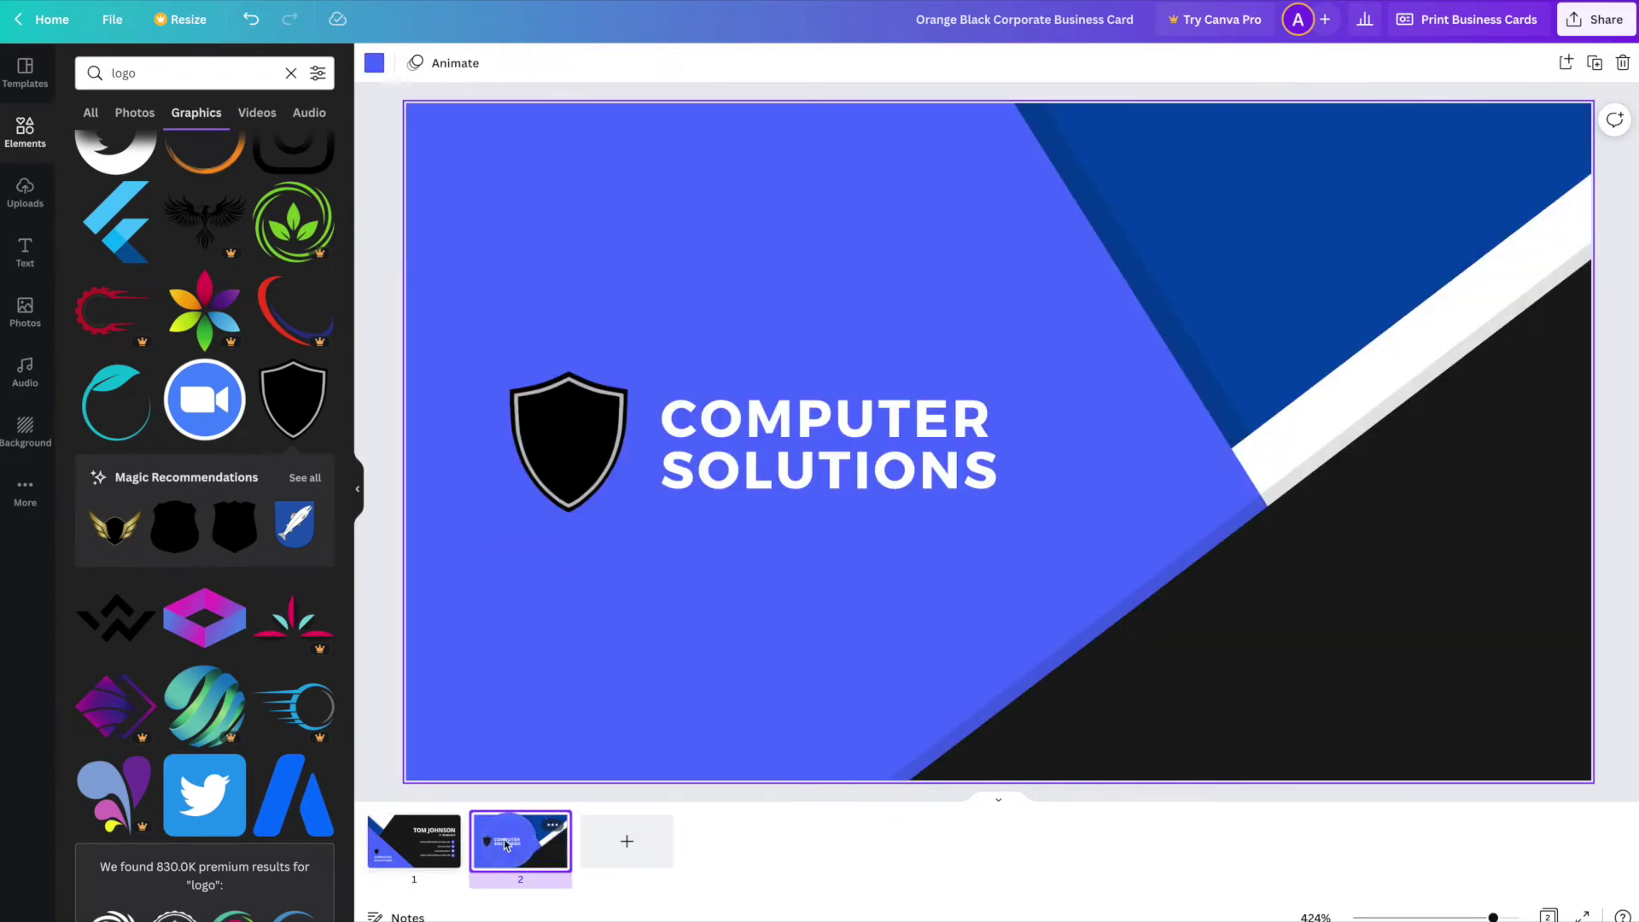
left_click(438, 842)
left_click_drag(475, 649, 487, 601)
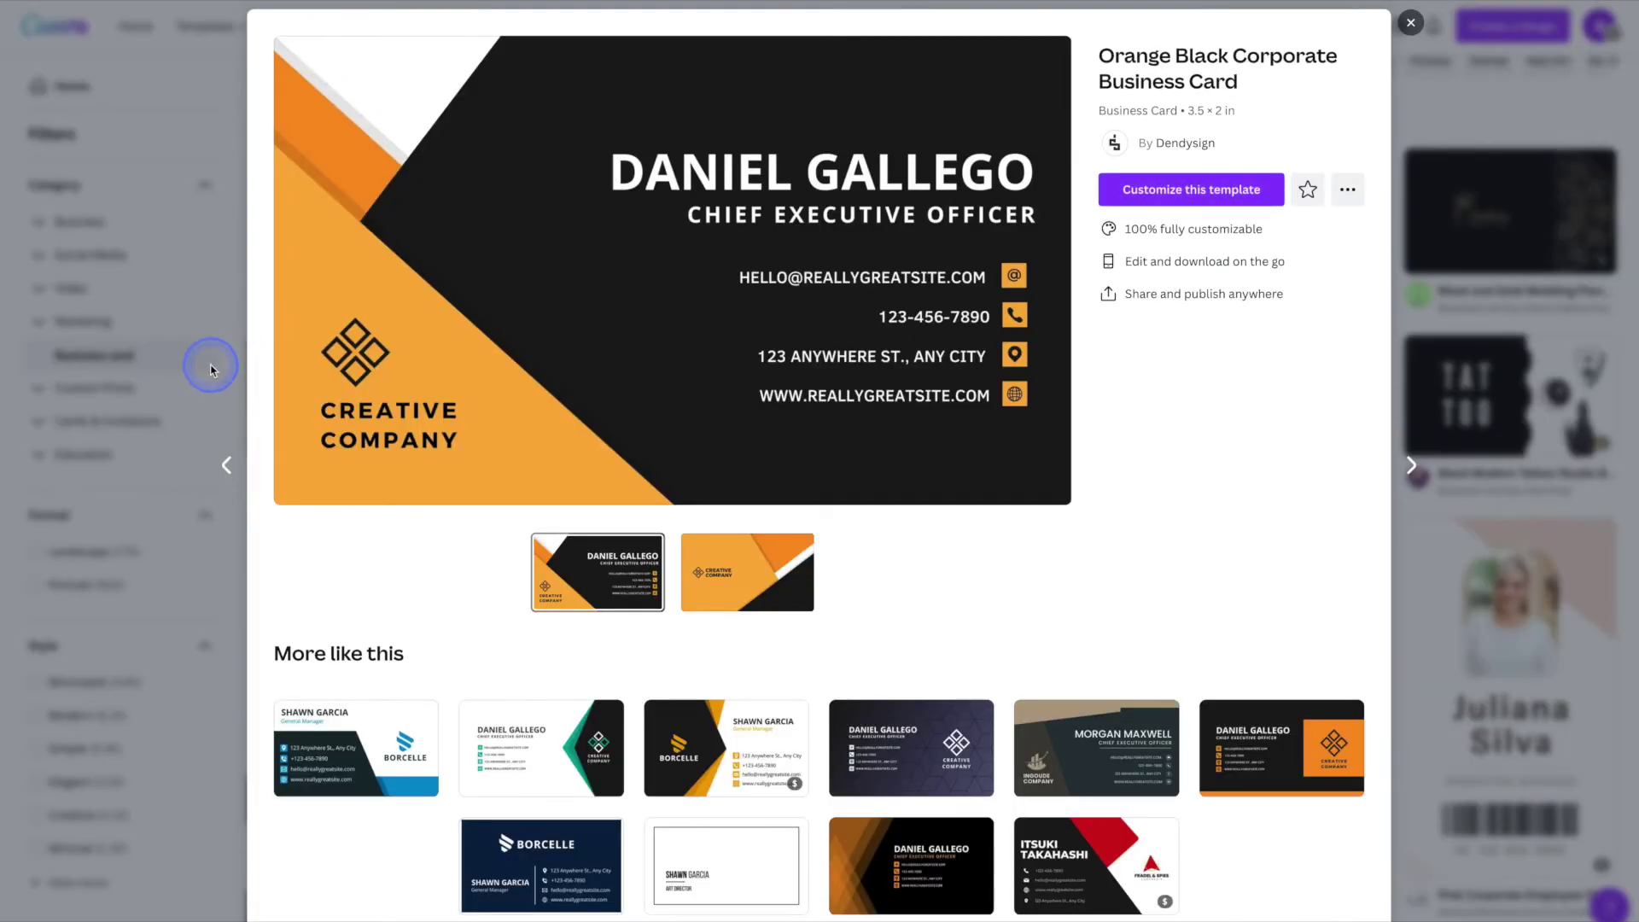
left_click(258, 408)
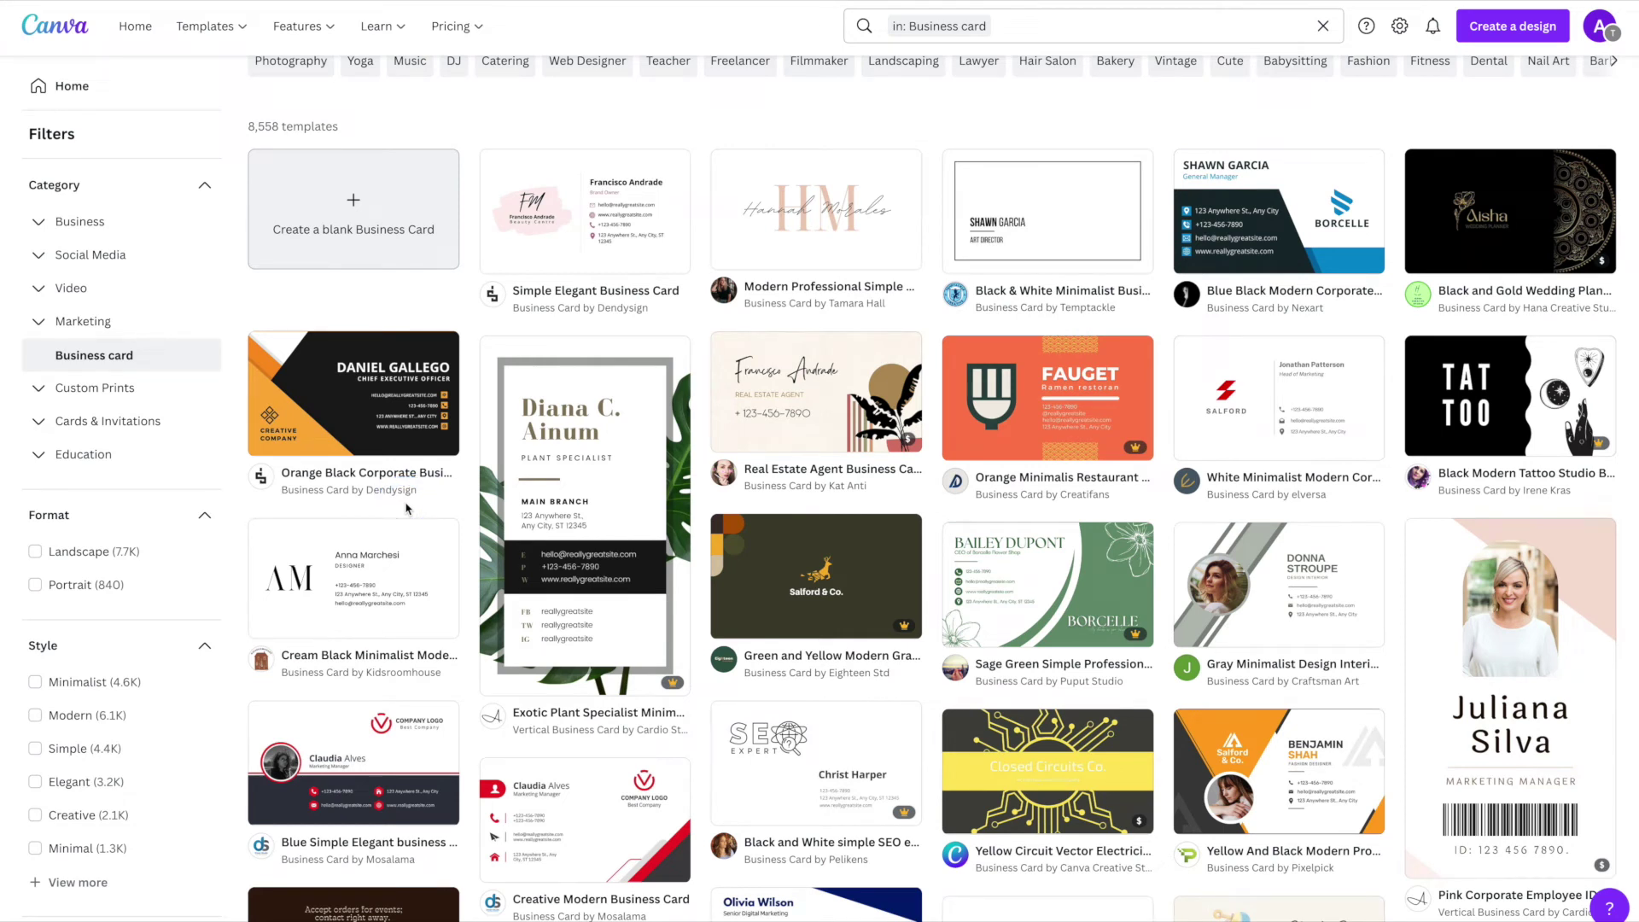
- Filter the Business card templates to Portrait format only
mouse_move(623, 402)
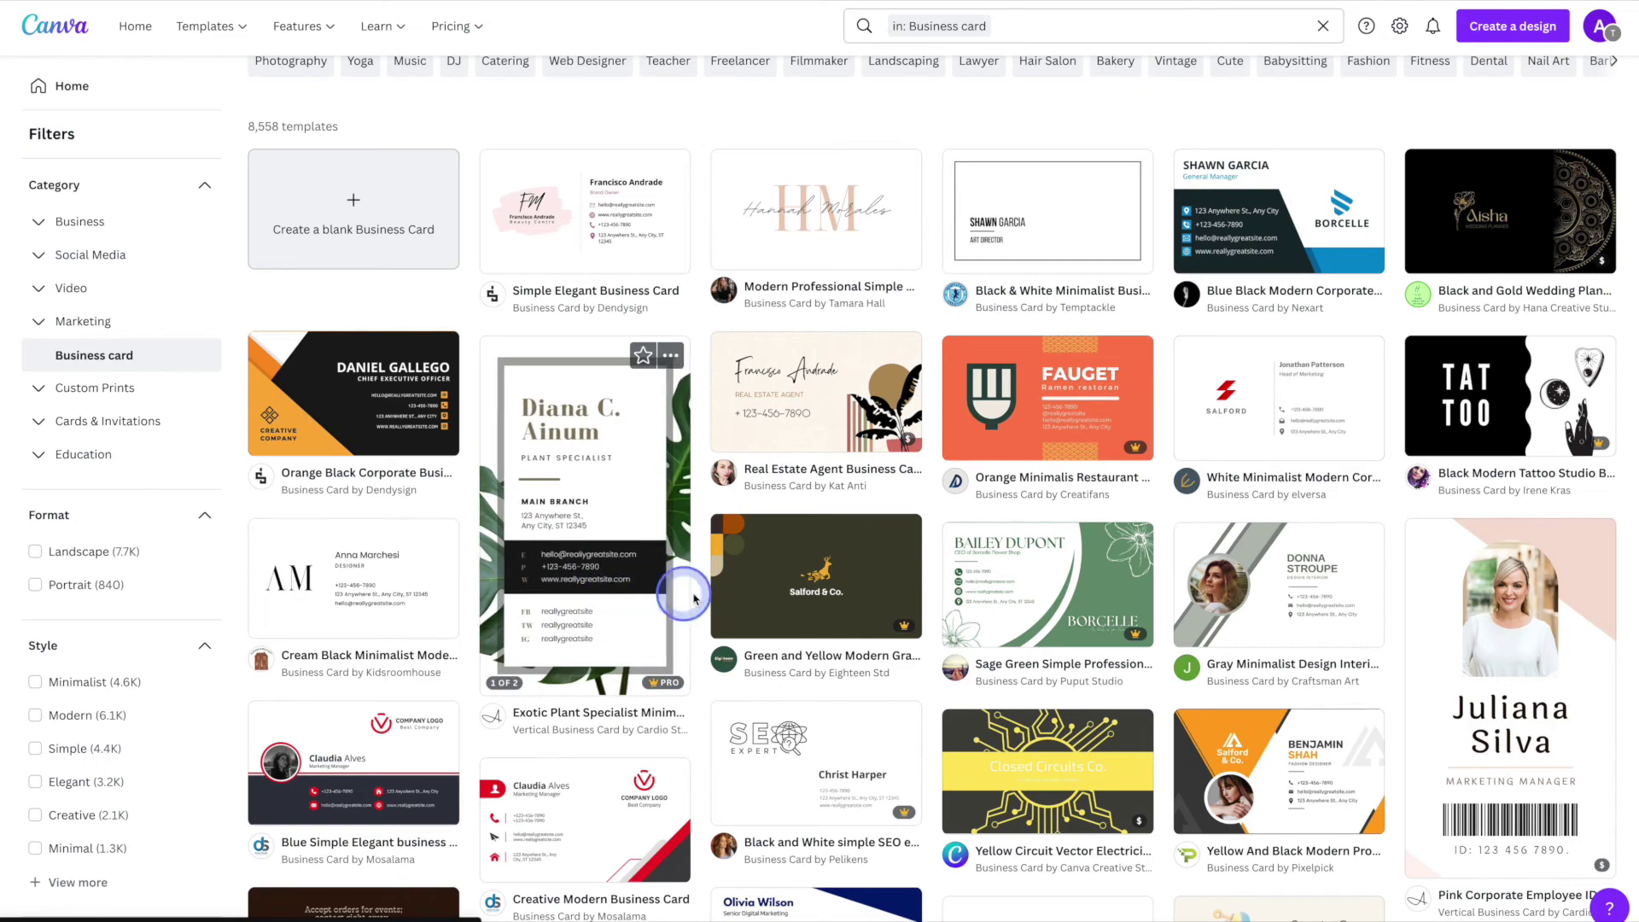
mouse_move(779, 600)
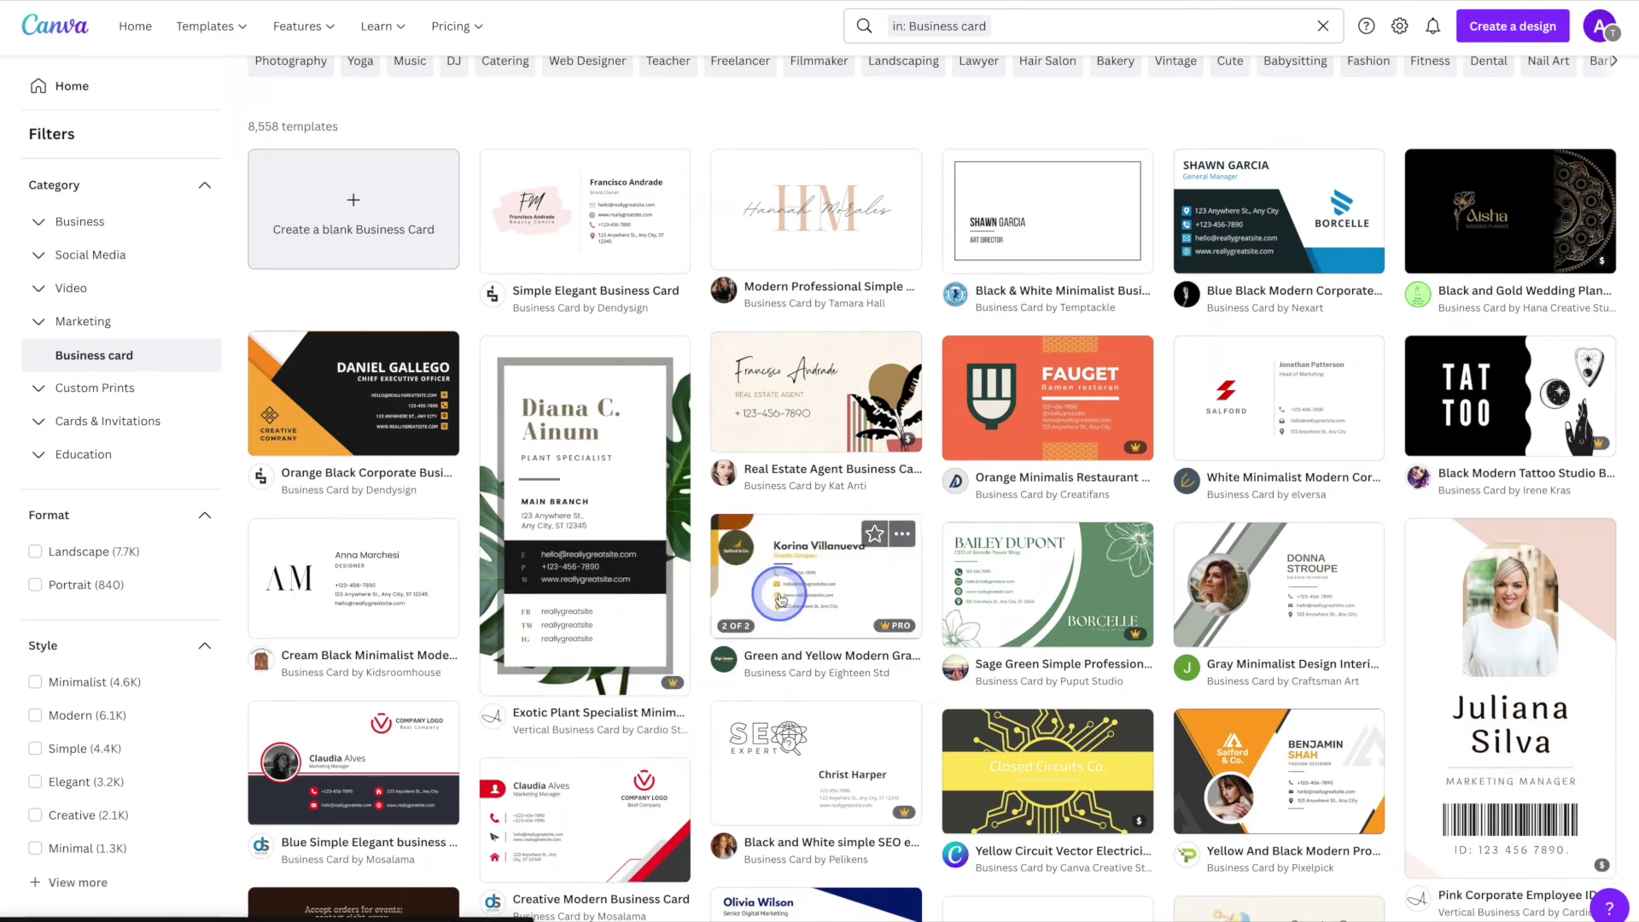
scroll(780, 601, "down", 4)
scroll(780, 600, "down", 9)
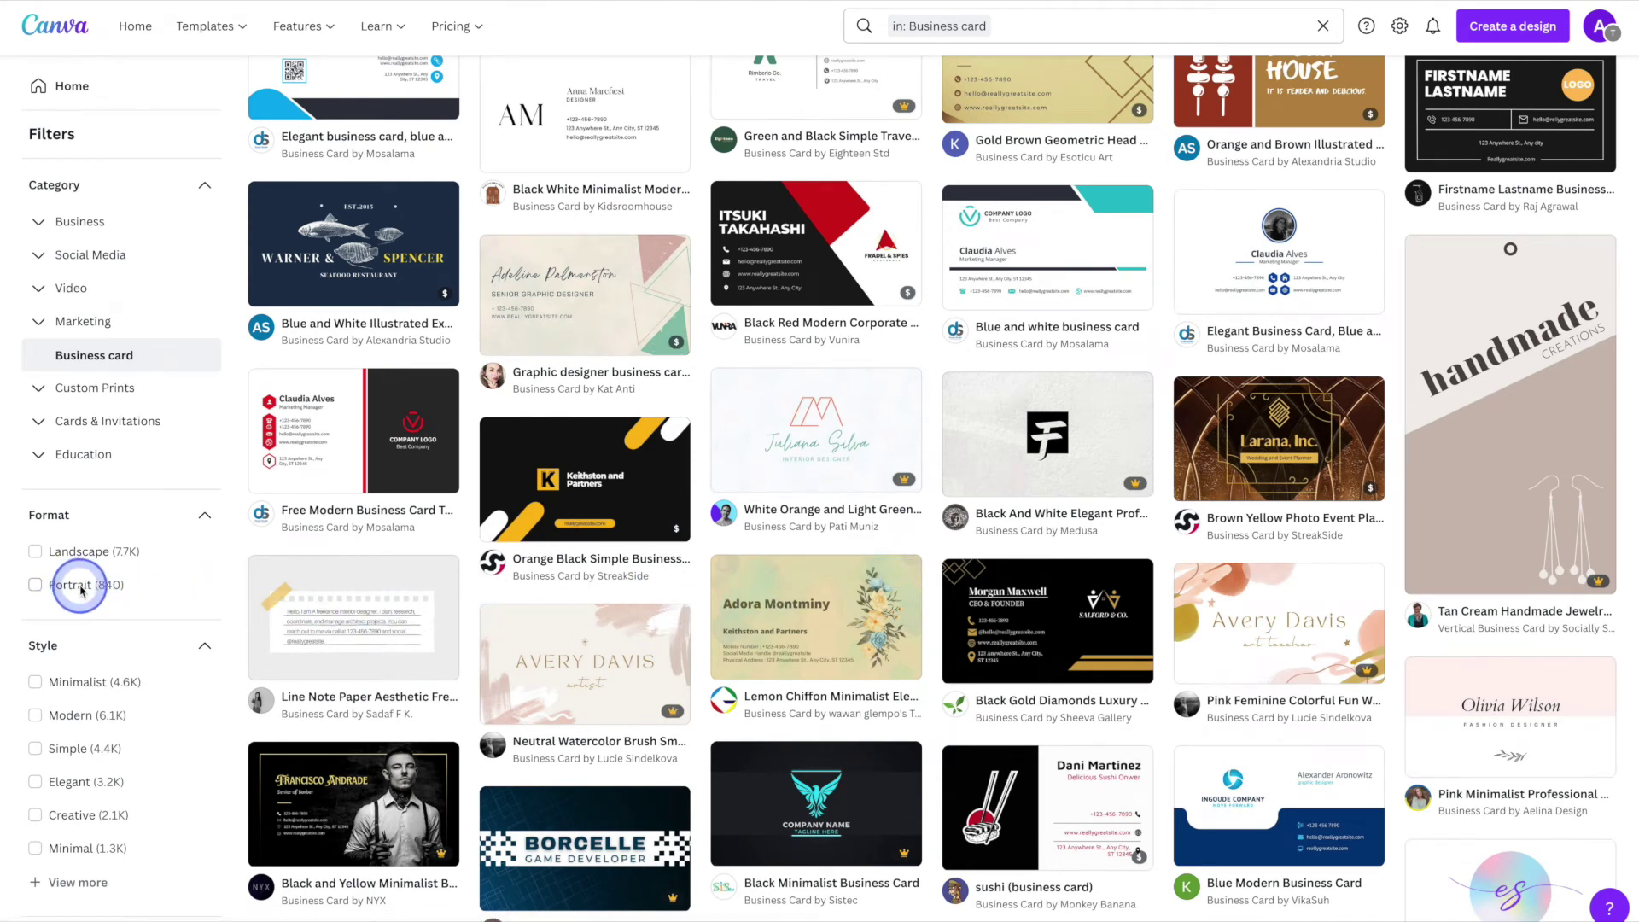
left_click(35, 586)
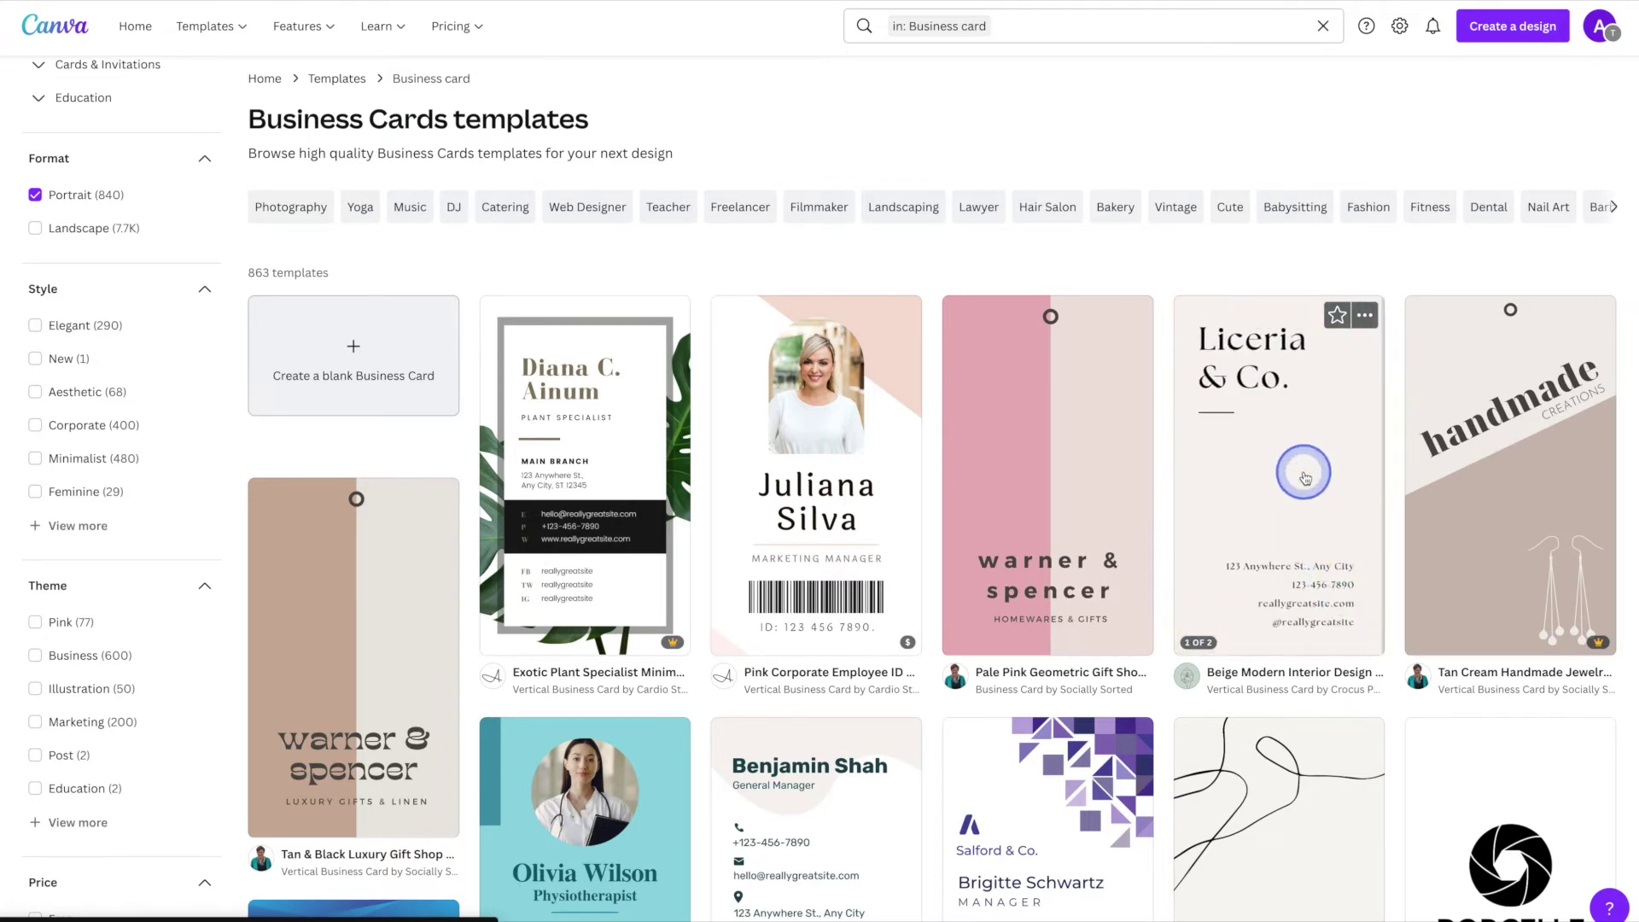
- Start a new design from the Beige Modern Interior Design Studio template
left_click(1304, 476)
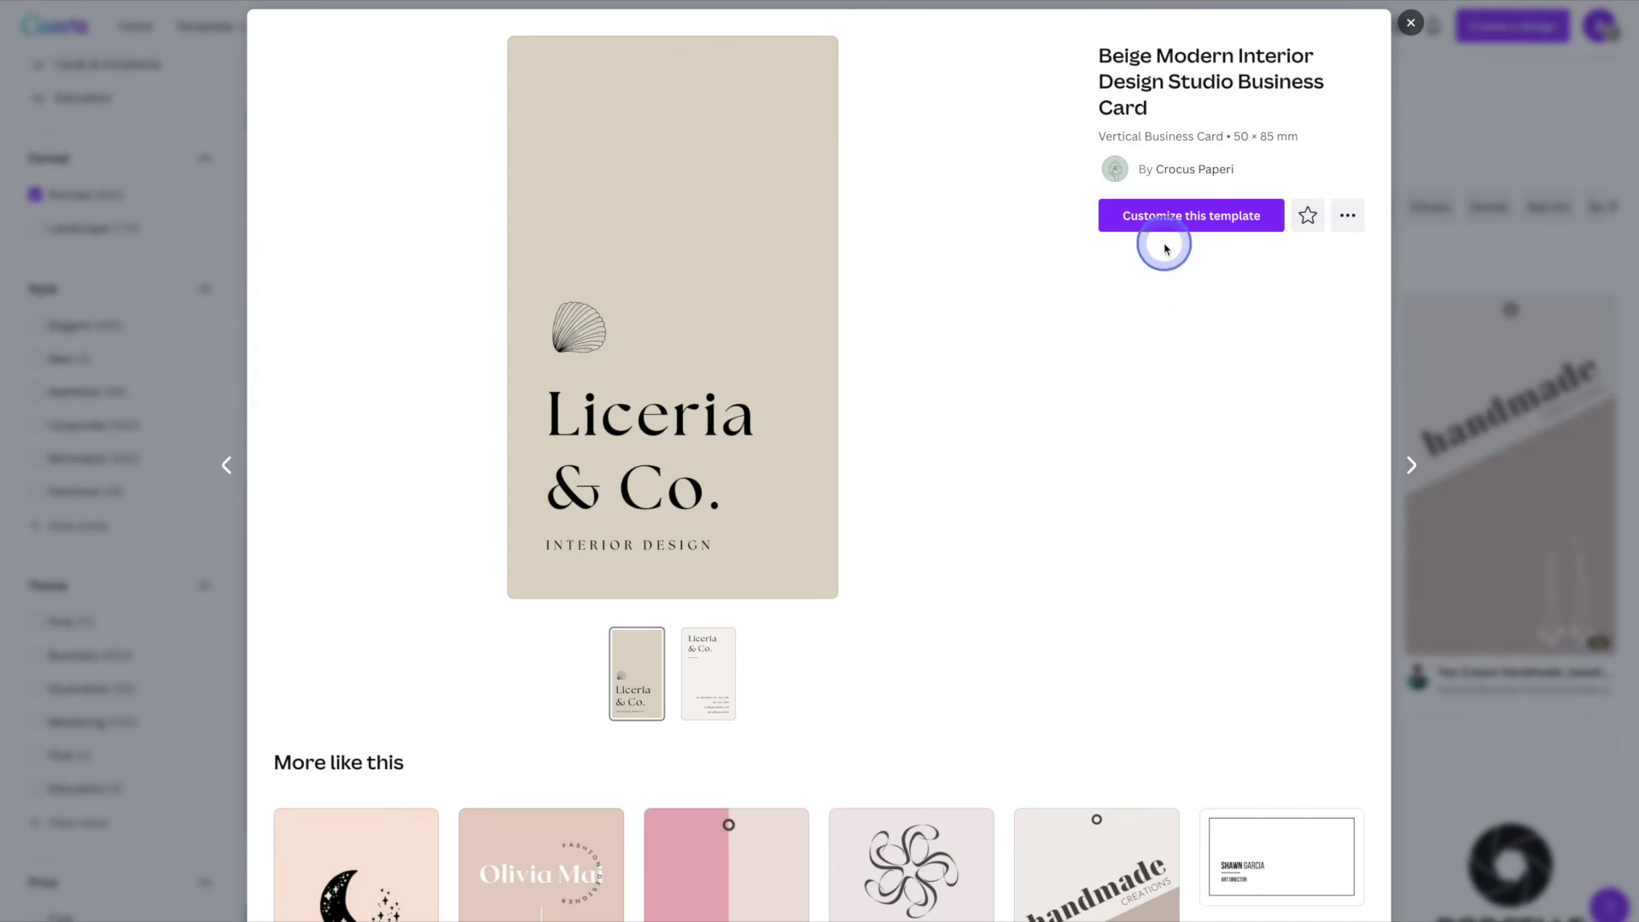
left_click(1191, 224)
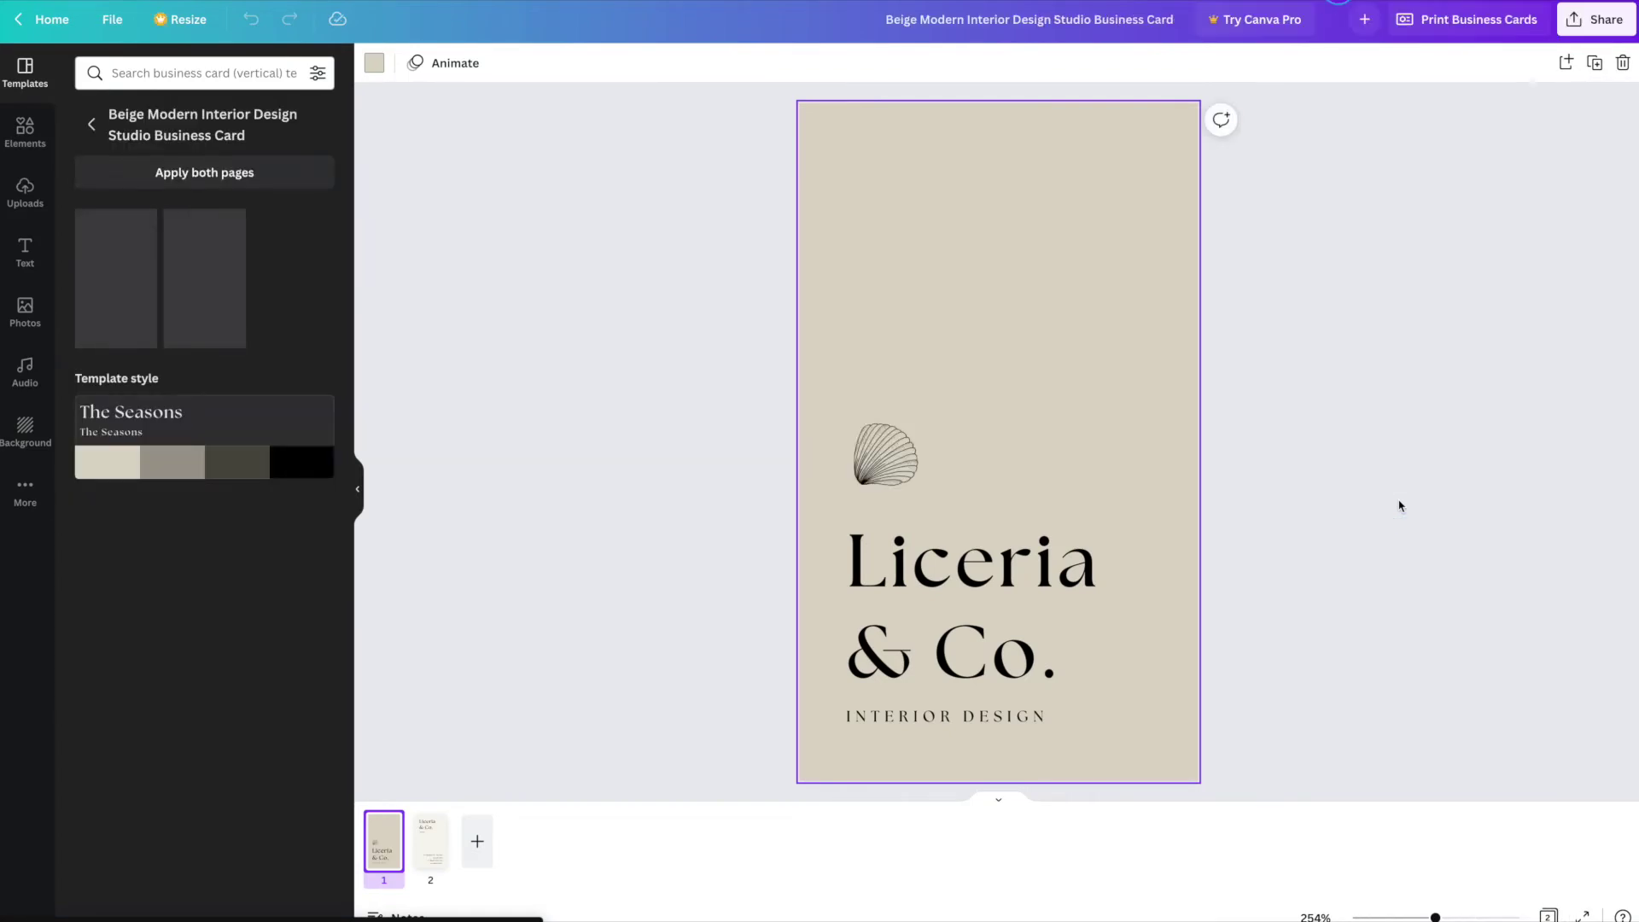
left_click(1372, 525)
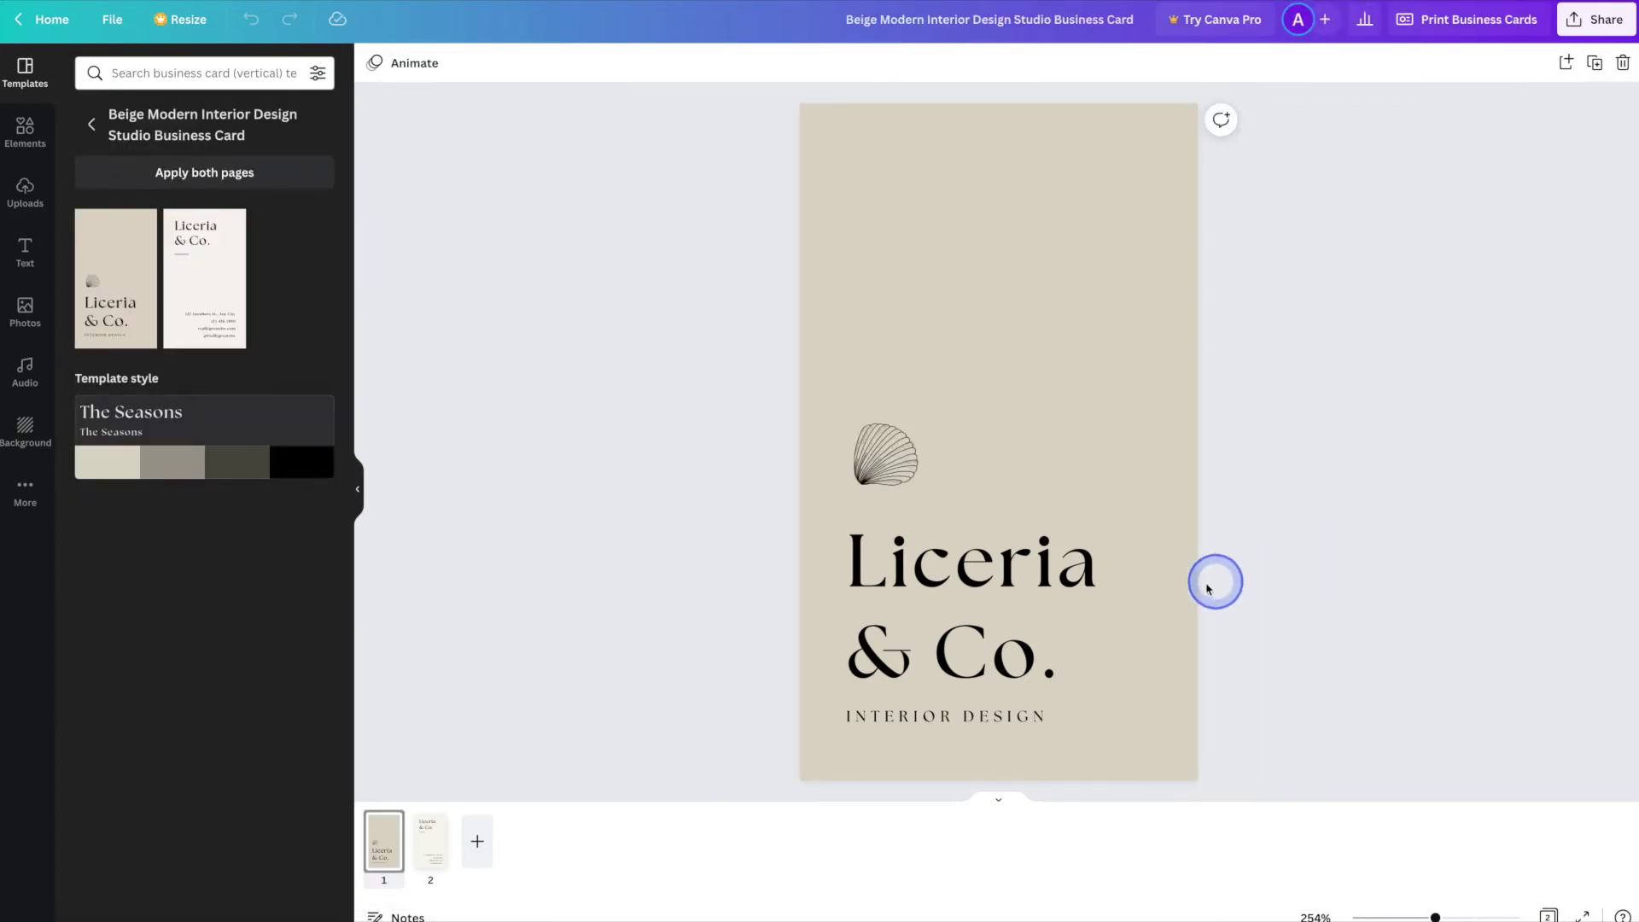
- Retitle the front Green Moon on two lines and change the tagline to NATURAL PRODUCTS
left_click(968, 574)
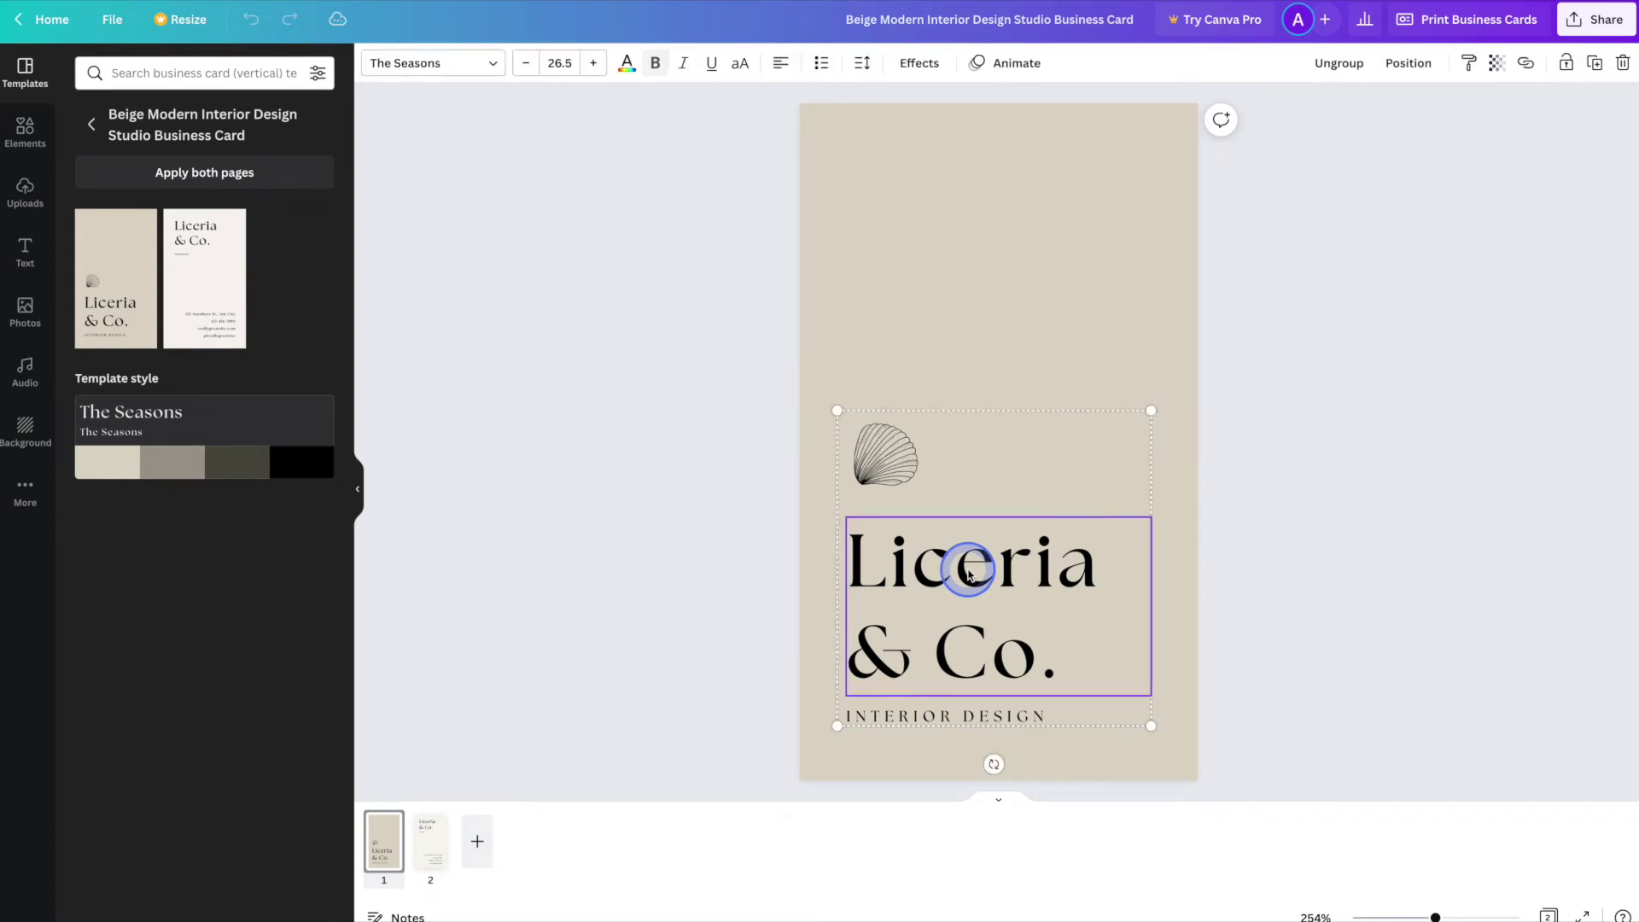
left_click(969, 574)
type("Green")
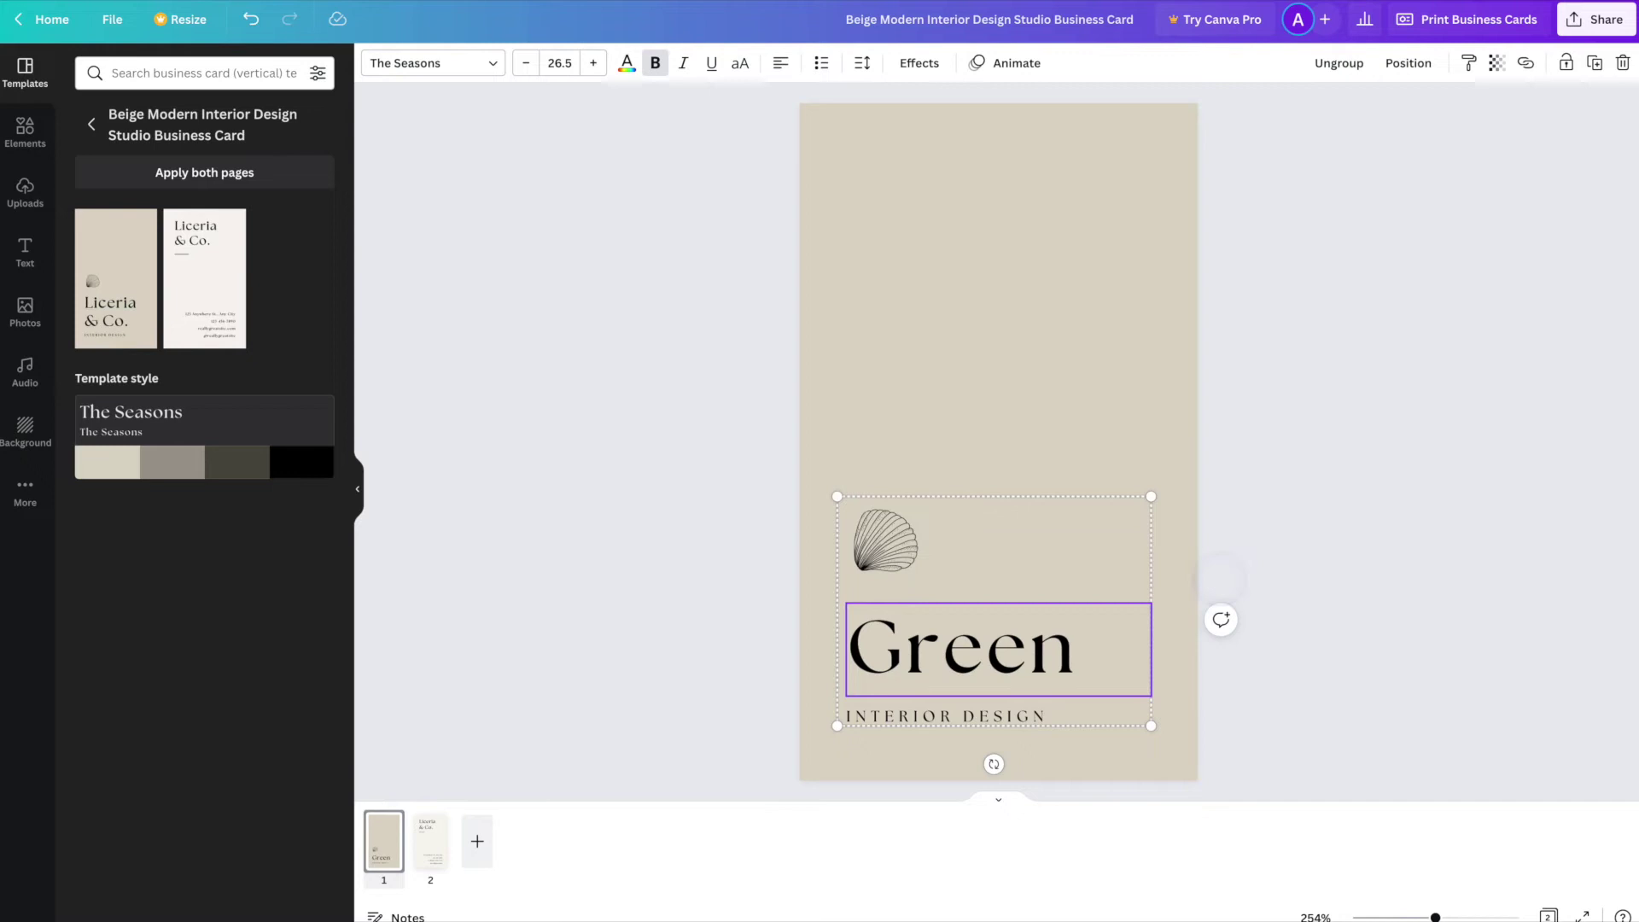
key("Return")
type("Moon")
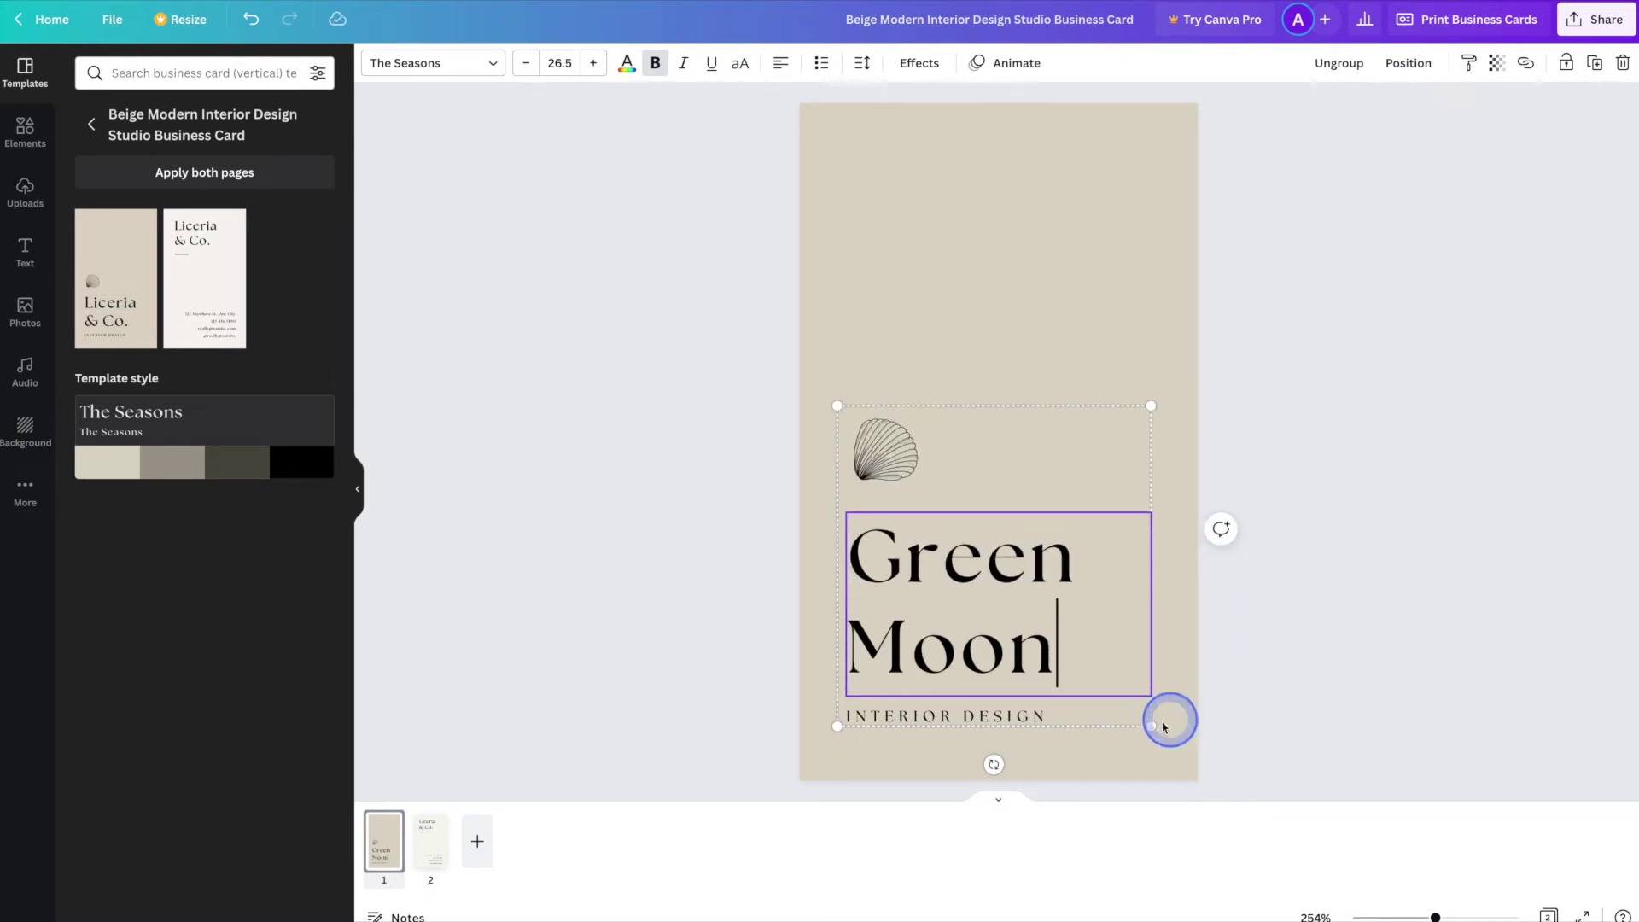
double_click(973, 721)
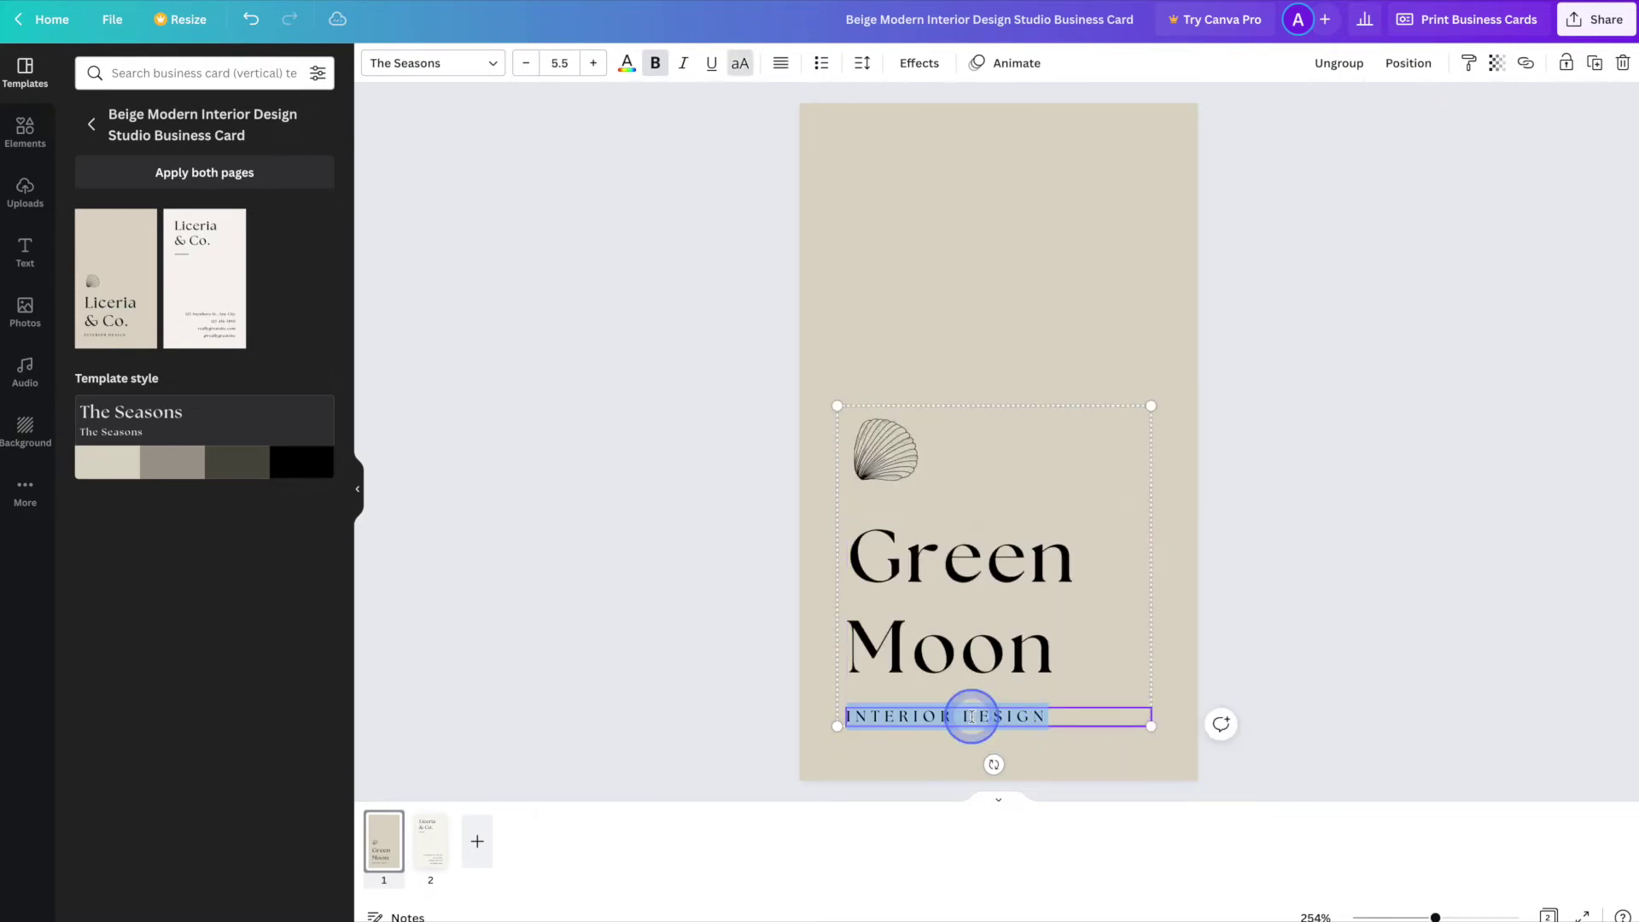
type("NATURAL PRODUCTS")
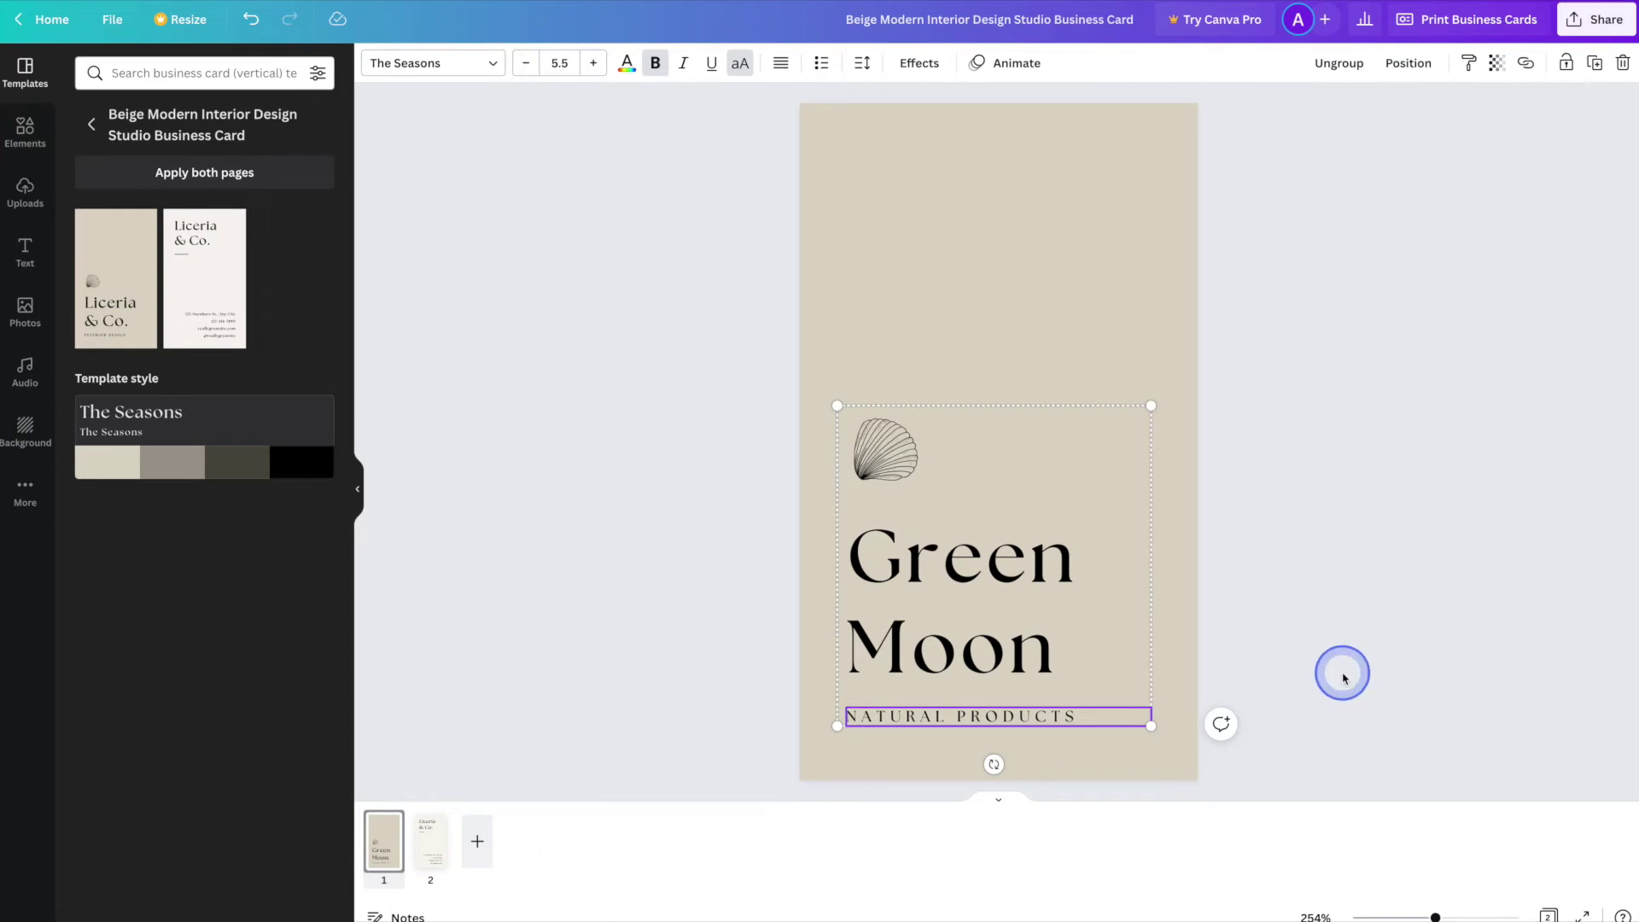
left_click(1218, 673)
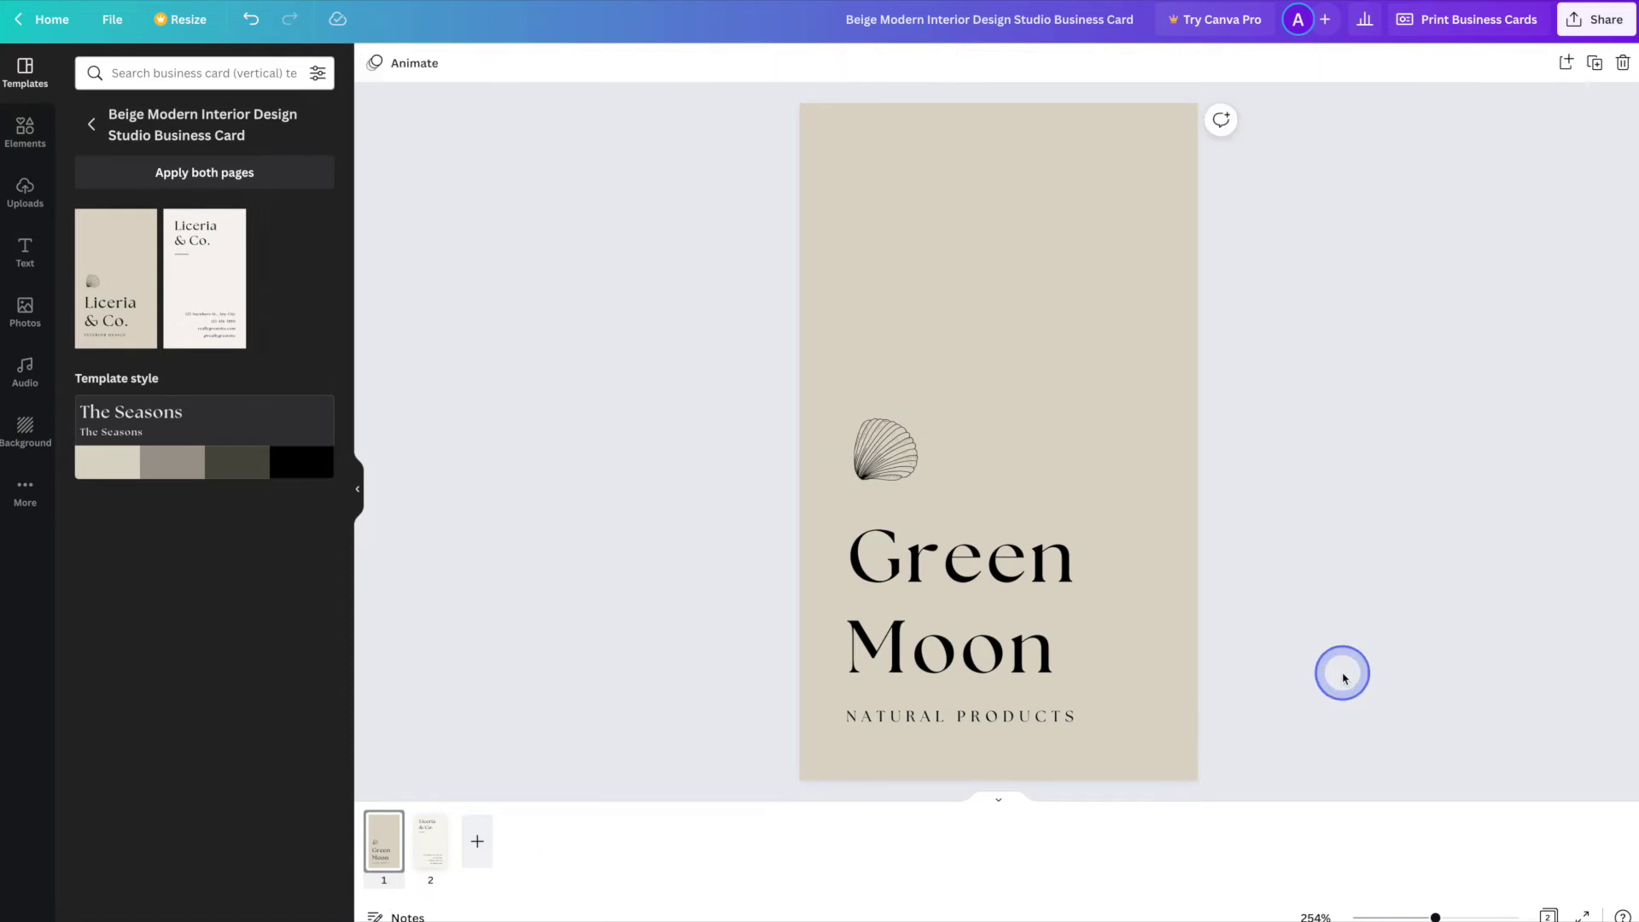
- Ungroup the shell, title and tagline, then select the shell drawing
left_click(1001, 570)
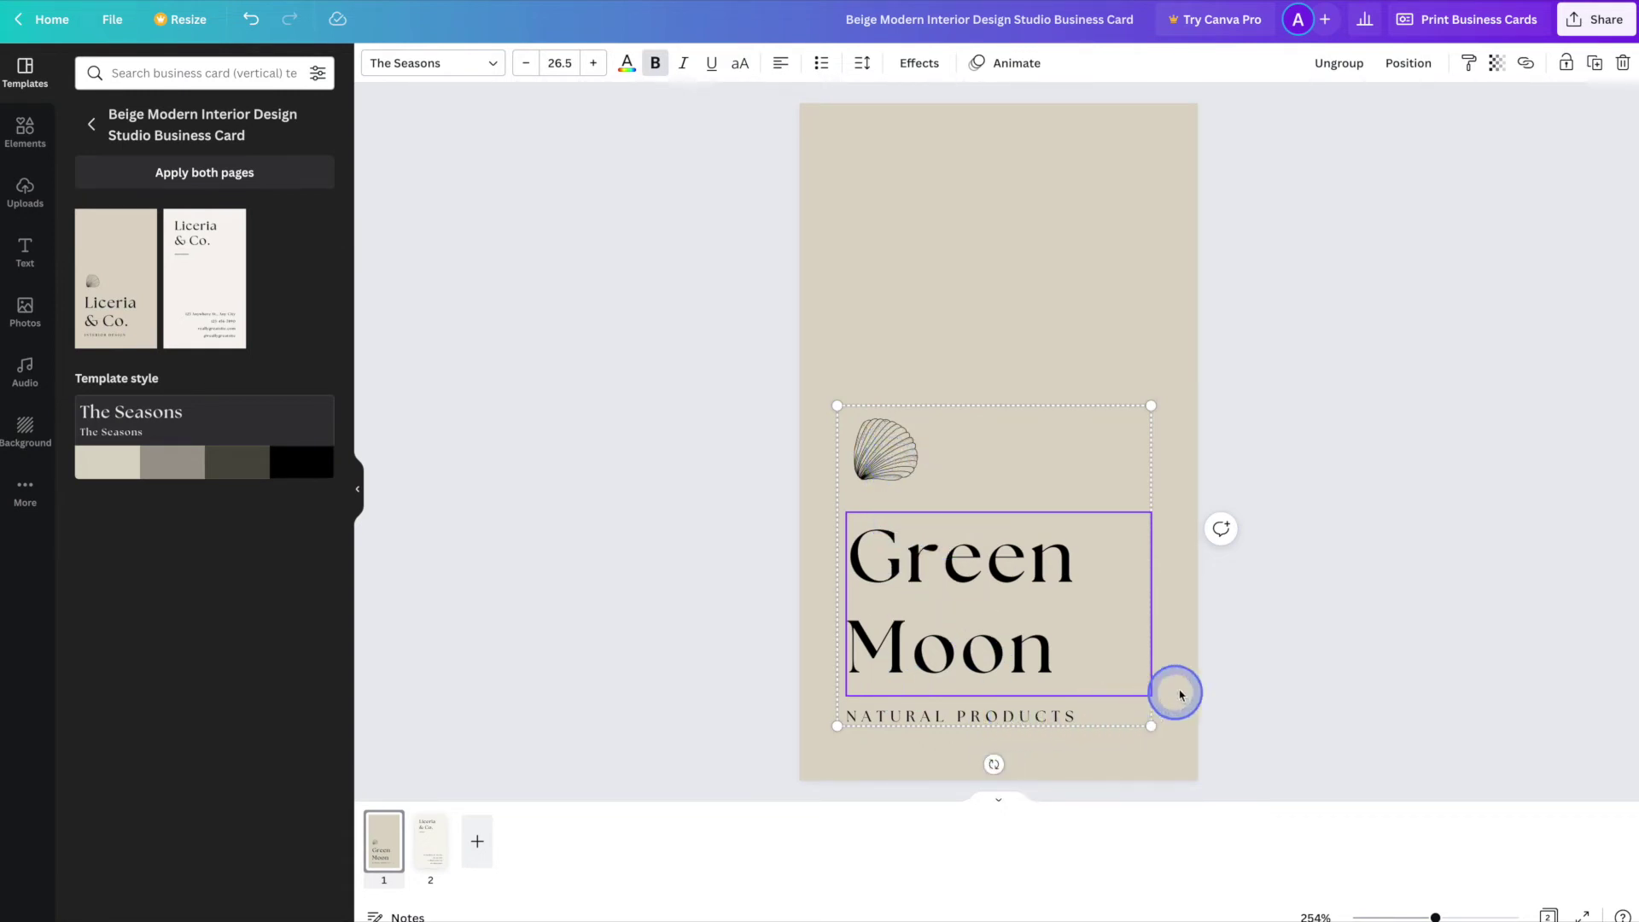
left_click(1336, 66)
left_click(1304, 597)
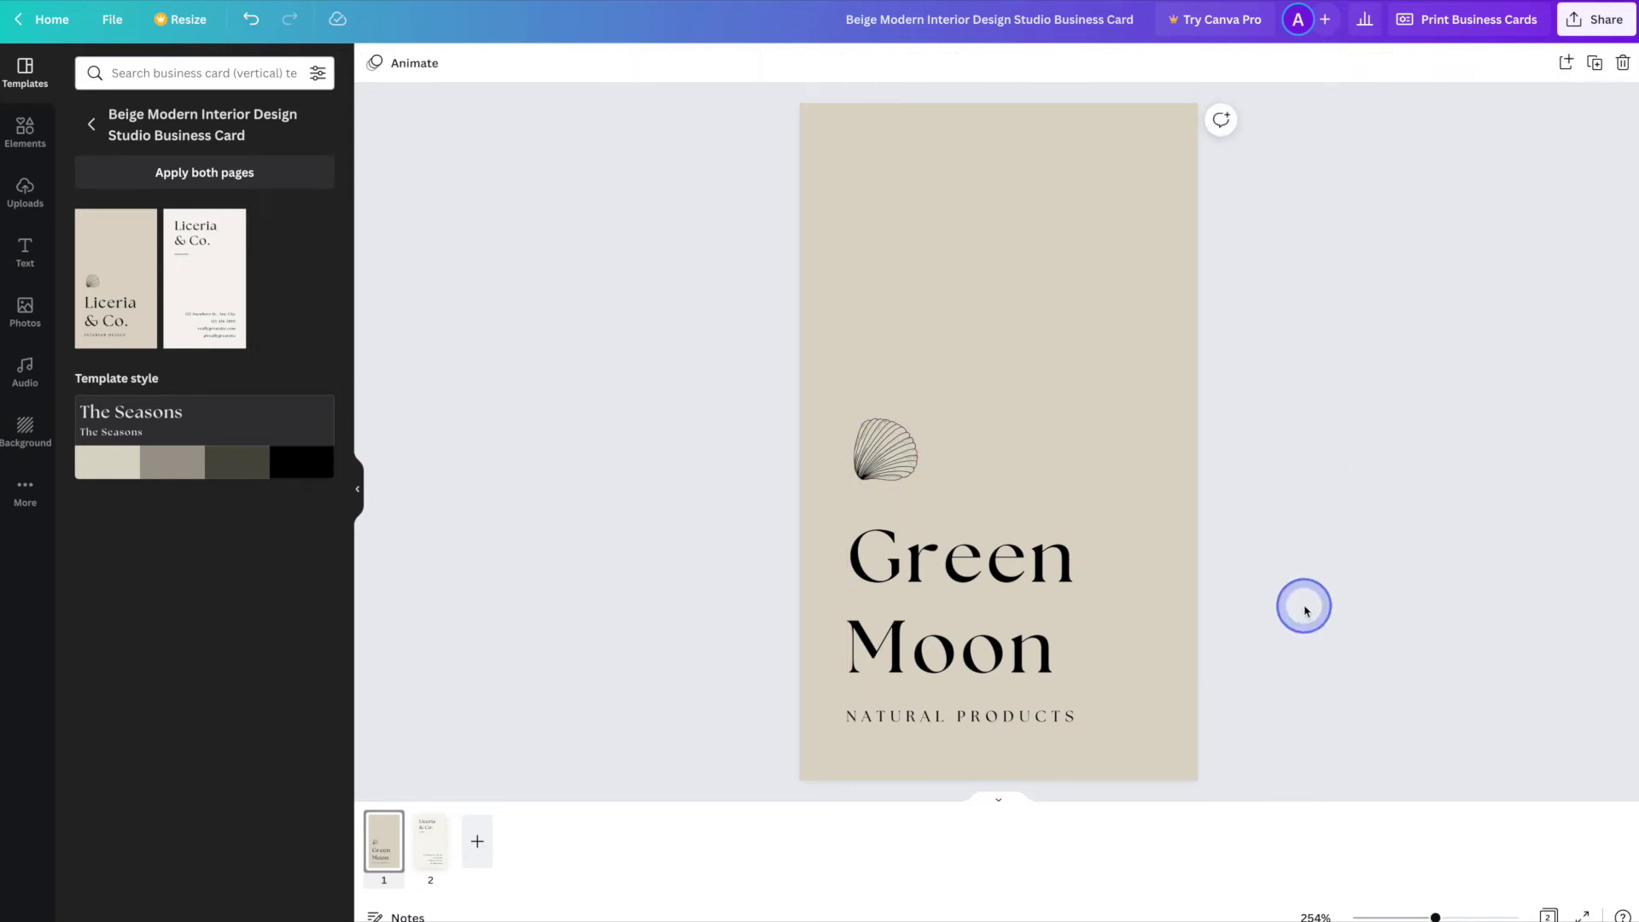
left_click(902, 468)
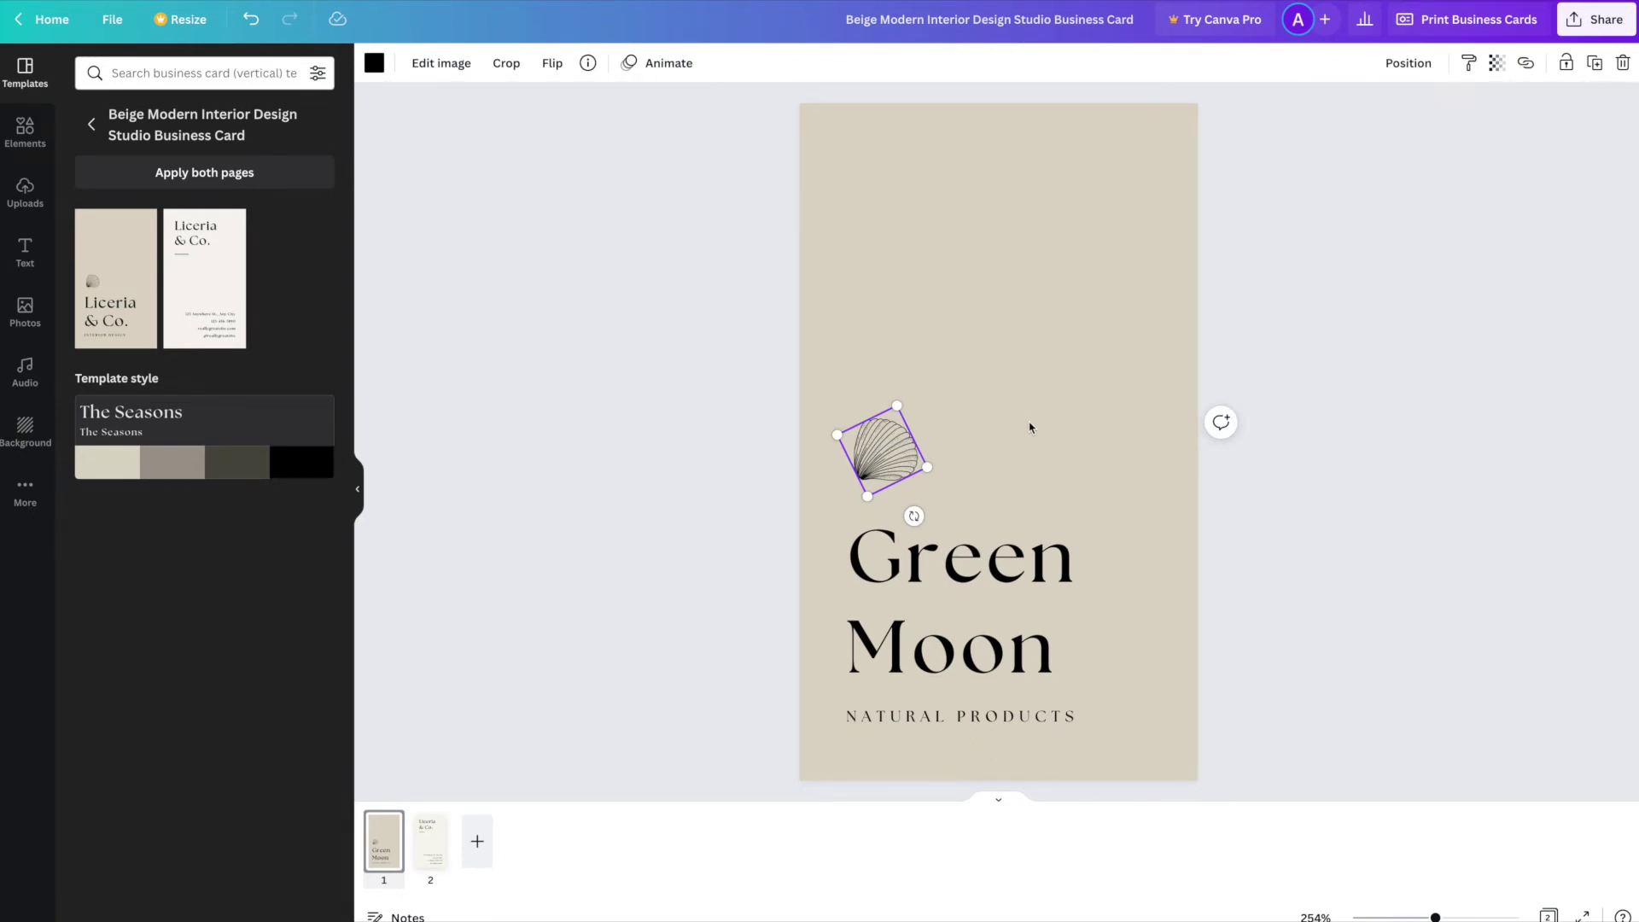
- Delete the shell graphic from the card front and open the Elements library
key("Delete")
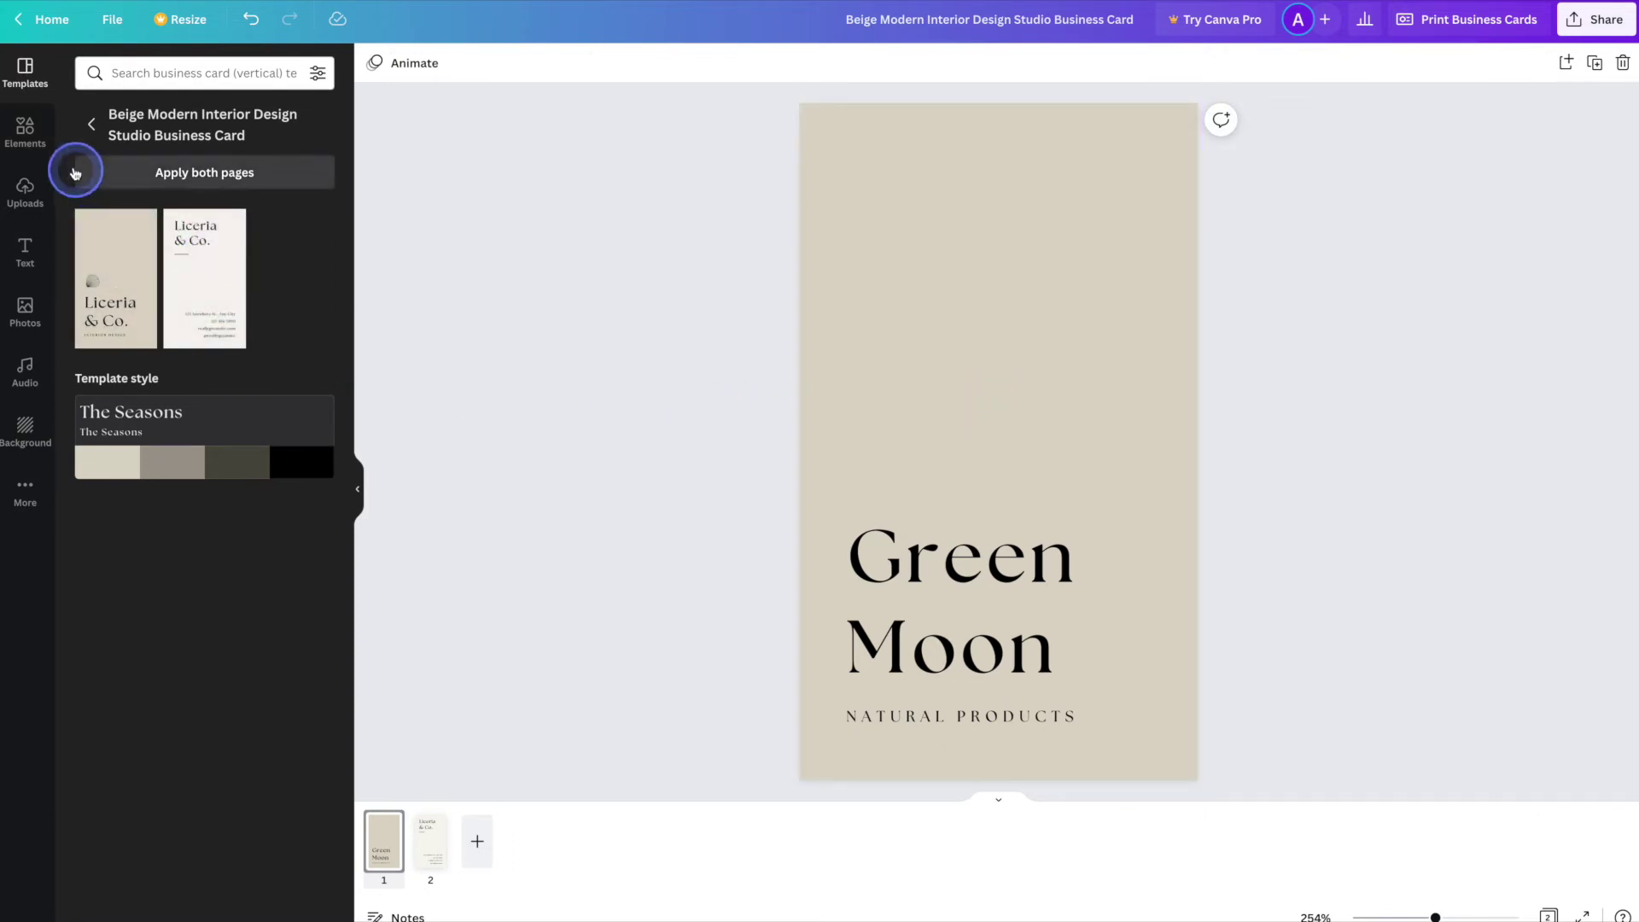
left_click(29, 132)
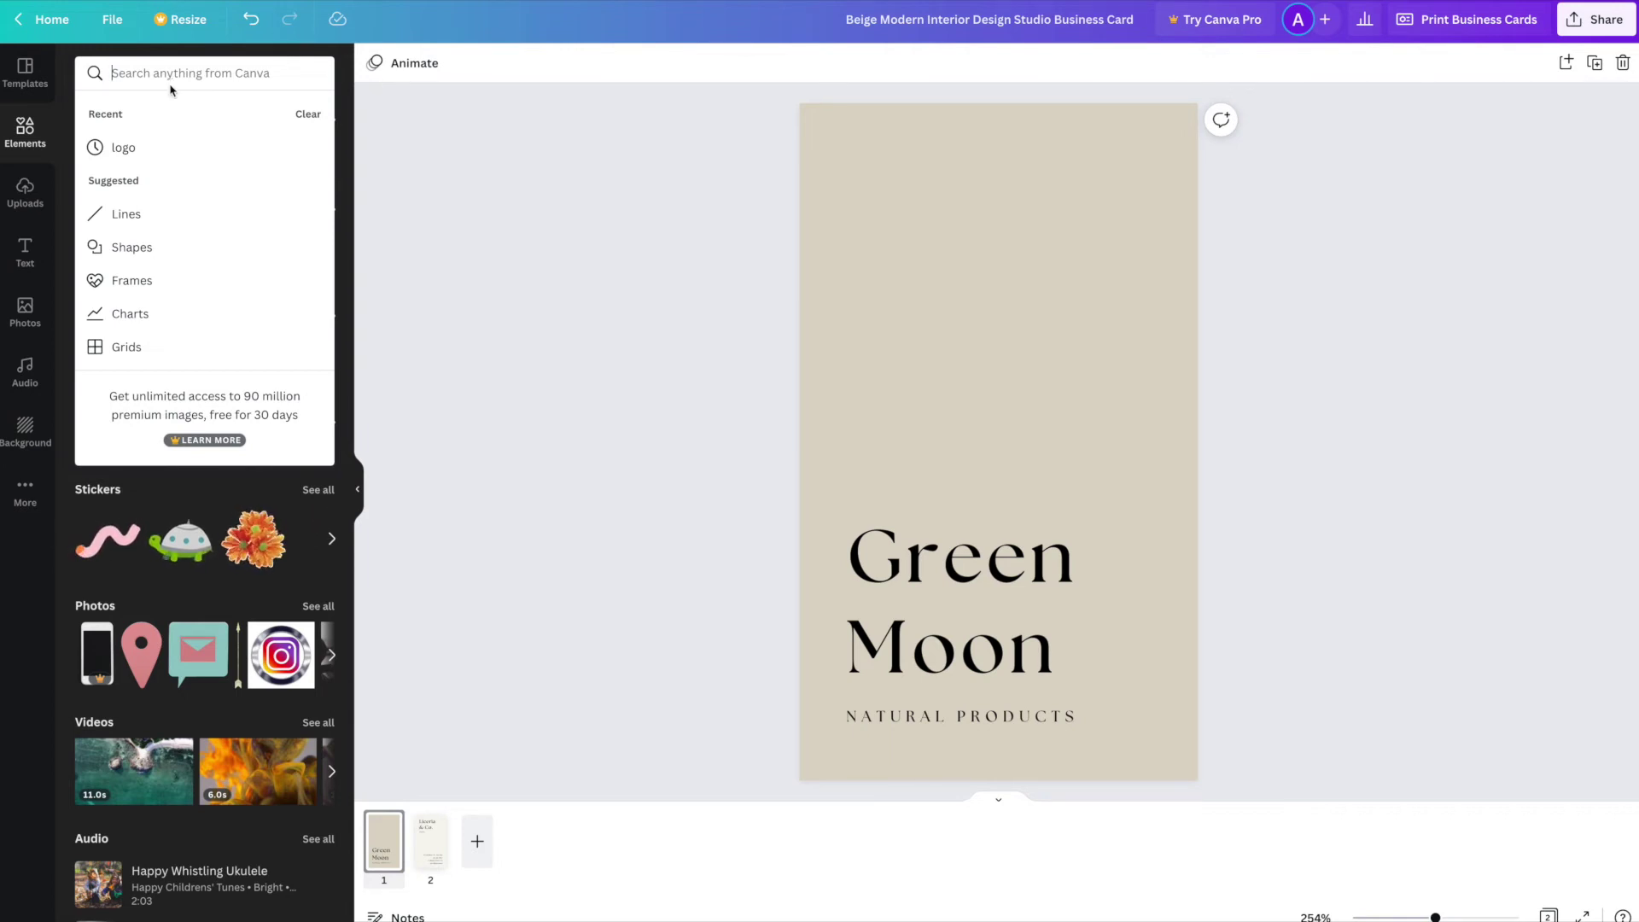
- Add a white leaf outline from a 'leaf' search, tilt it to 50° and shrink it
type("leaf")
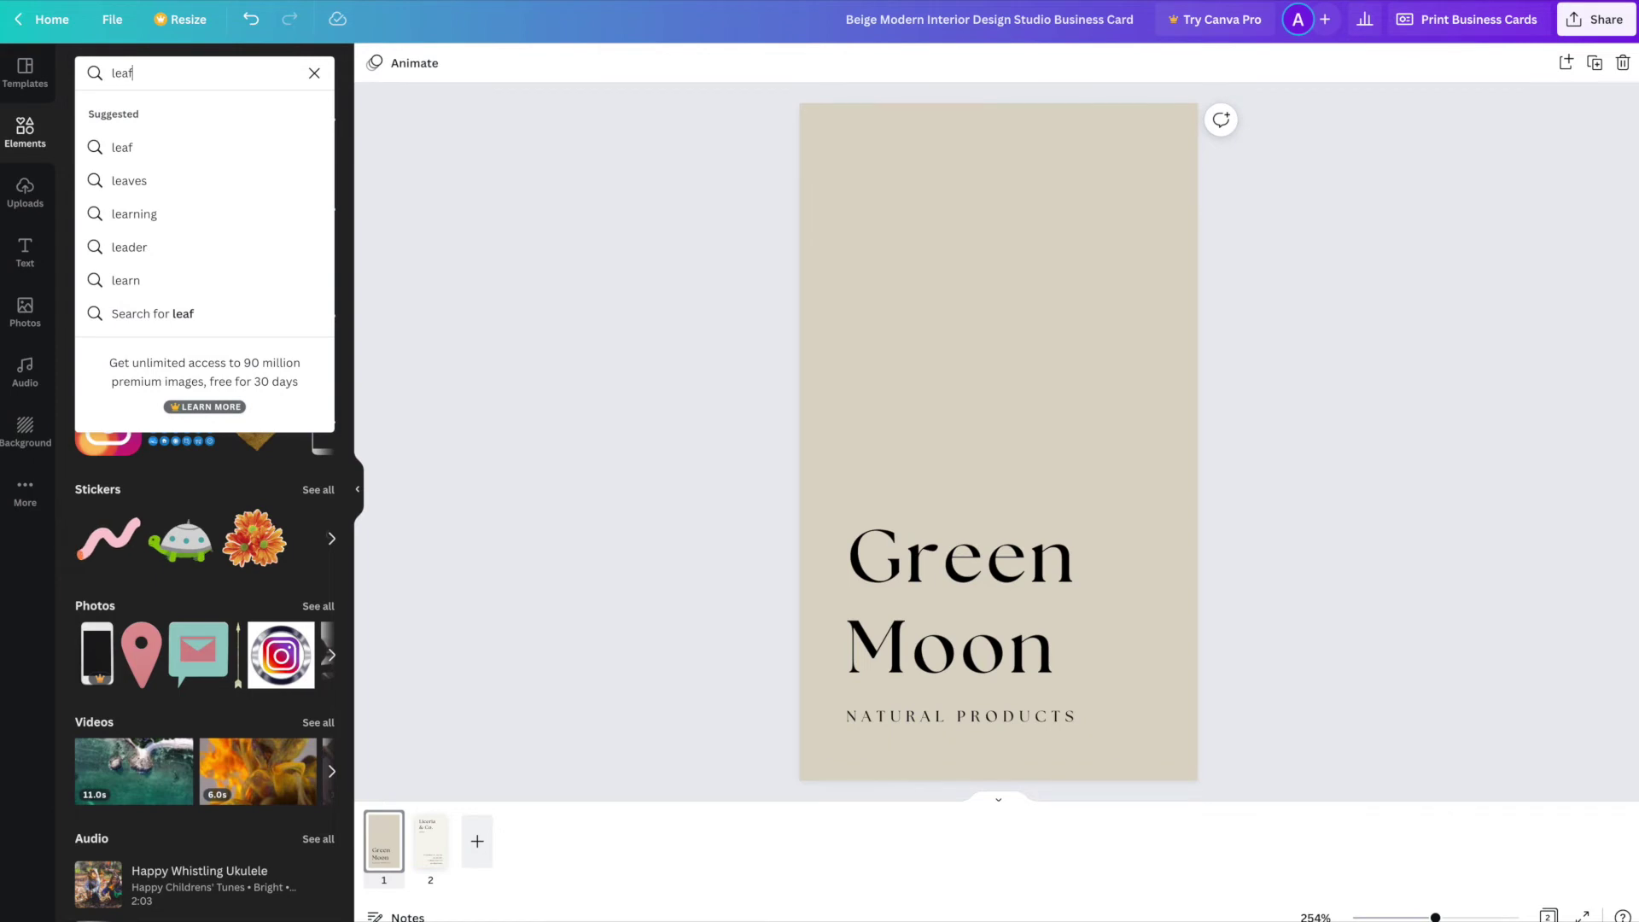
key("Return")
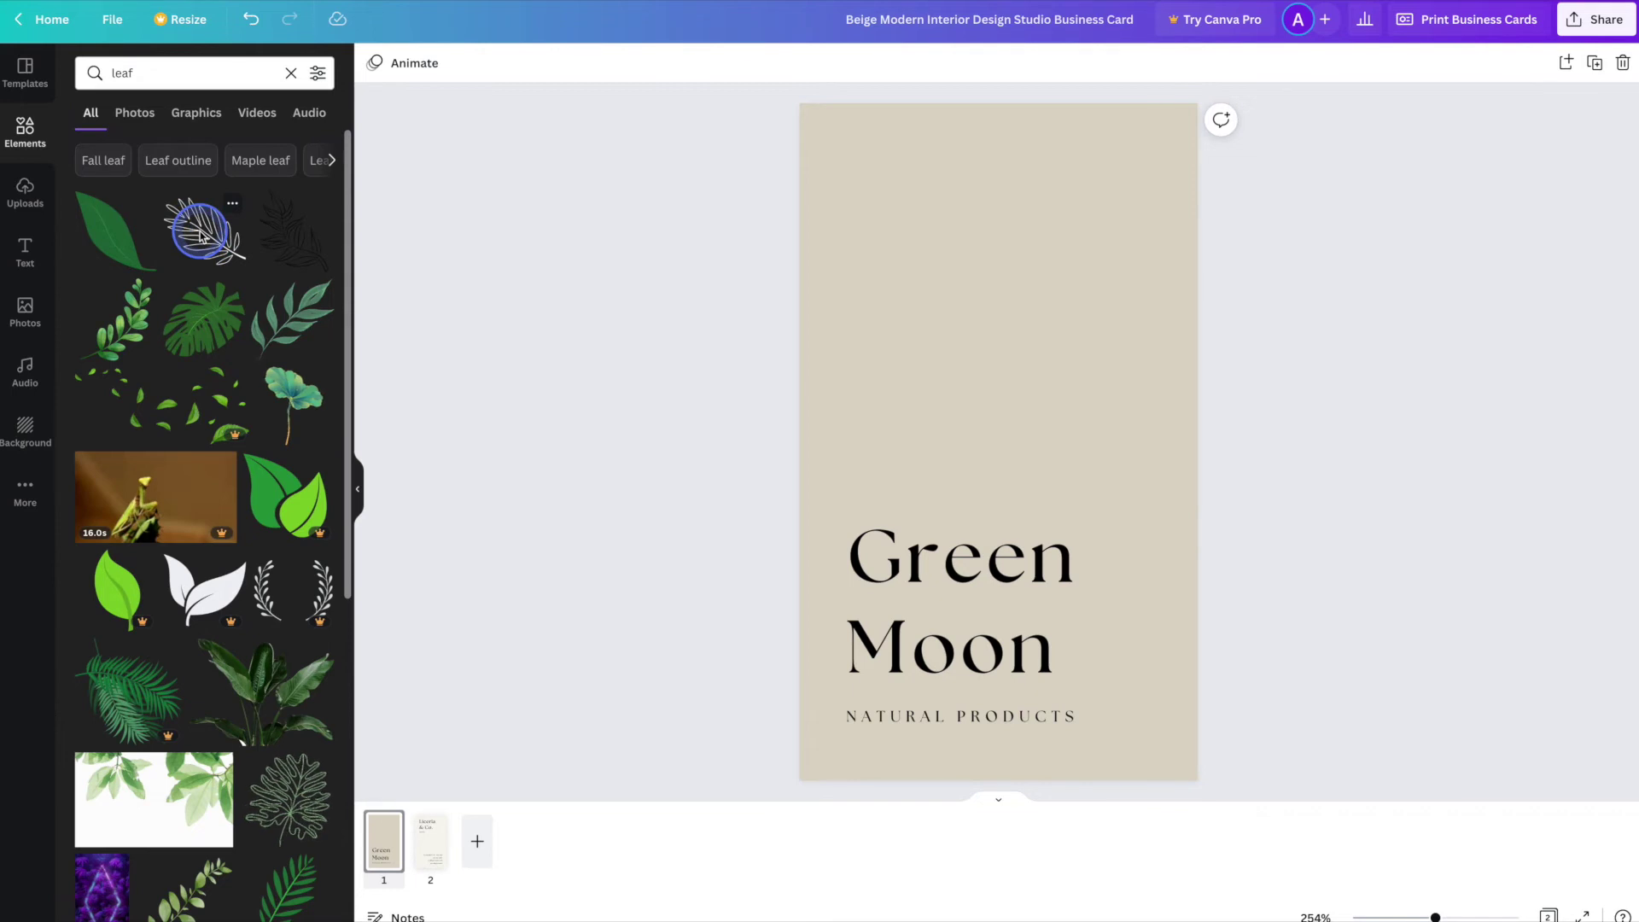
left_click(202, 236)
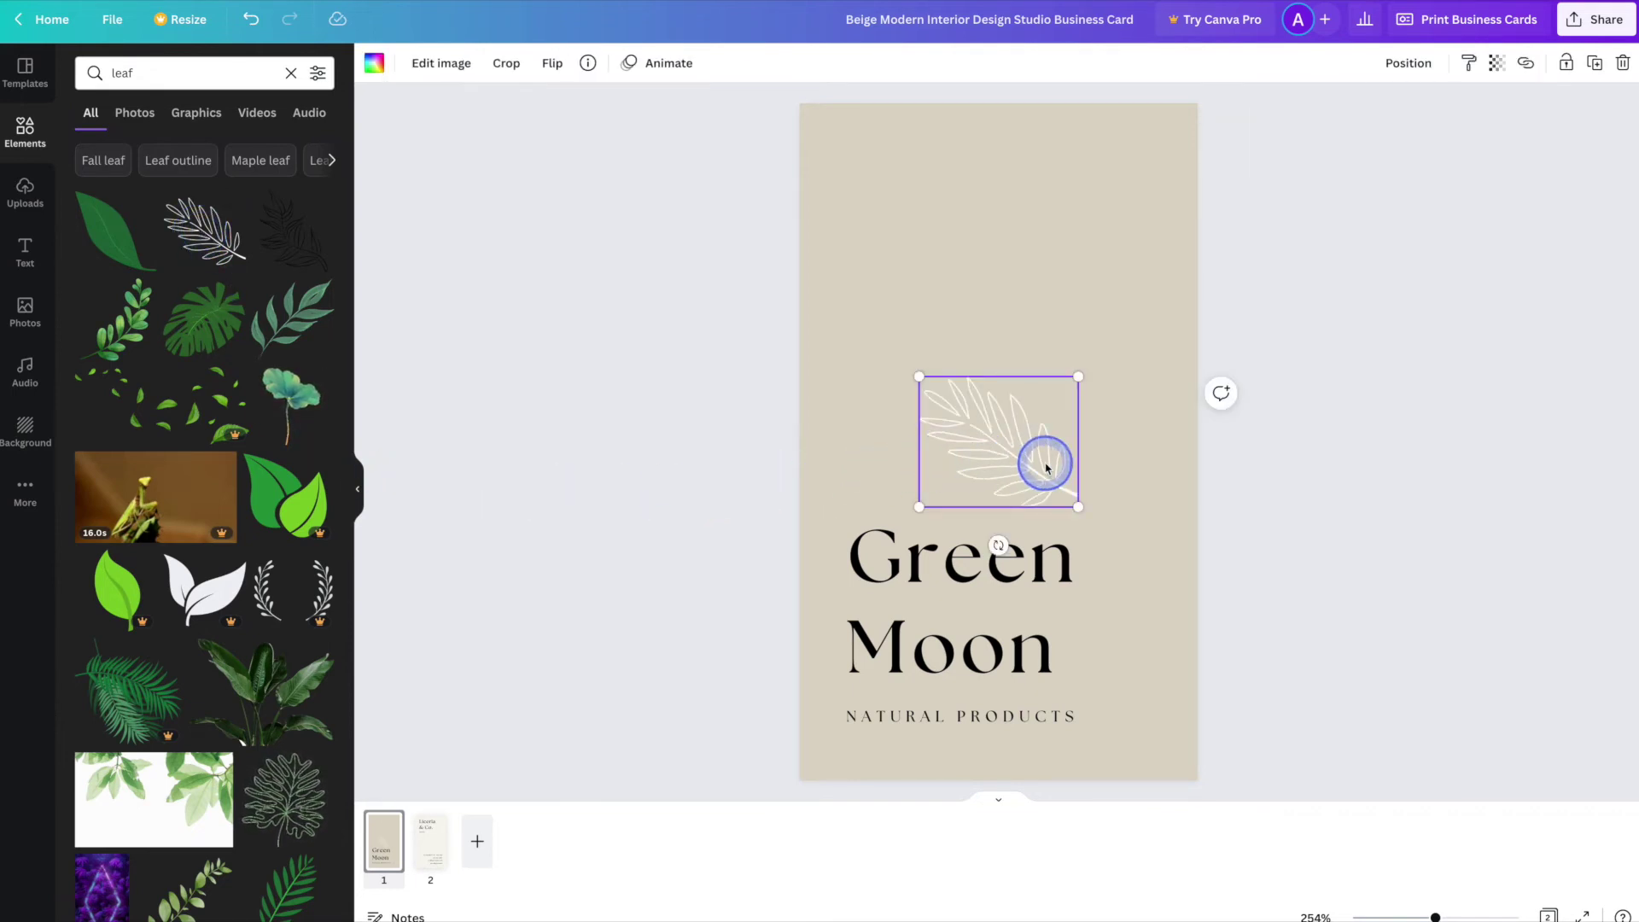
left_click_drag(998, 546, 892, 536)
left_click_drag(996, 338, 897, 430)
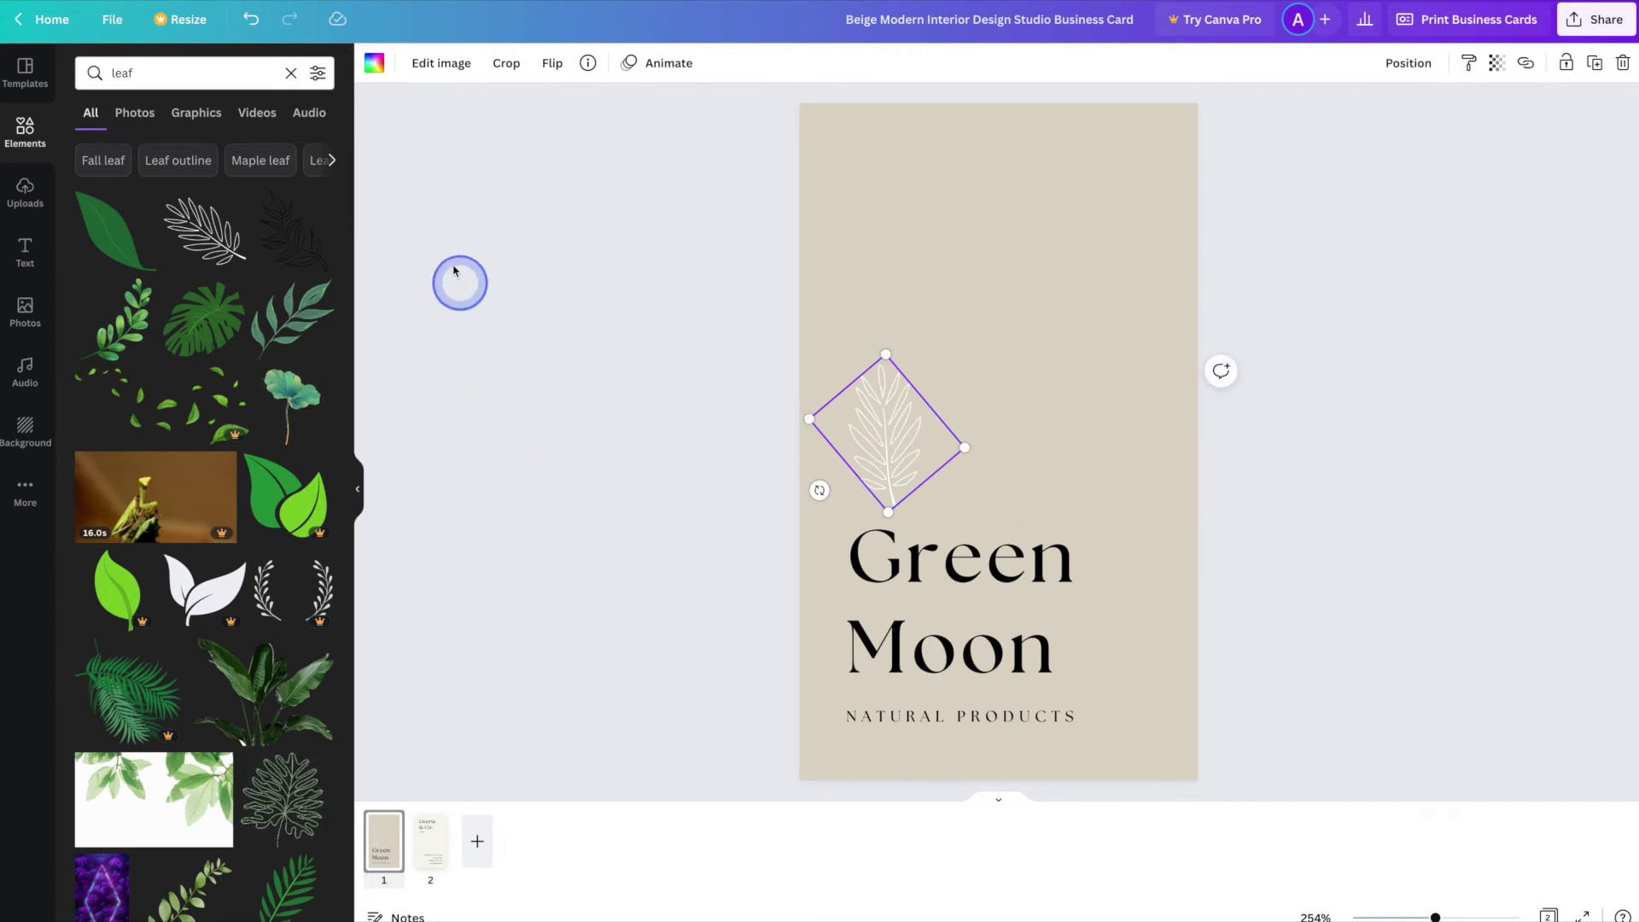
- Turn the leaf outline black and shrink it slightly more
left_click(373, 67)
left_click(138, 151)
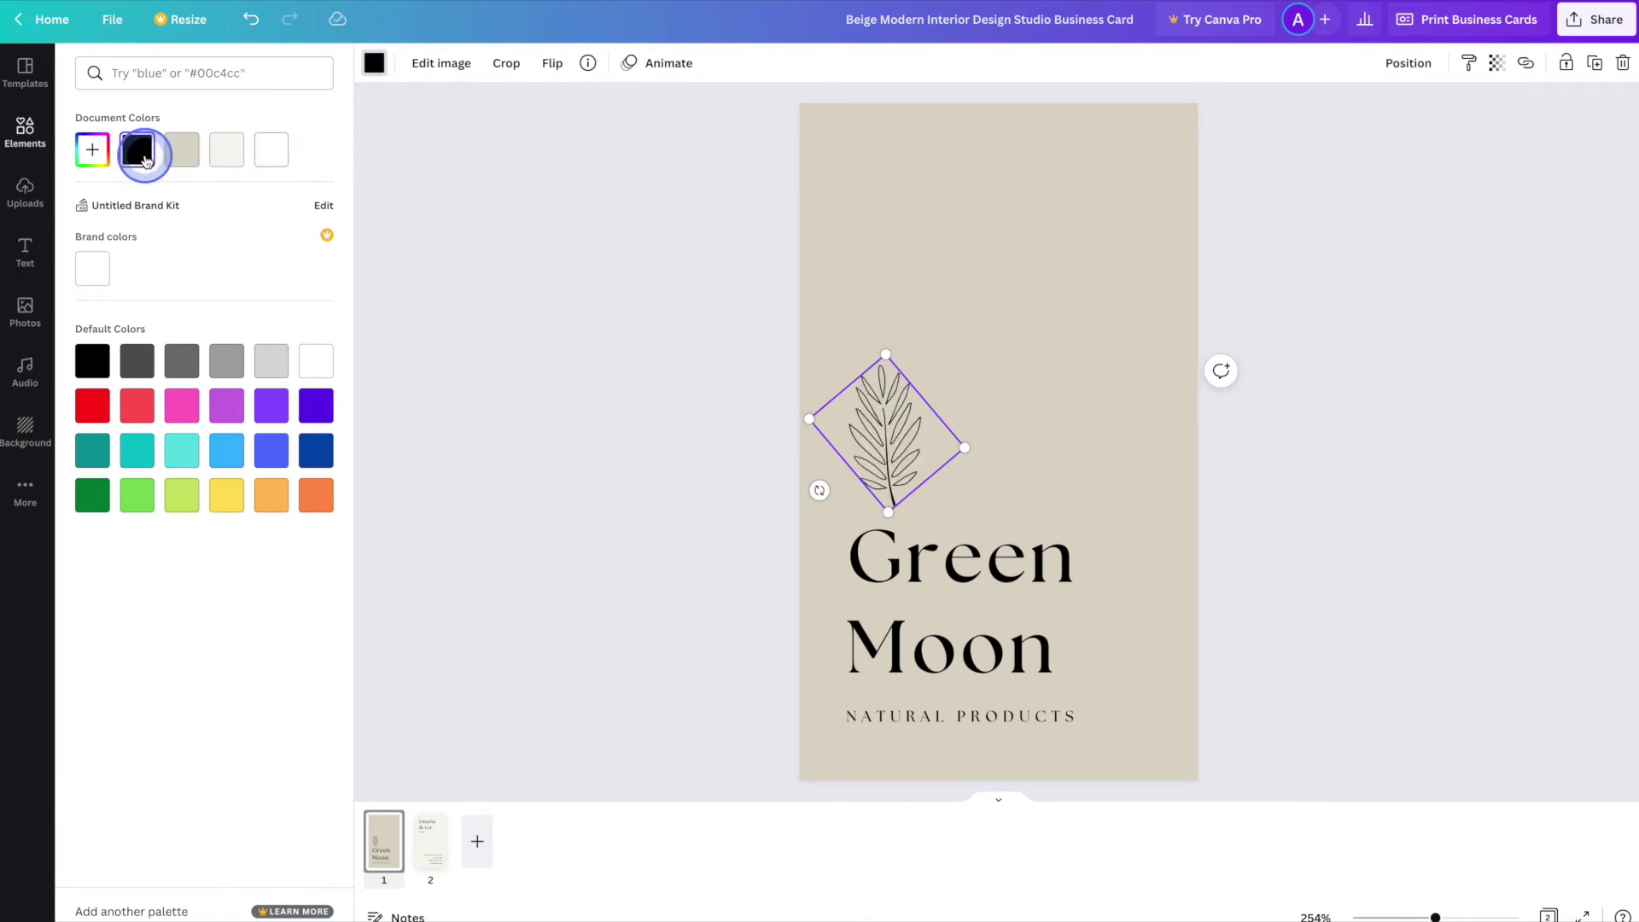
left_click(630, 597)
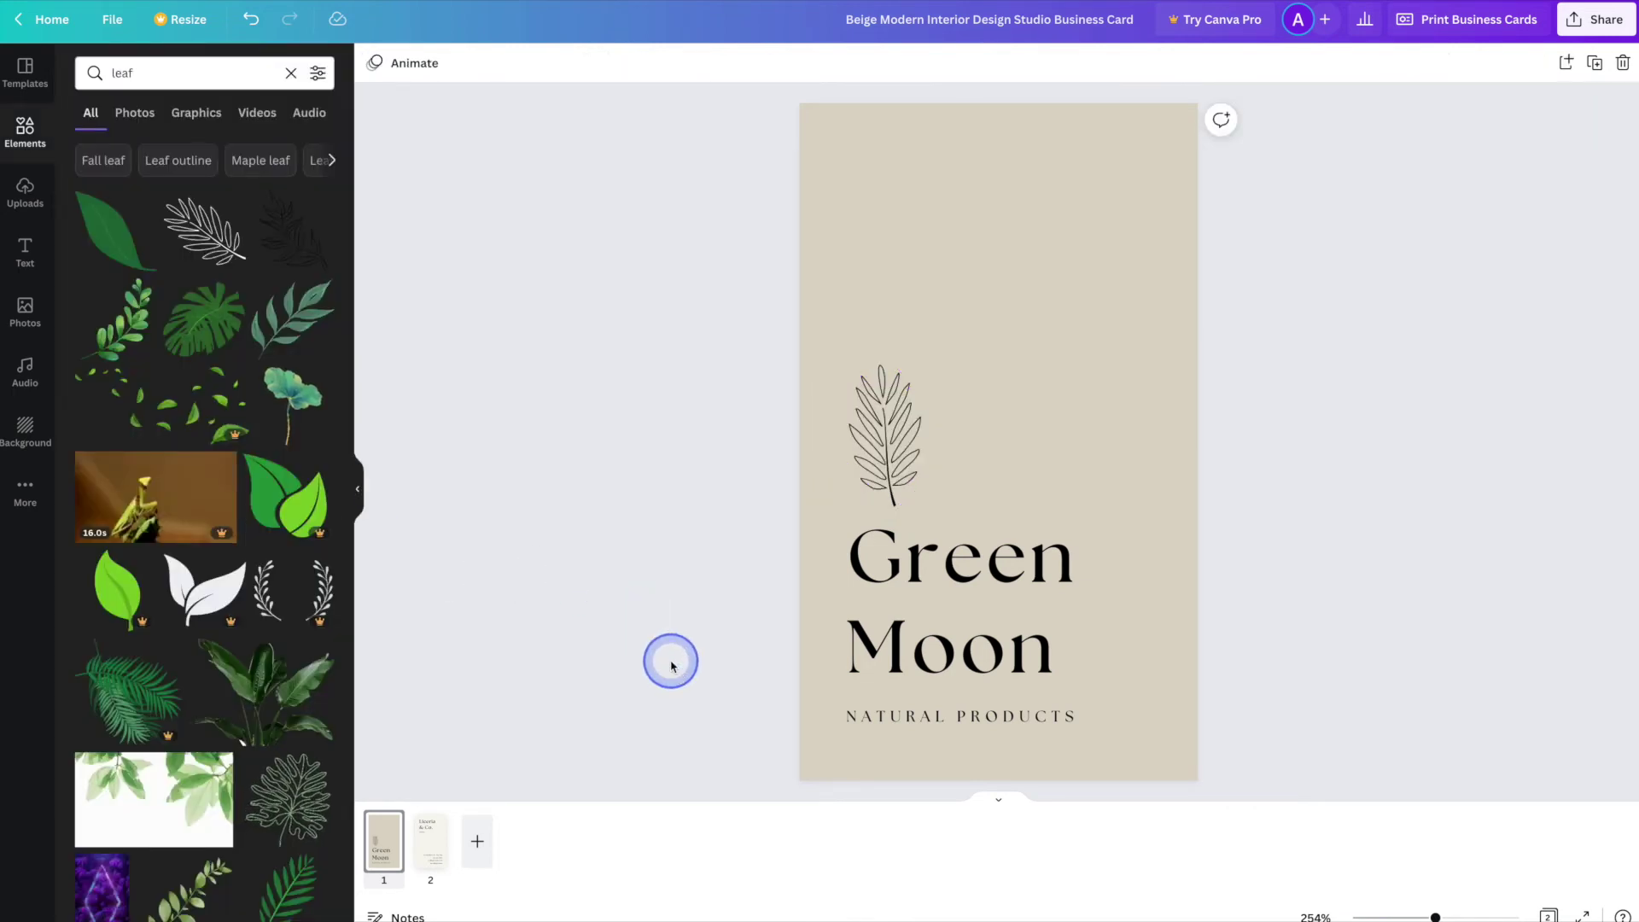
left_click(903, 356)
left_click_drag(903, 356, 888, 495)
left_click(749, 479)
left_click(667, 547)
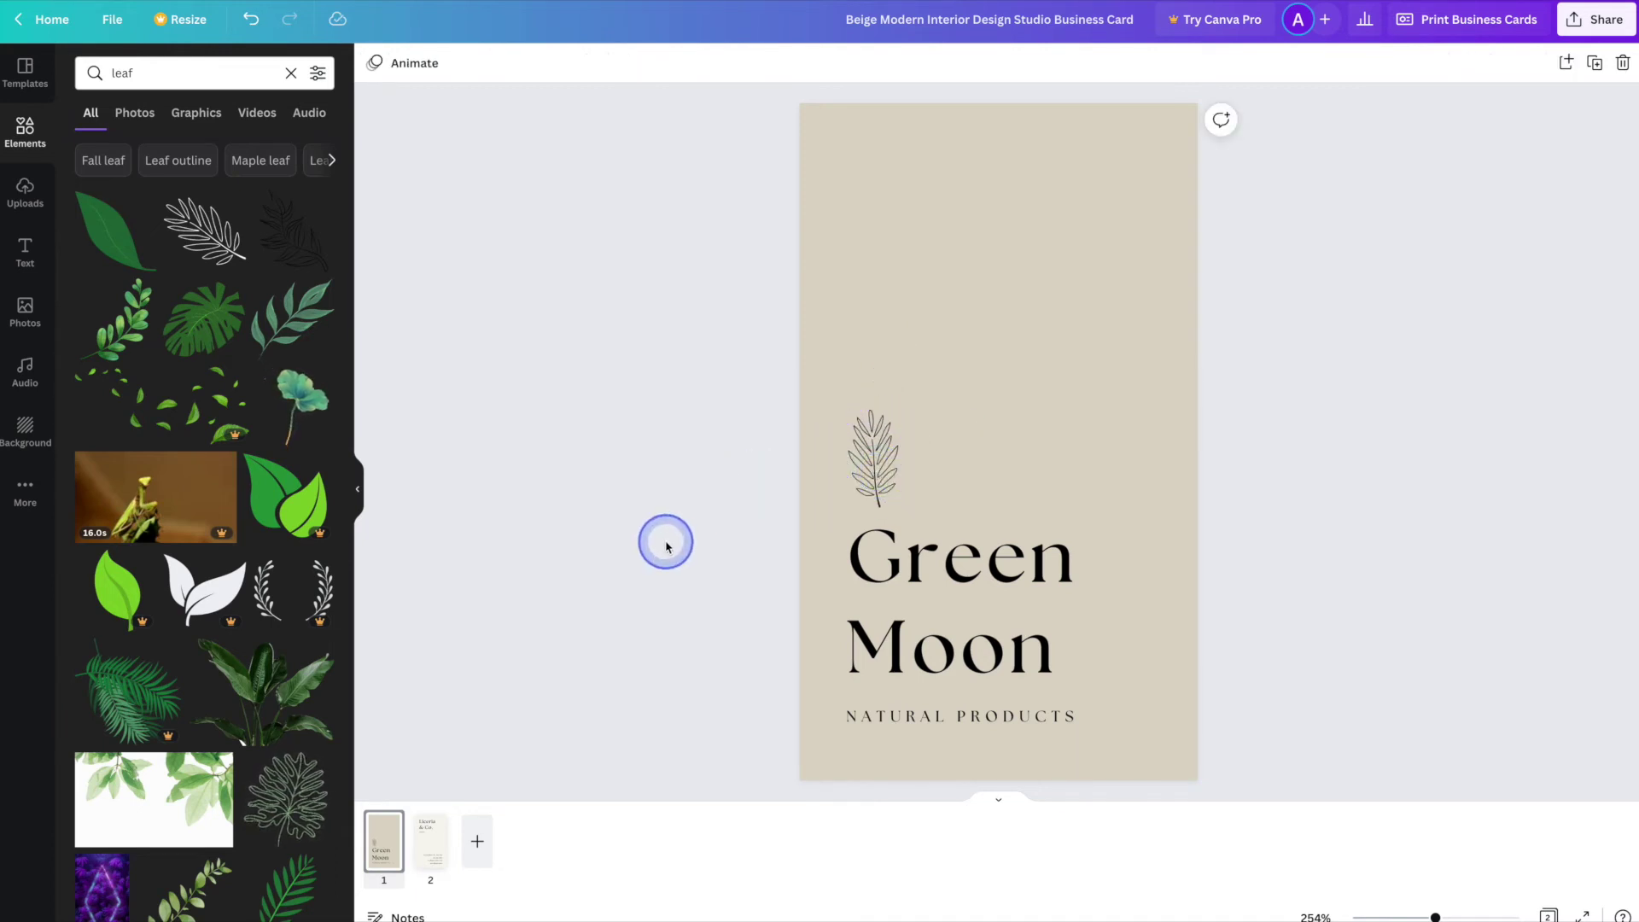
left_click(877, 466)
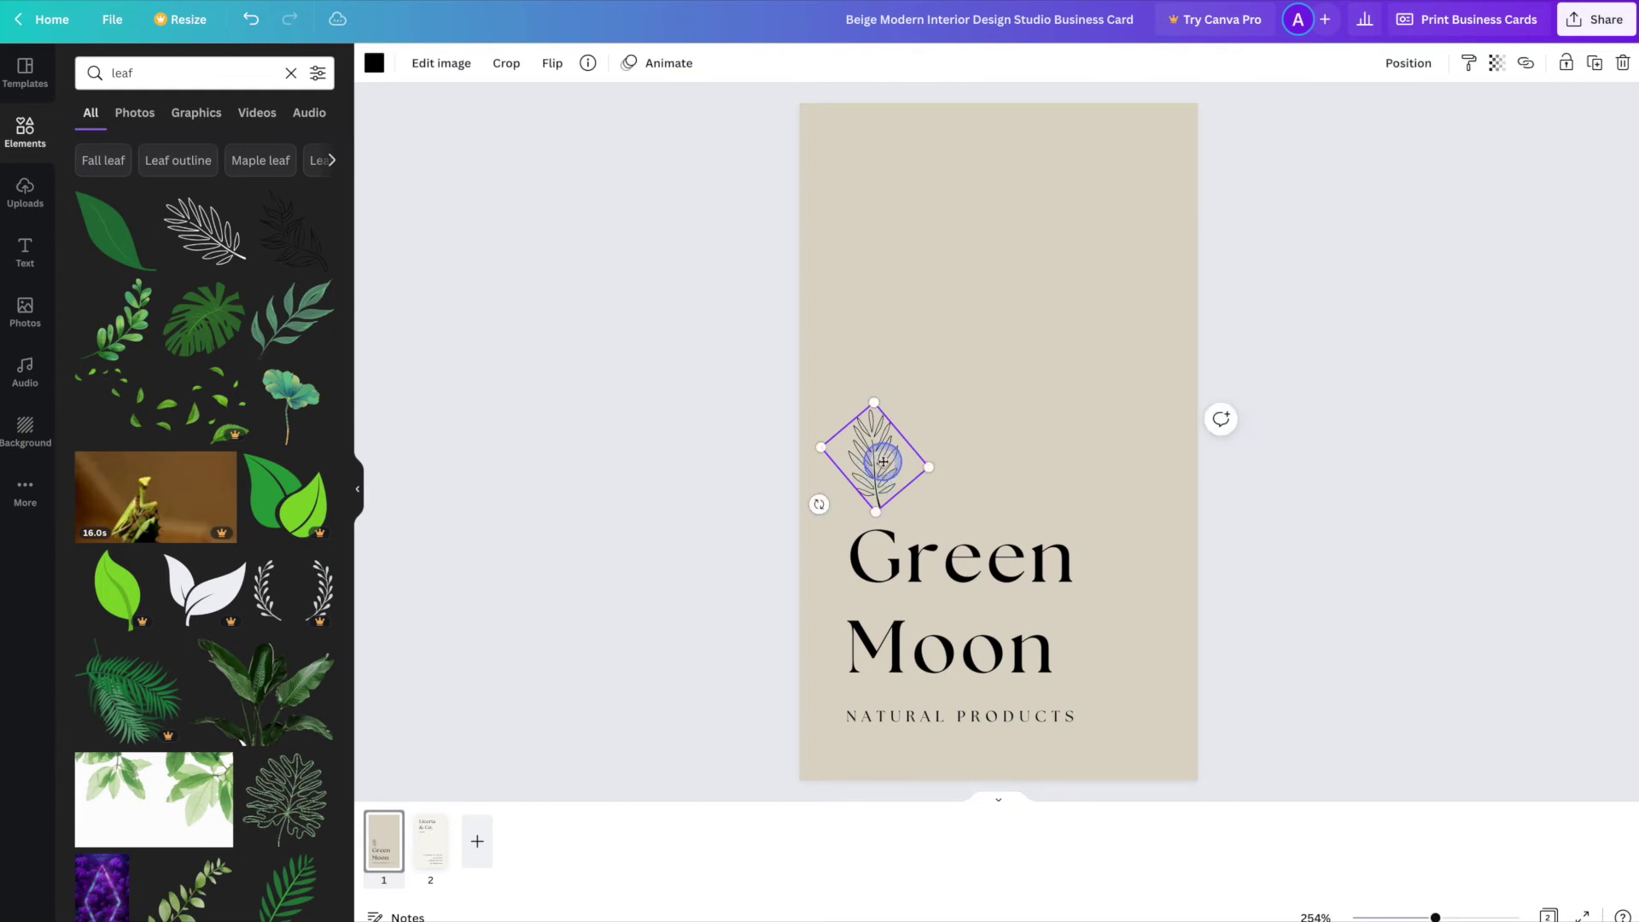
left_click(733, 478)
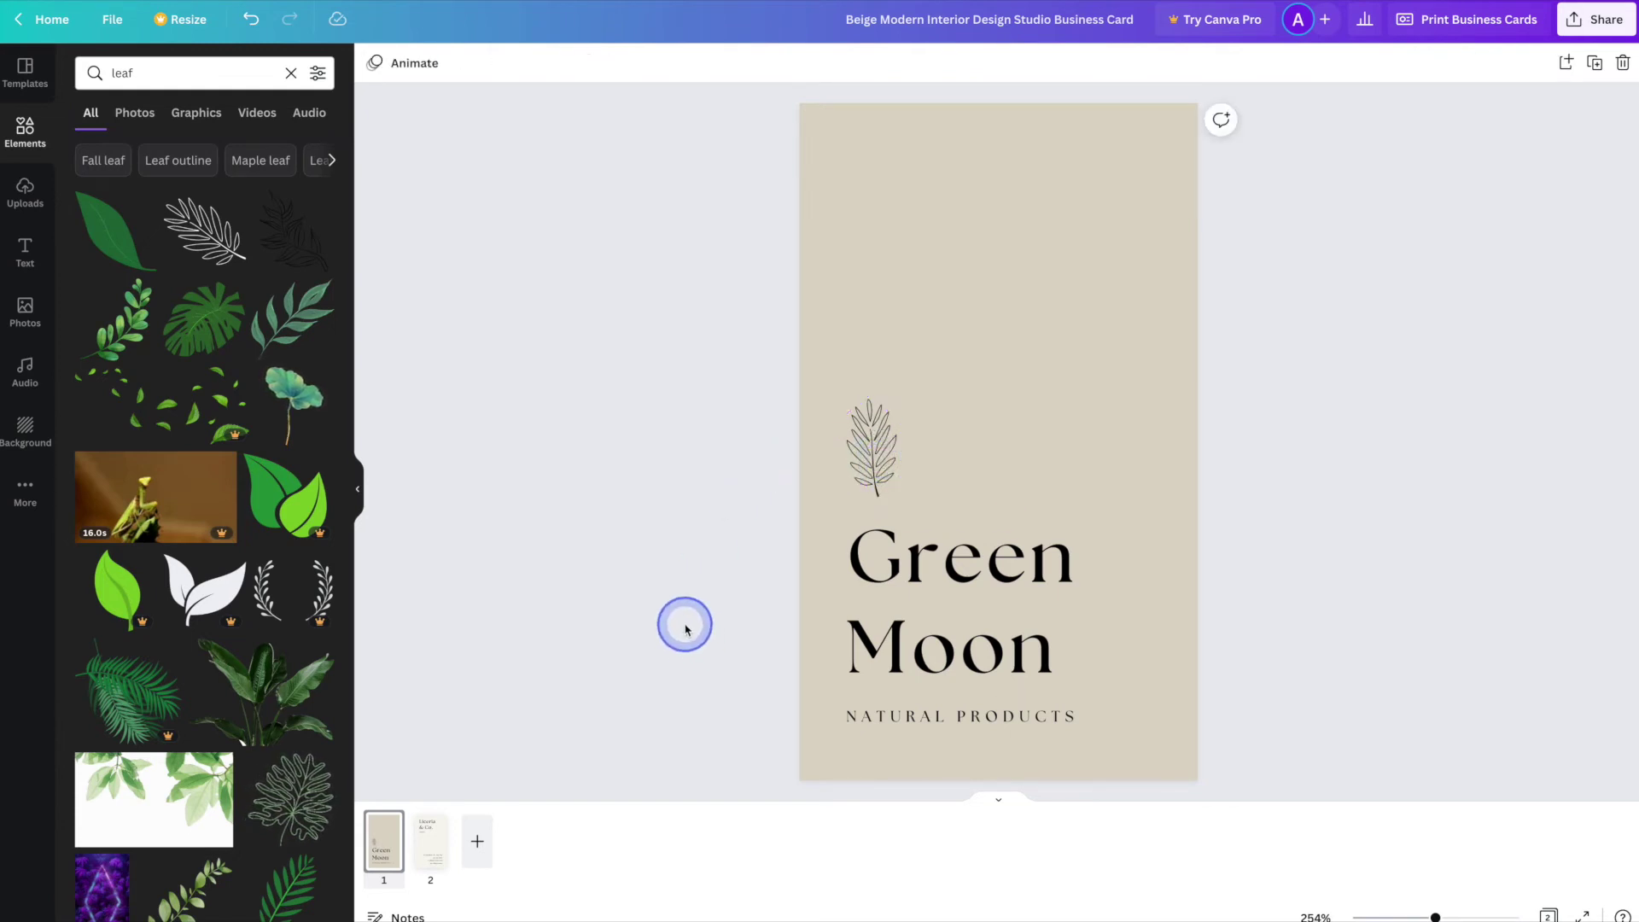
left_click(1169, 773)
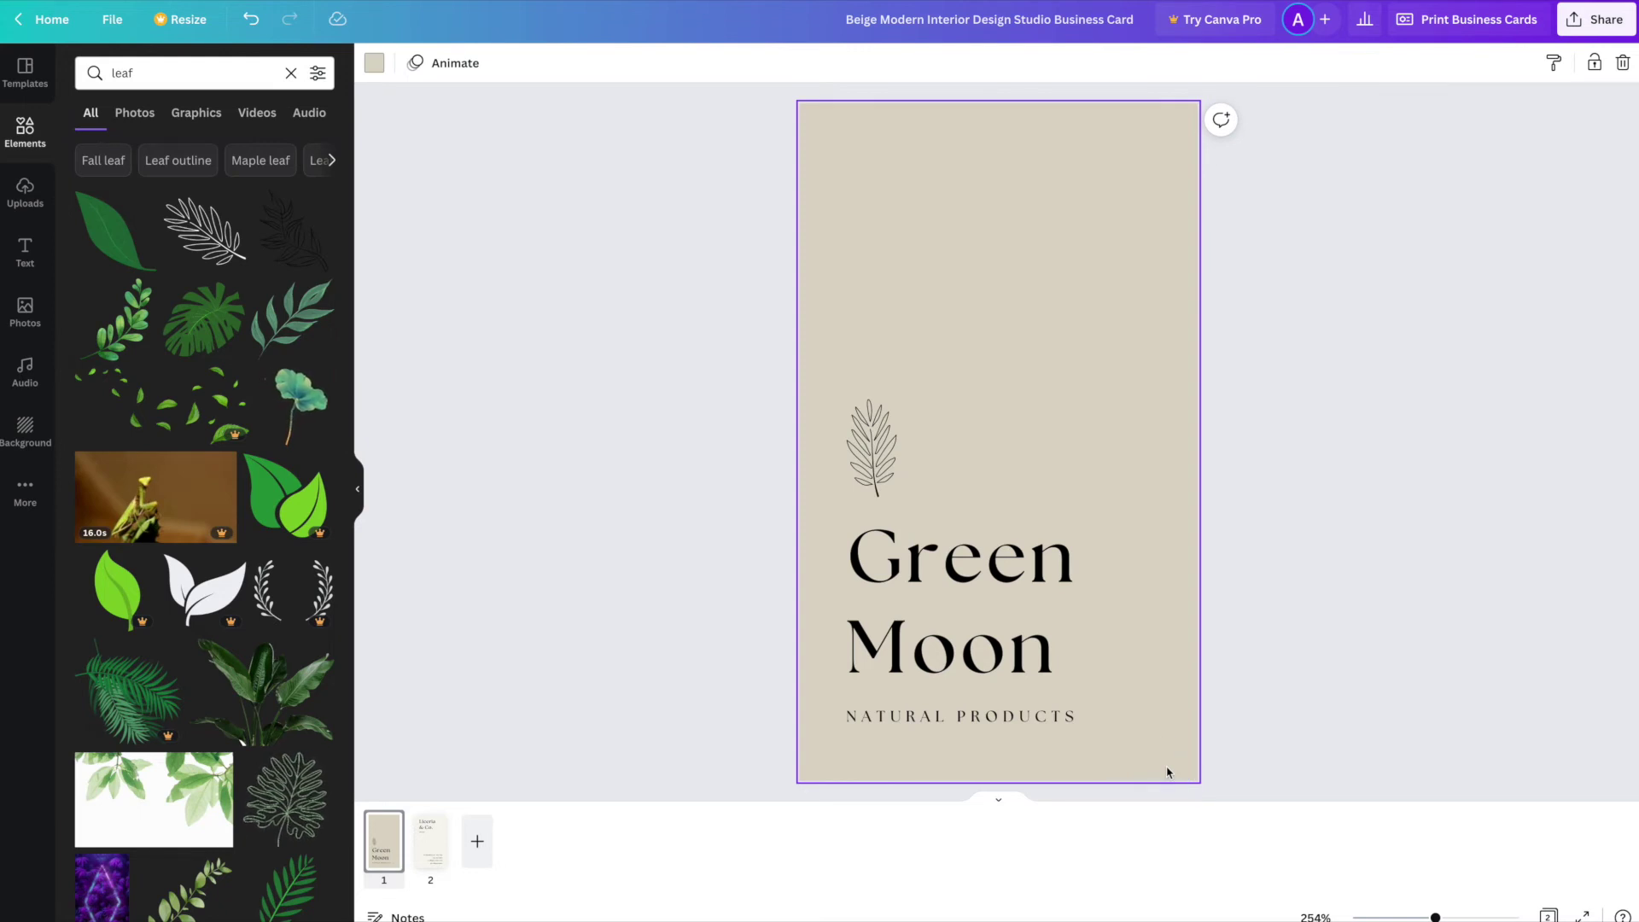
- Set the front card background to a custom sage green, #A3BFA5
left_click(1238, 768)
left_click(1152, 758)
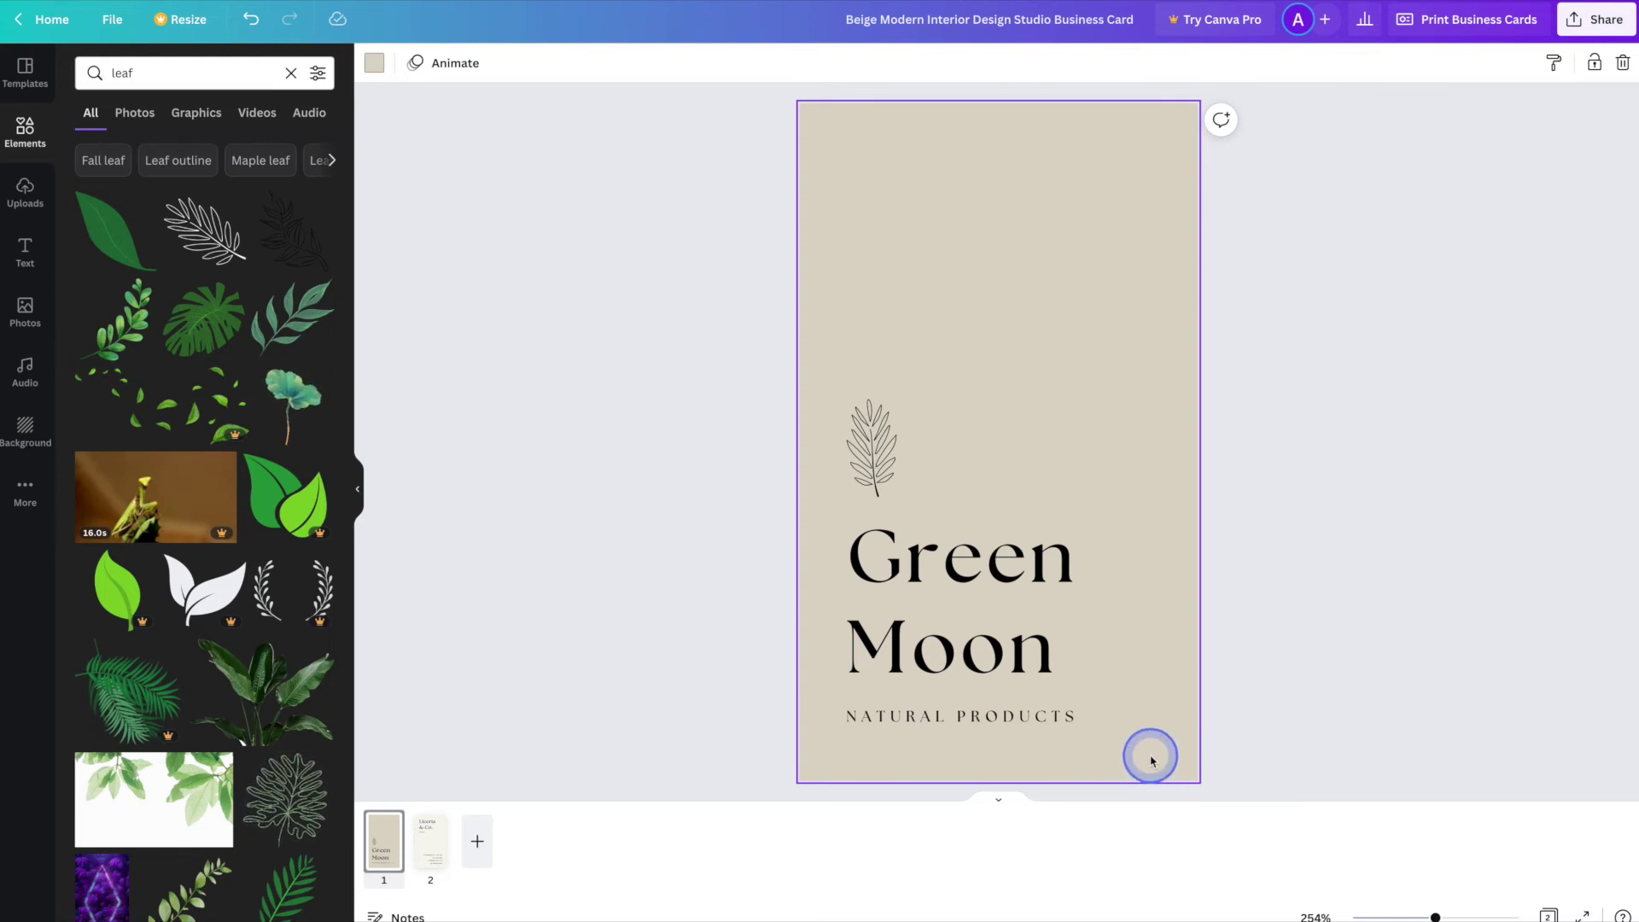
left_click(374, 65)
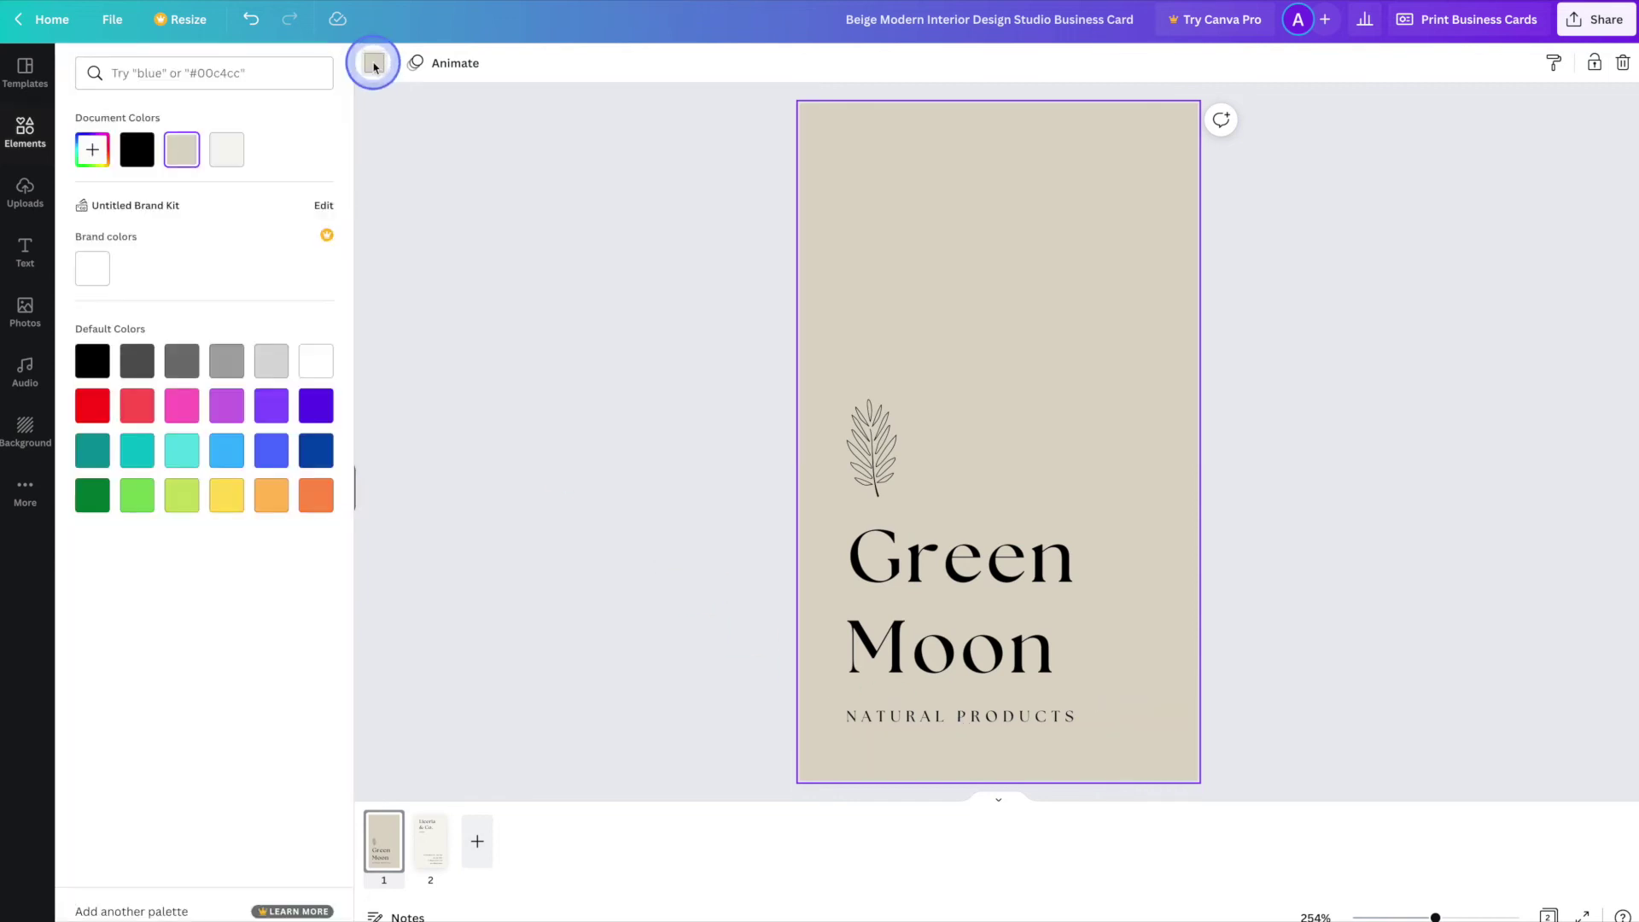
left_click(91, 159)
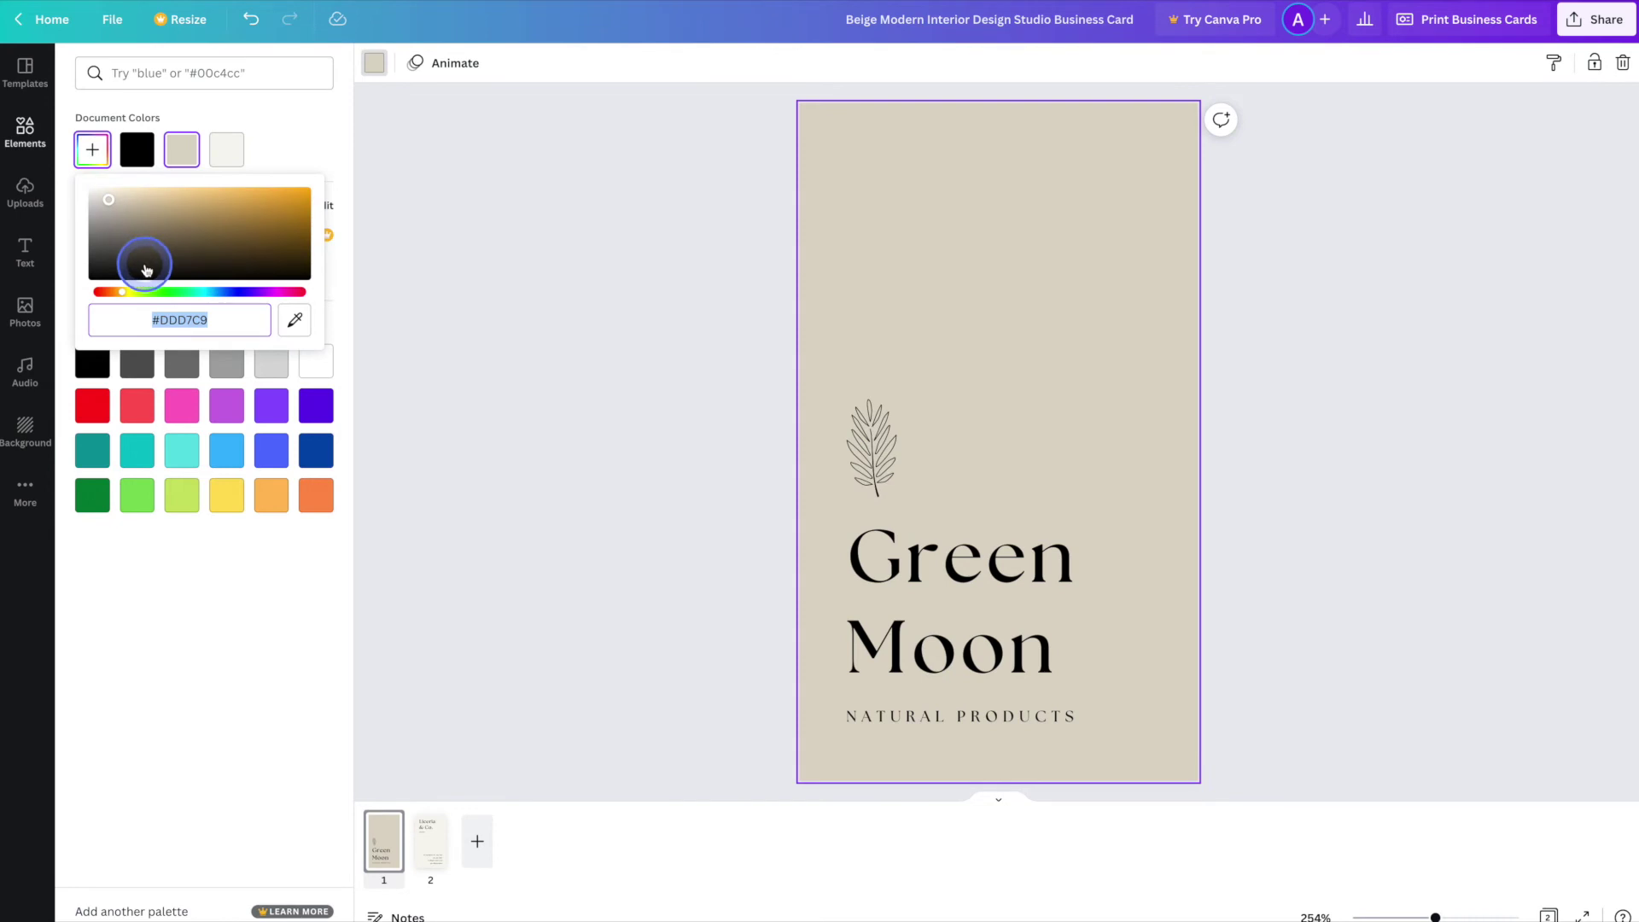
left_click(168, 295)
mouse_move(129, 191)
left_mouse_down()
mouse_move(122, 209)
mouse_move(101, 205)
left_mouse_up()
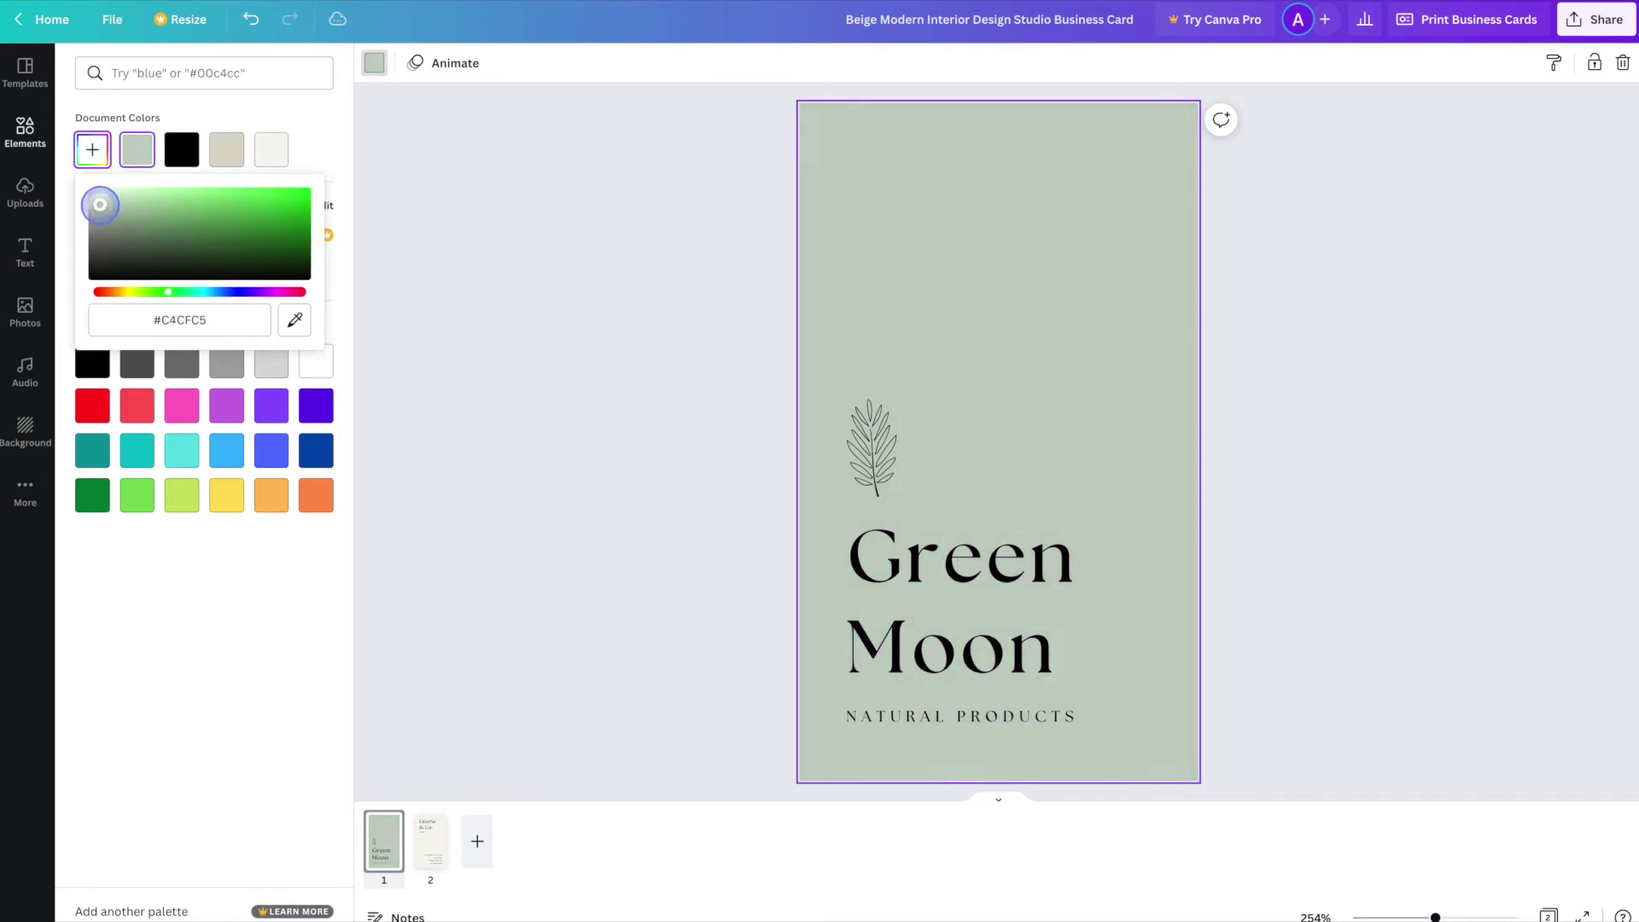
left_click(420, 396)
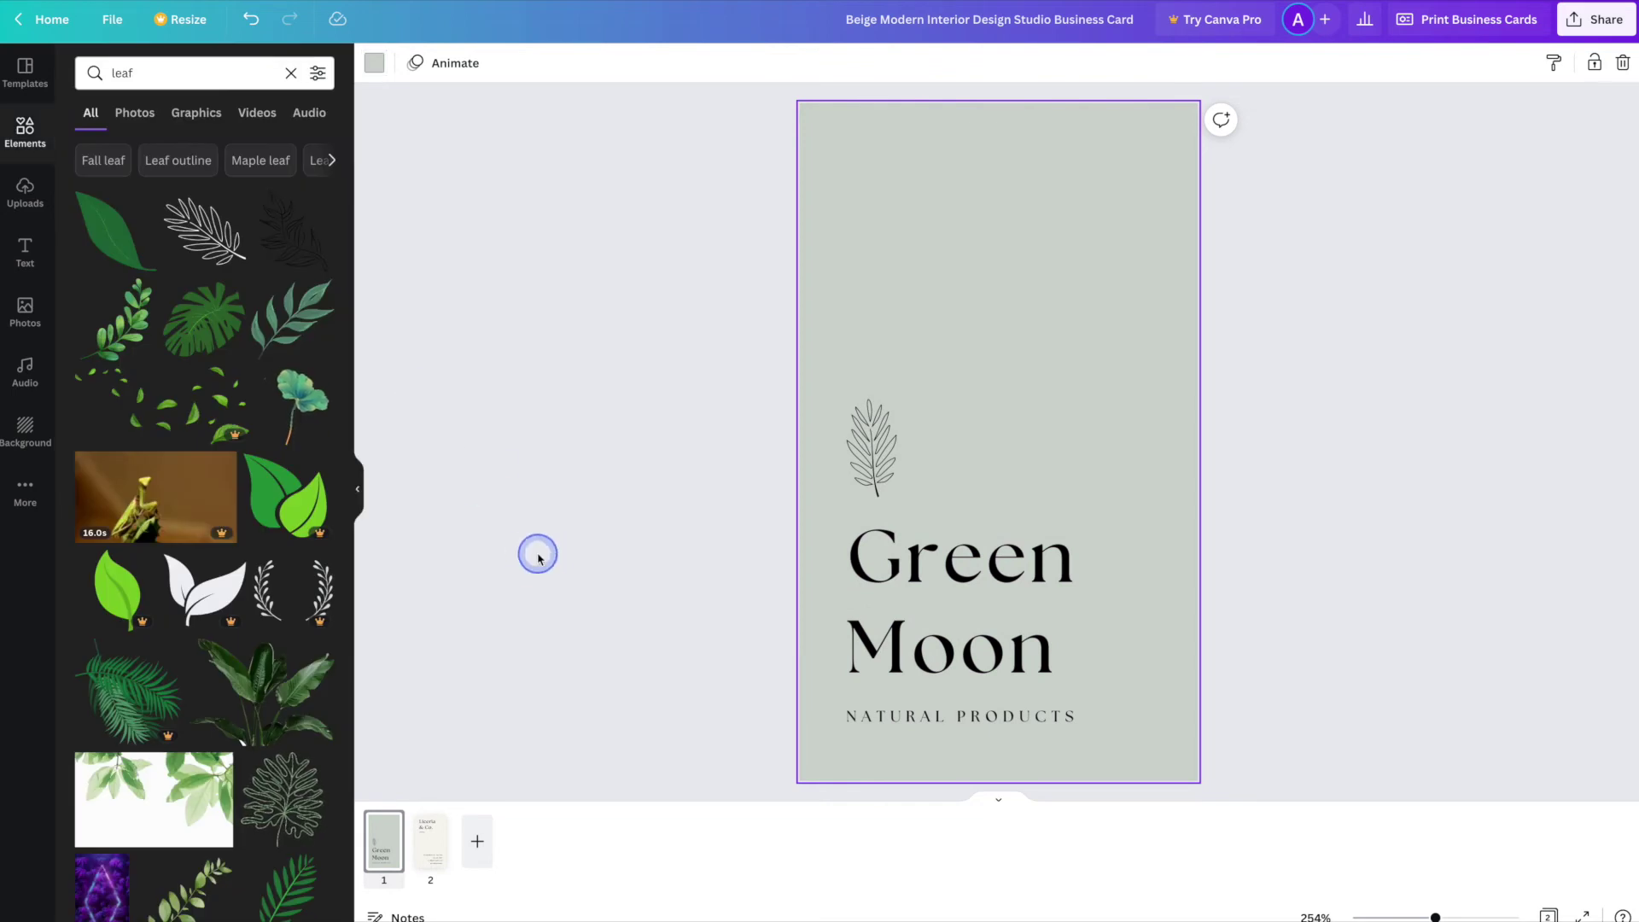
left_click(538, 560)
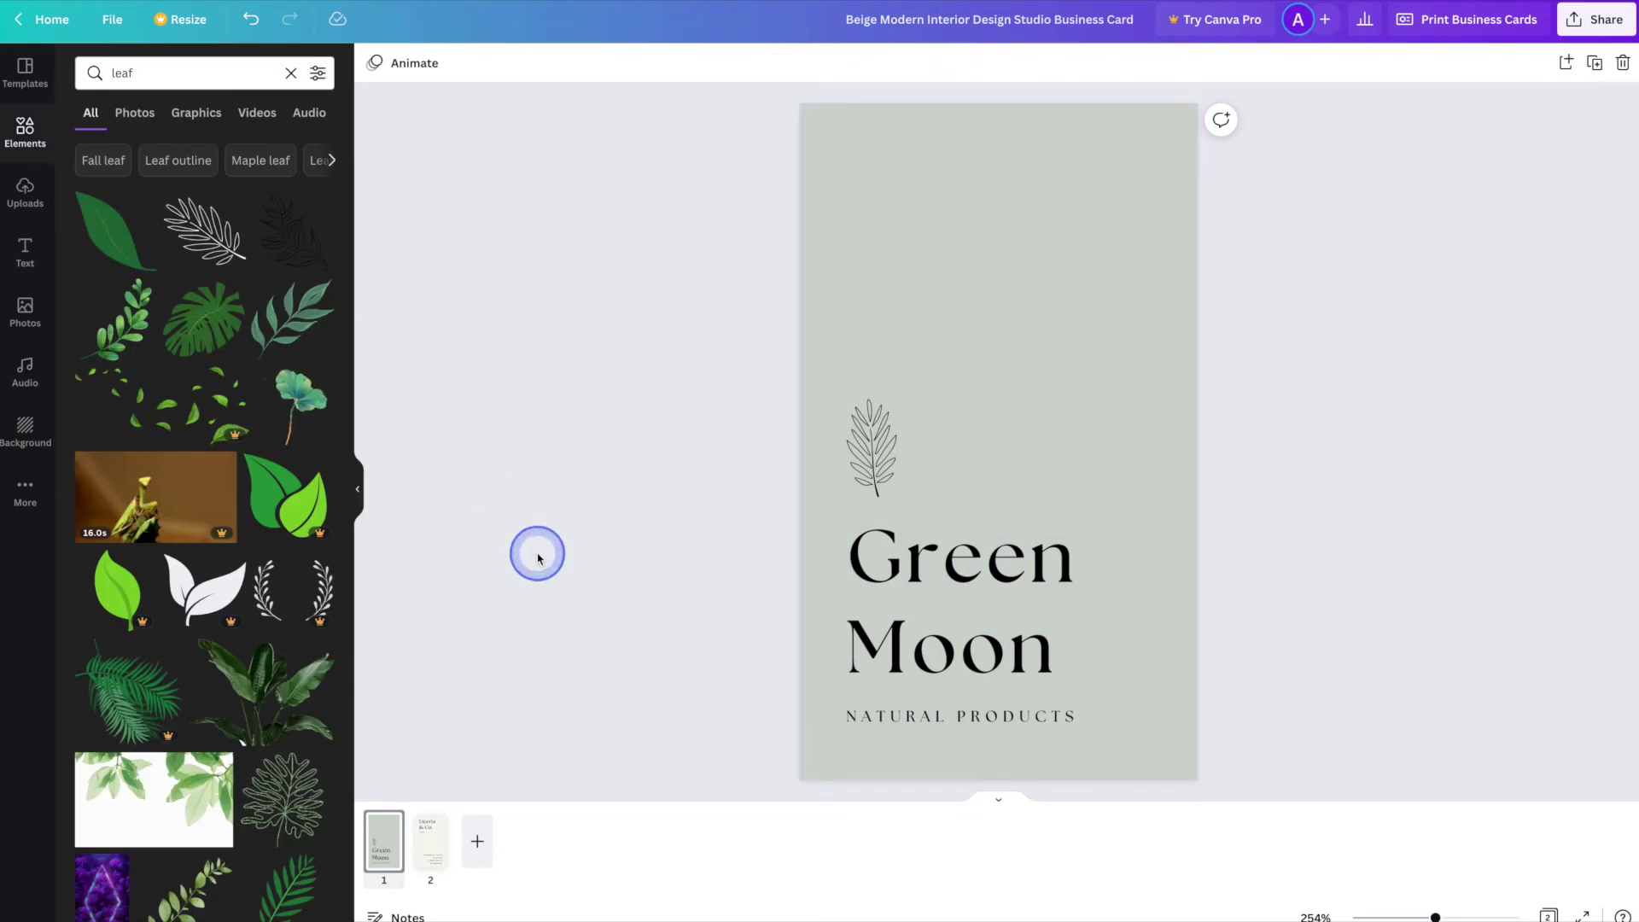
- On page 2, retype the Liceria & Co. heading as Green Moon on two lines
left_click(426, 841)
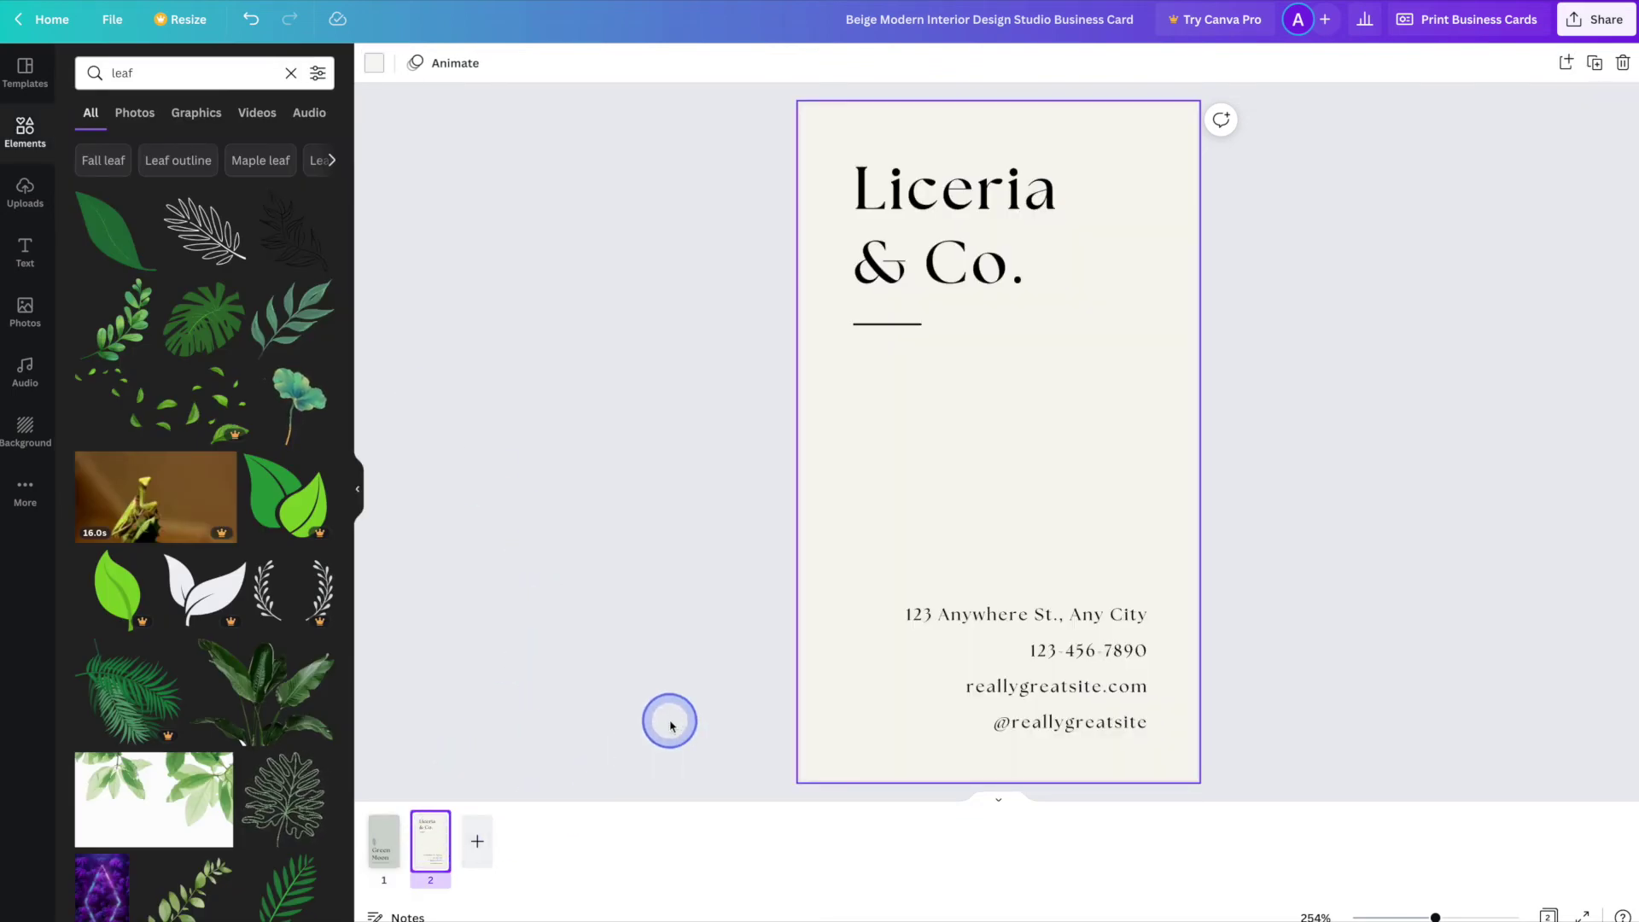
left_click(976, 196)
double_click(973, 193)
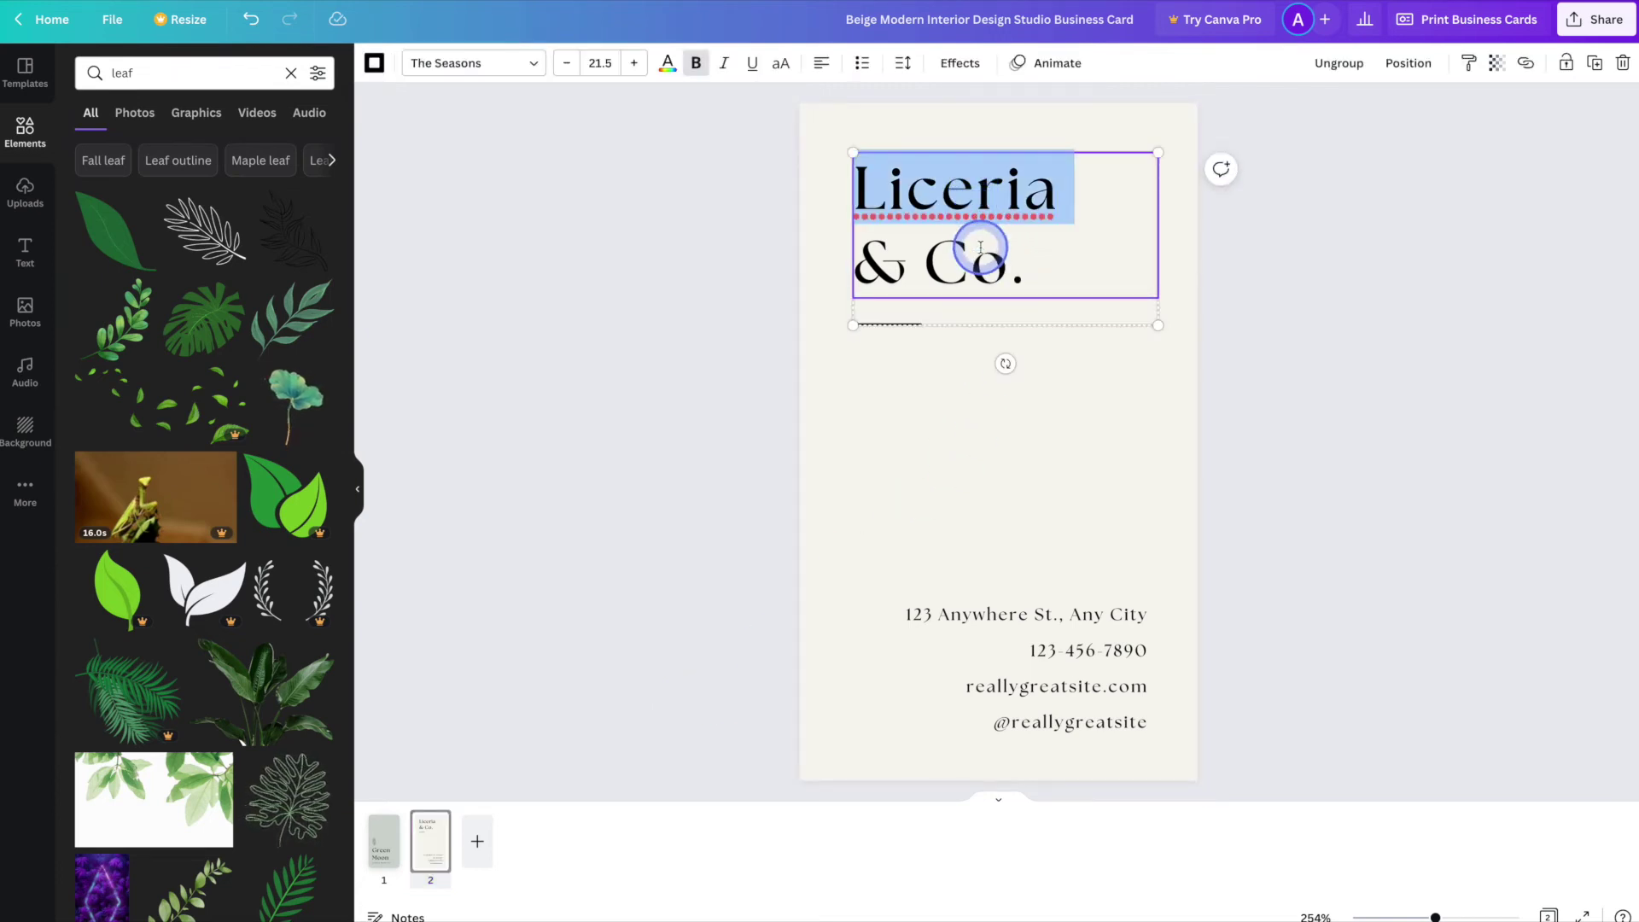
left_click(1044, 266)
left_click_drag(1043, 266, 824, 146)
type("Green")
key("Return")
type("Moon")
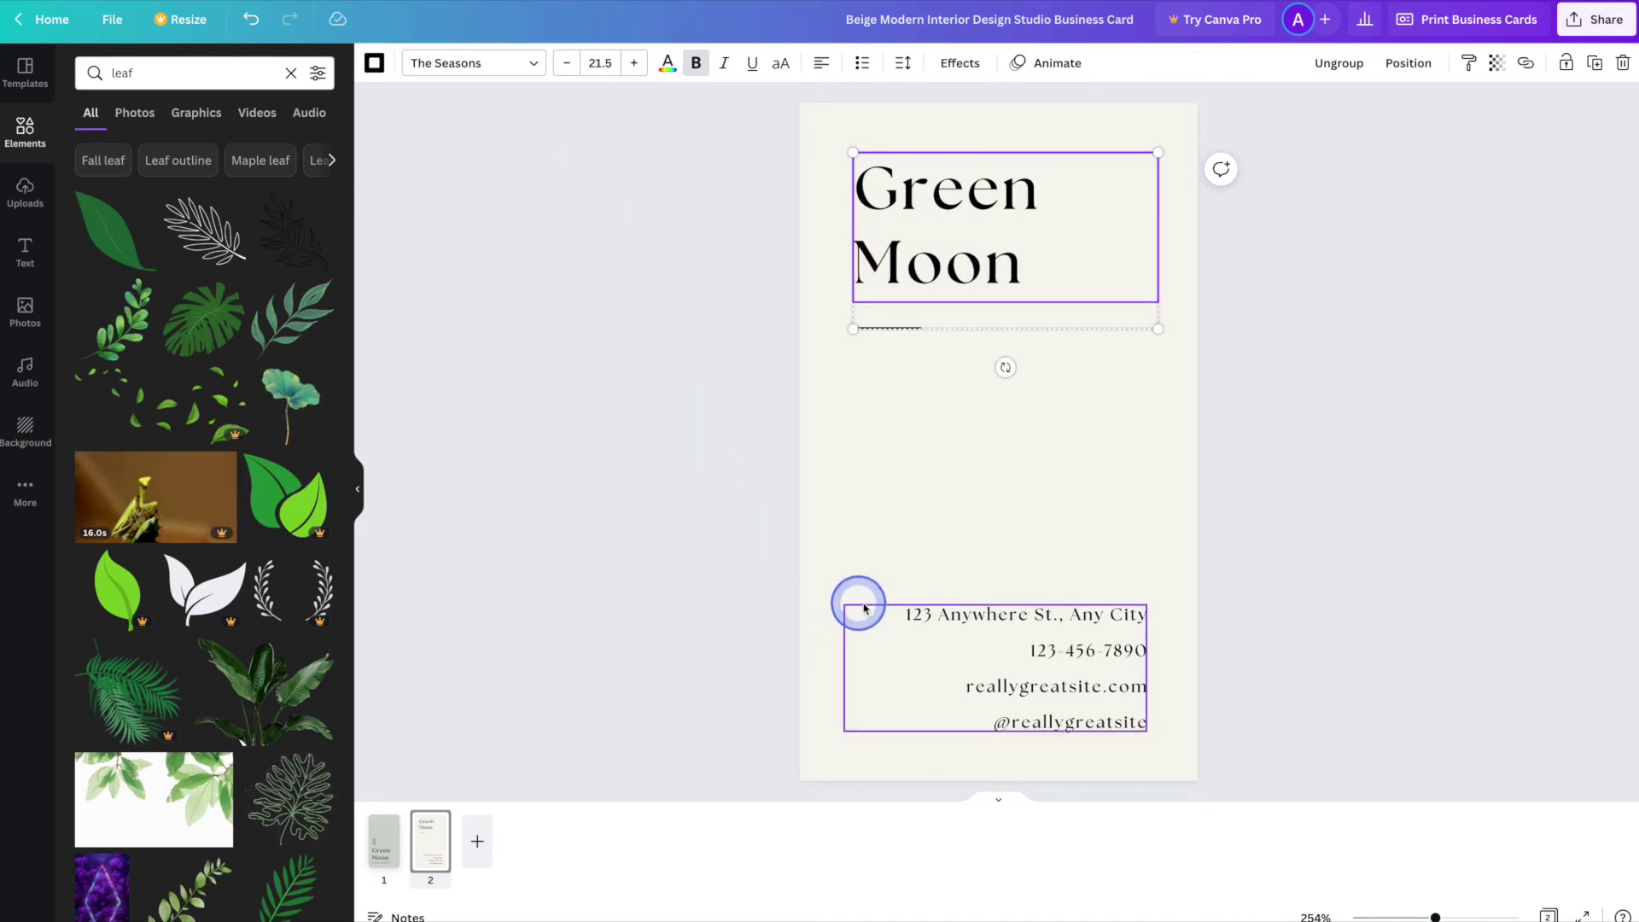
- Replace the contact block with a street address line and an e-mail address line
double_click(1069, 620)
type("123 Main S")
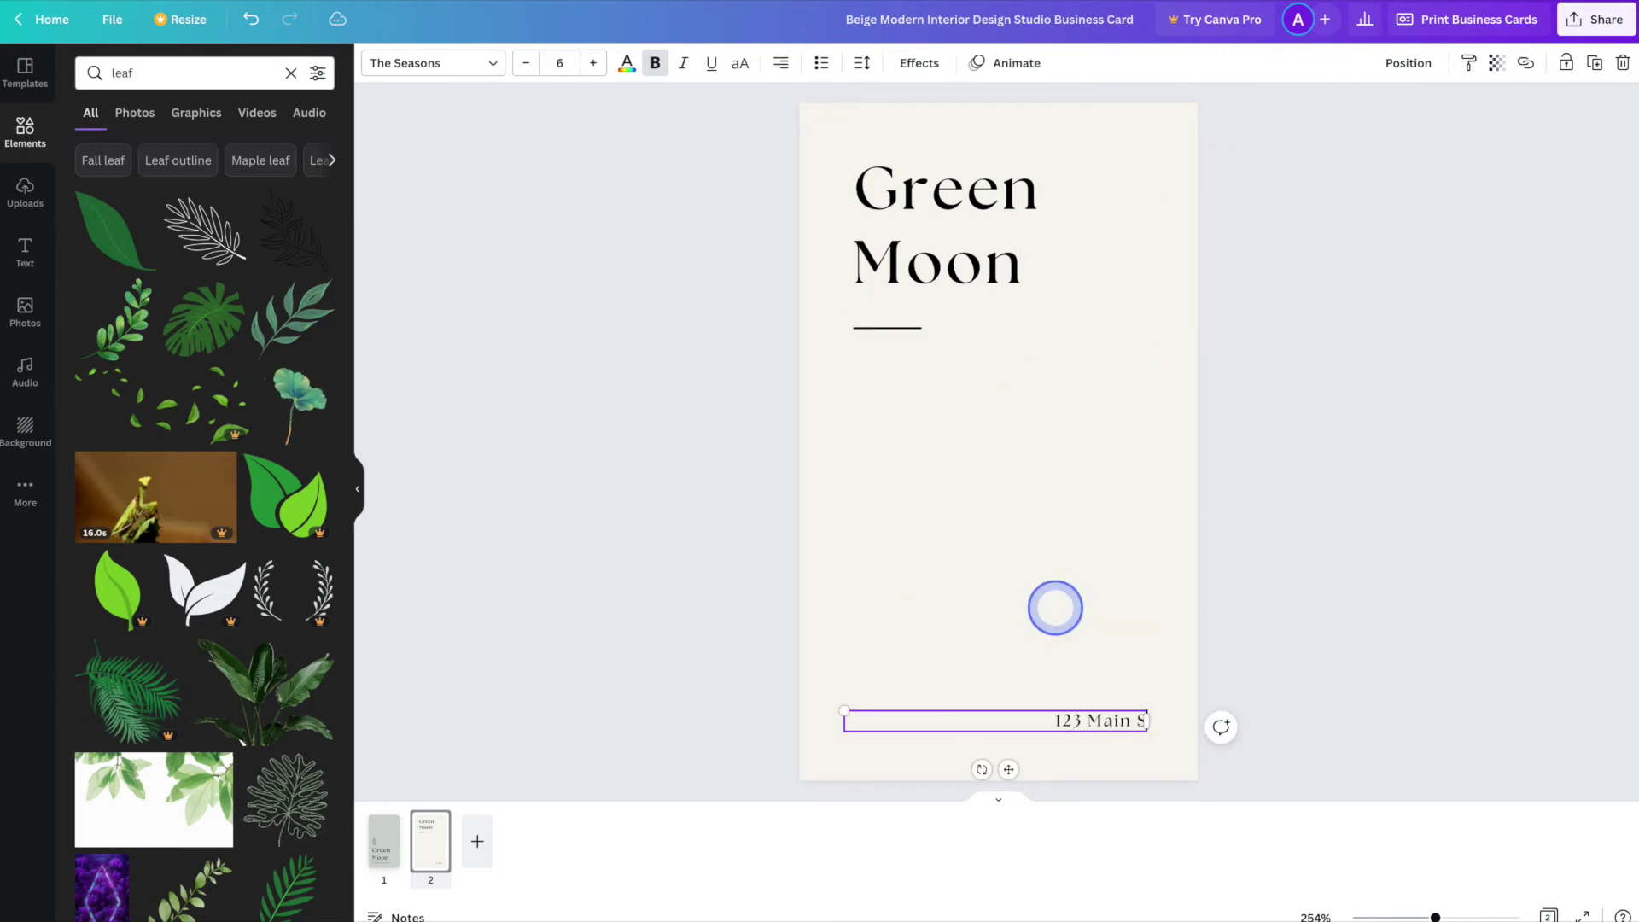
type("treet")
key("Return")
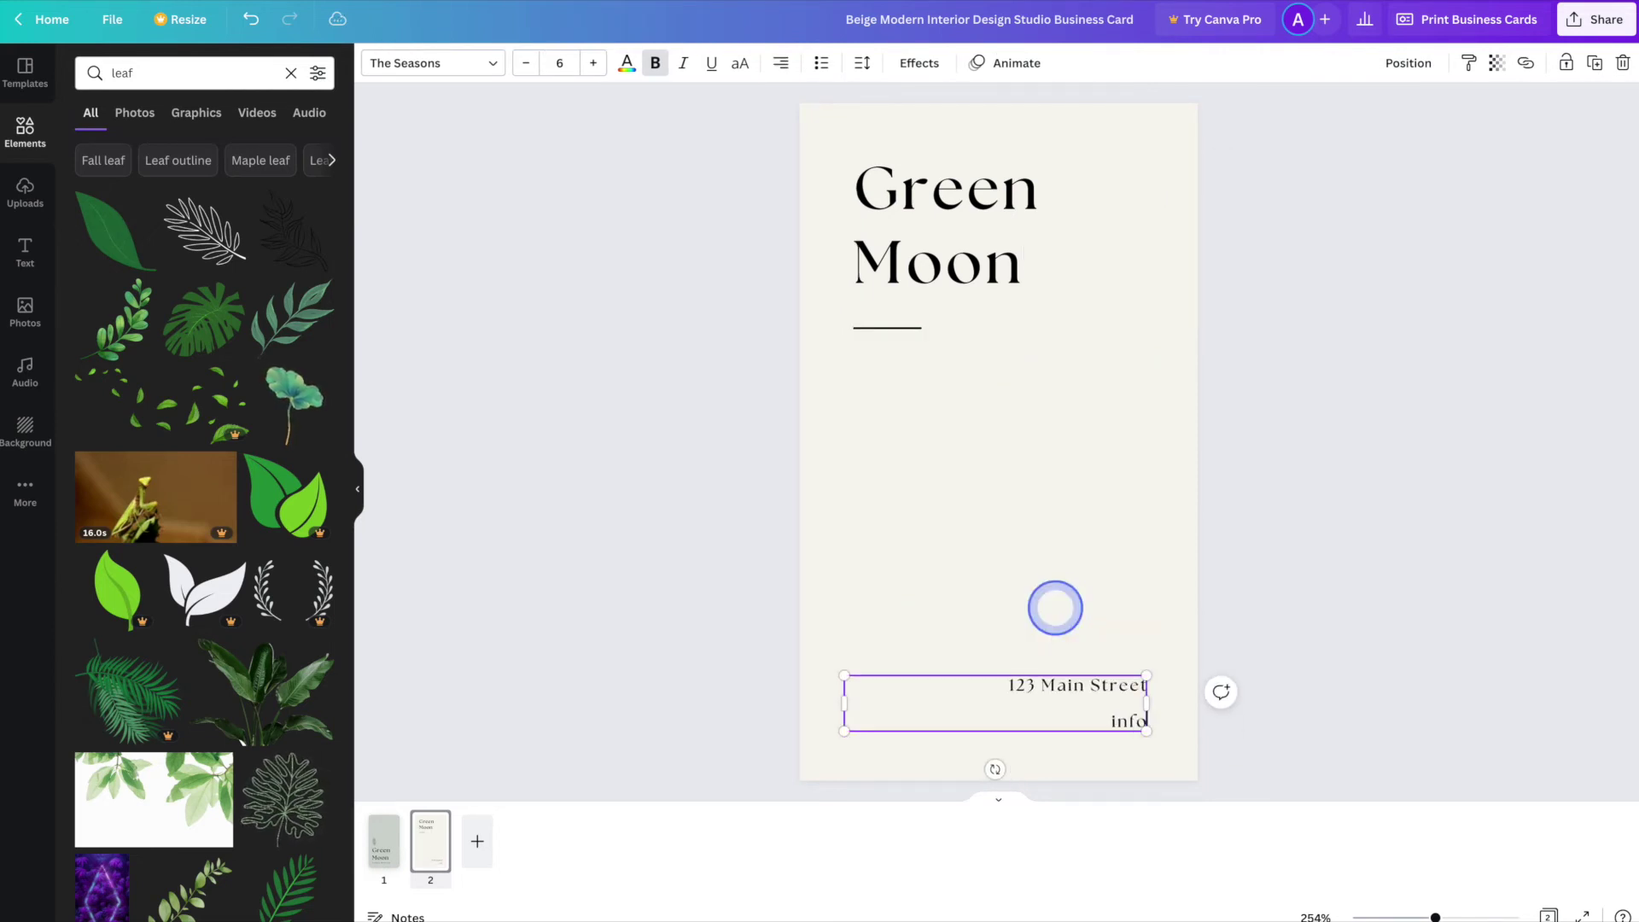
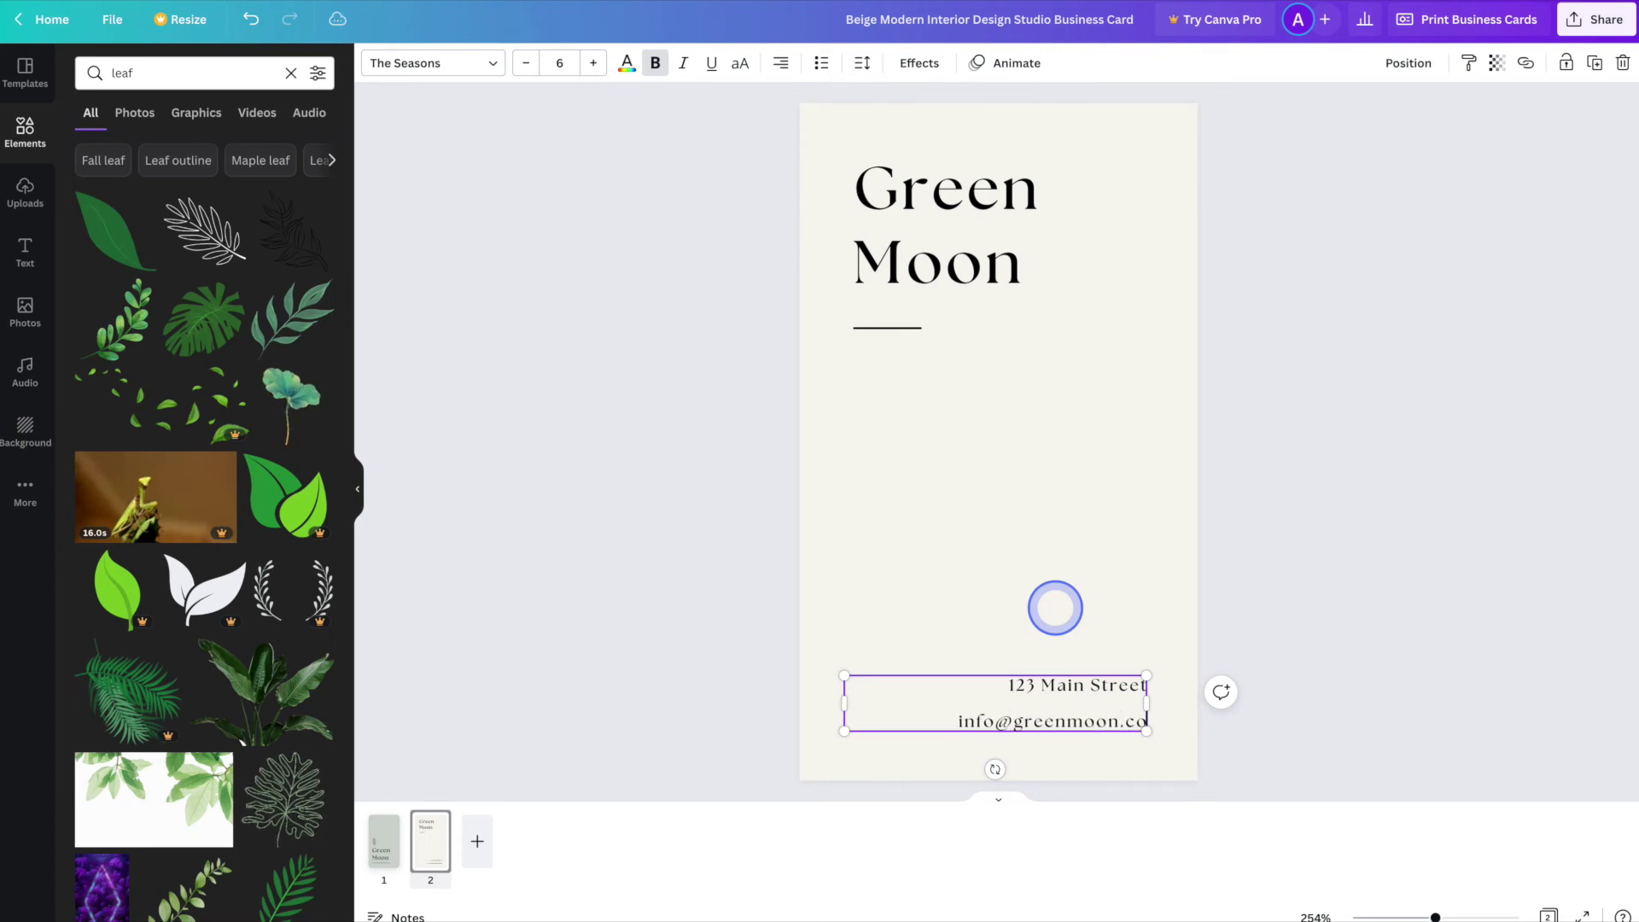
key("Return")
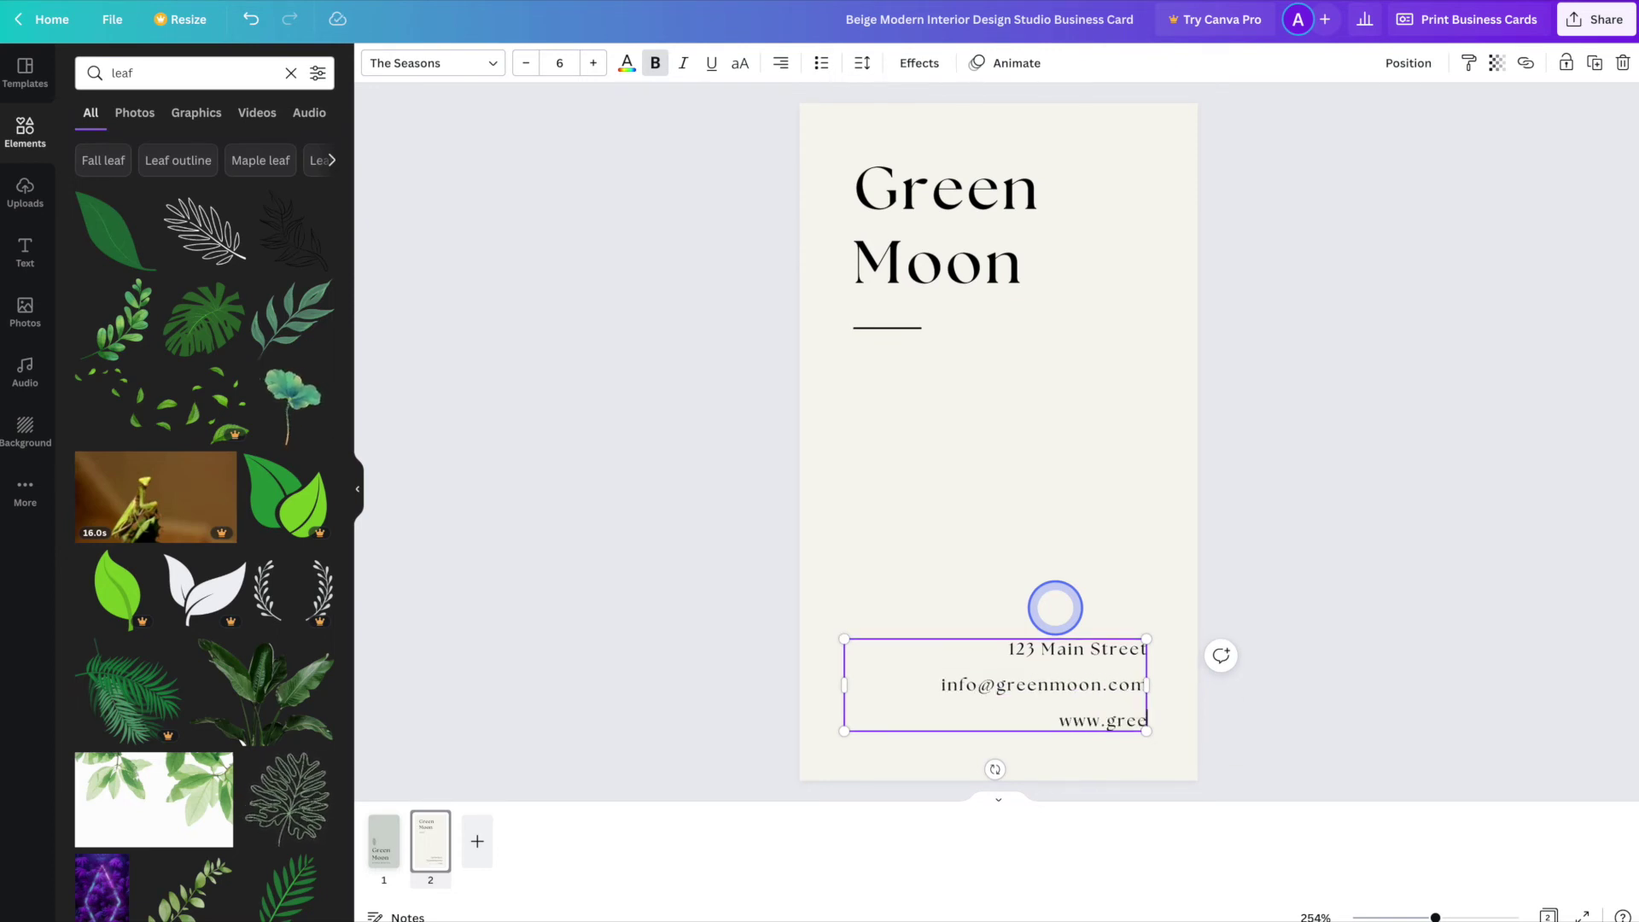
left_click(1276, 532)
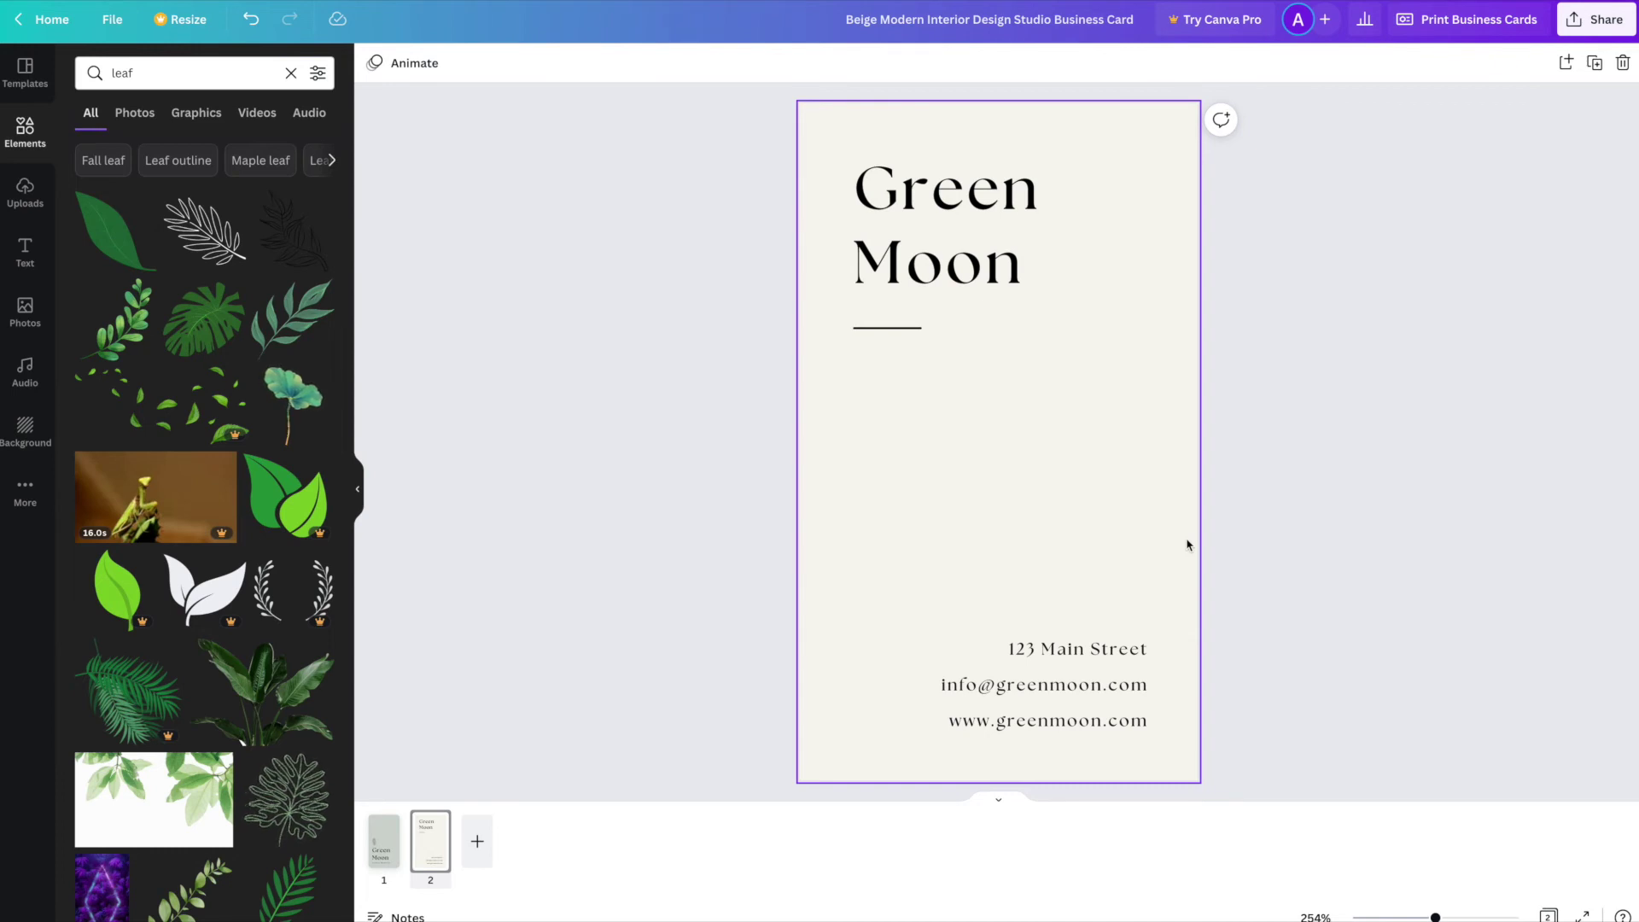
- Add the white leaf outline to the back card, enlarge it and rotate it to about -18°
left_click(214, 244)
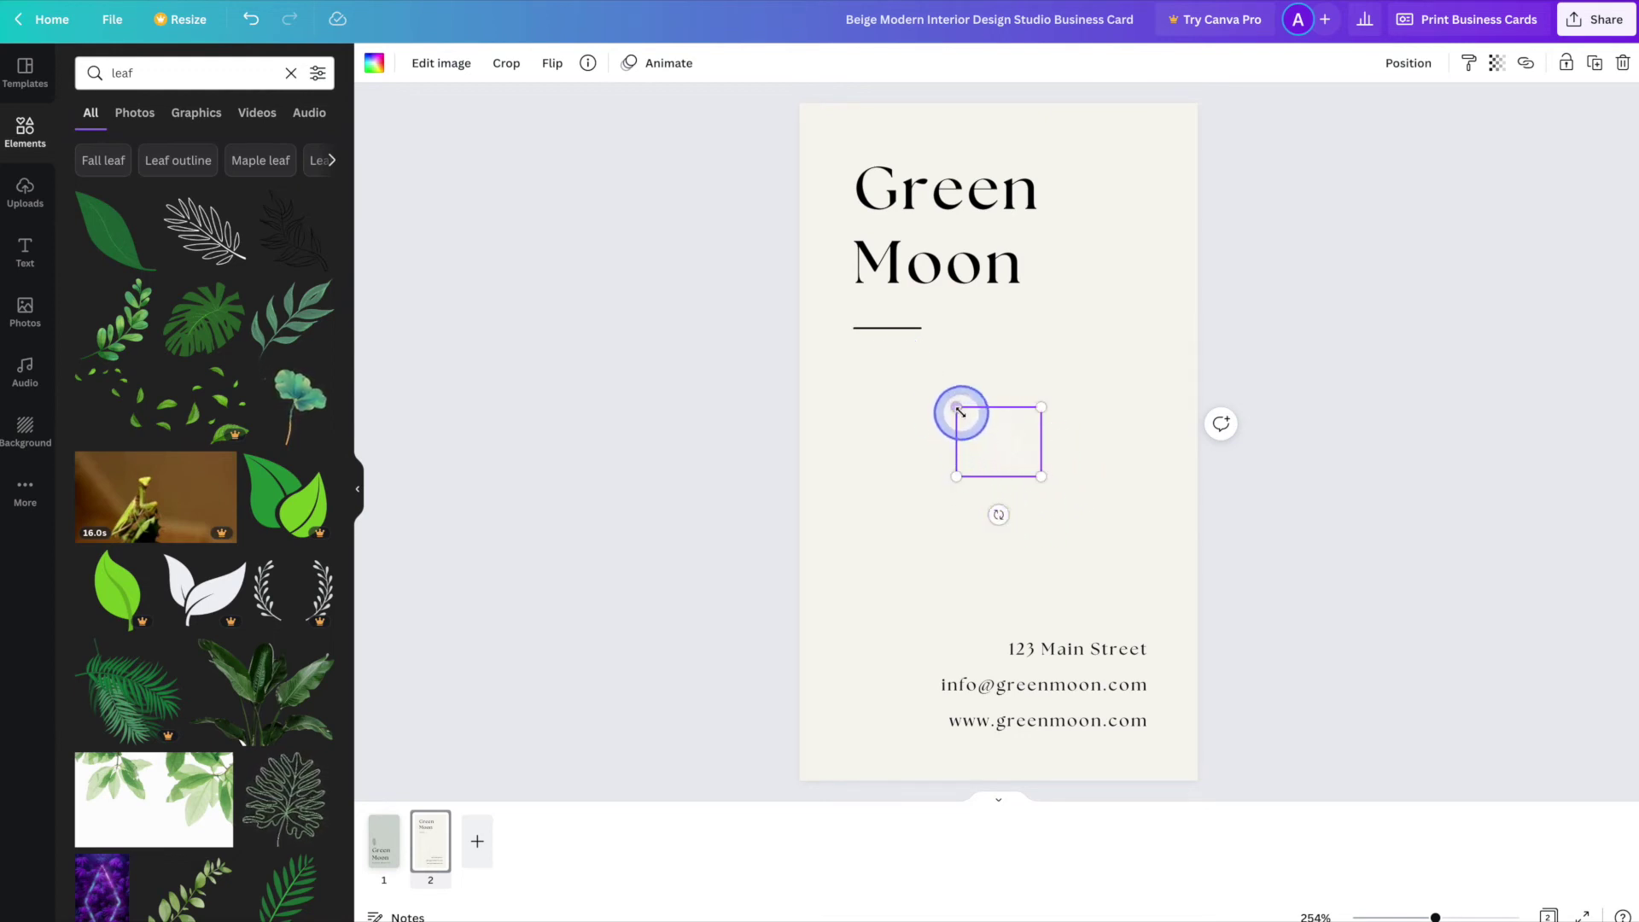
left_click_drag(956, 405, 846, 315)
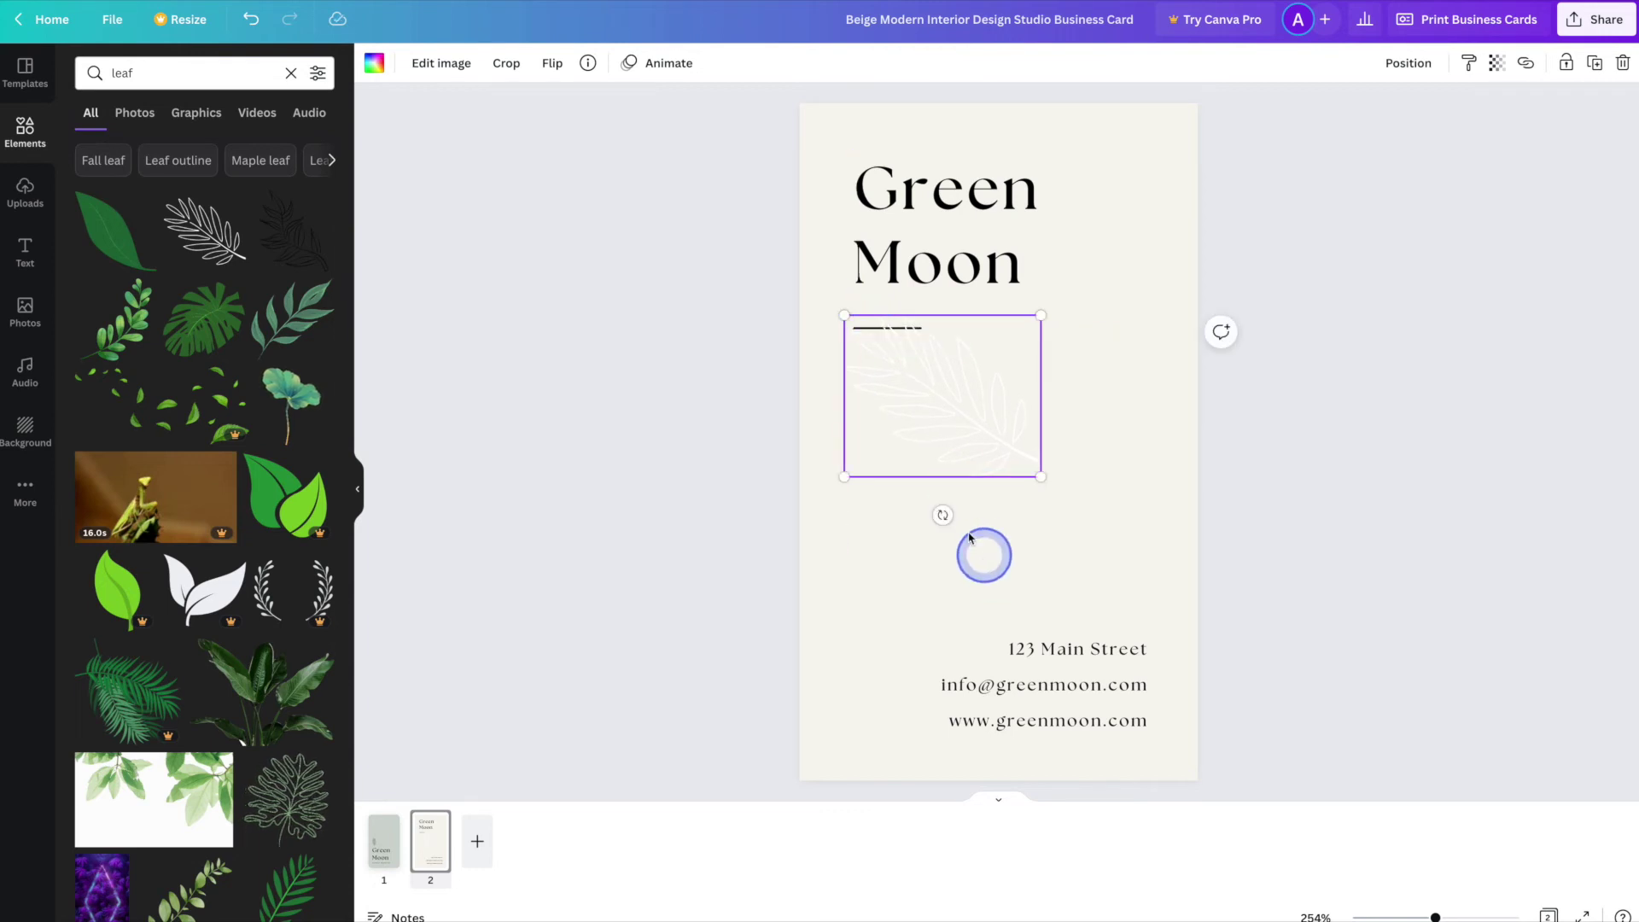
left_click_drag(944, 517, 918, 514)
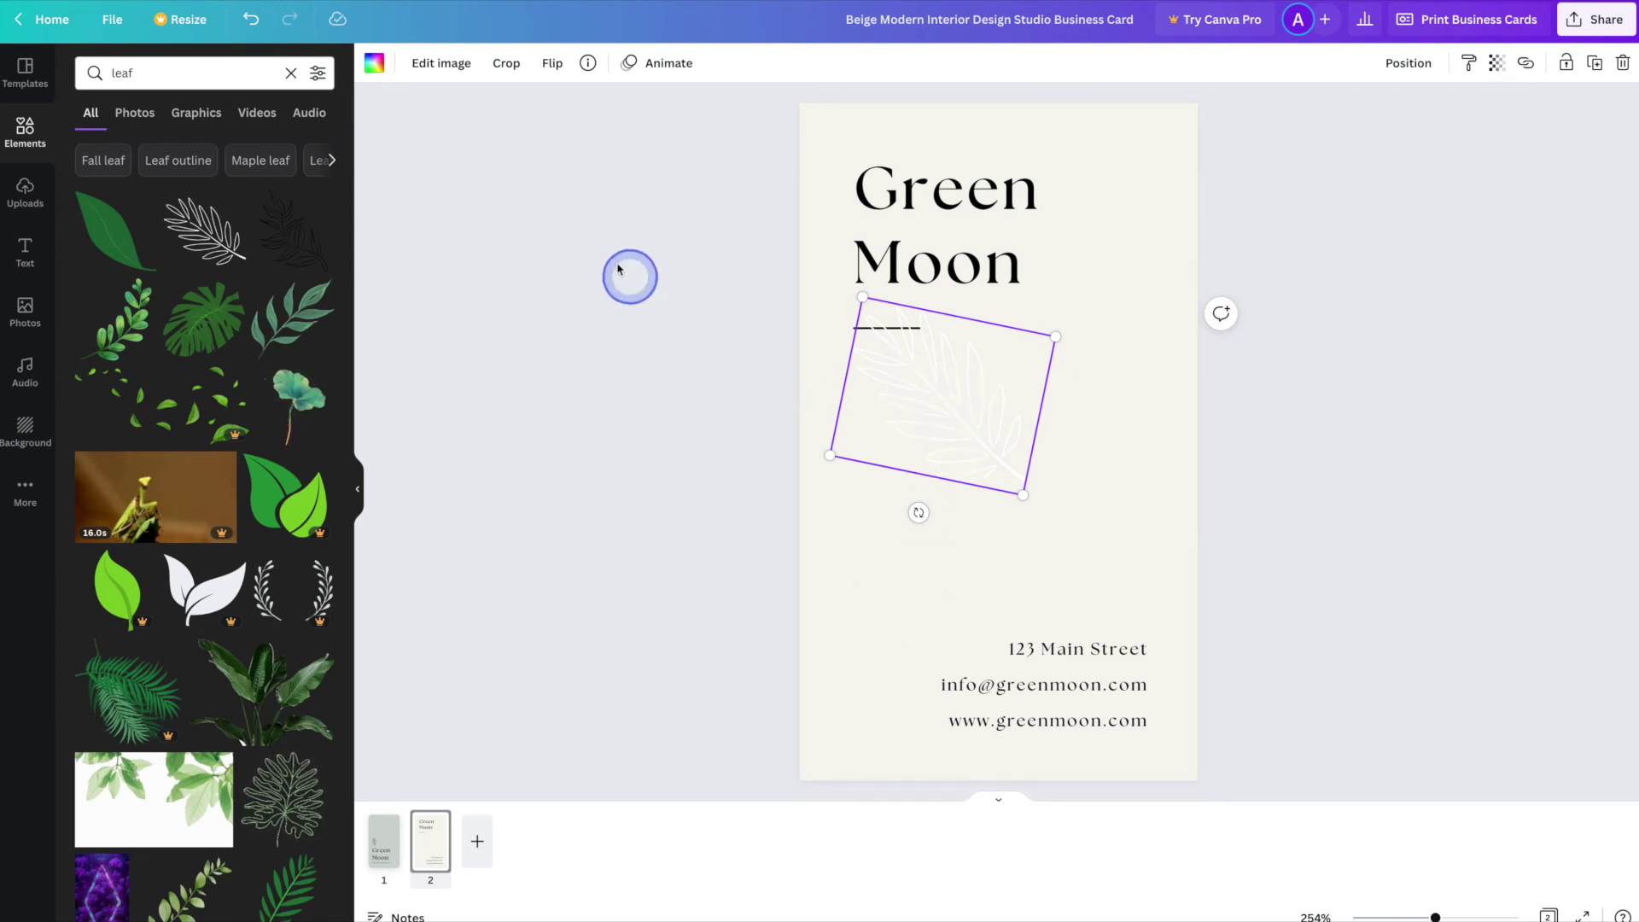
left_click(554, 69)
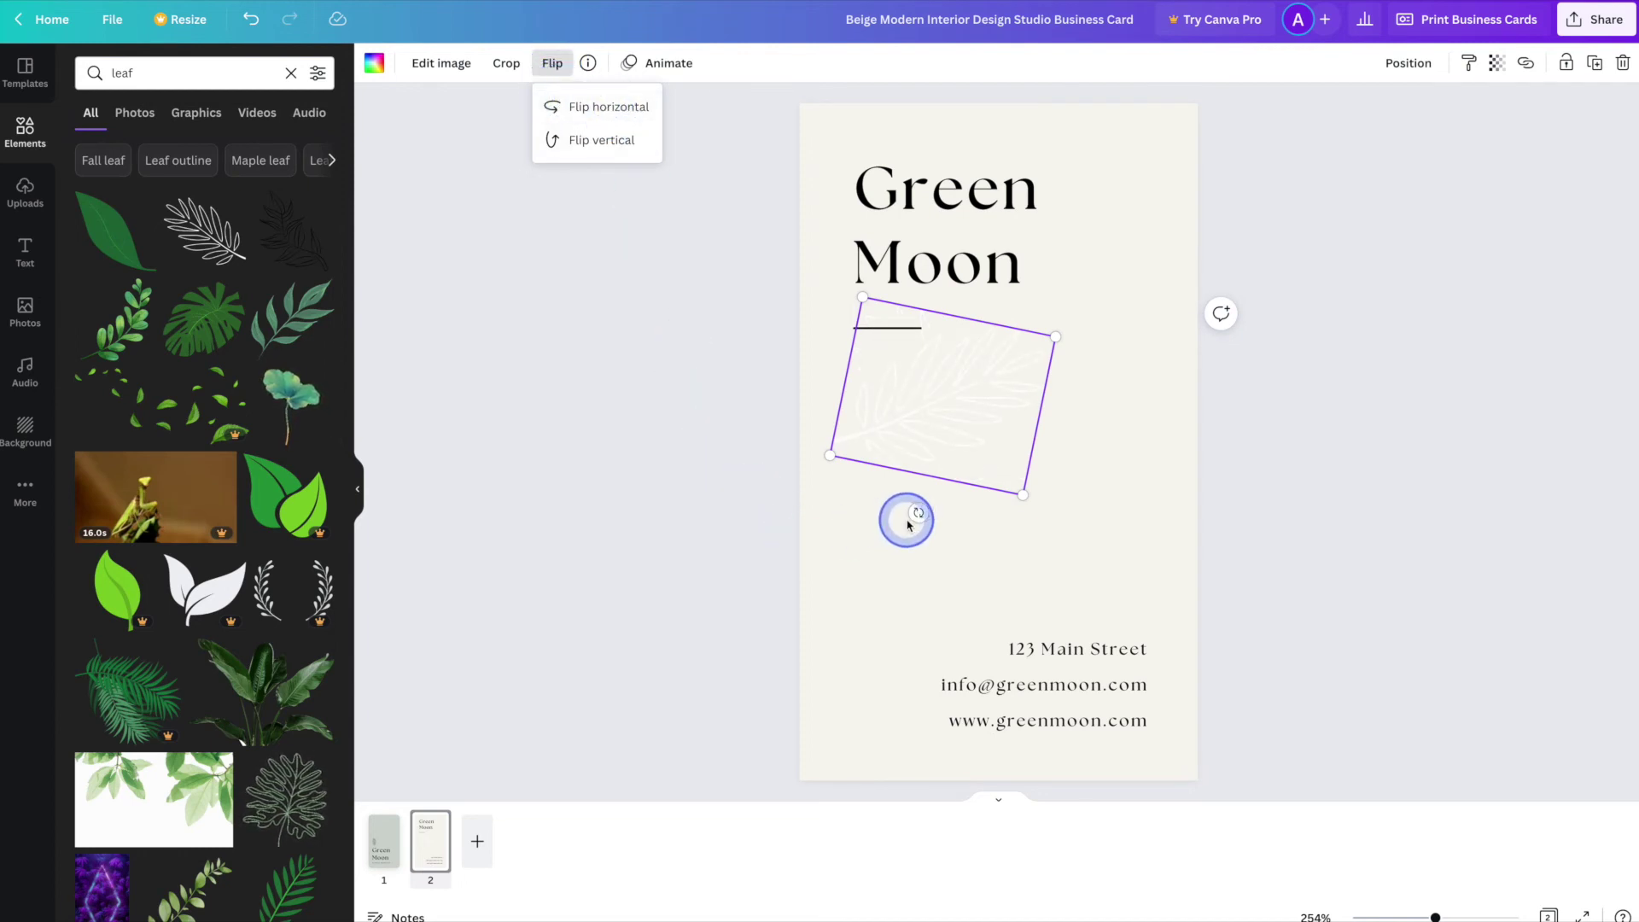
left_click_drag(919, 511, 979, 510)
left_click_drag(956, 435, 1003, 439)
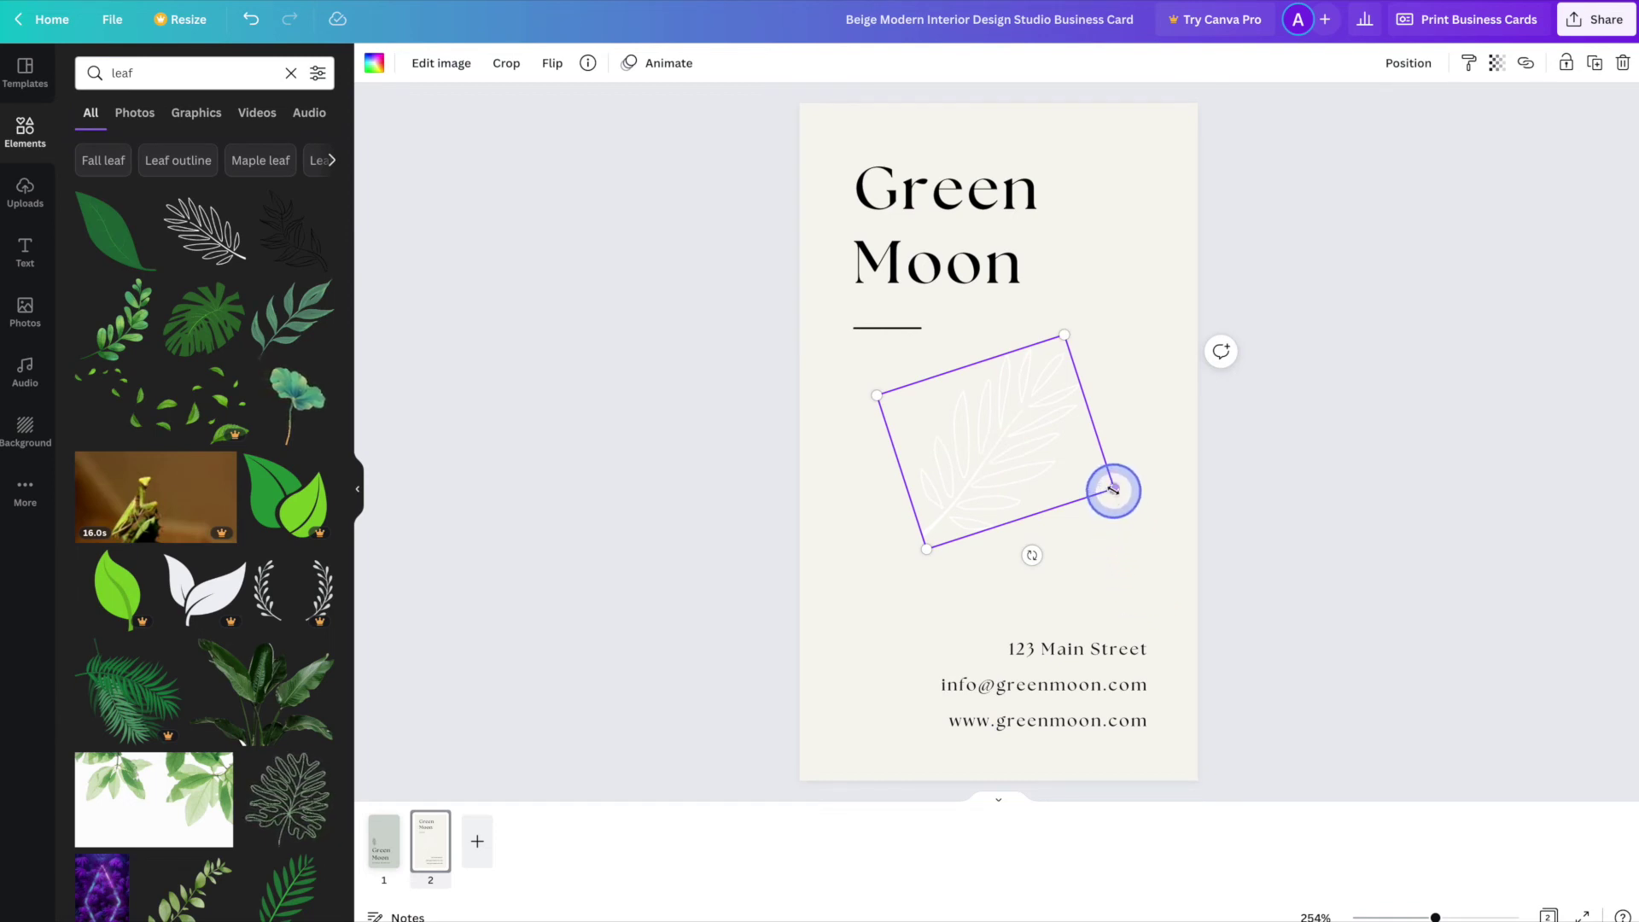
- Enlarge the leaf to span the card and send it behind the text
left_click_drag(1114, 490, 1335, 671)
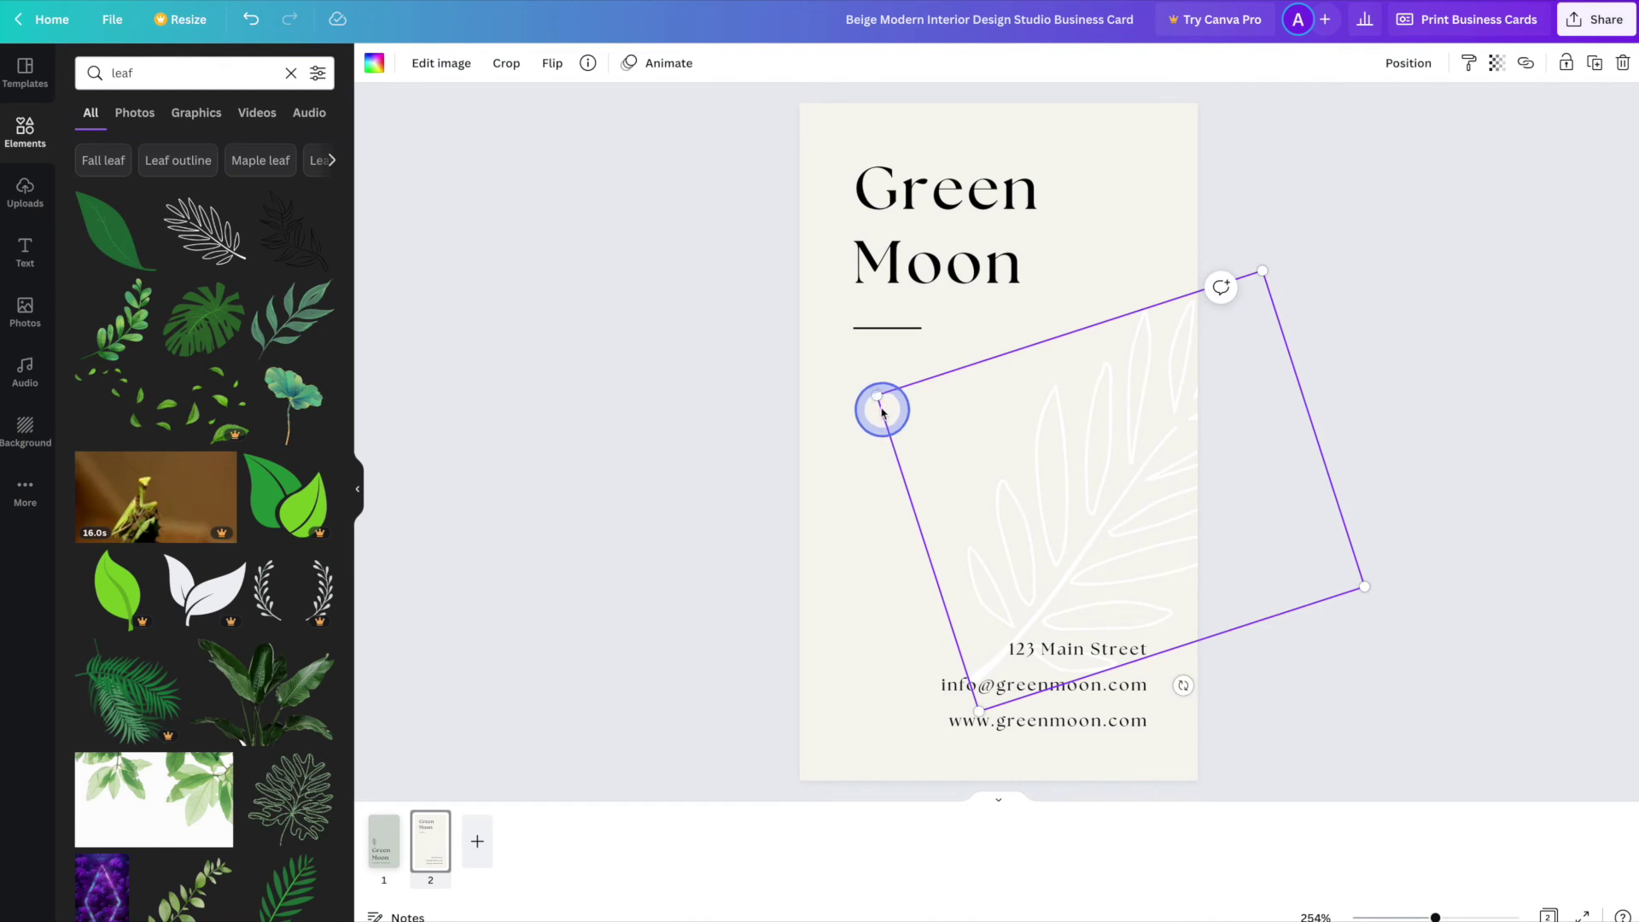
left_click_drag(877, 396, 733, 338)
left_click_drag(1032, 439, 1037, 398)
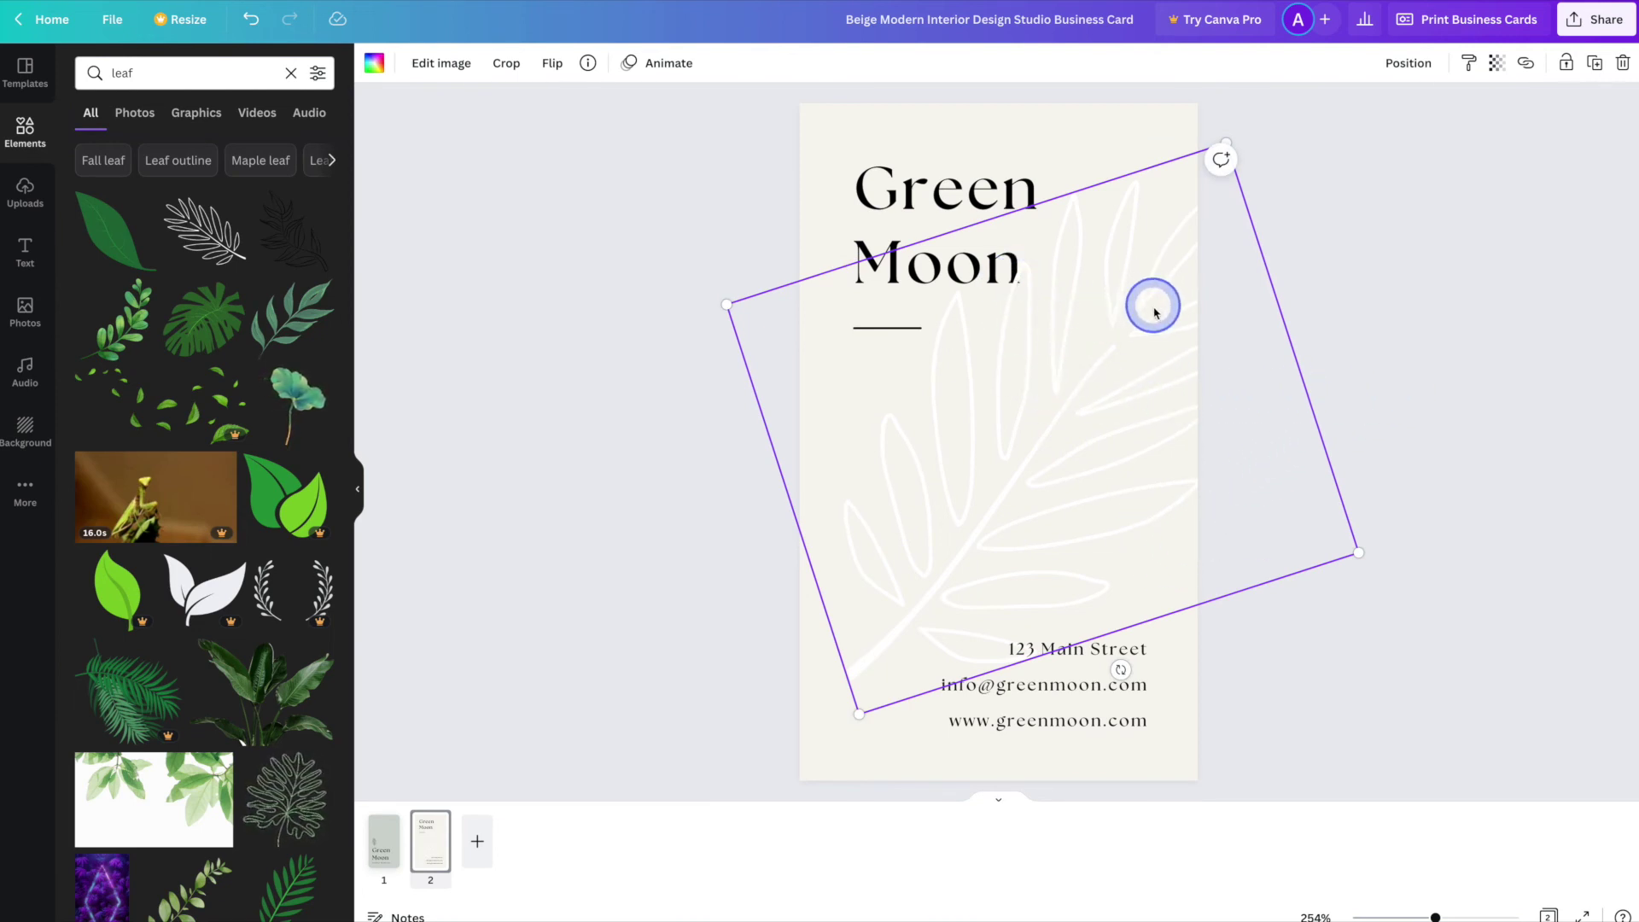
left_click(1410, 64)
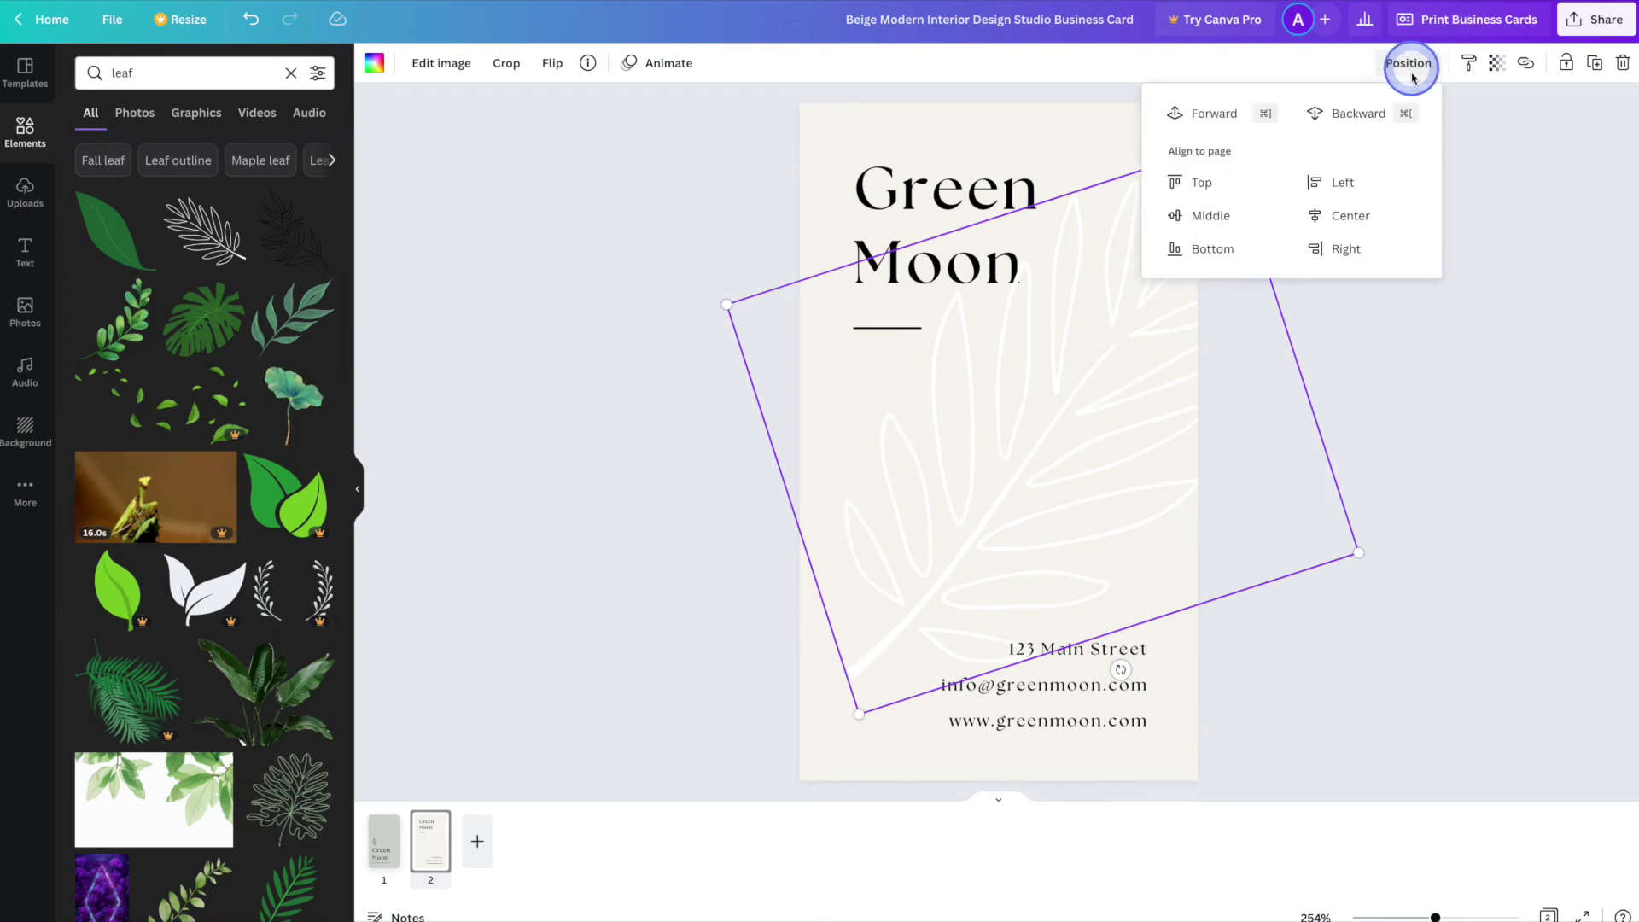
left_click(1358, 115)
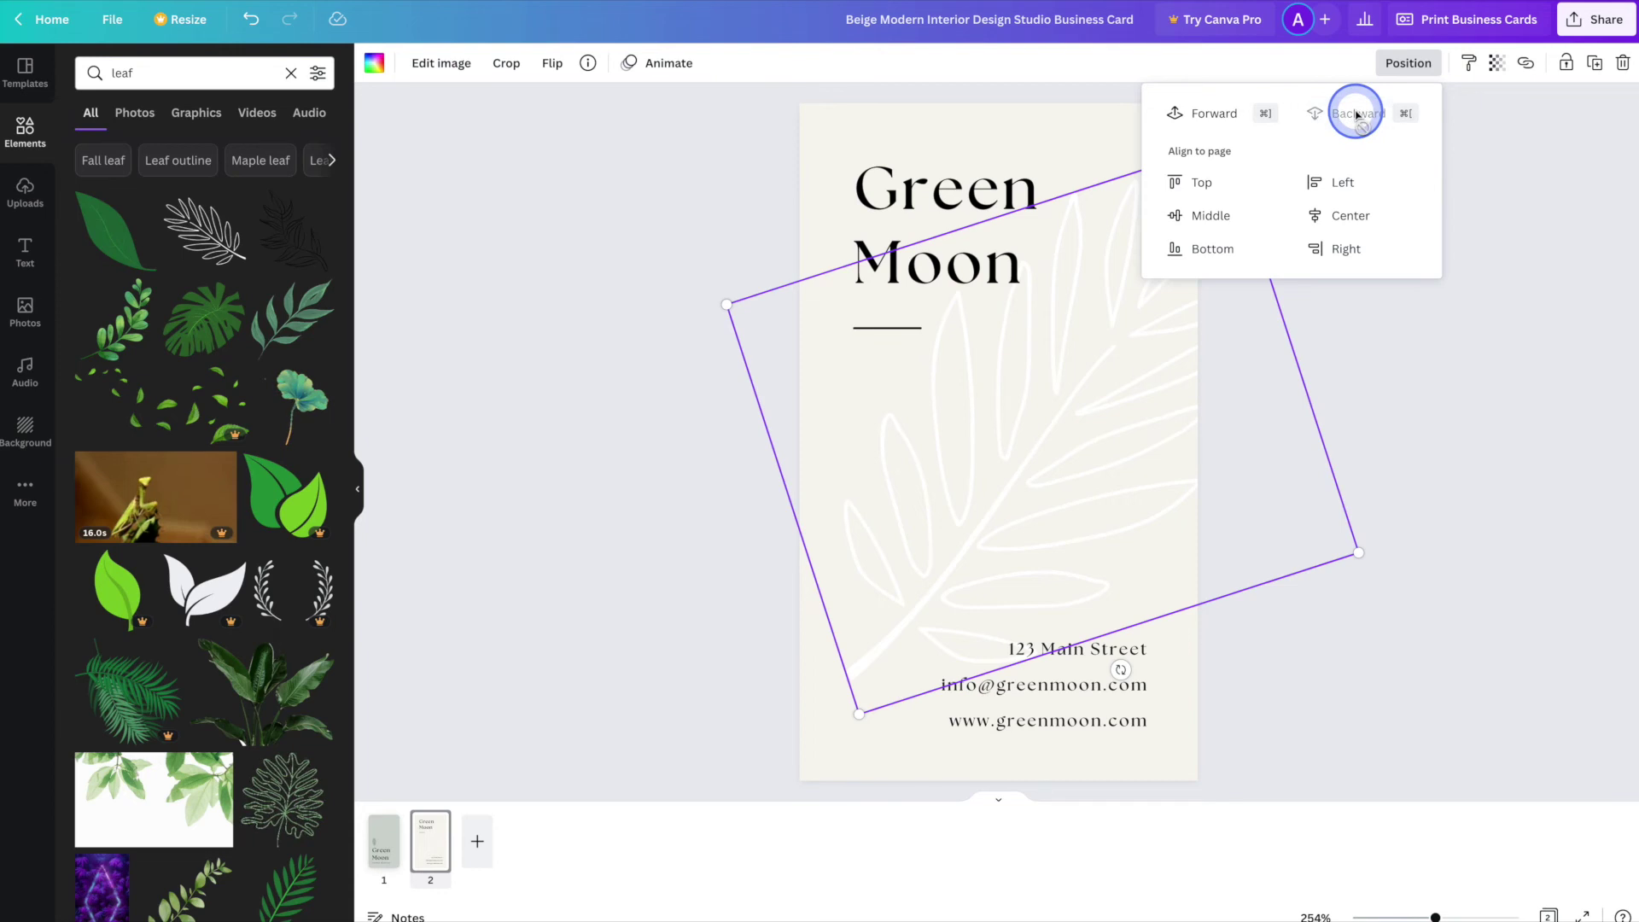
left_click(1405, 446)
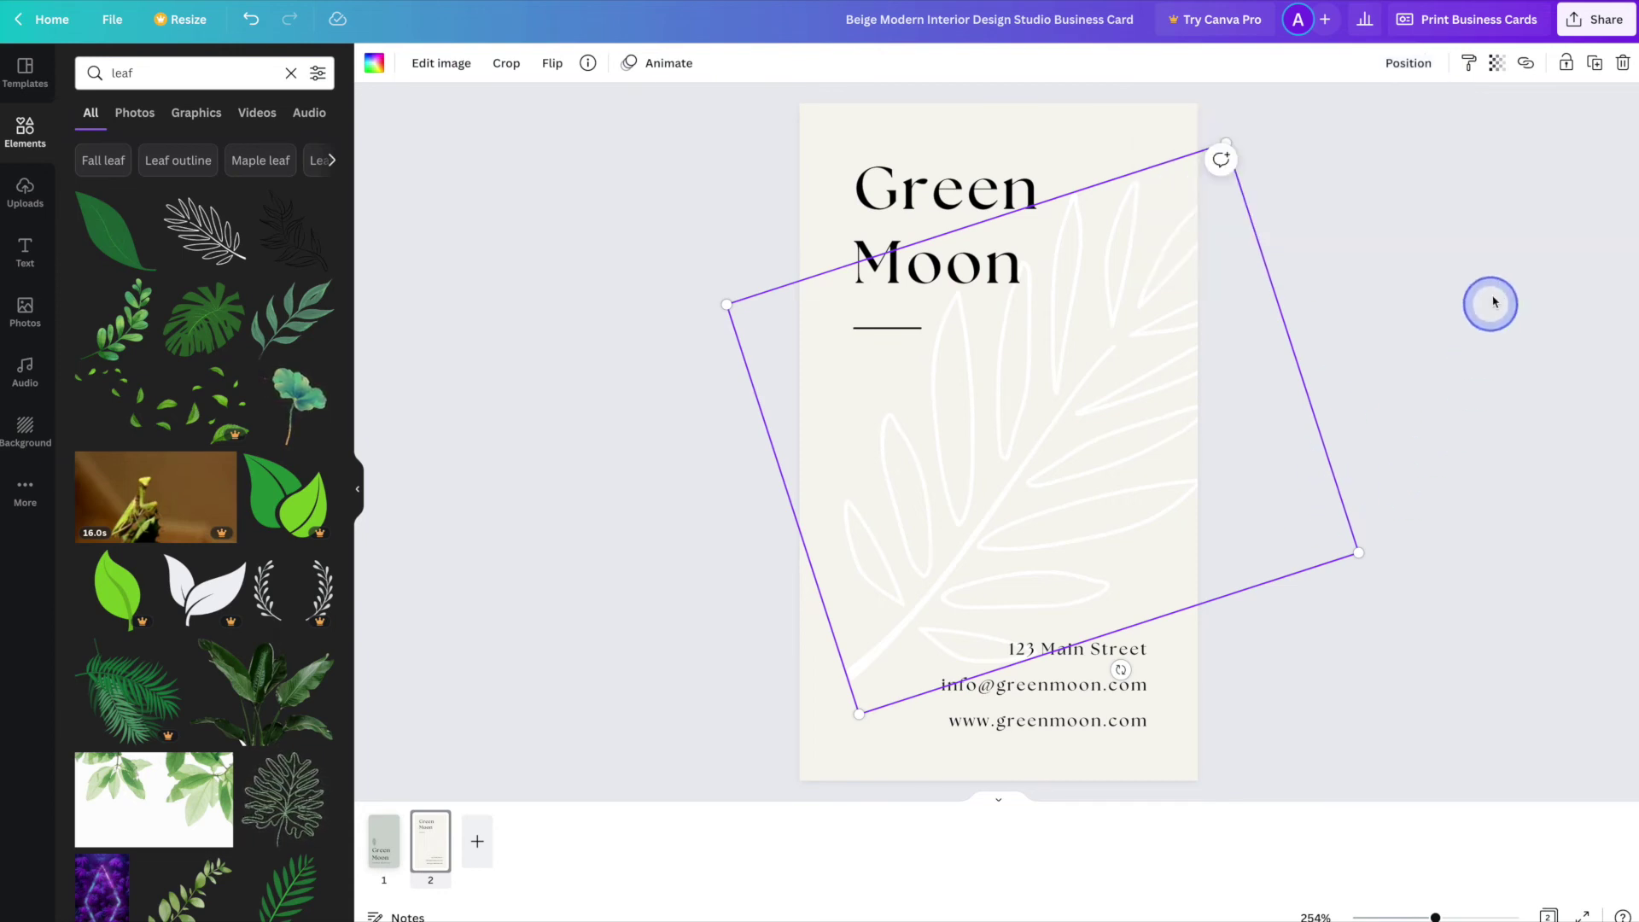
- Set the back card's leaf outline to 48 transparency
left_click(1499, 65)
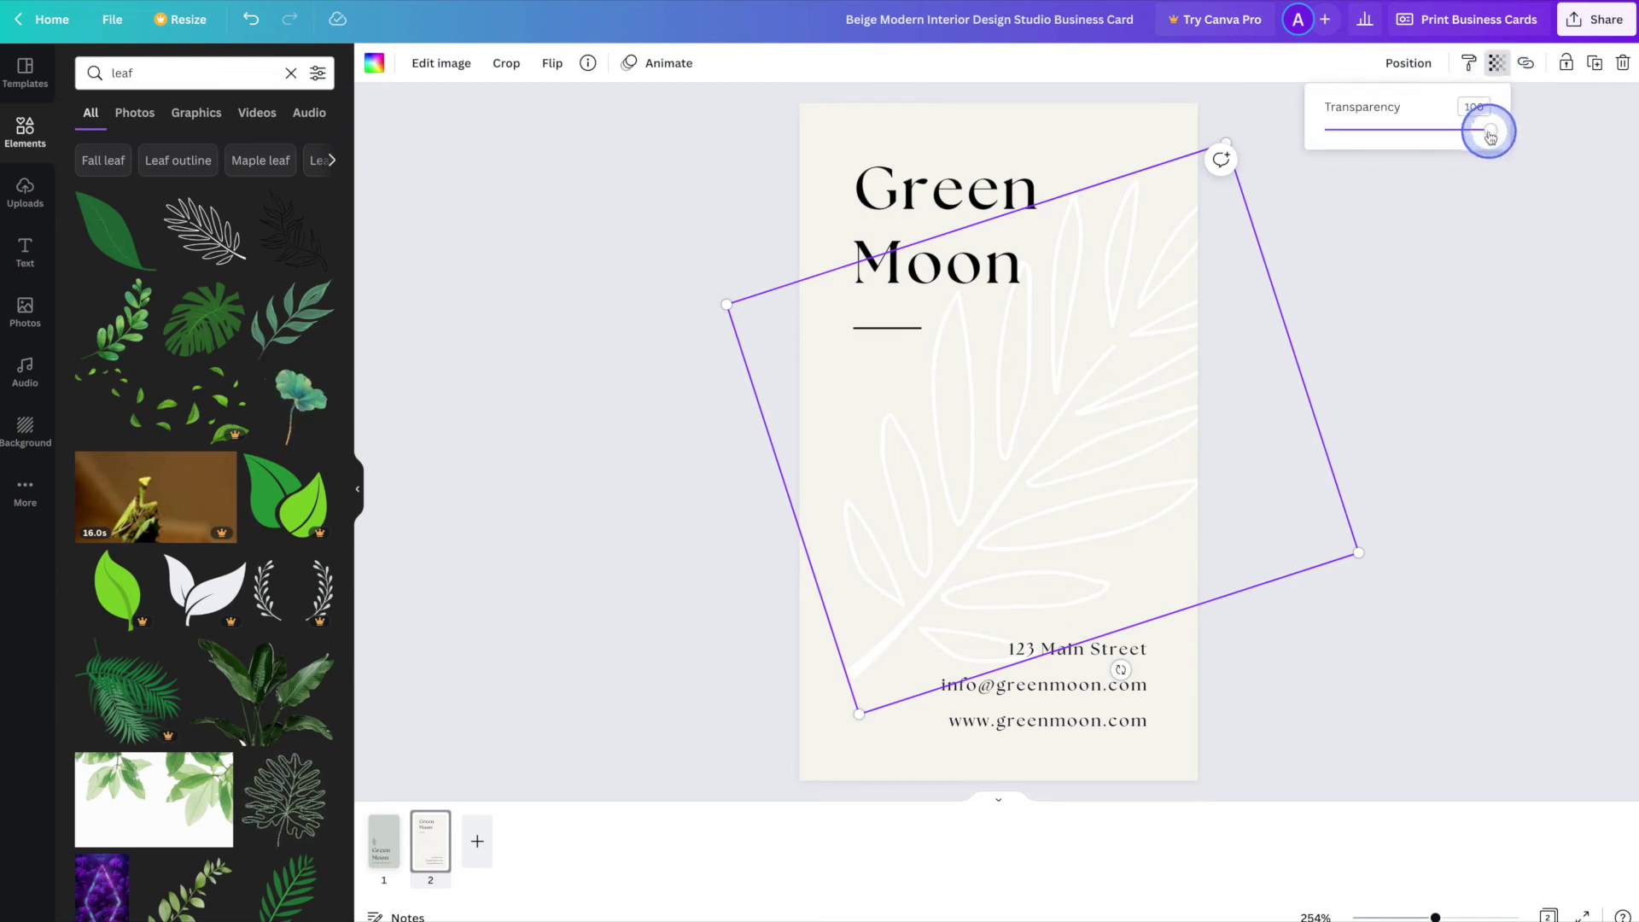
left_click_drag(1491, 137, 1482, 136)
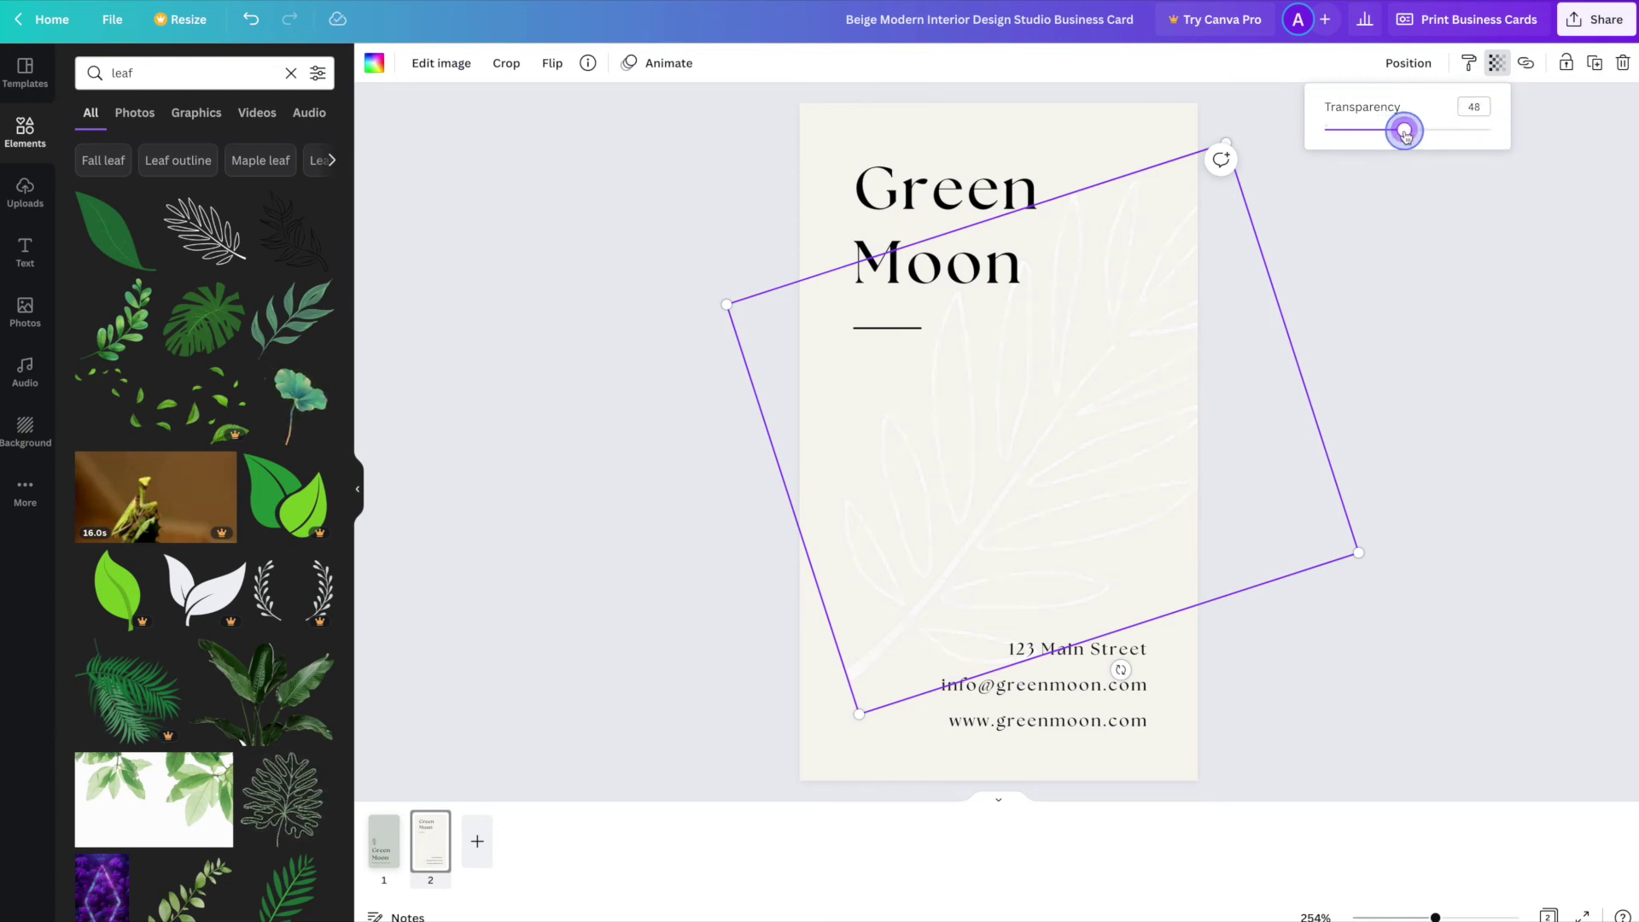
left_click(1425, 455)
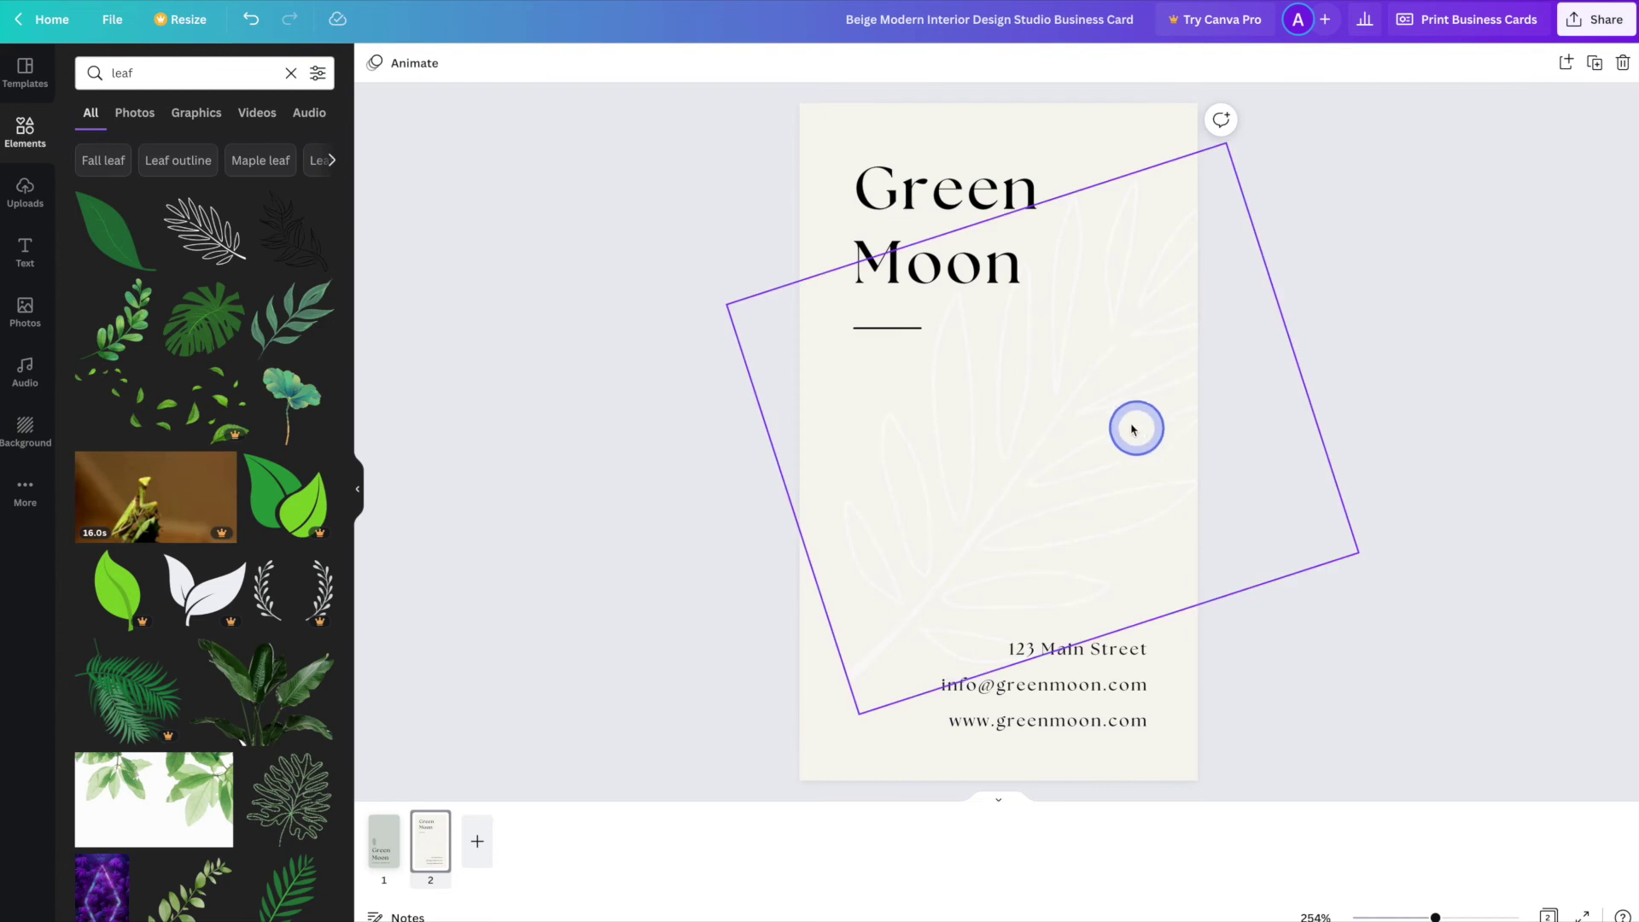
- Enlarge the leaf slightly and centre it horizontally on the card
left_click(1105, 421)
left_click_drag(846, 728, 832, 742)
left_click_drag(1017, 424, 999, 426)
left_click(1383, 411)
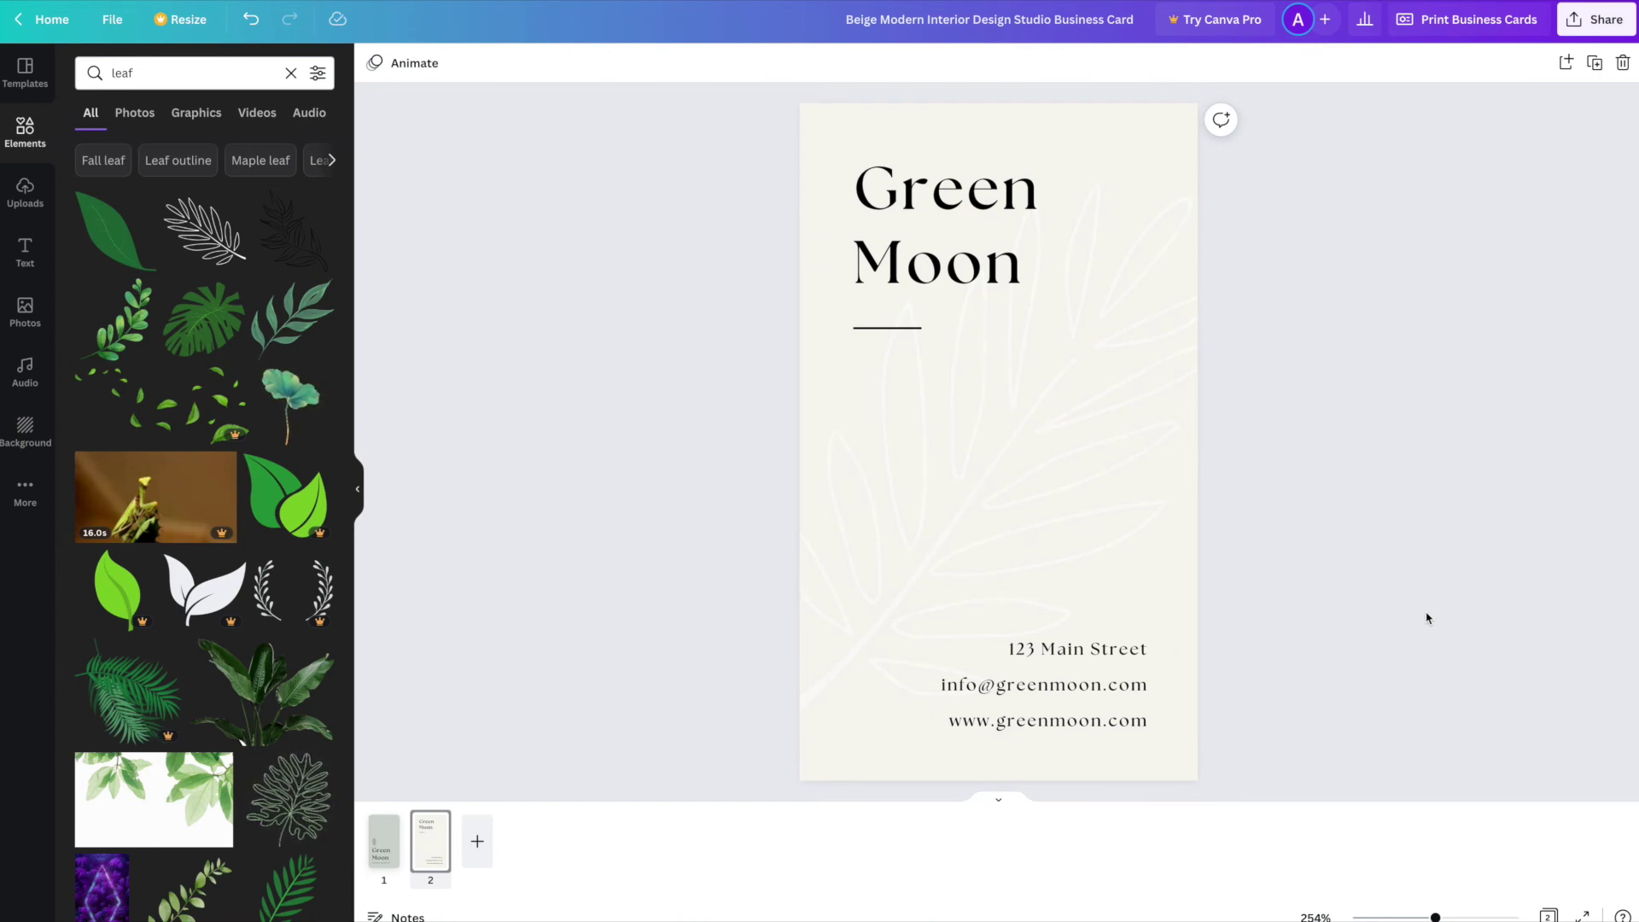
left_click(1372, 559)
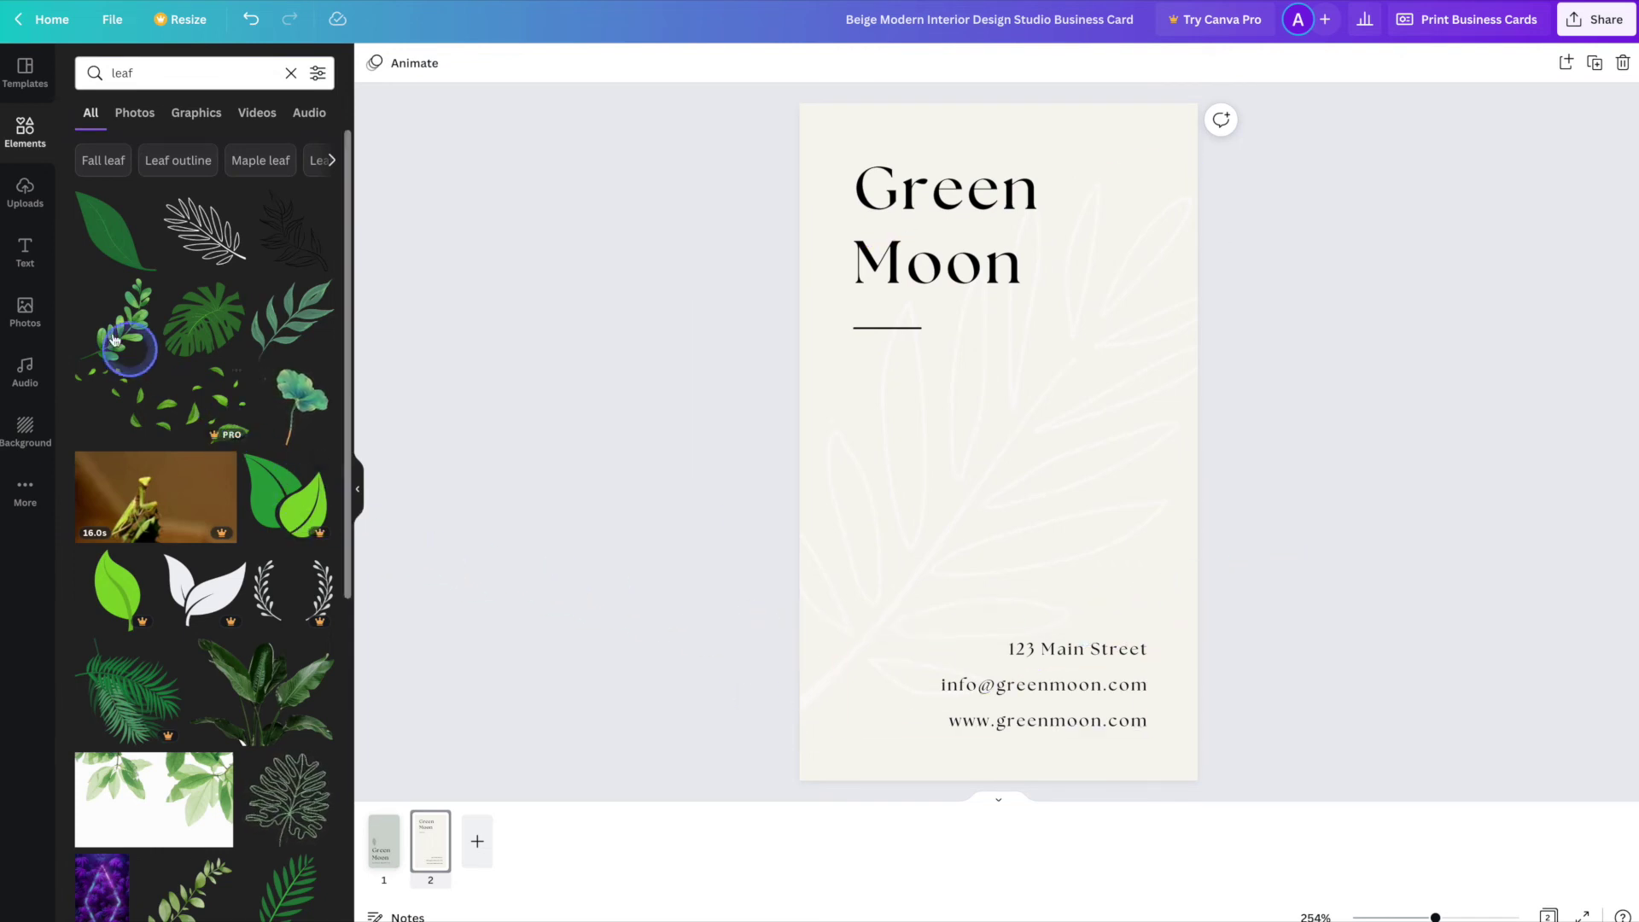
- Show the Text panel's heading, subheading and body text styles, scrolled back to the top
left_click(26, 249)
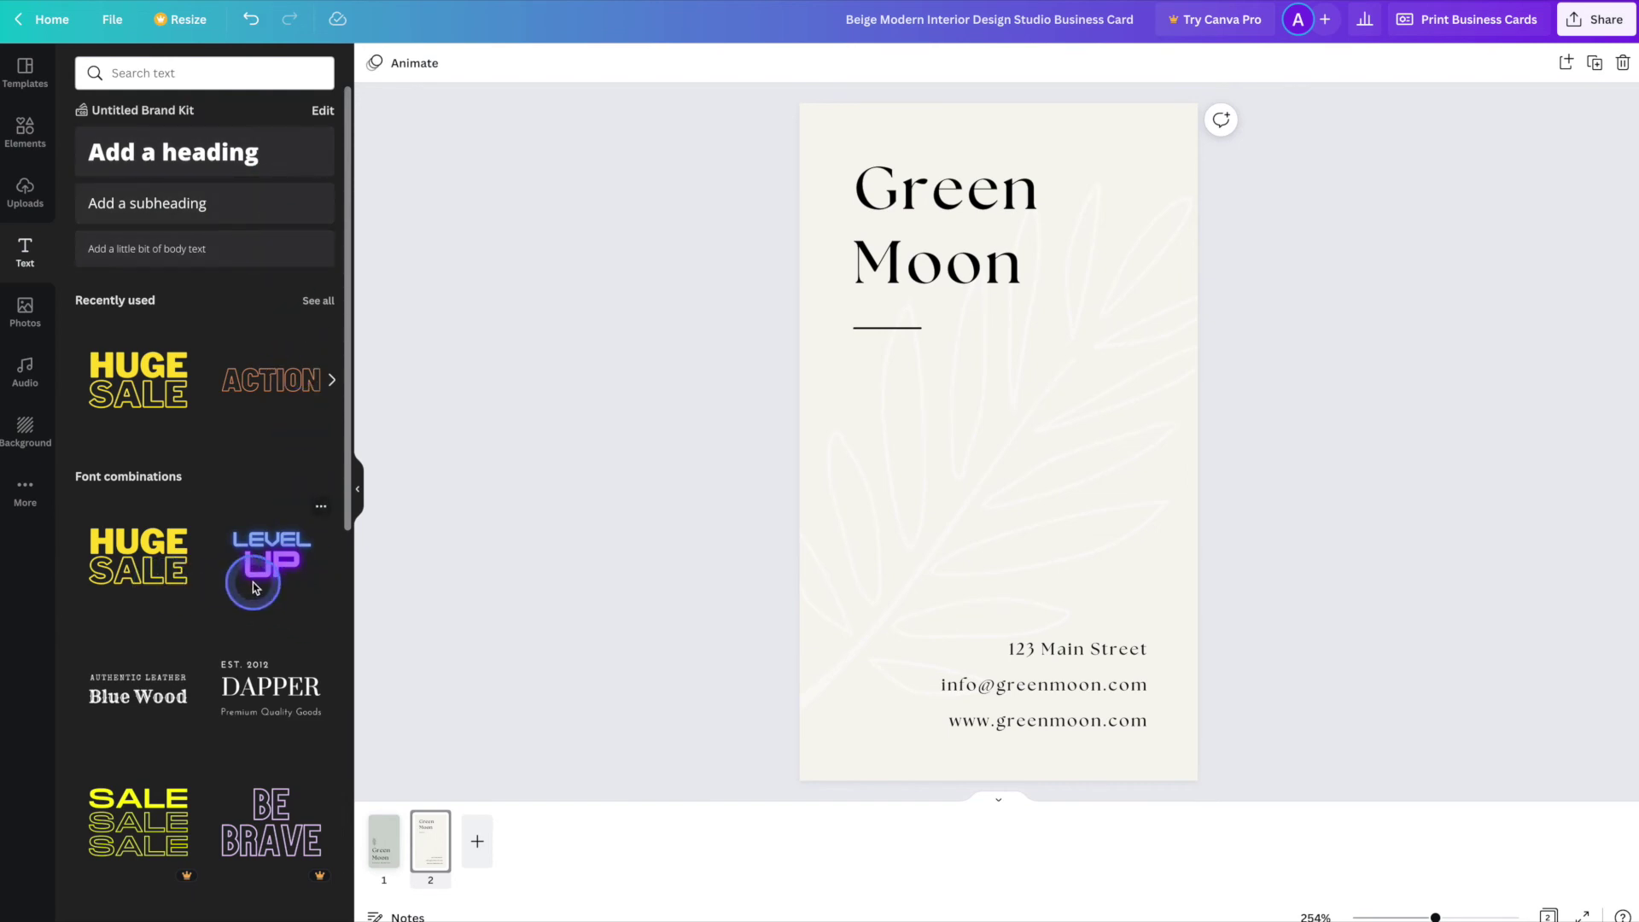
scroll(253, 588, "down", 8)
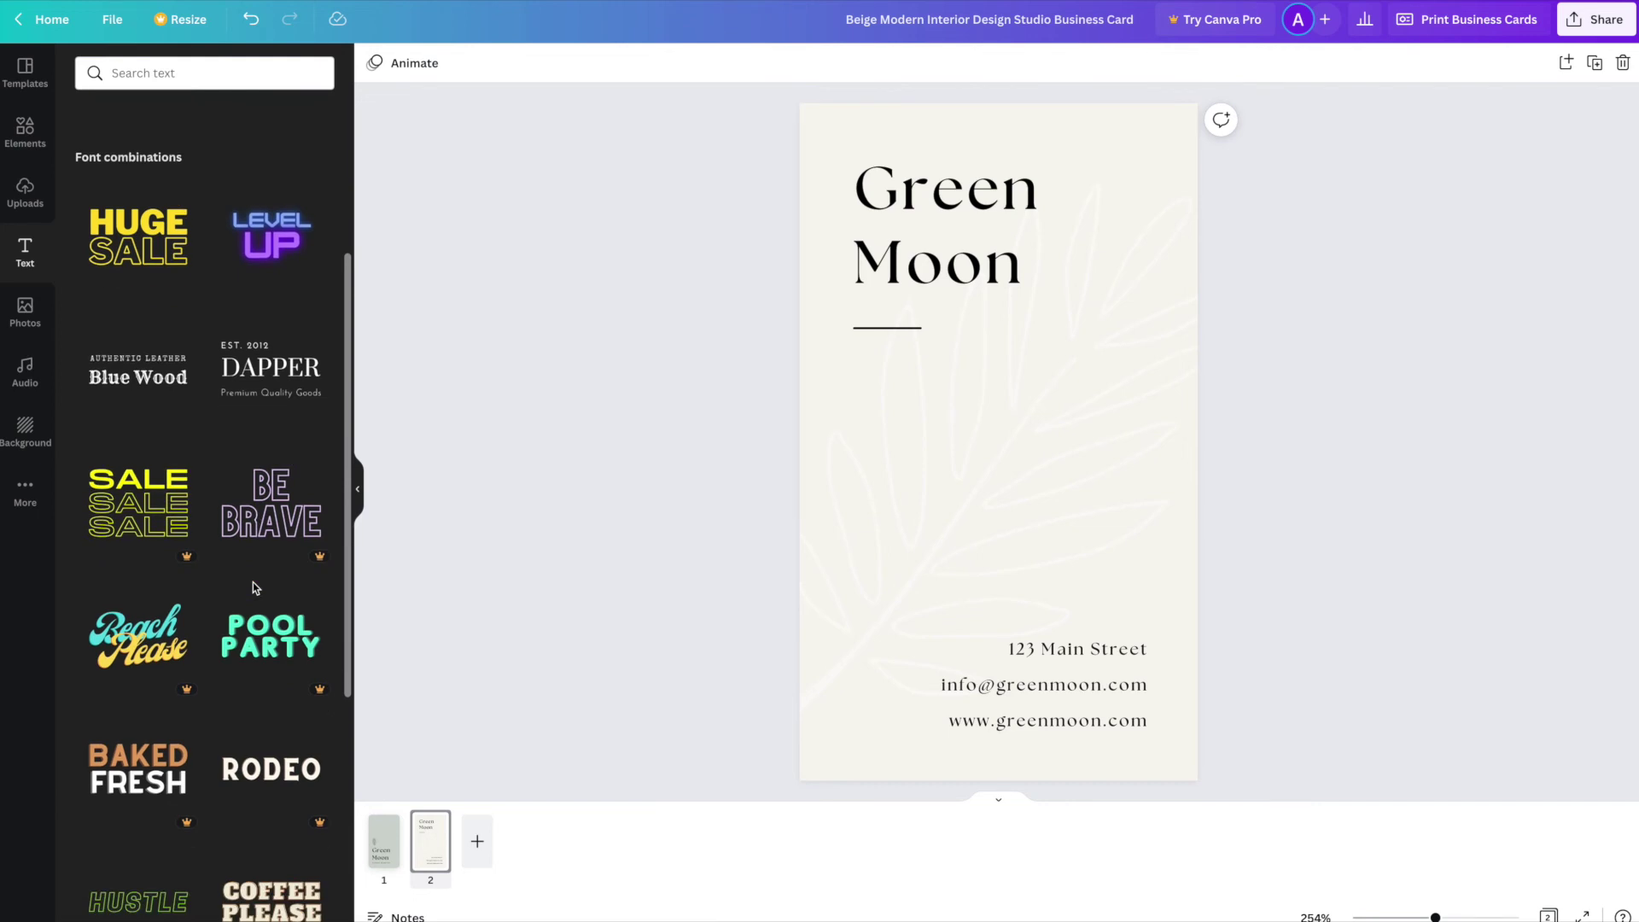
scroll(254, 589, "down", 5)
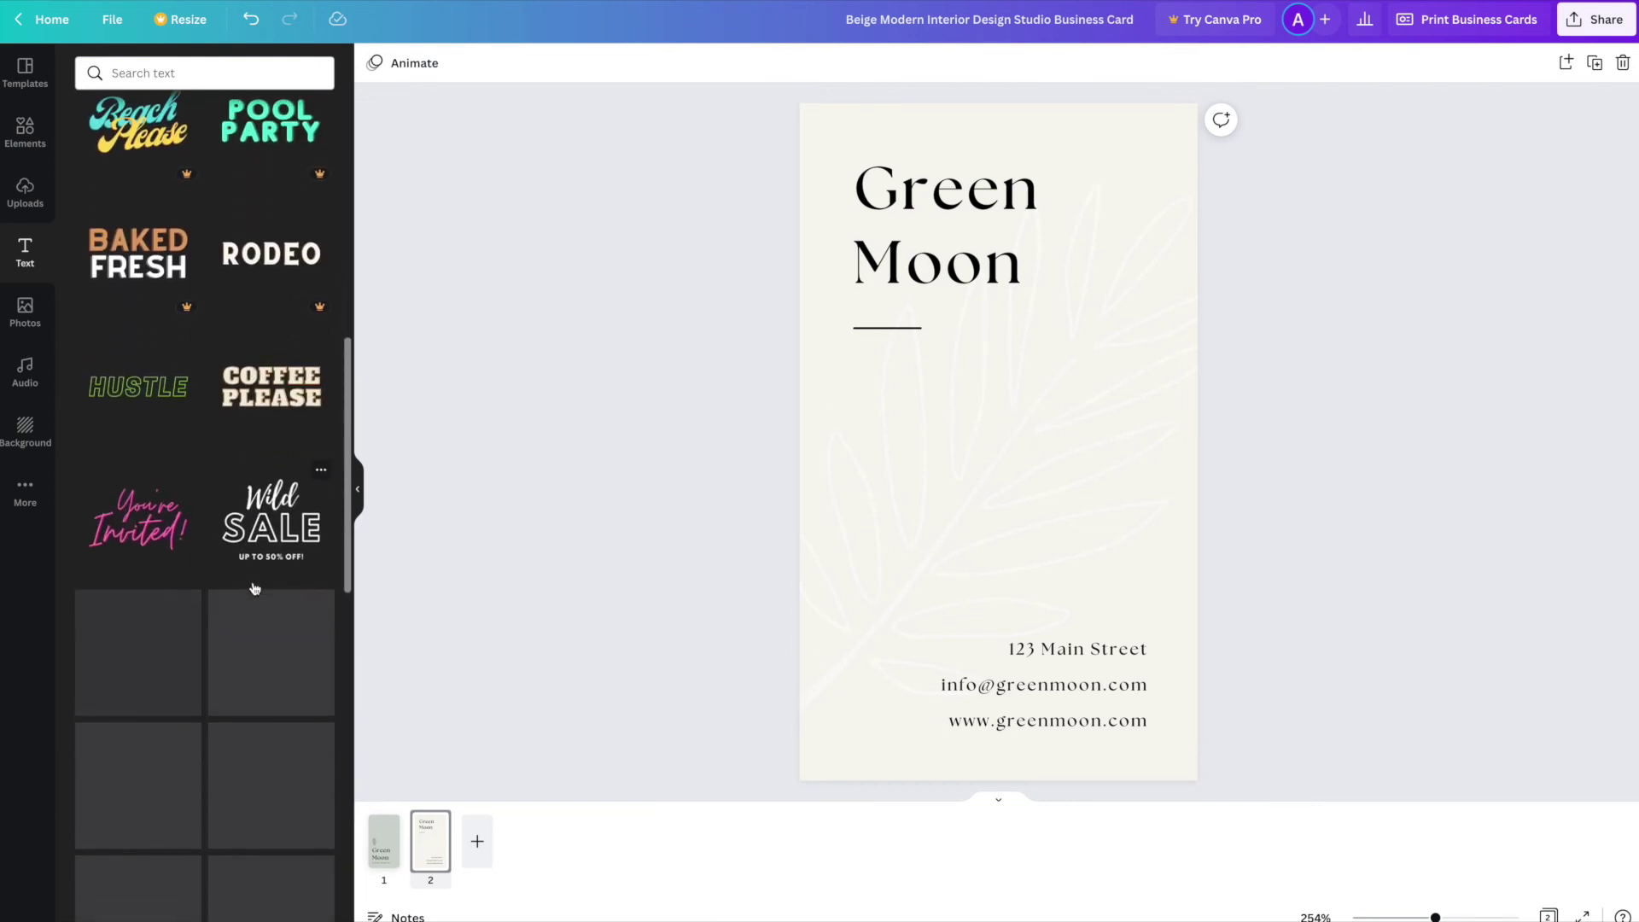
scroll(252, 587, "down", 5)
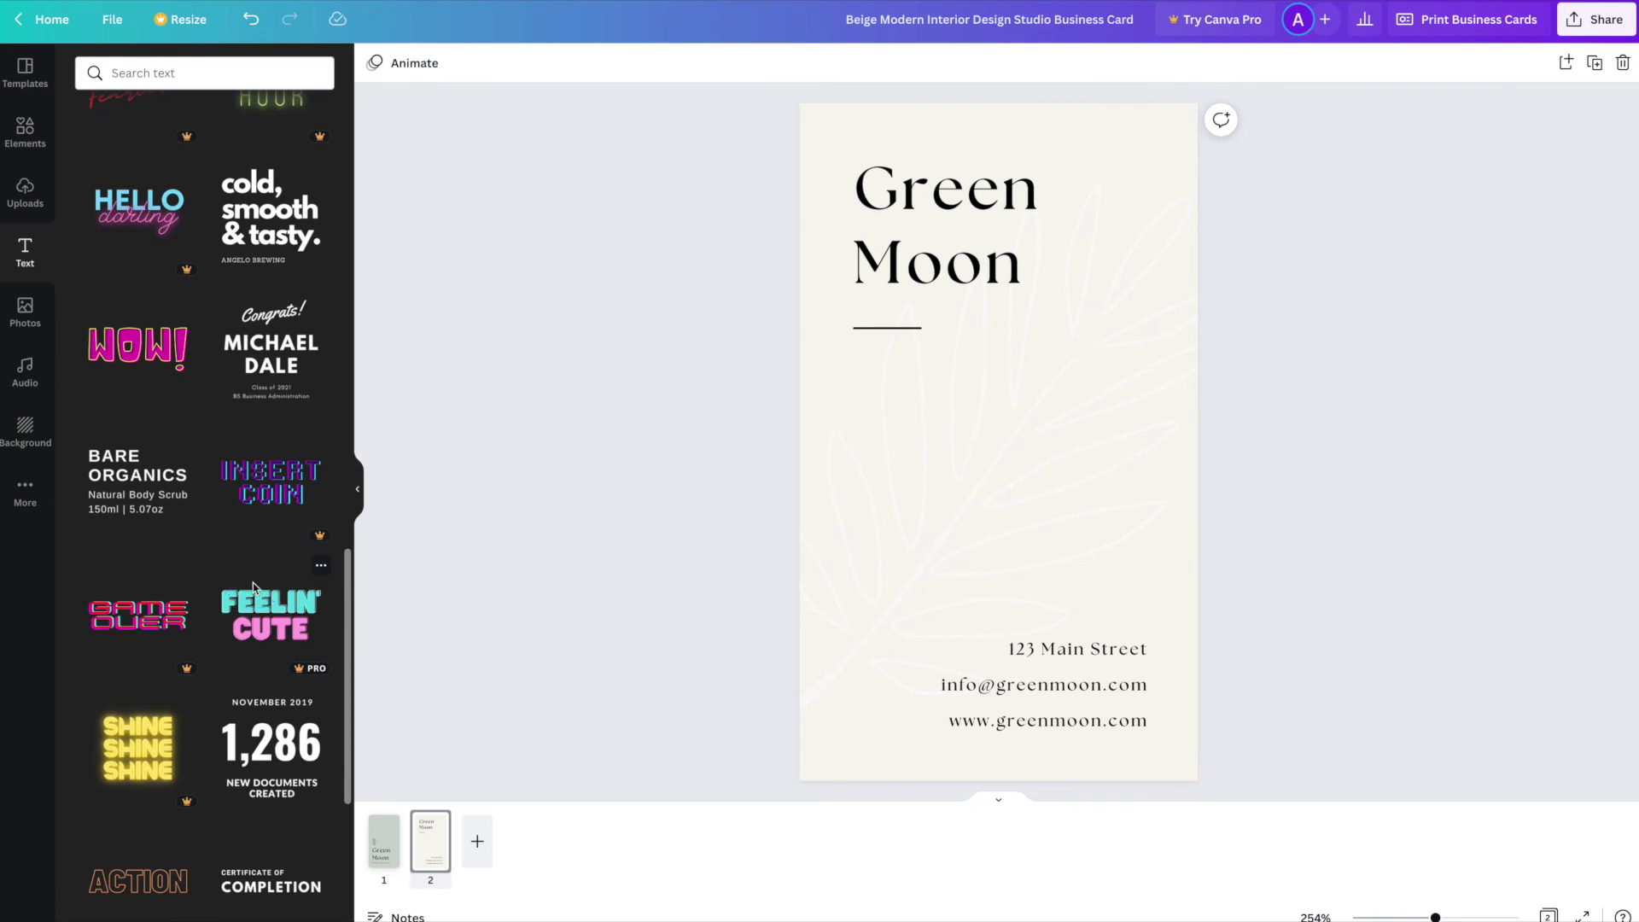
scroll(253, 583, "up", 18)
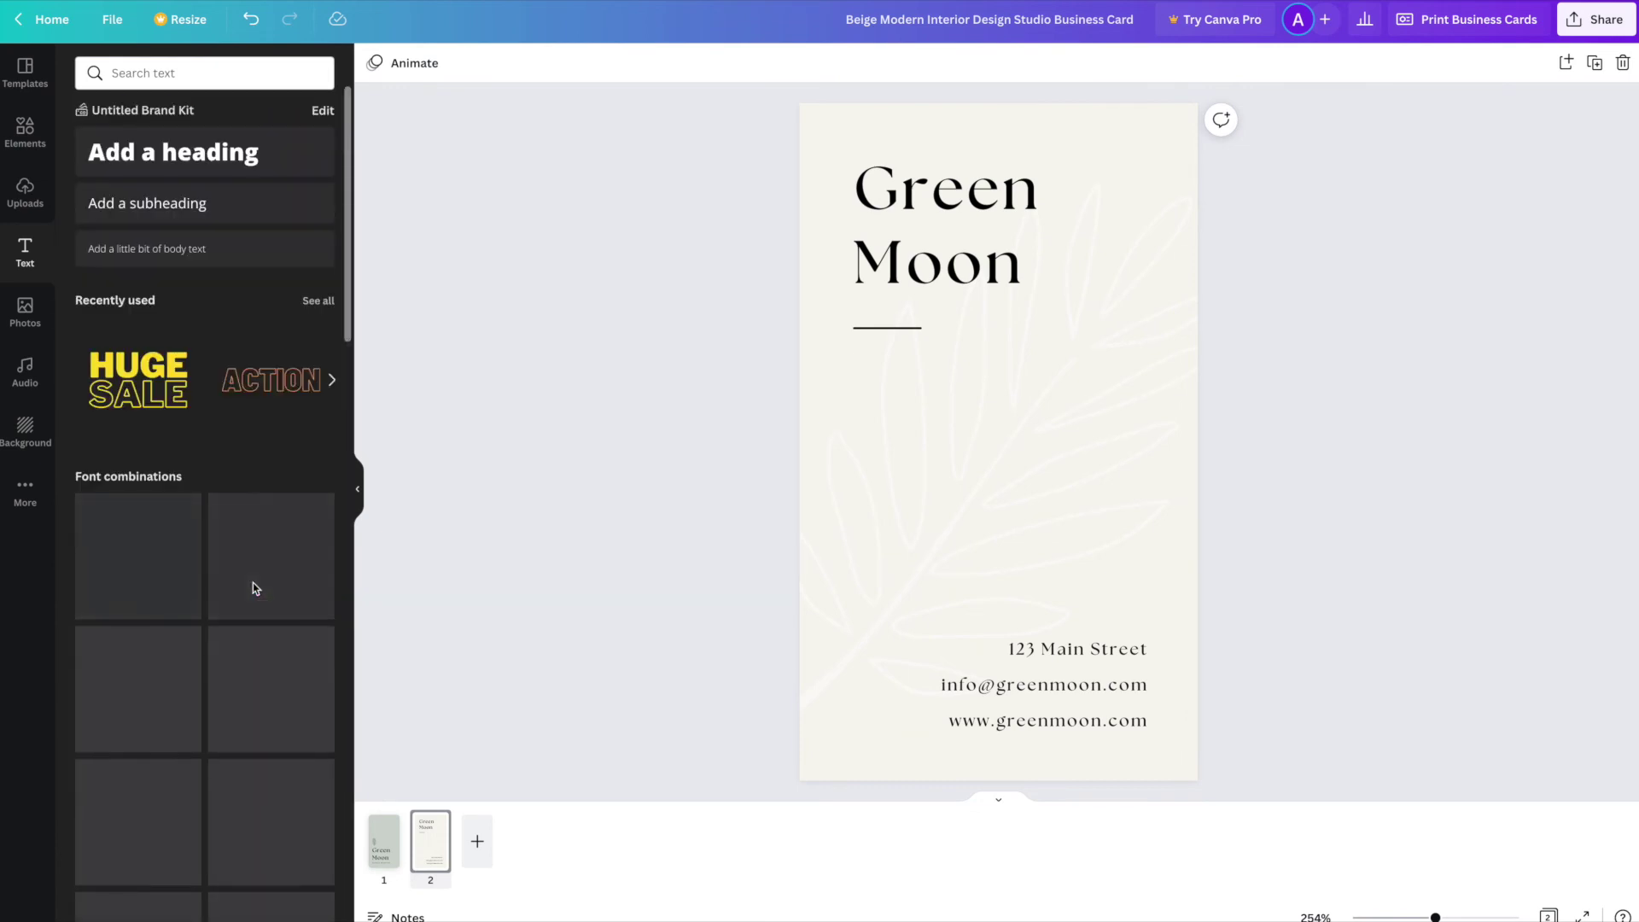
left_click(250, 372)
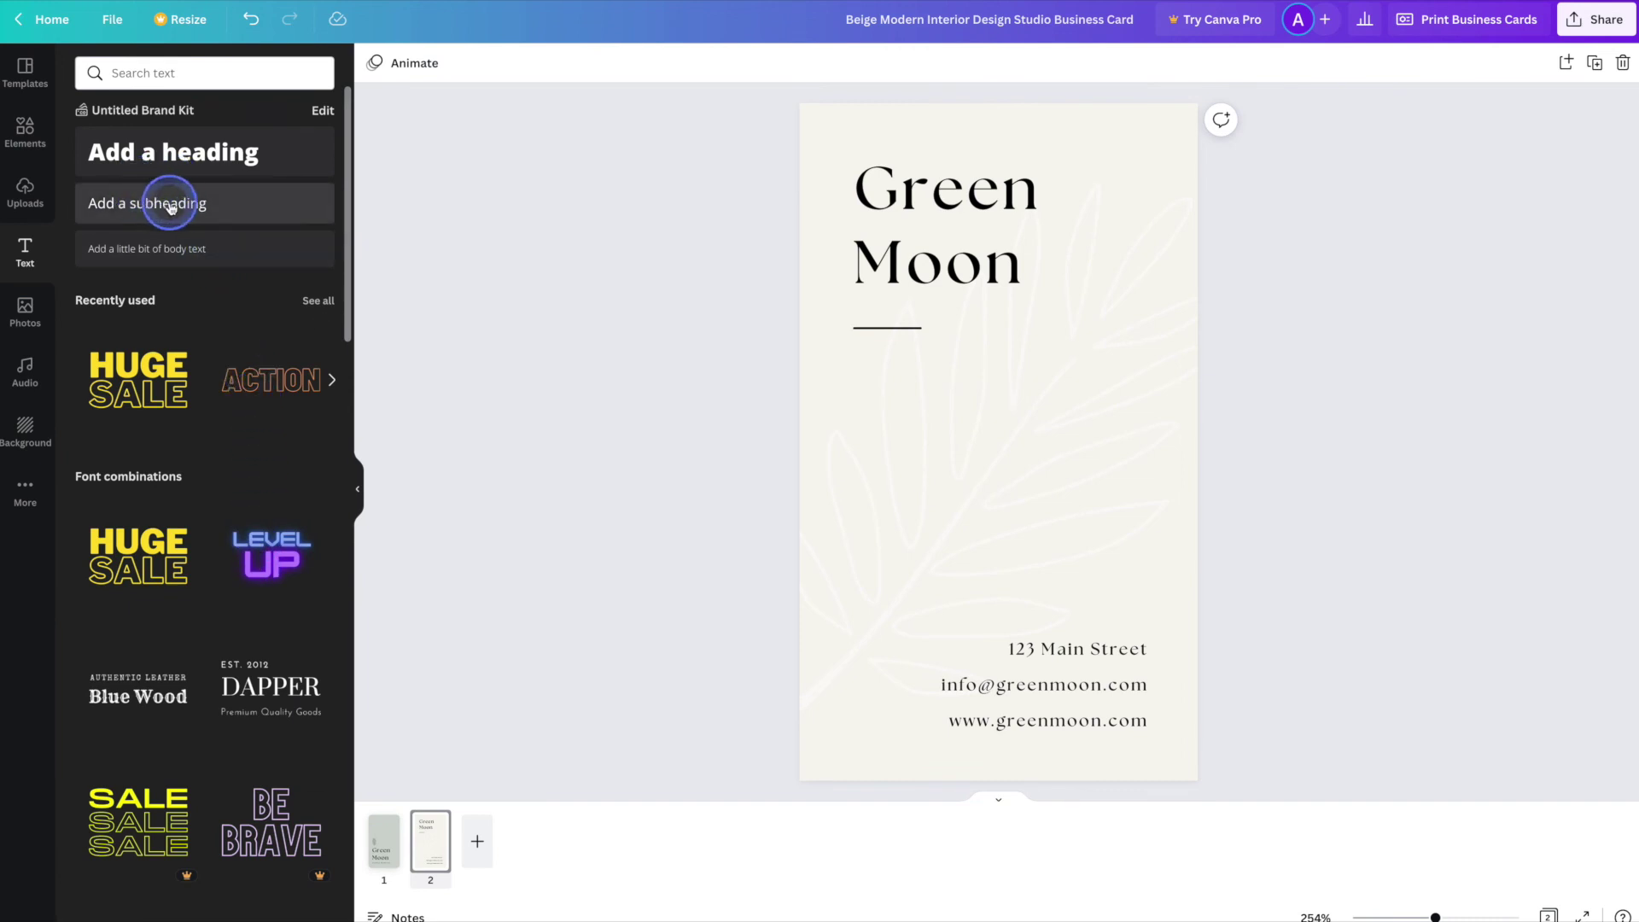
- Add a subheading with the cardholder's name and move it just above the address lines
left_click(213, 208)
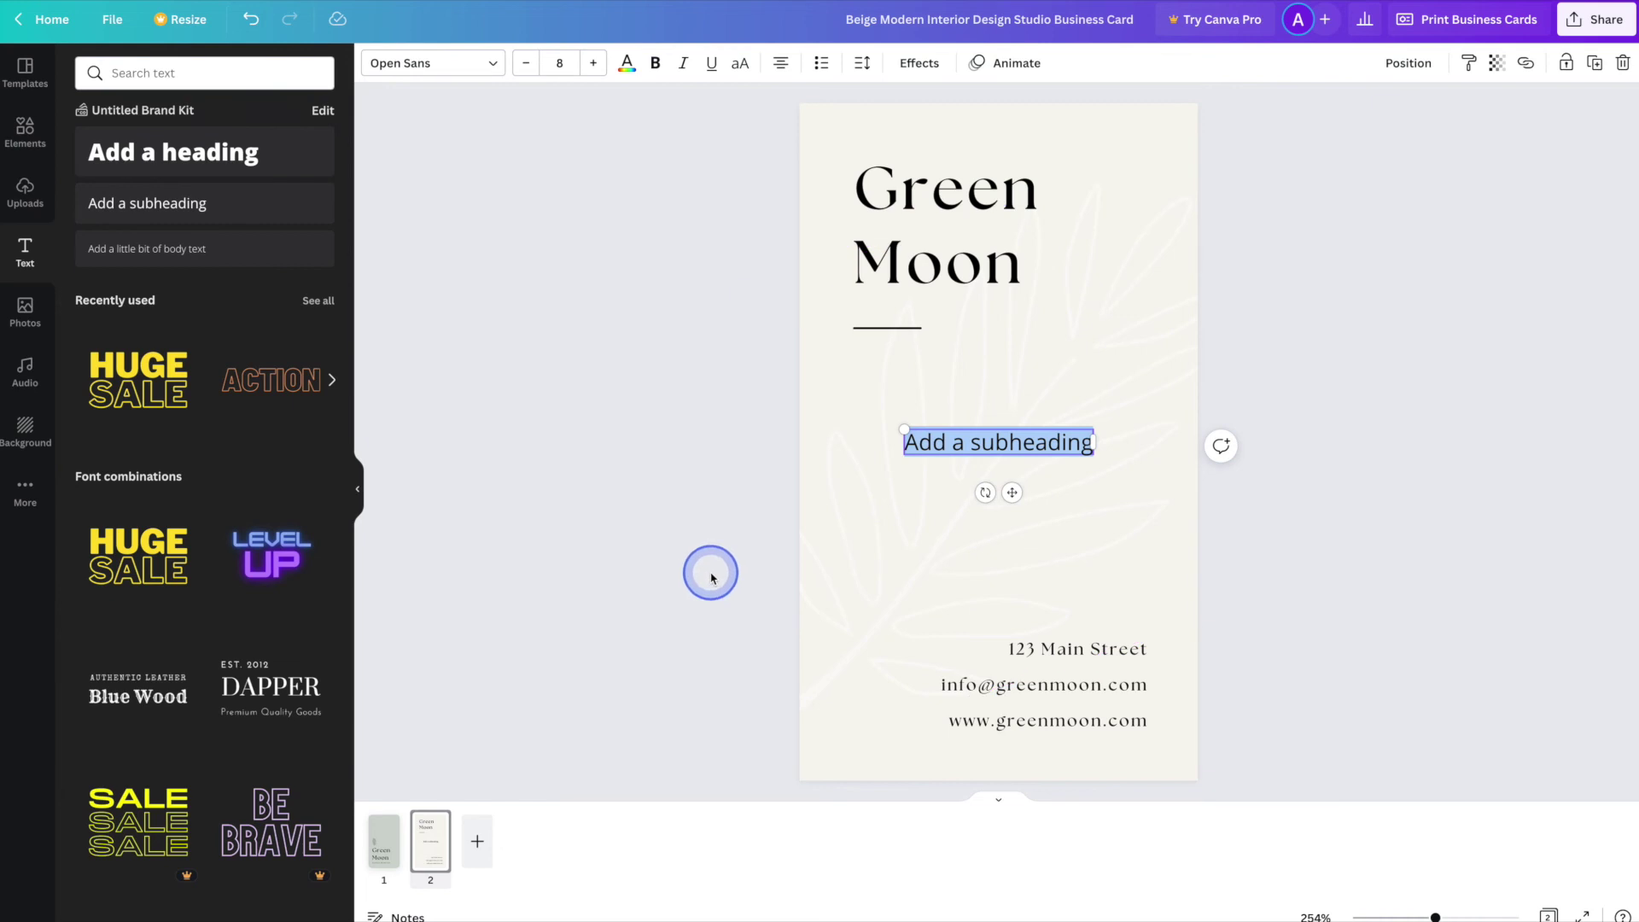
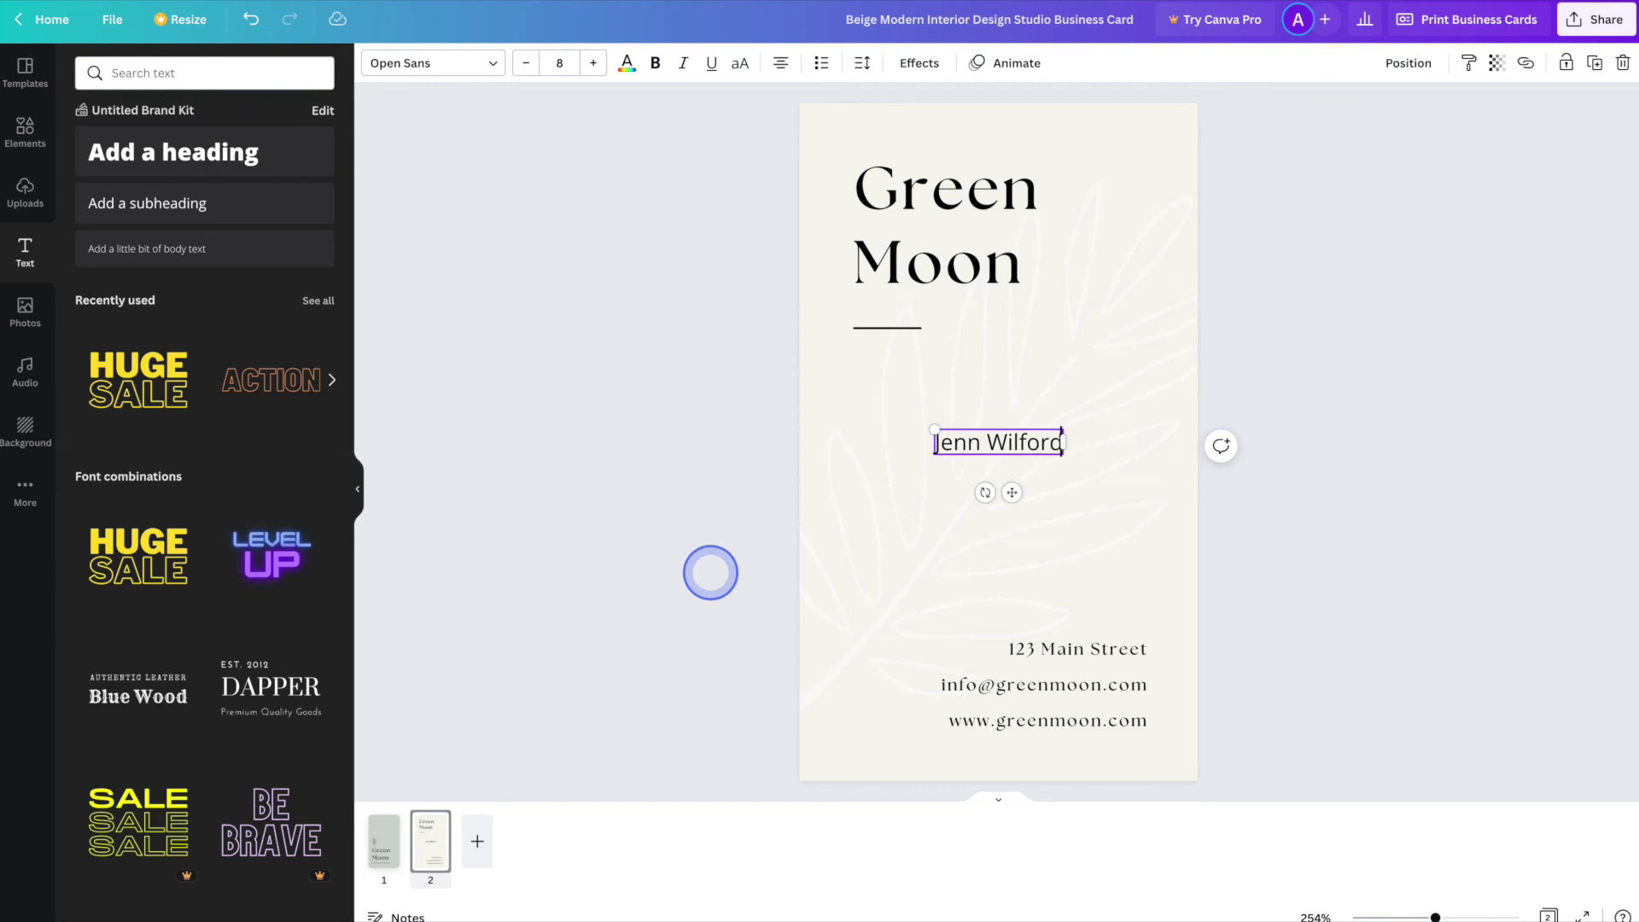
left_click(1318, 665)
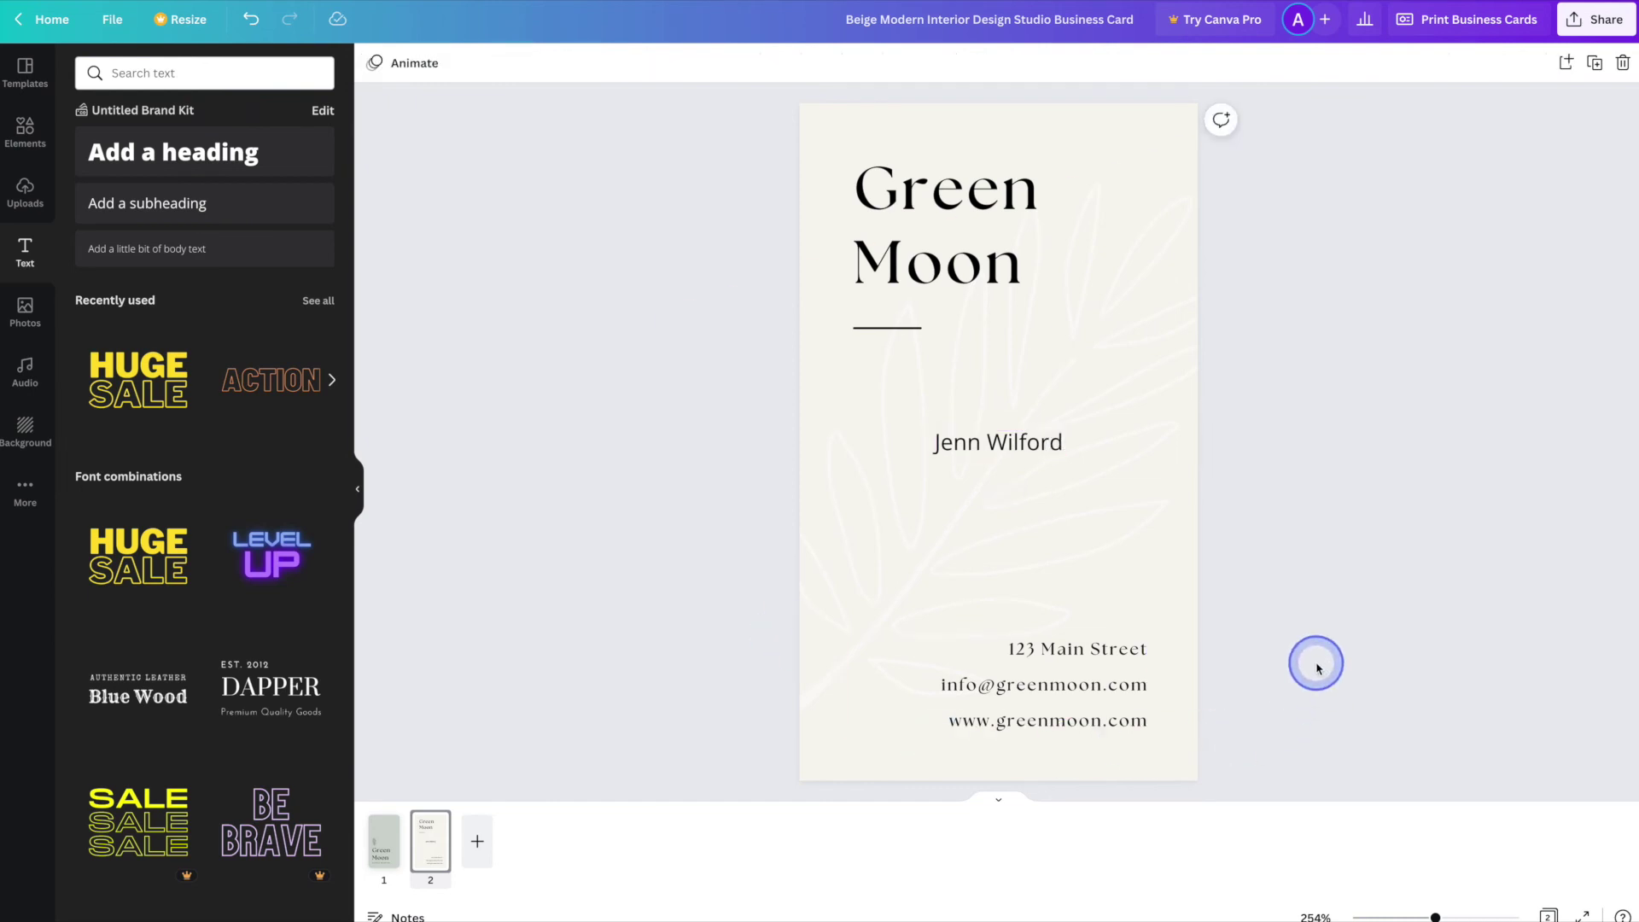
left_click(1004, 443)
left_click_drag(1005, 443, 1083, 596)
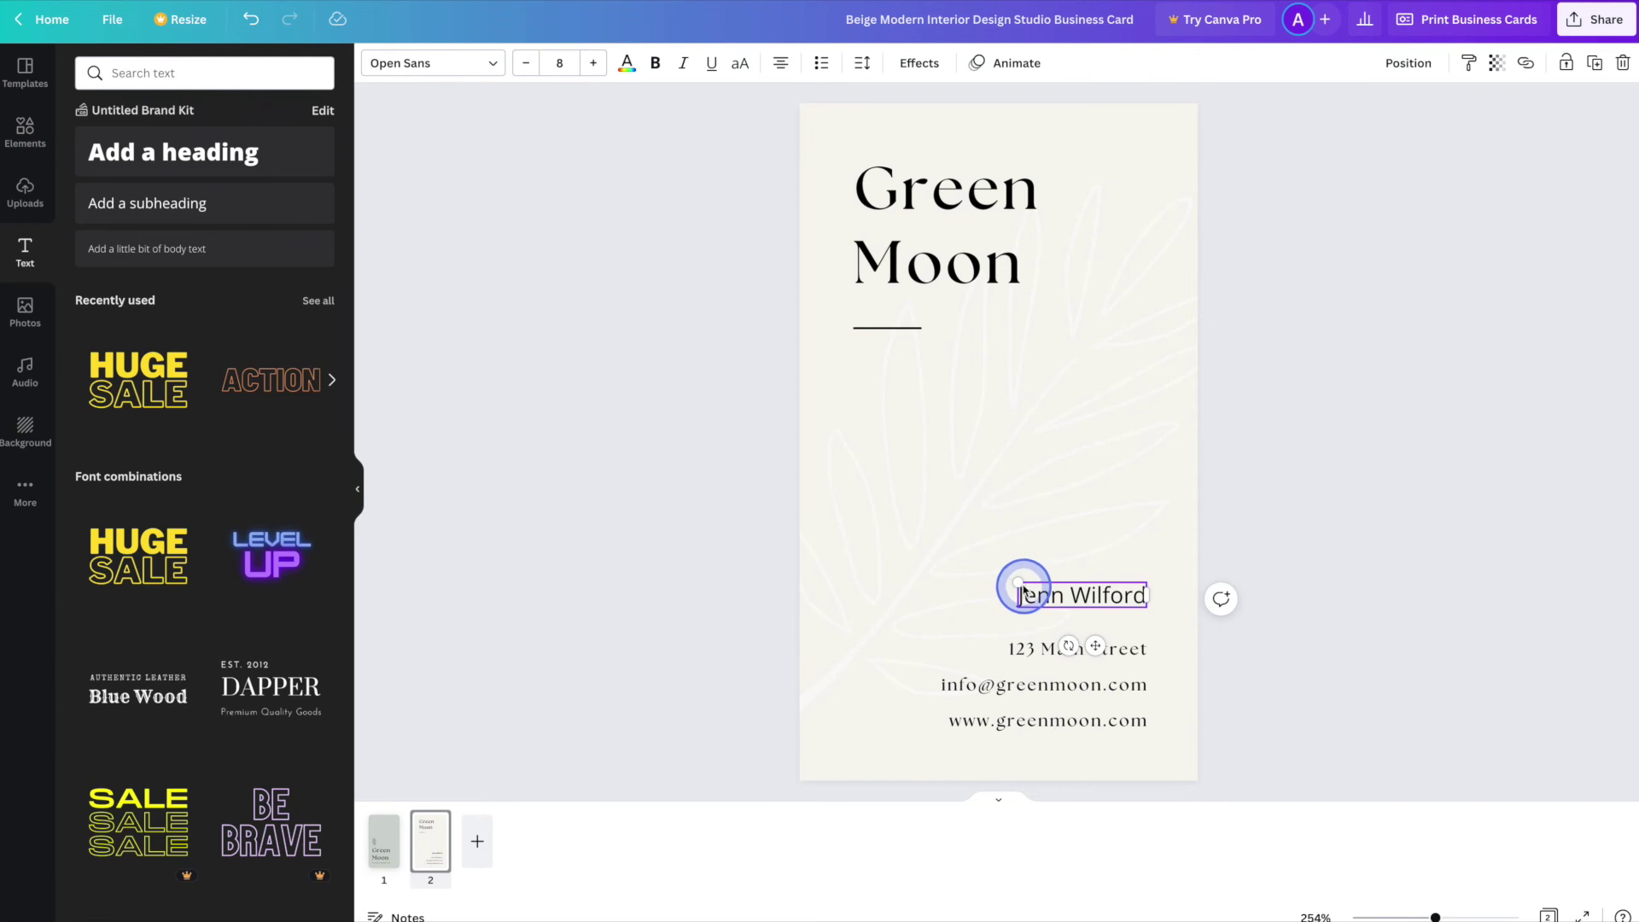
- Enlarge the name to about size 11, bold it, and right-align it with the address lines
left_click_drag(1019, 584, 961, 555)
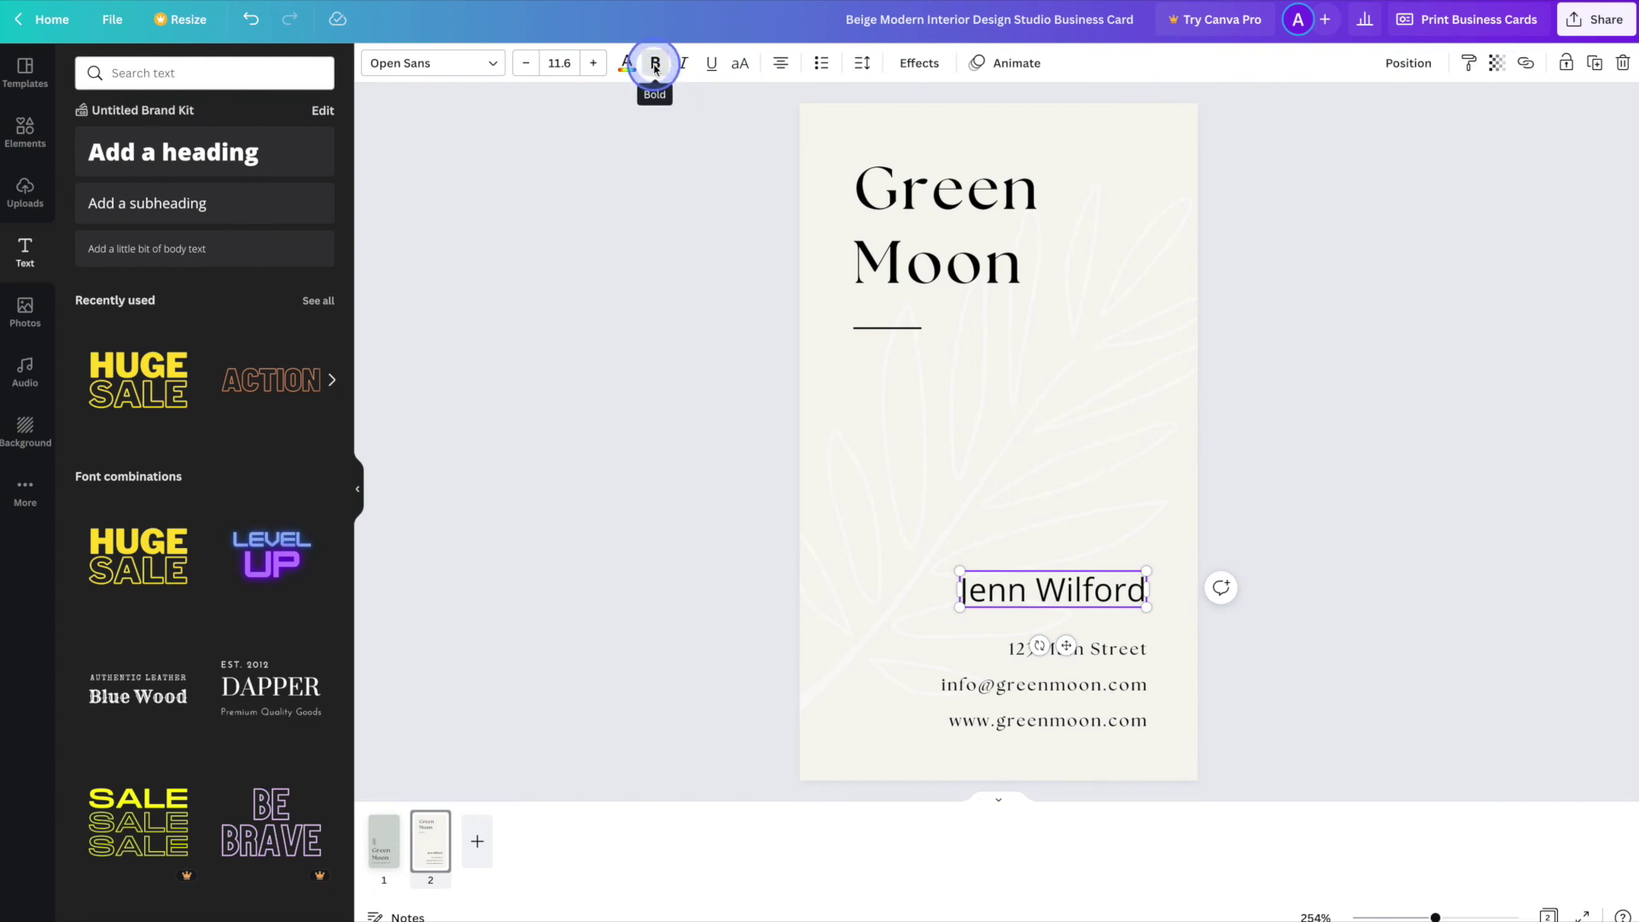
left_click(655, 64)
left_click(652, 585)
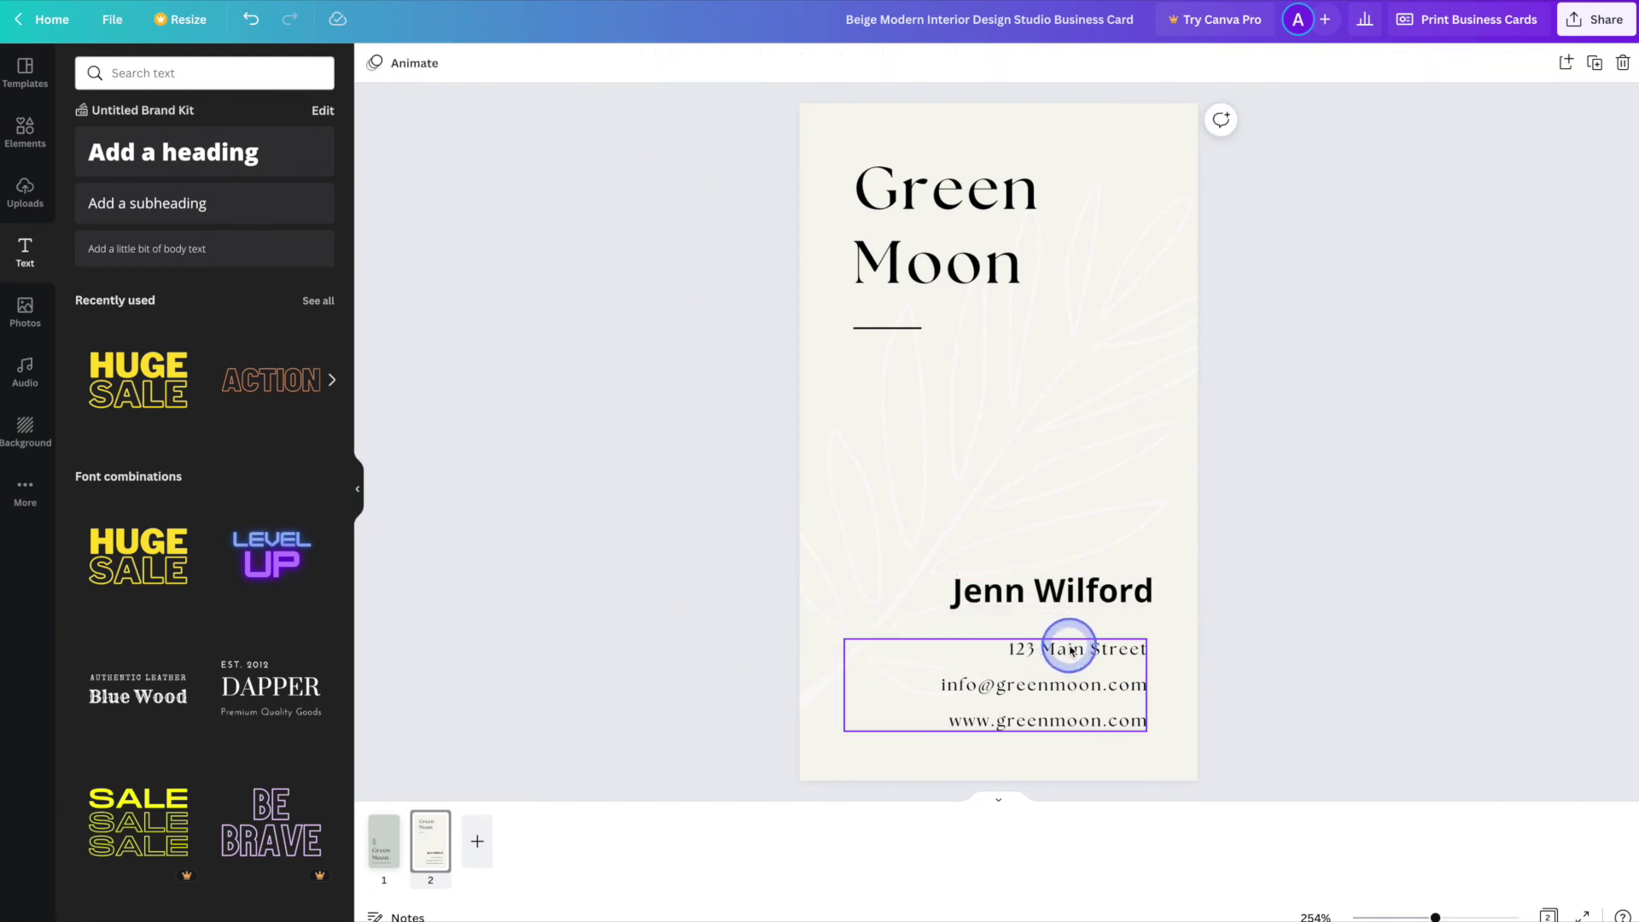
left_click(1115, 593)
left_click_drag(1115, 595, 1110, 574)
left_click(1285, 588)
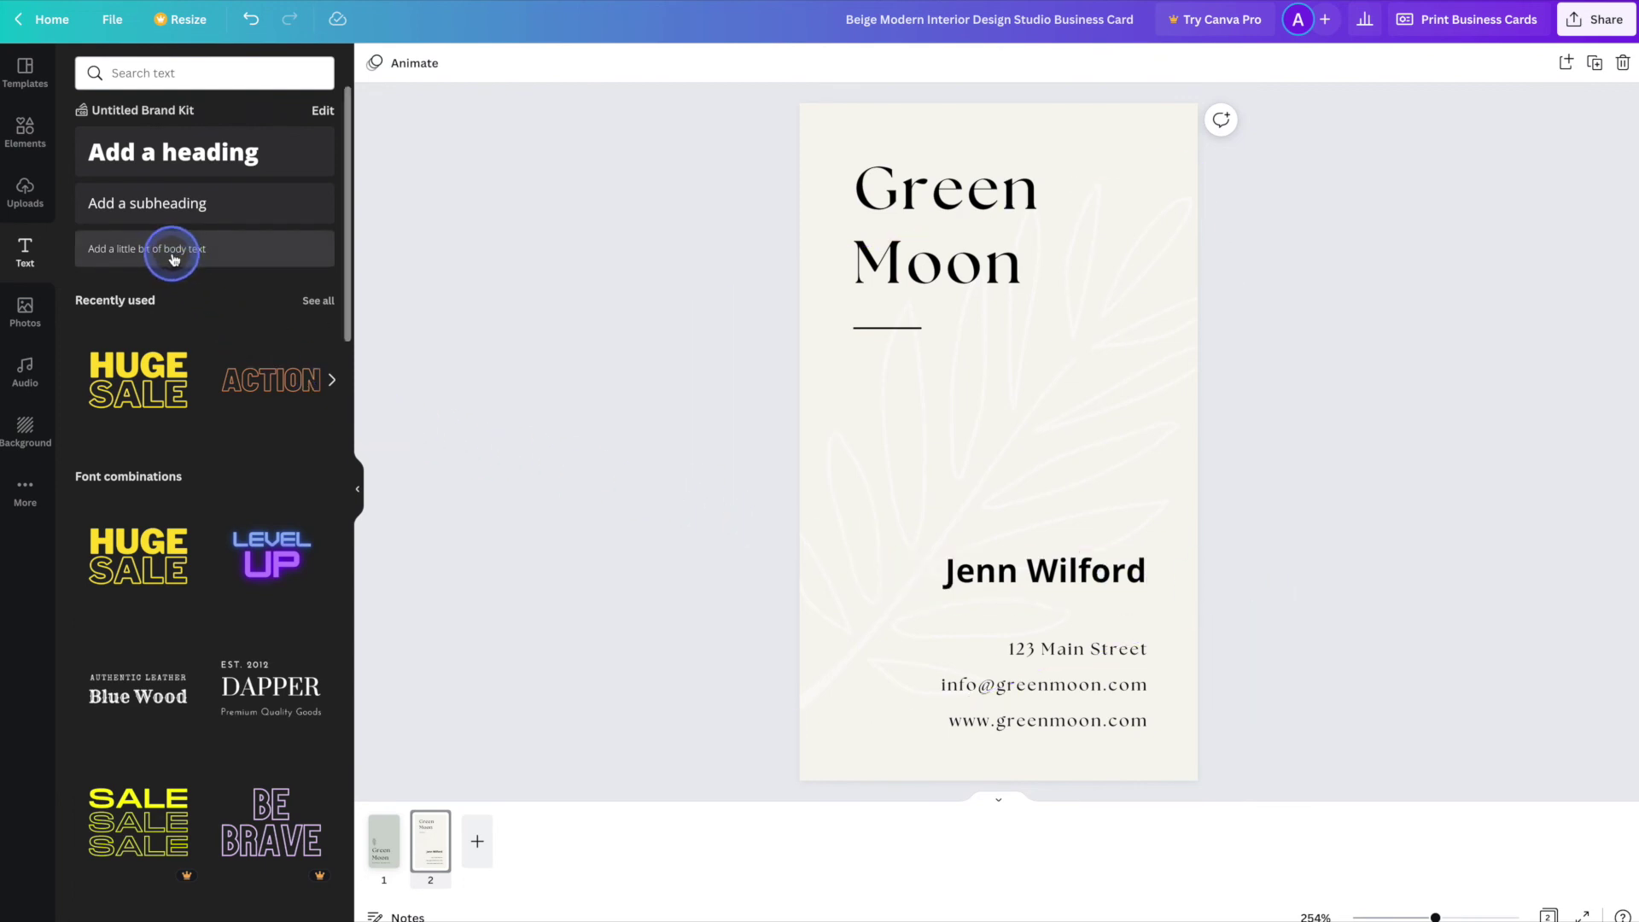
- Add 'Sale Associate' as small body text, placed right-aligned beneath the name
left_click(229, 254)
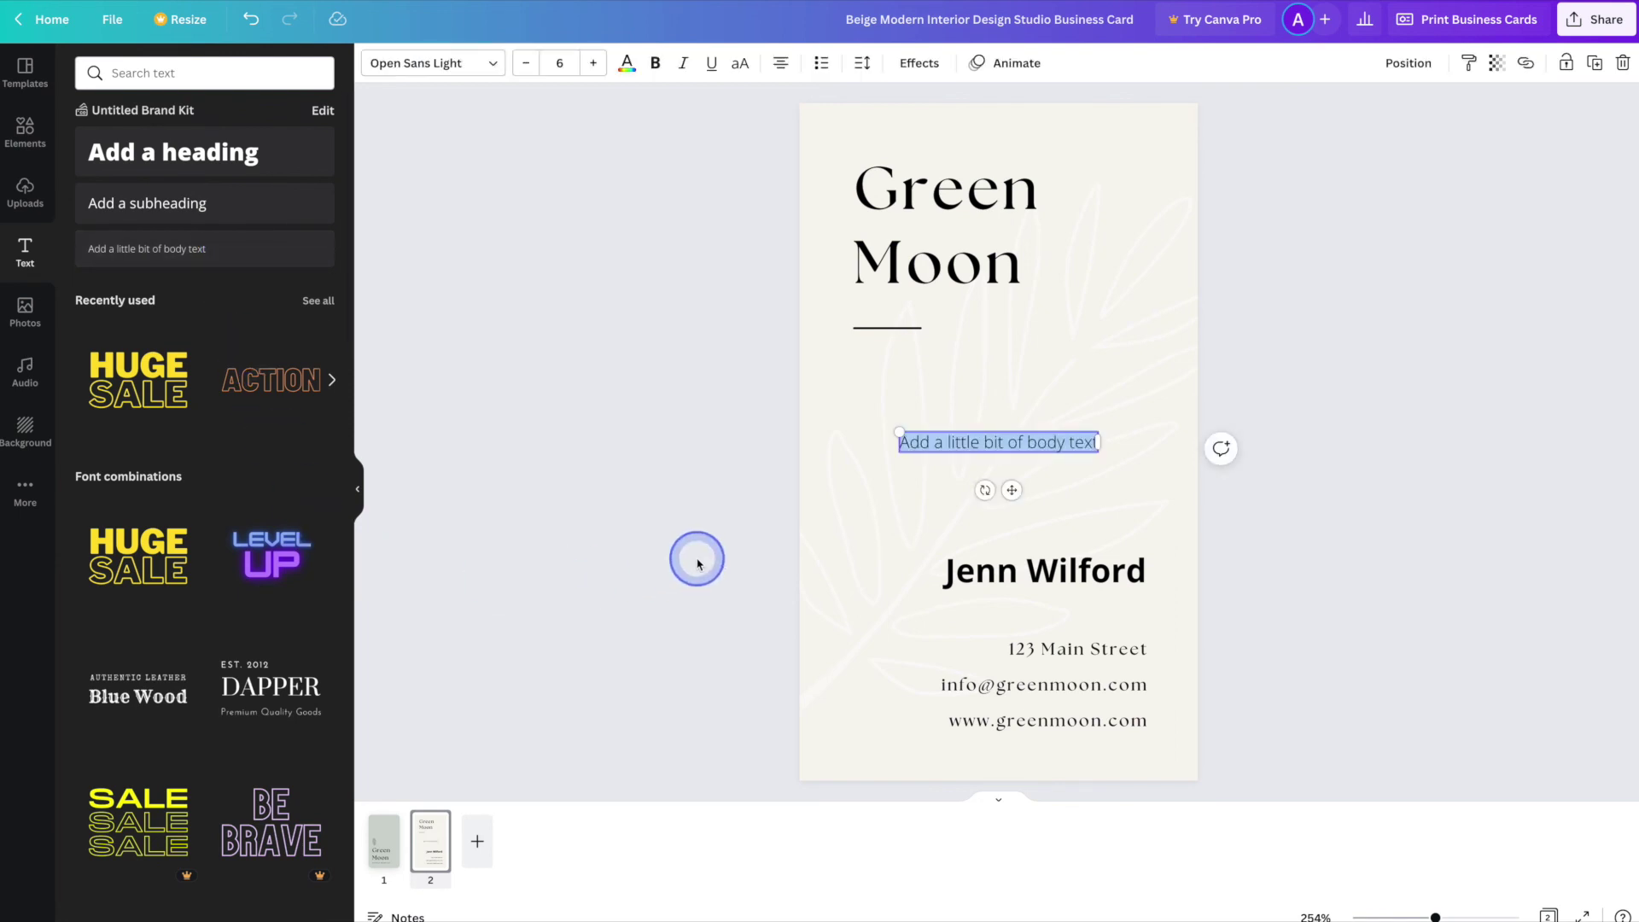
type("Sale Associate")
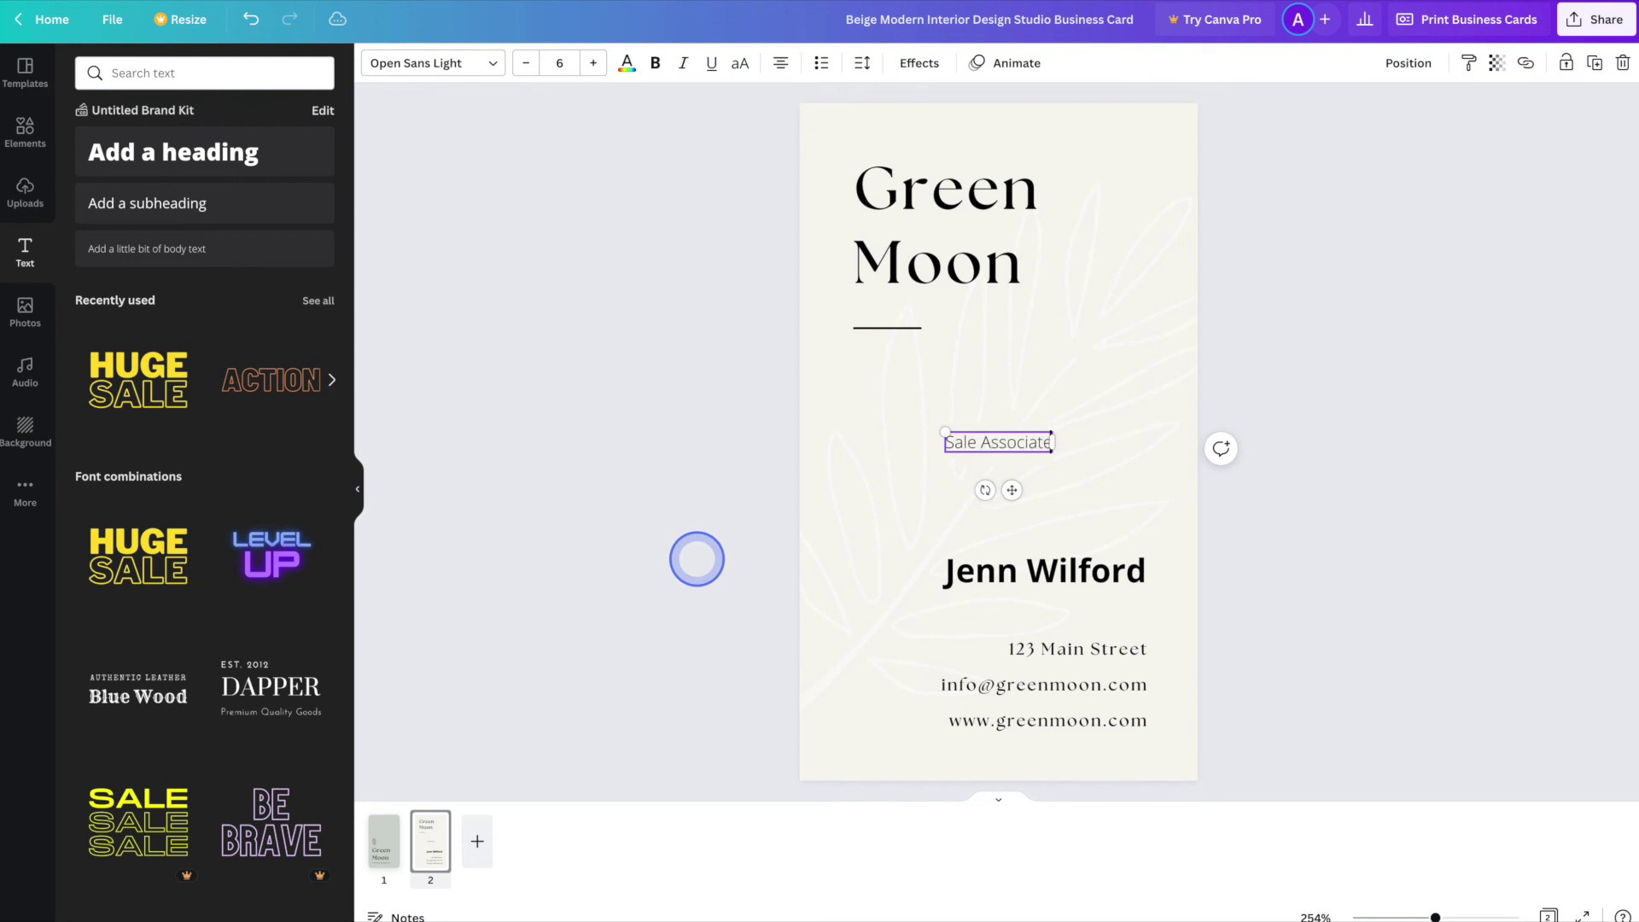
left_click(1315, 509)
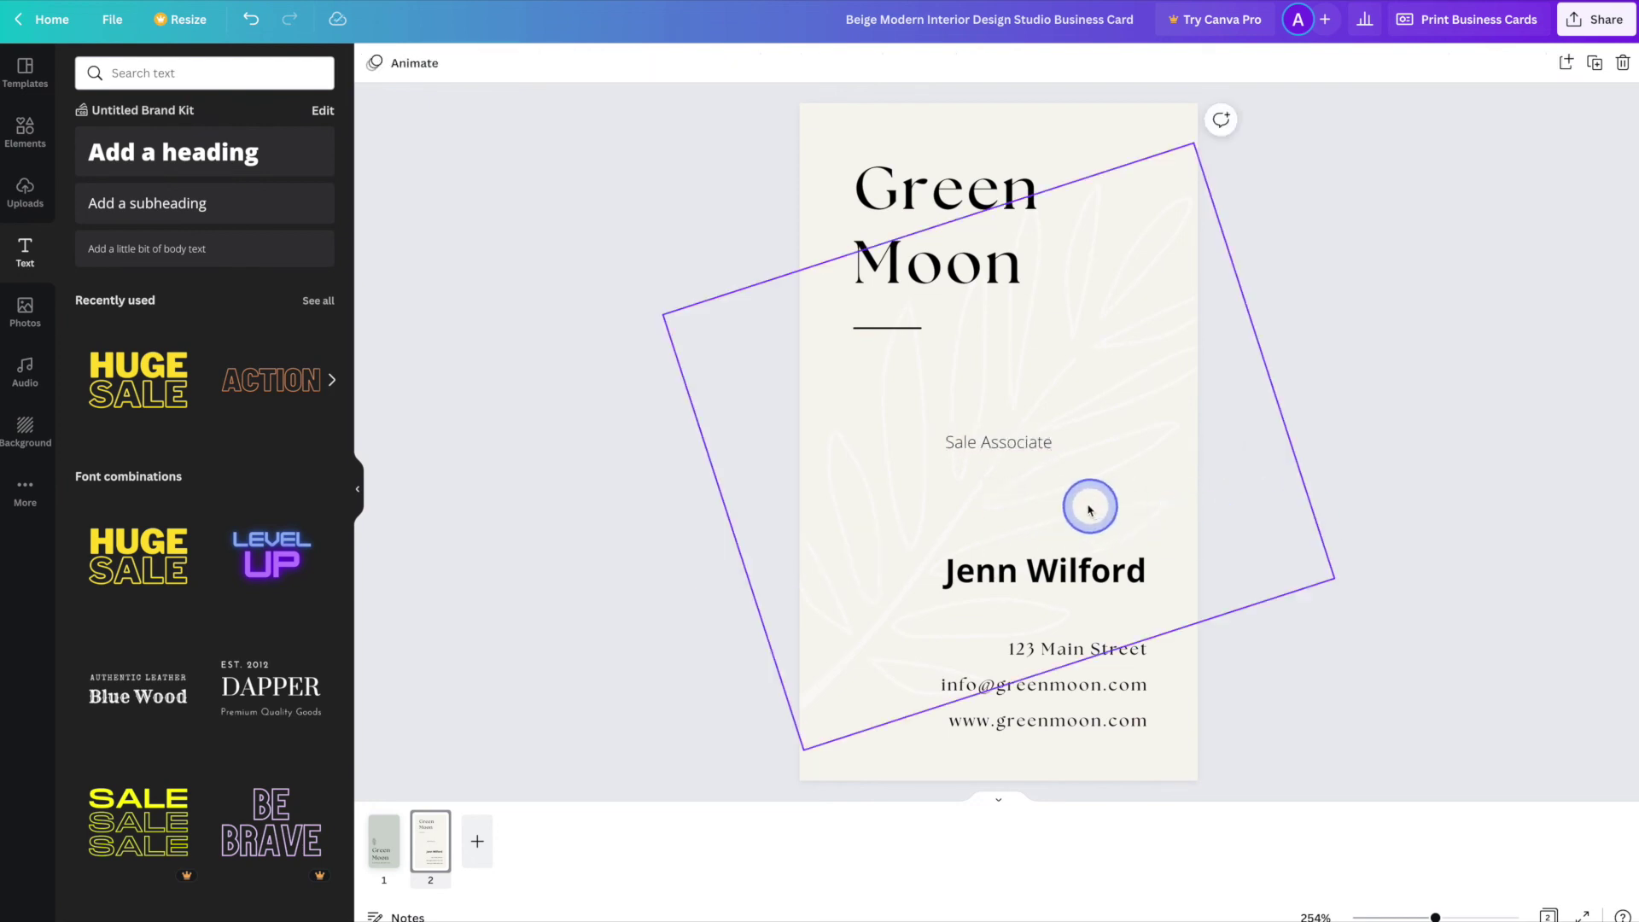
left_click_drag(1031, 461, 1117, 598)
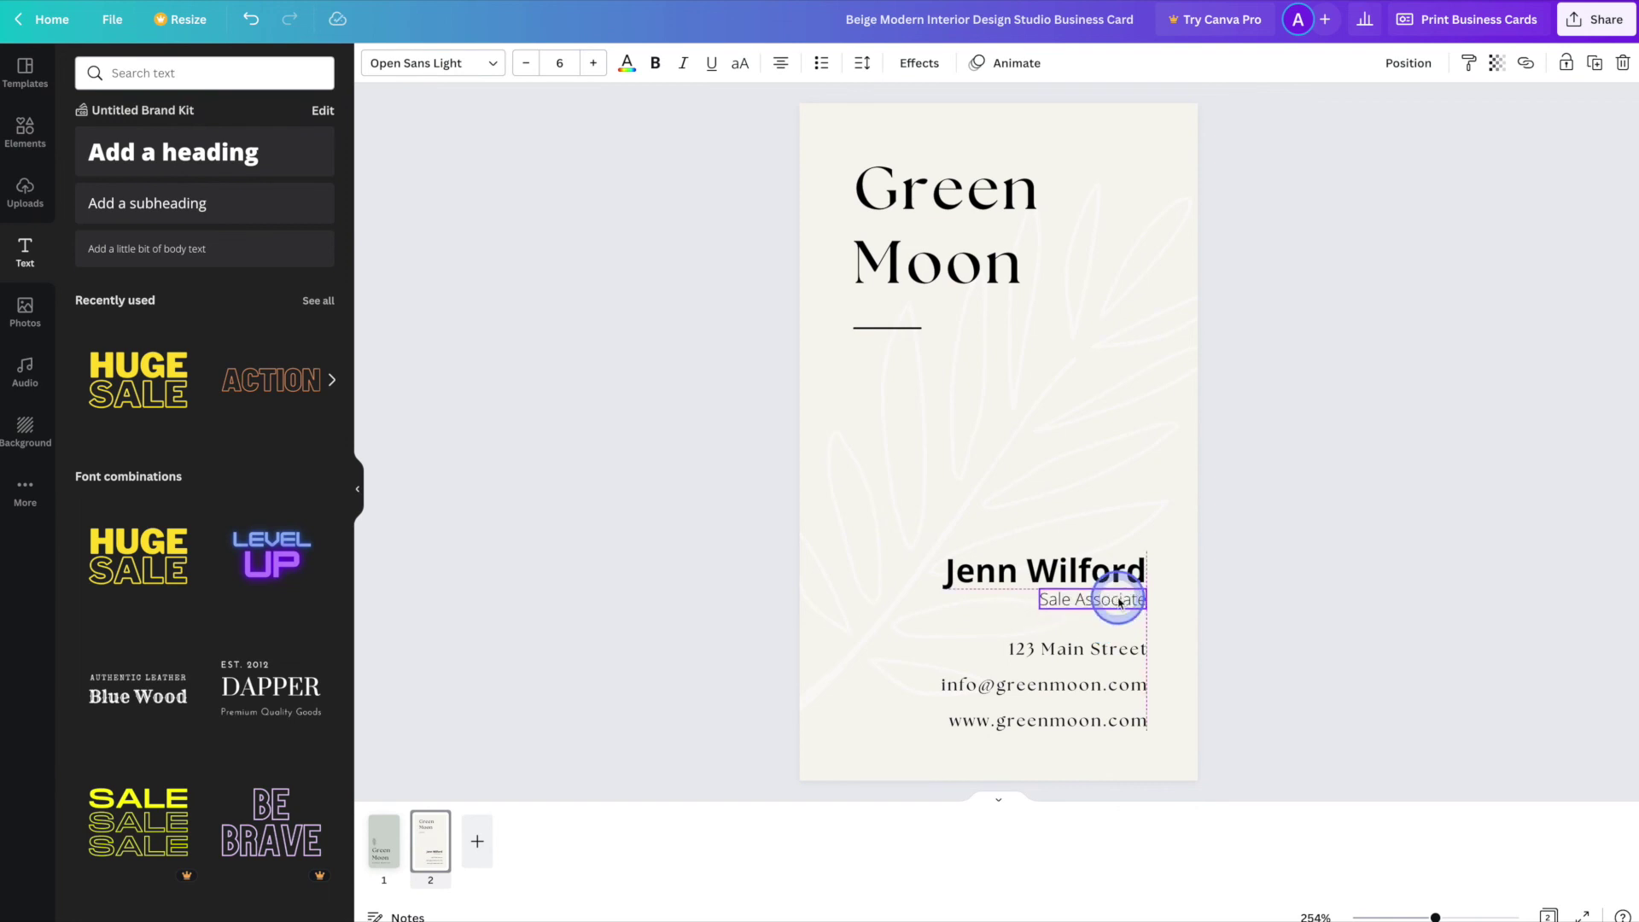
left_click(1285, 693)
left_click(1115, 603)
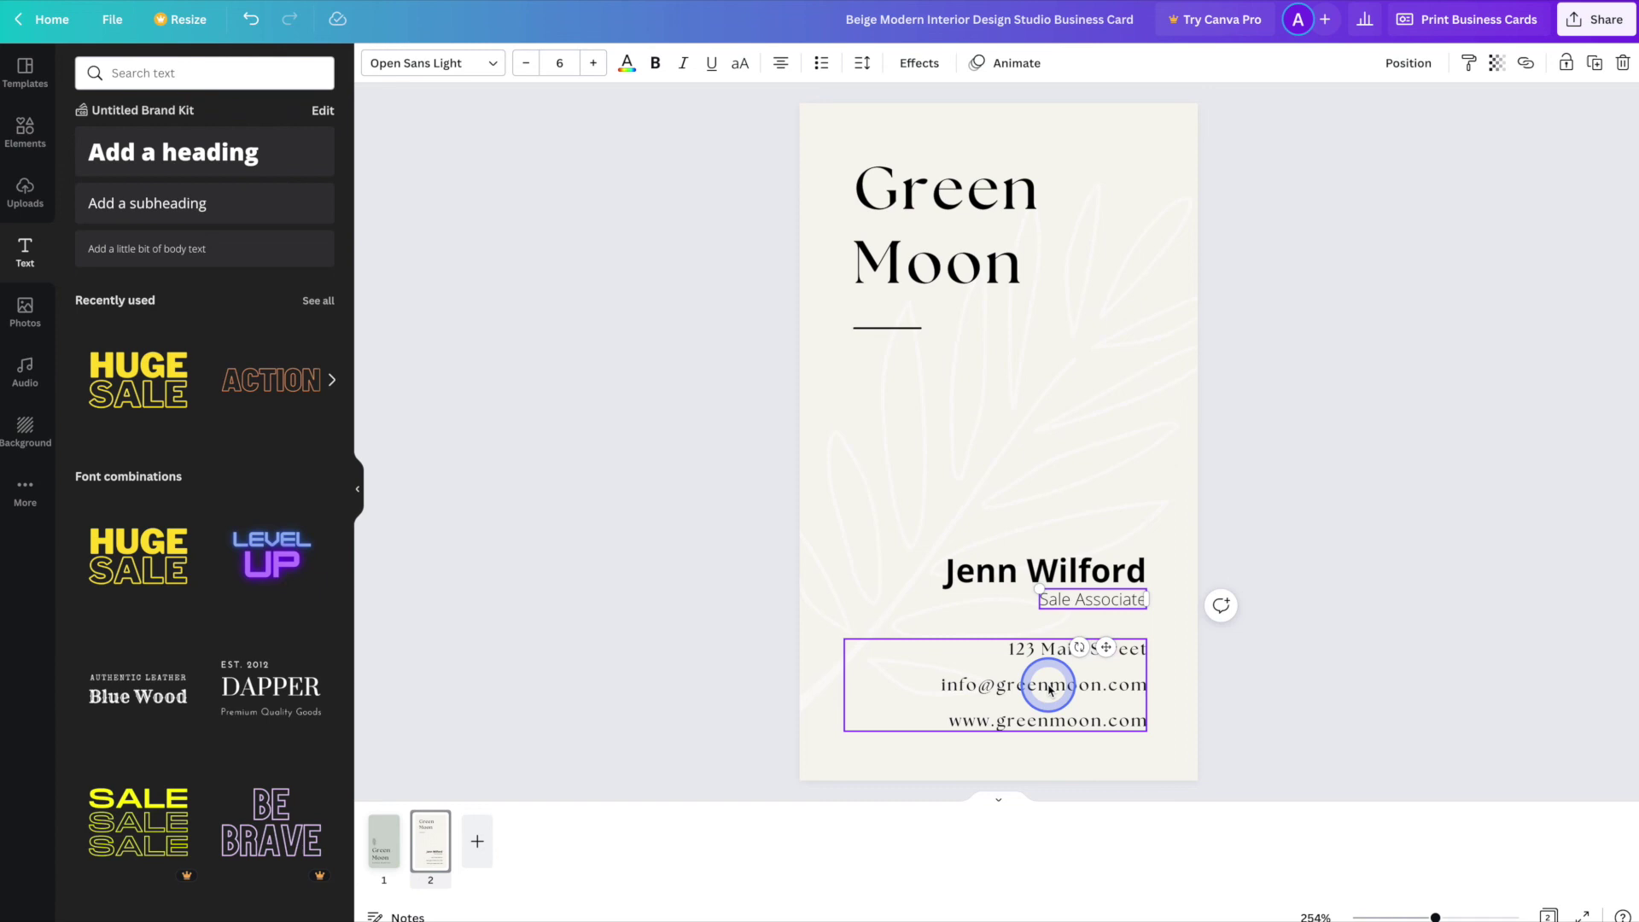
- Make the address, e-mail and website lines non-bold Open Sans Light, then view the front page
left_click(1049, 690)
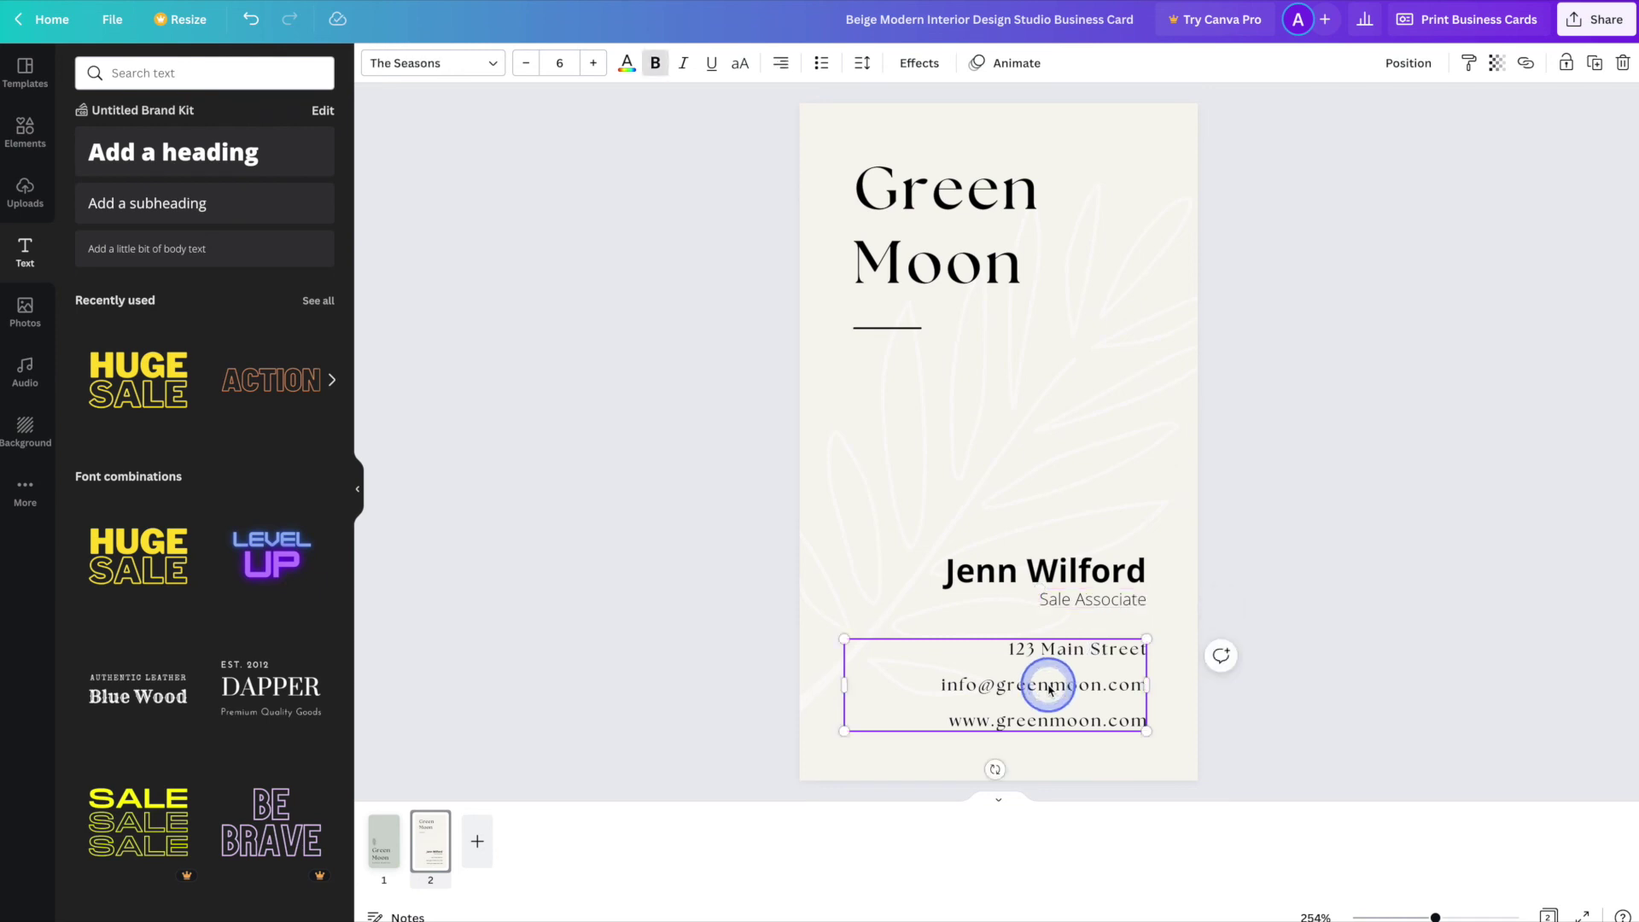
left_click(460, 66)
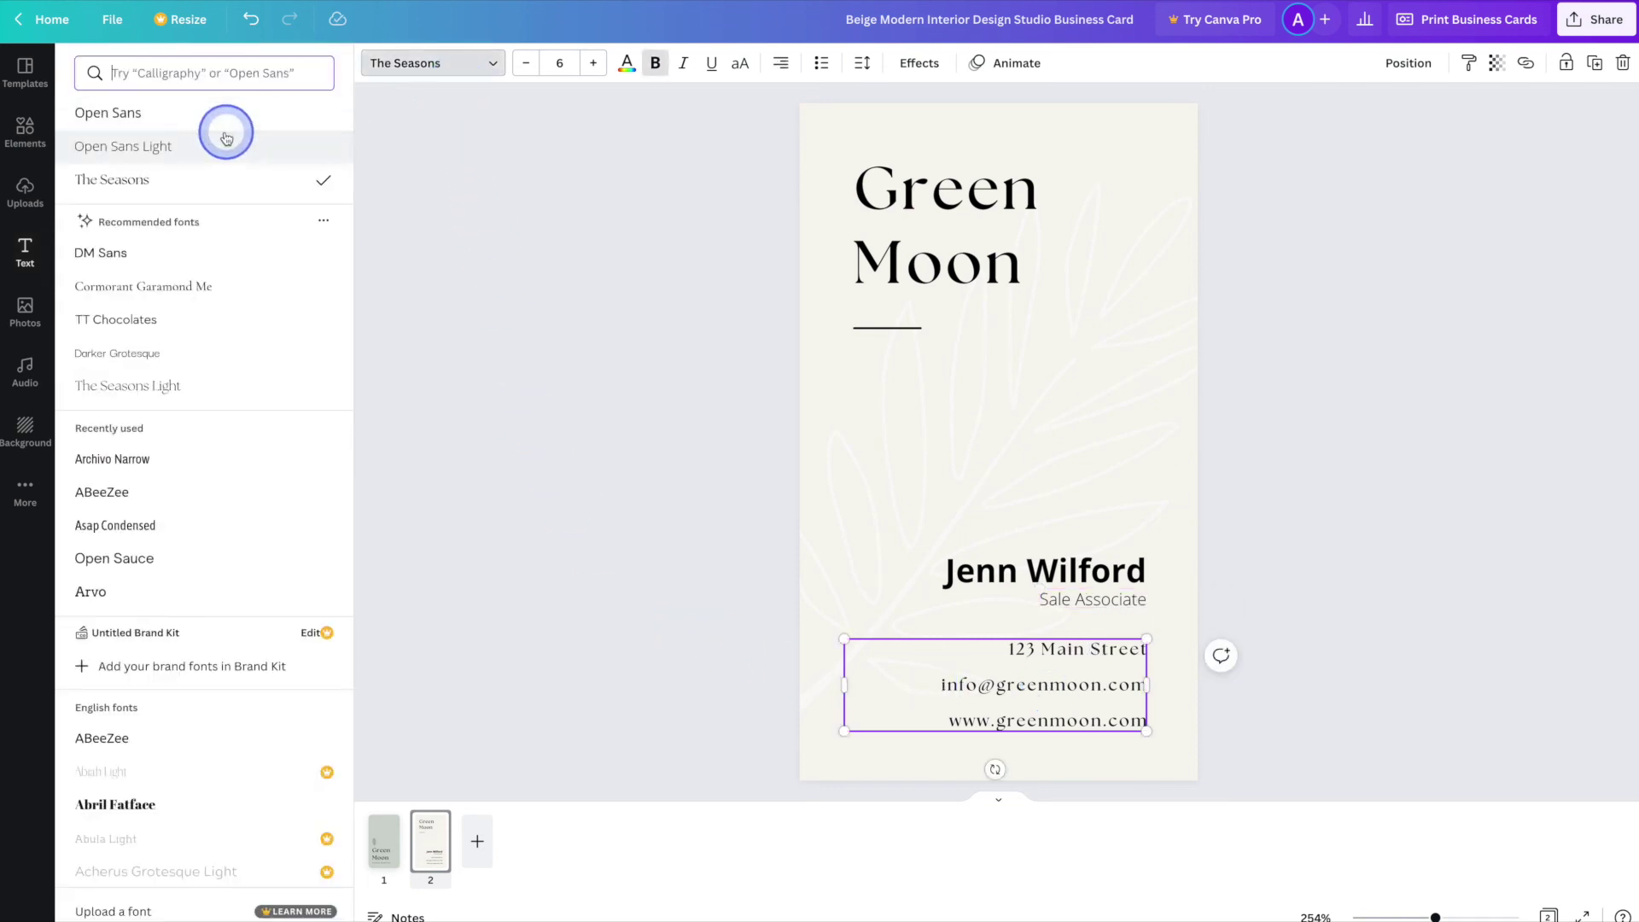
left_click(199, 146)
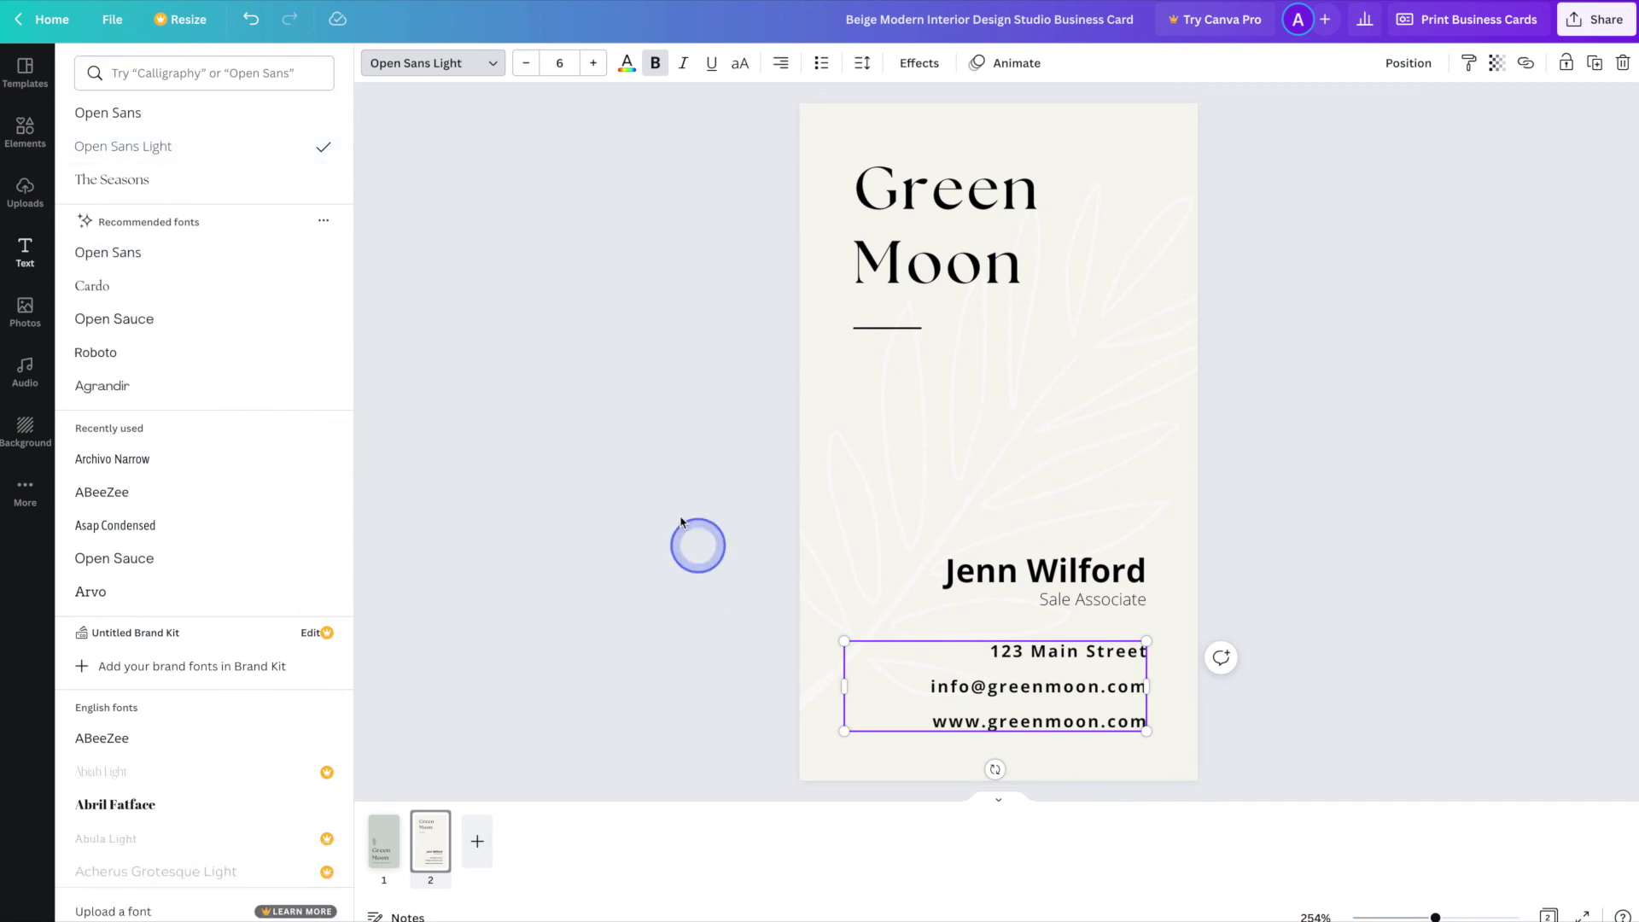
left_click(657, 67)
left_click(642, 436)
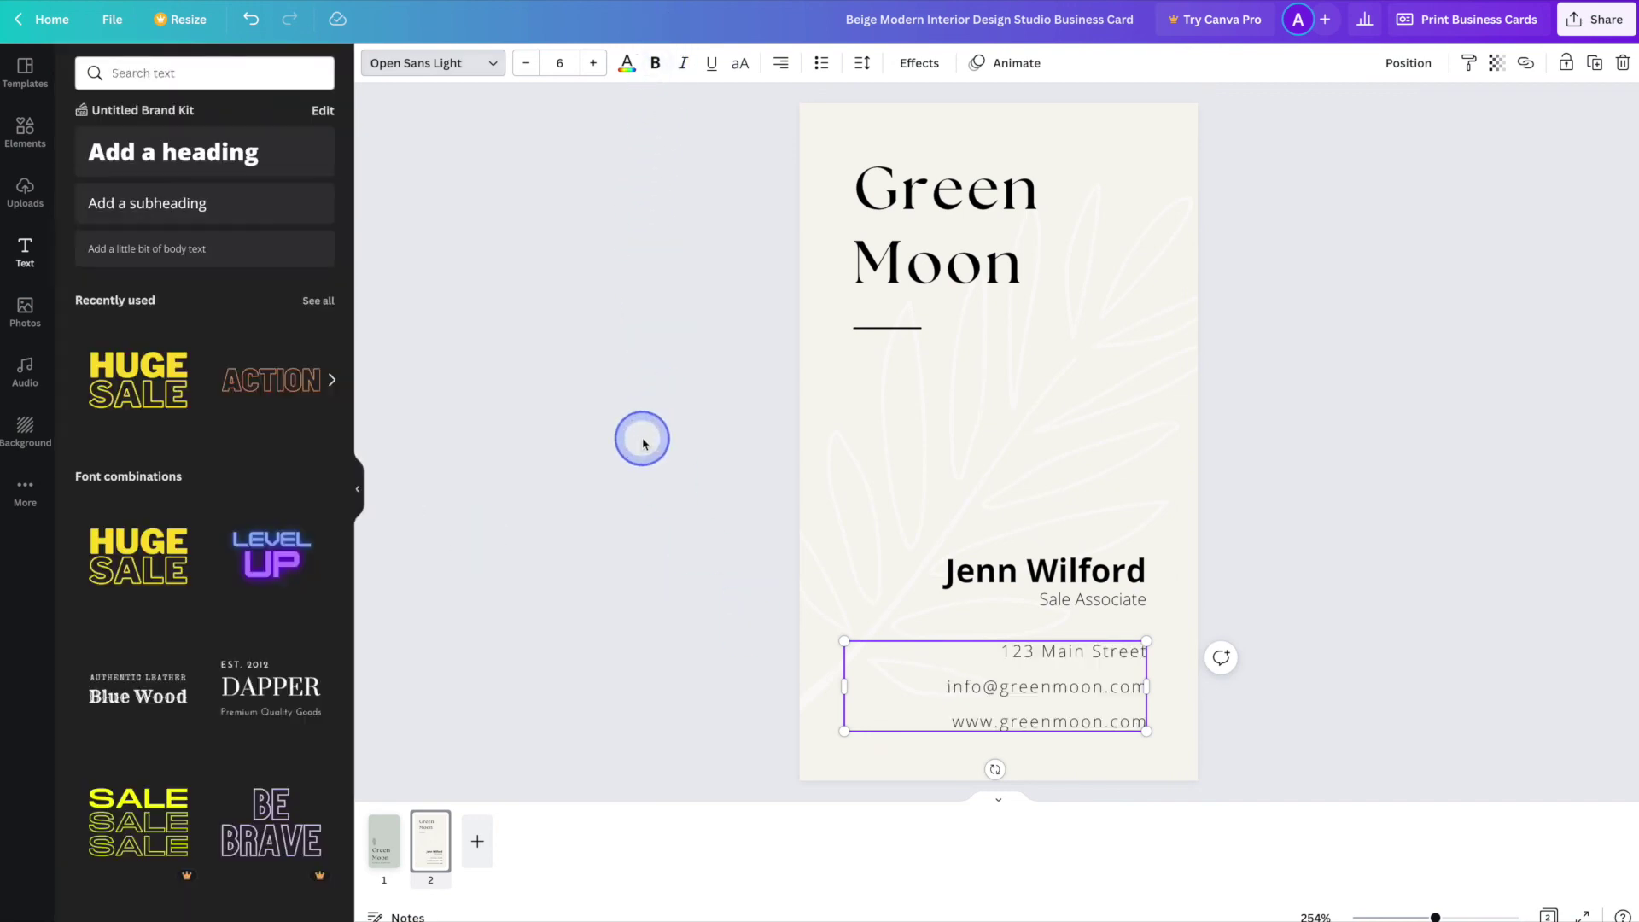
left_click(594, 657)
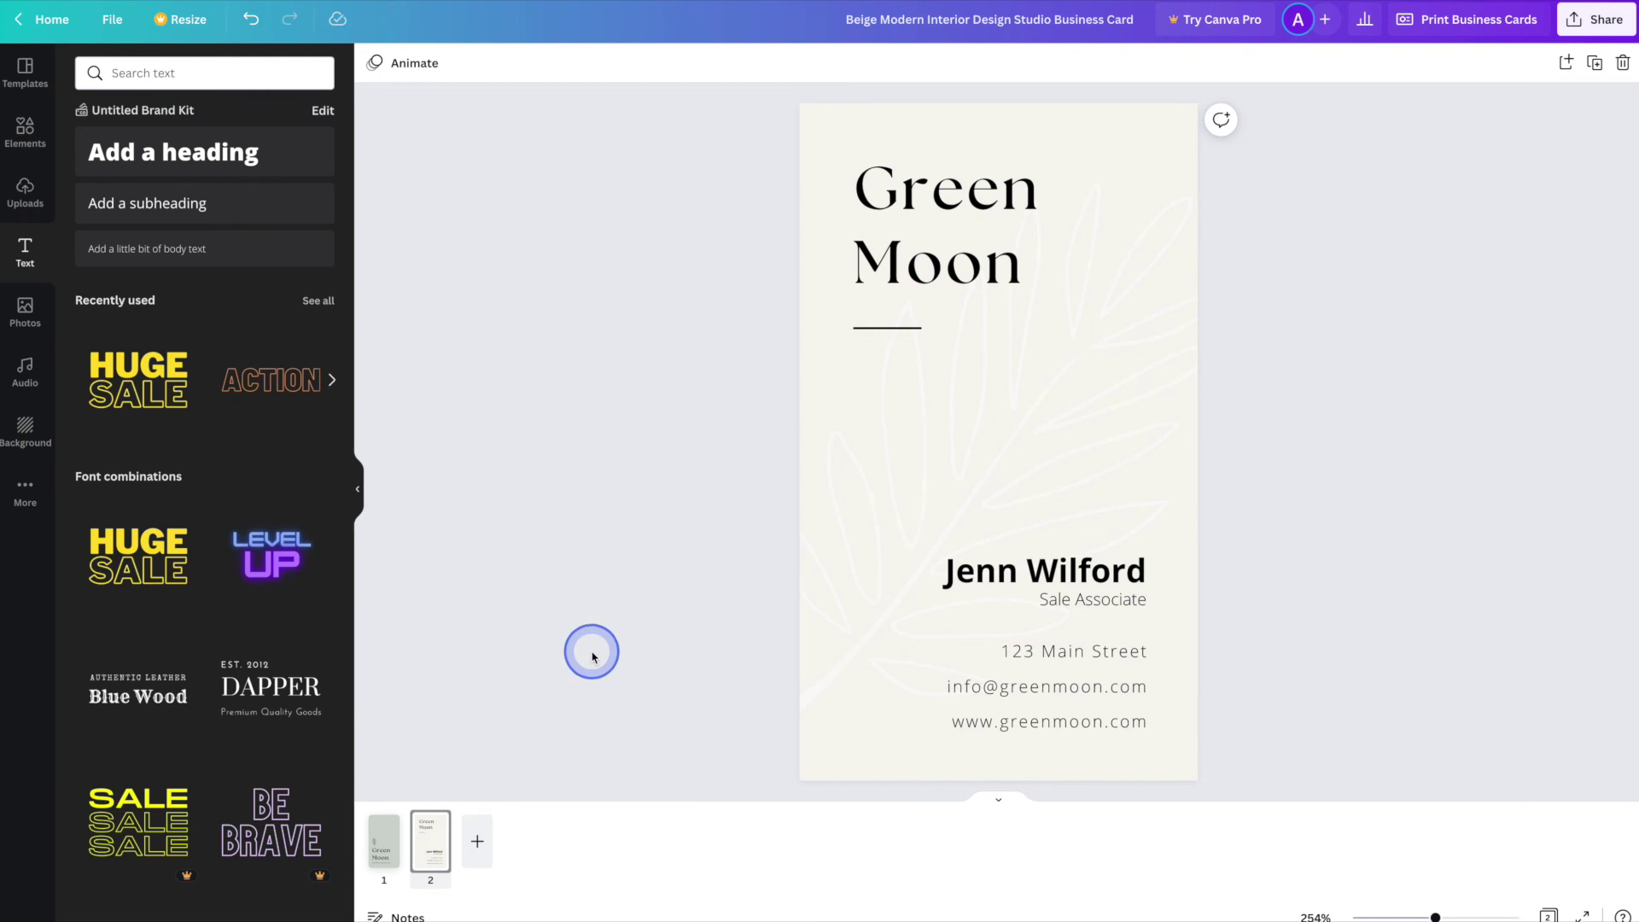
left_click(390, 843)
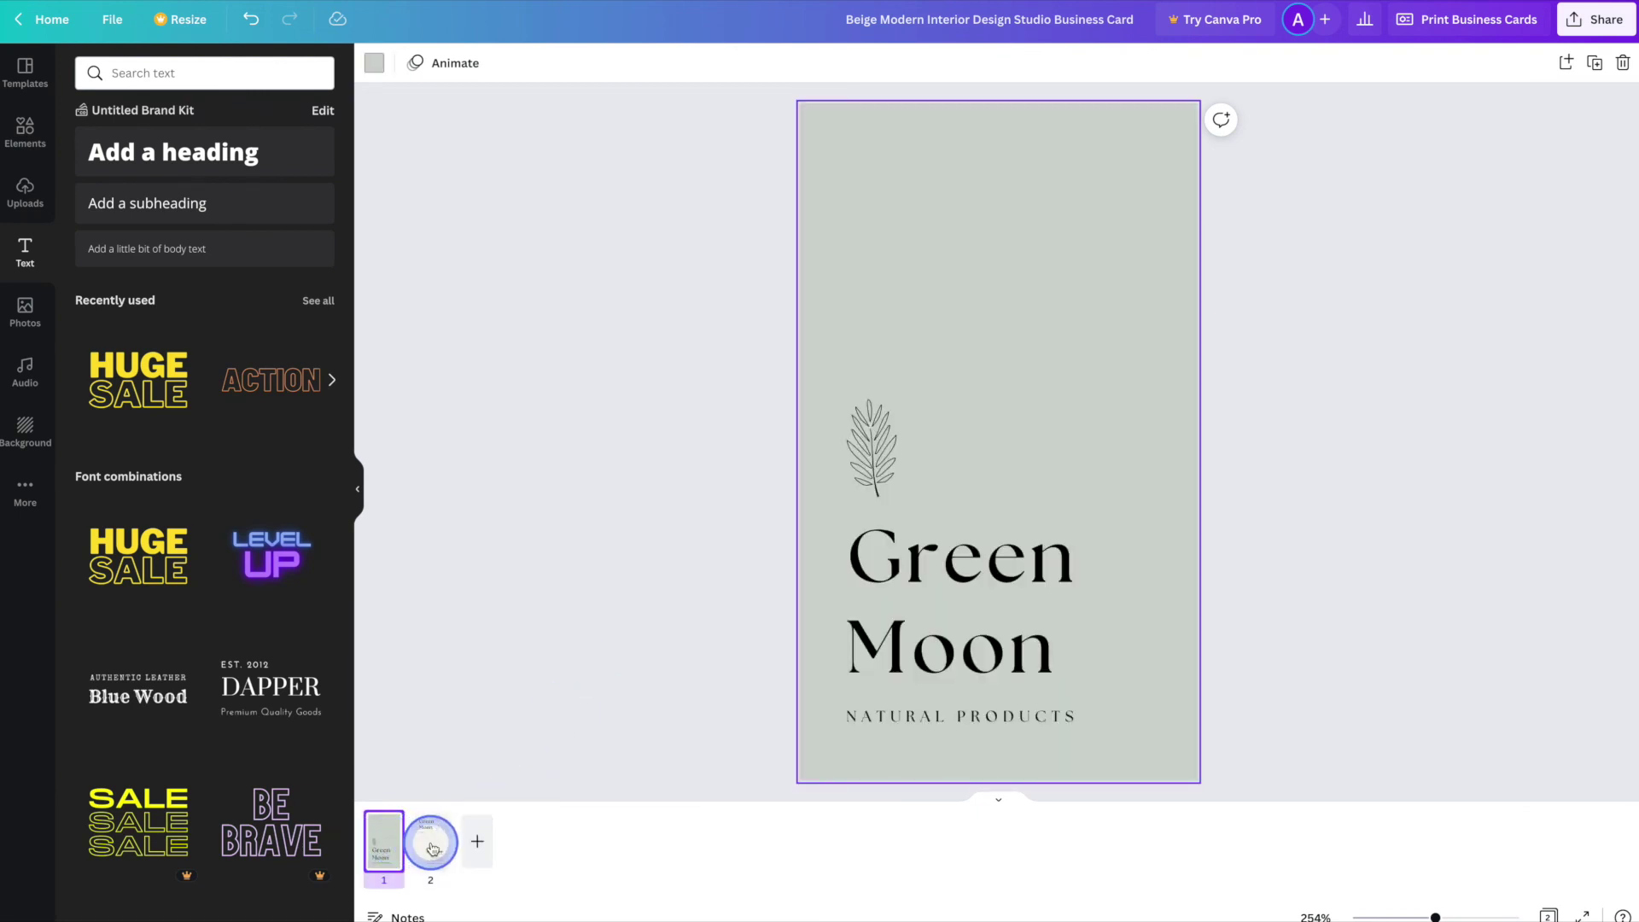
- Compare the front and back pages alongside the template details, then bring up the Share panel
left_click(432, 845)
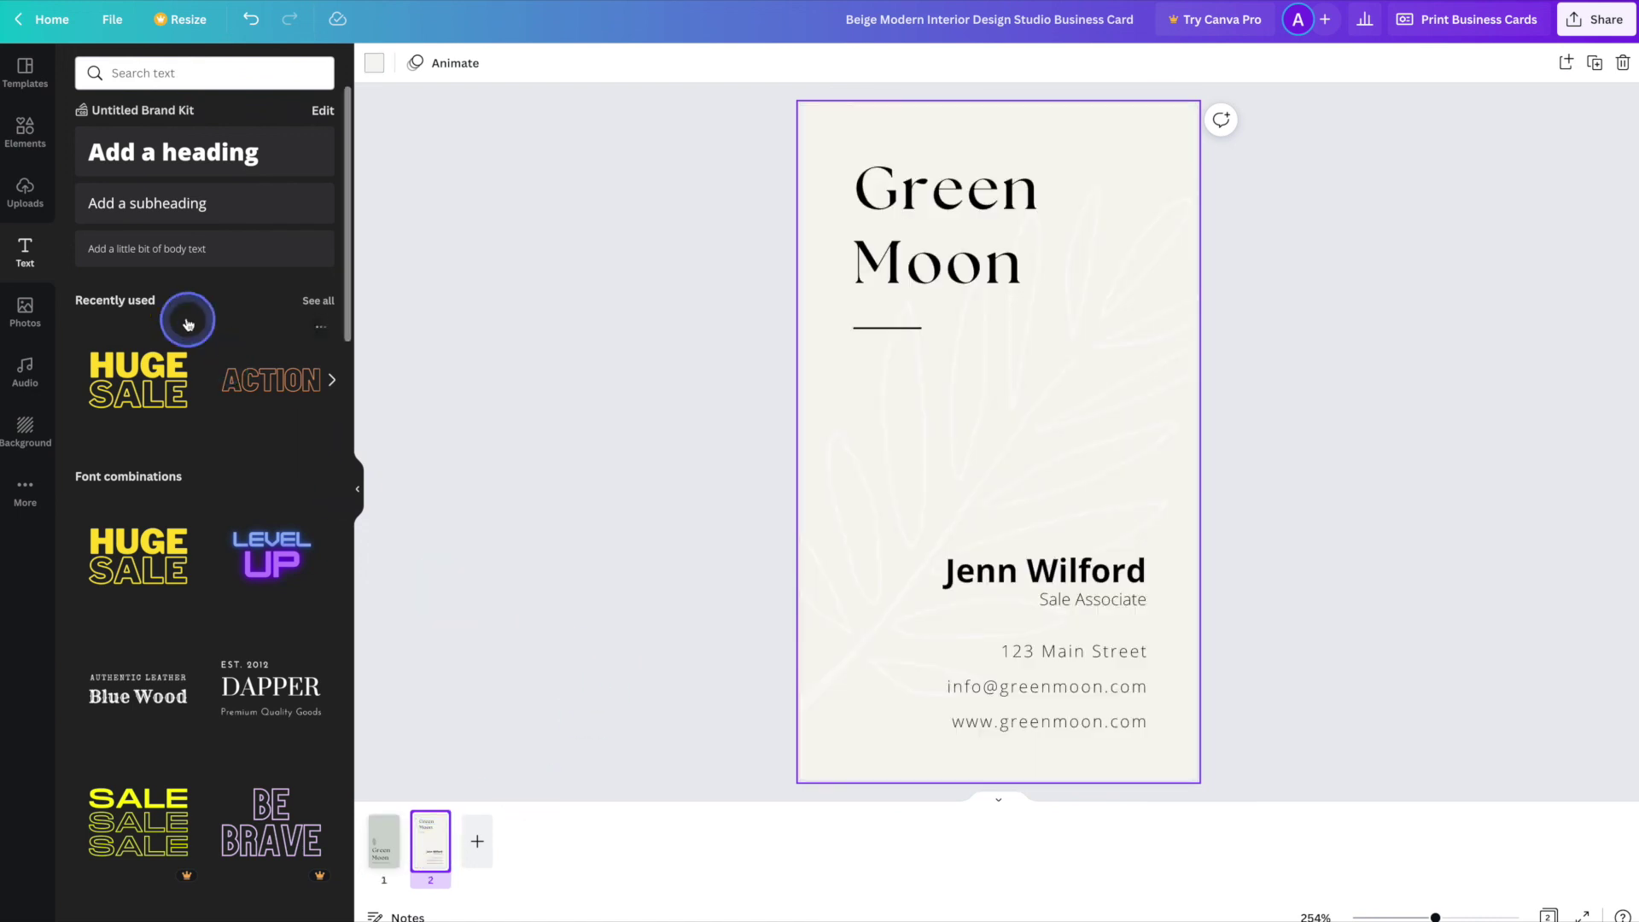
left_click(34, 81)
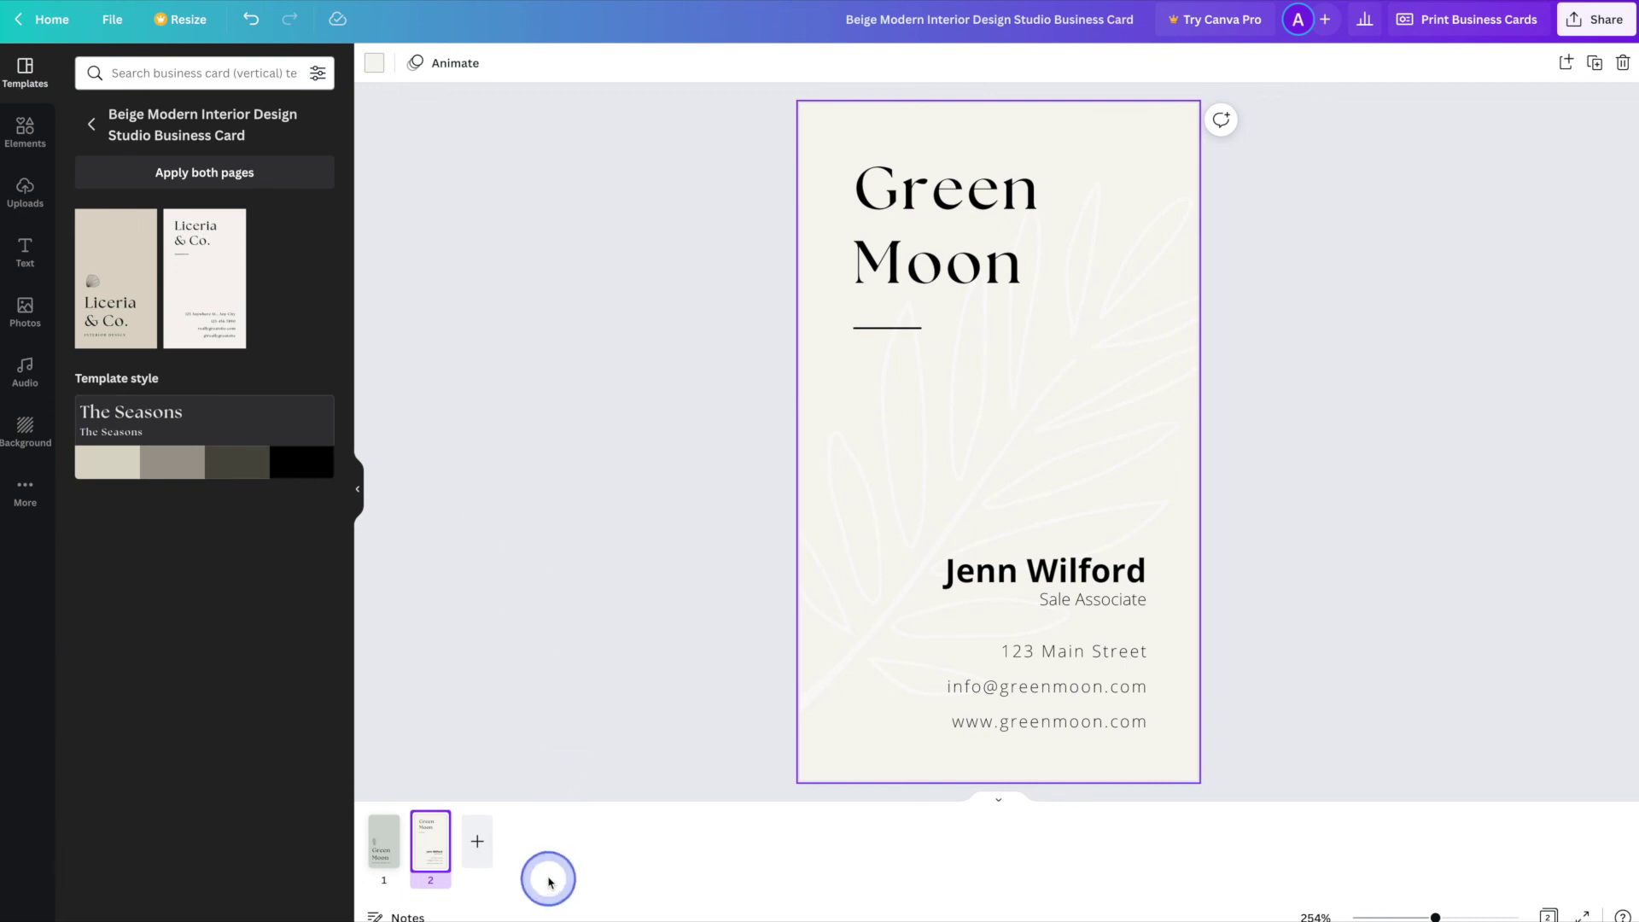
left_click(384, 841)
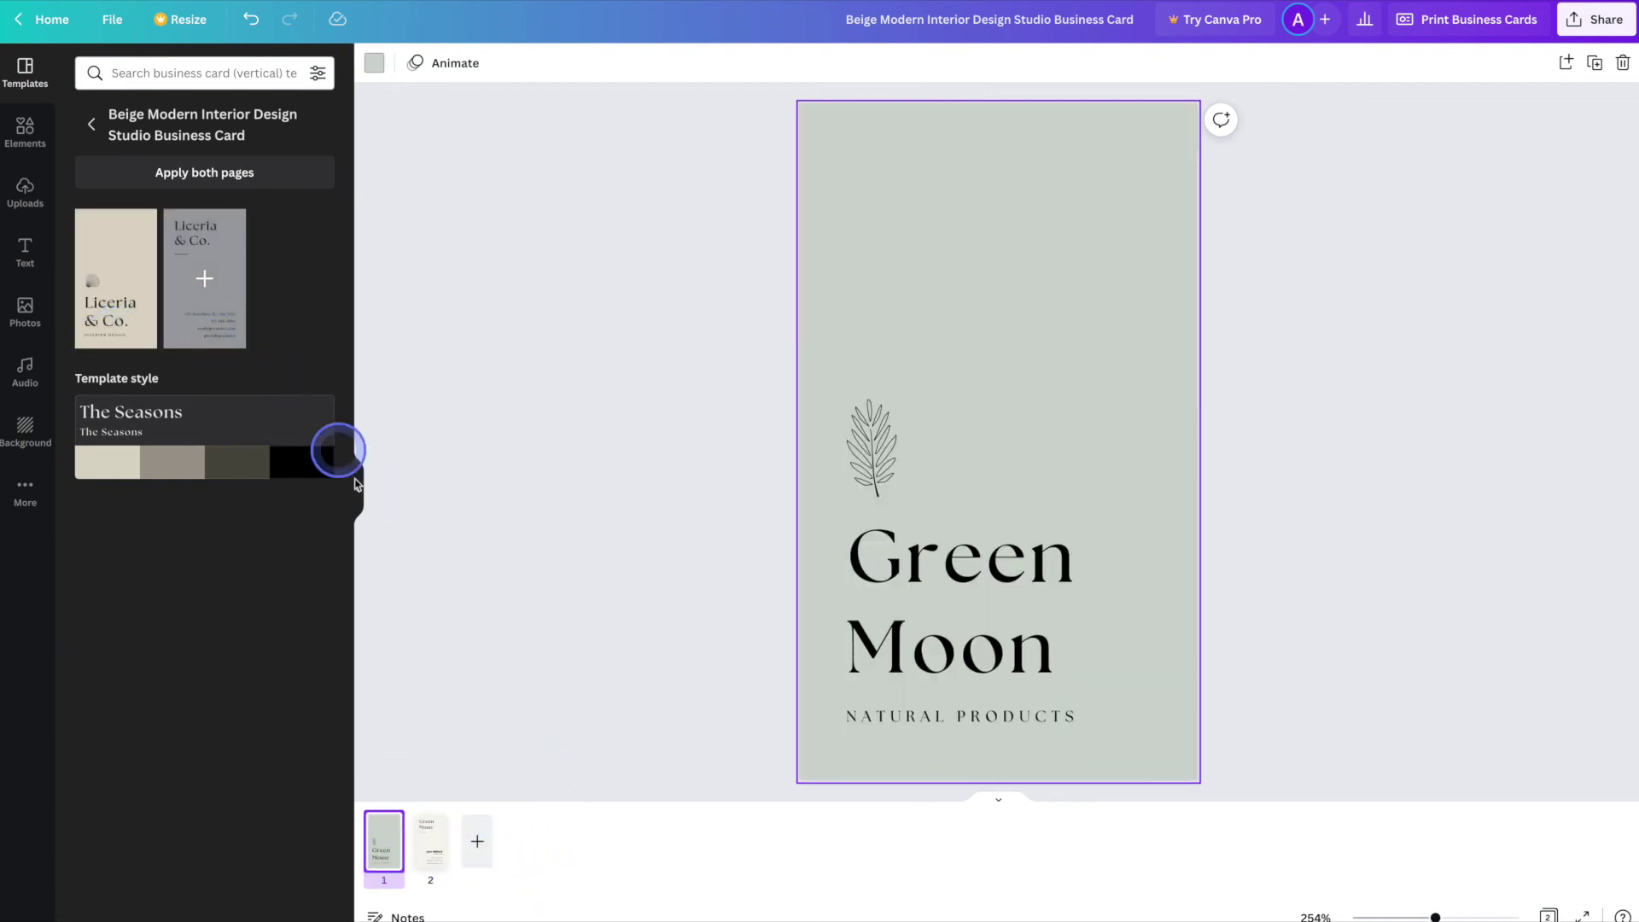
left_click(437, 842)
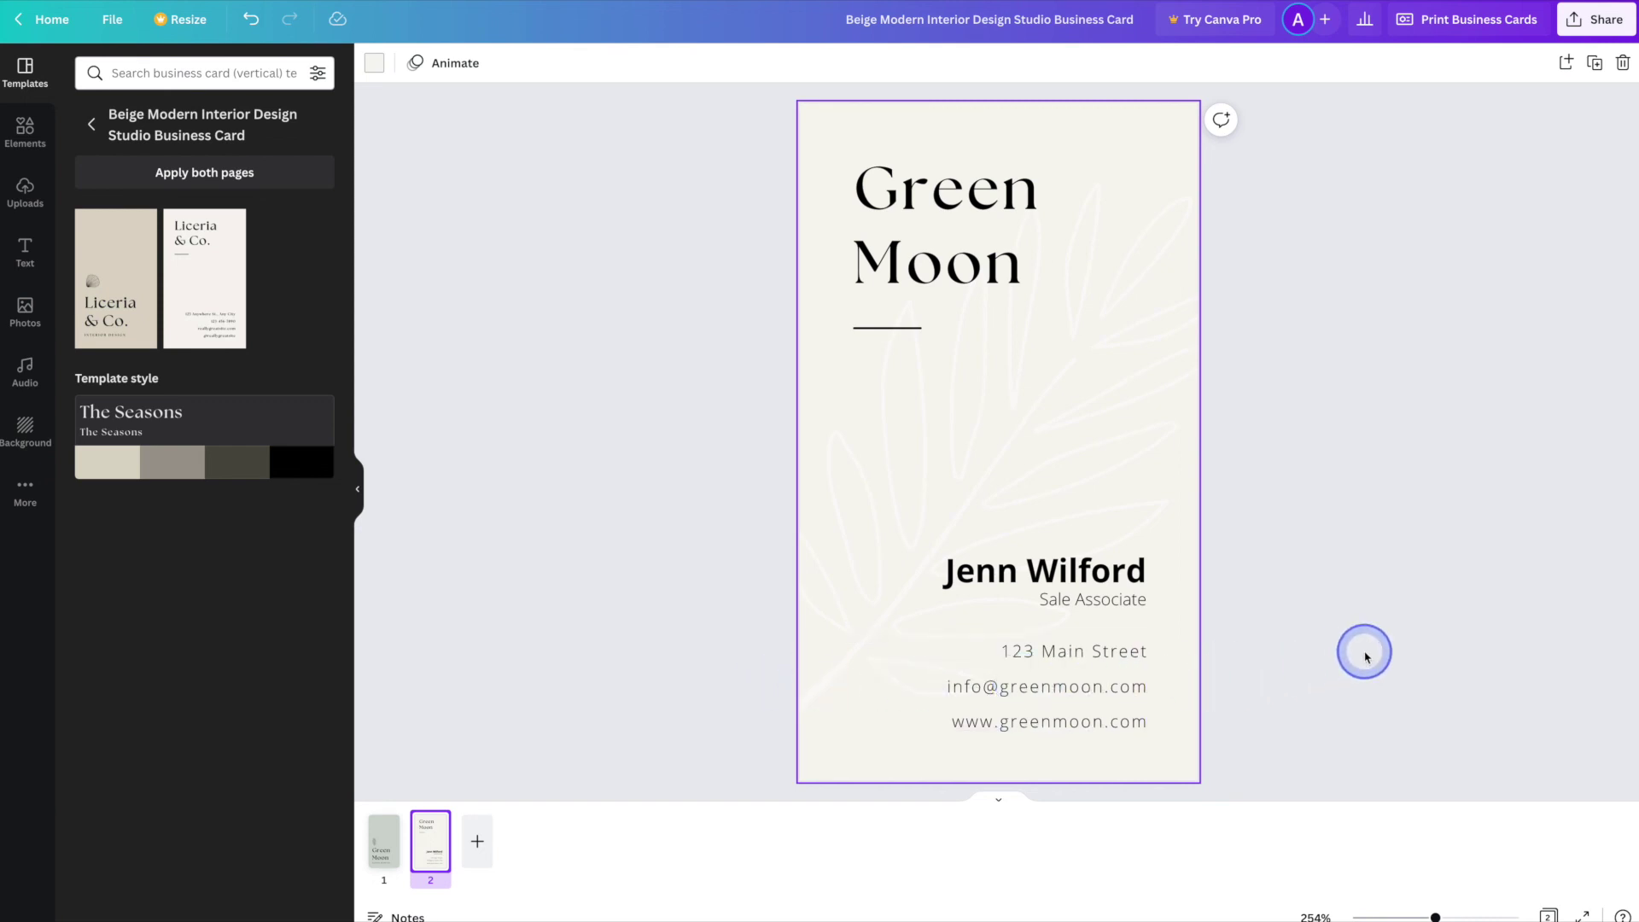
left_click(1618, 24)
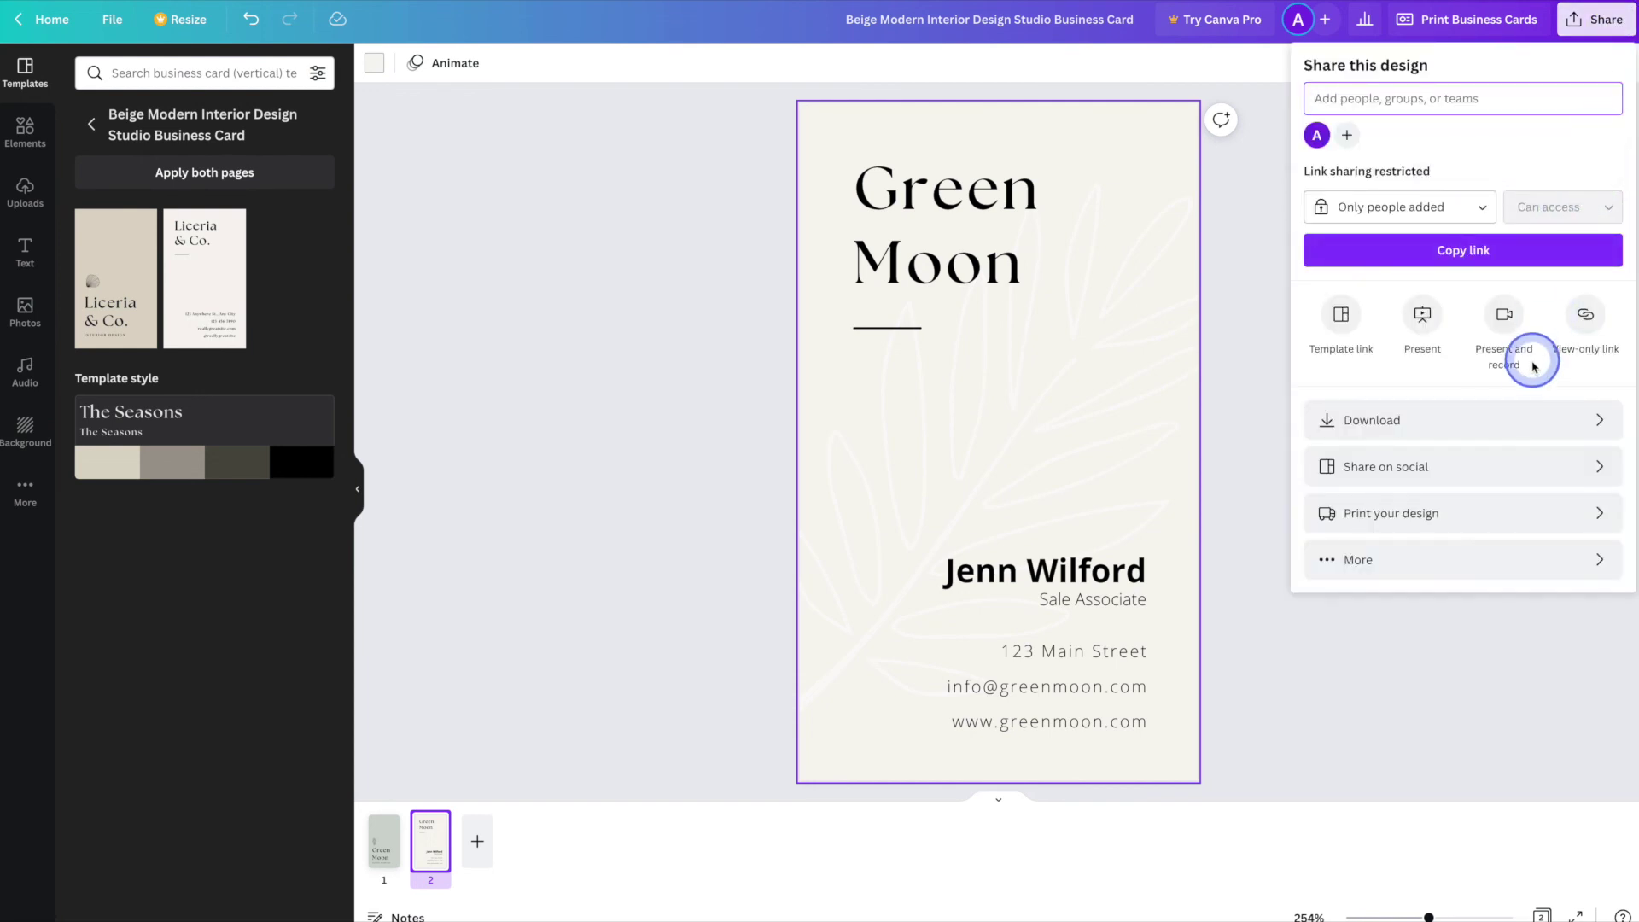
- Download all pages of the business card as a PNG file
left_click(1541, 422)
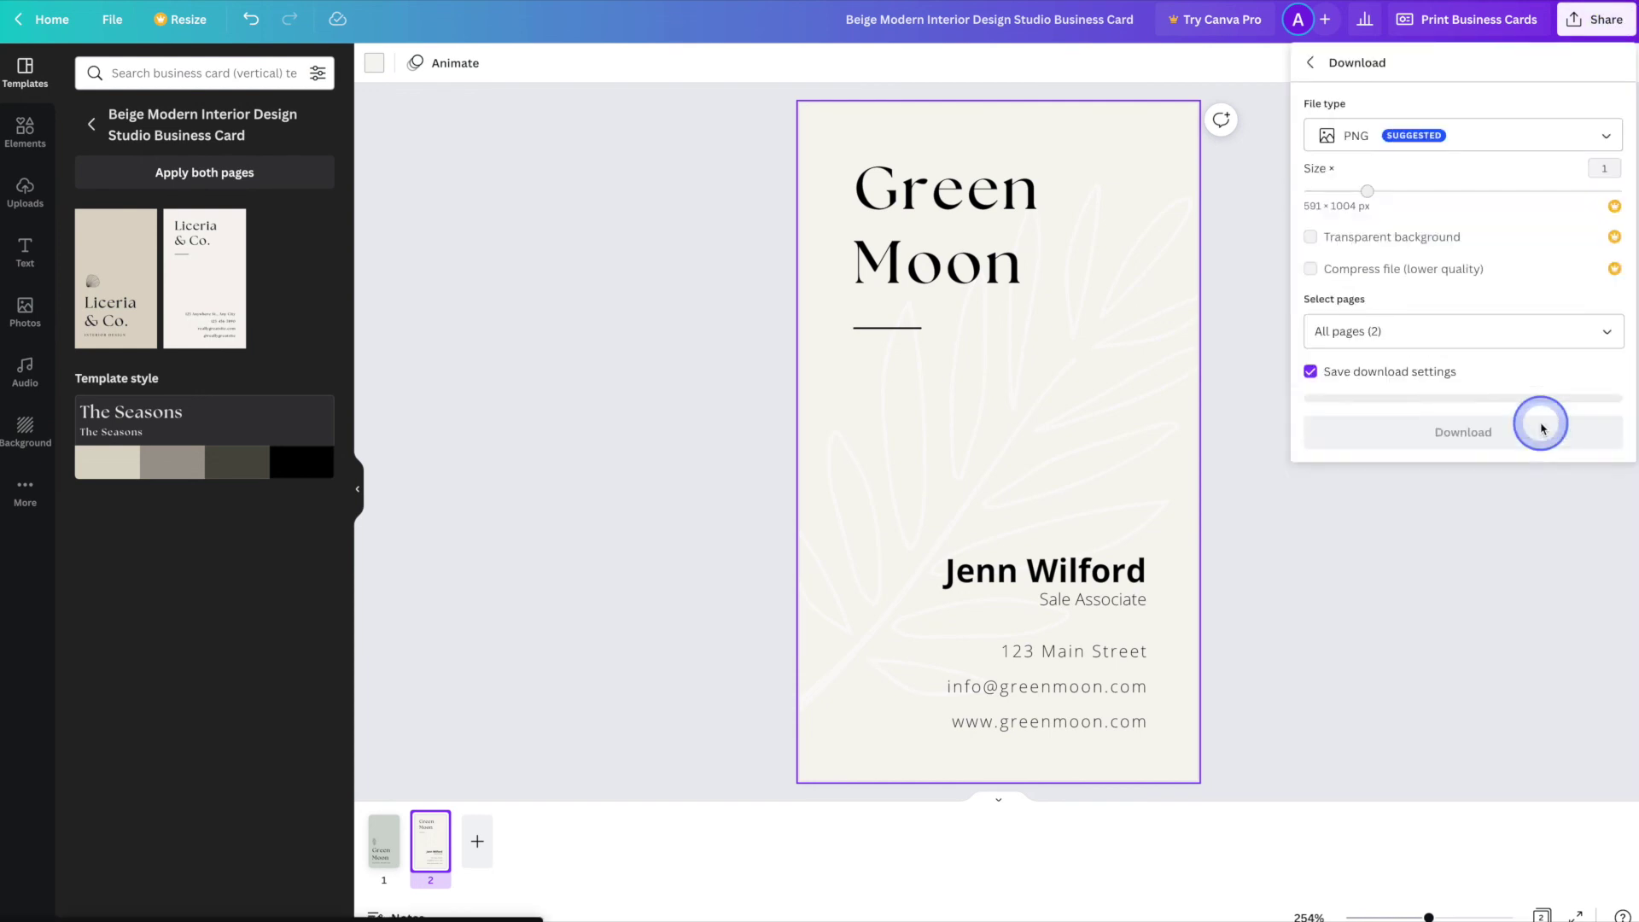
left_click(1544, 152)
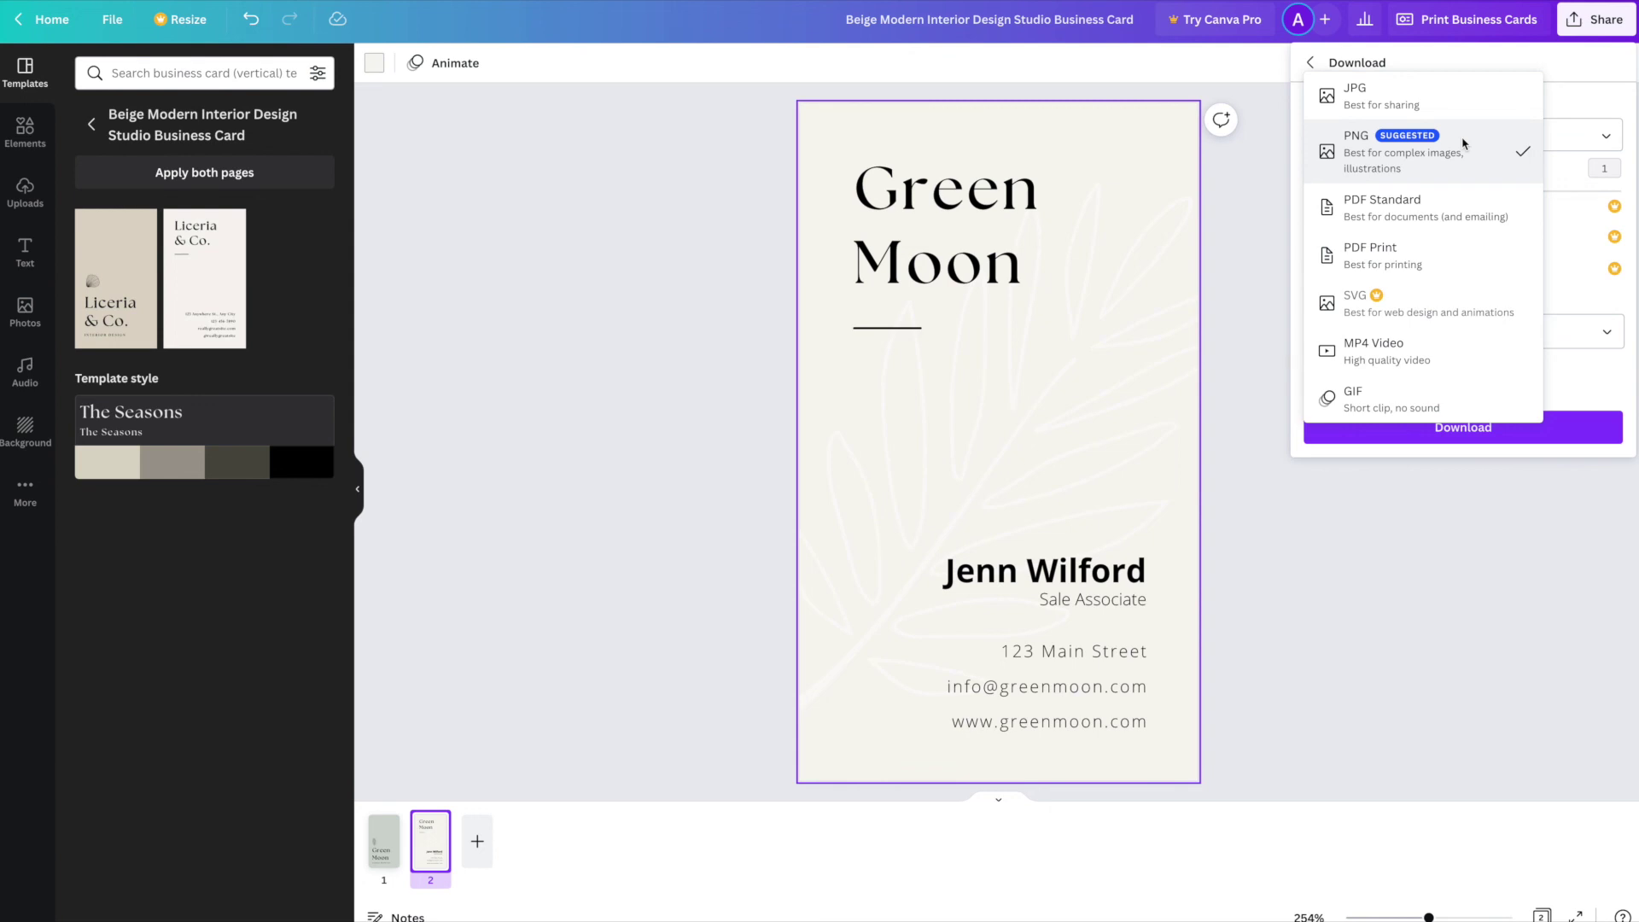
left_click_drag(1464, 143, 1621, 378)
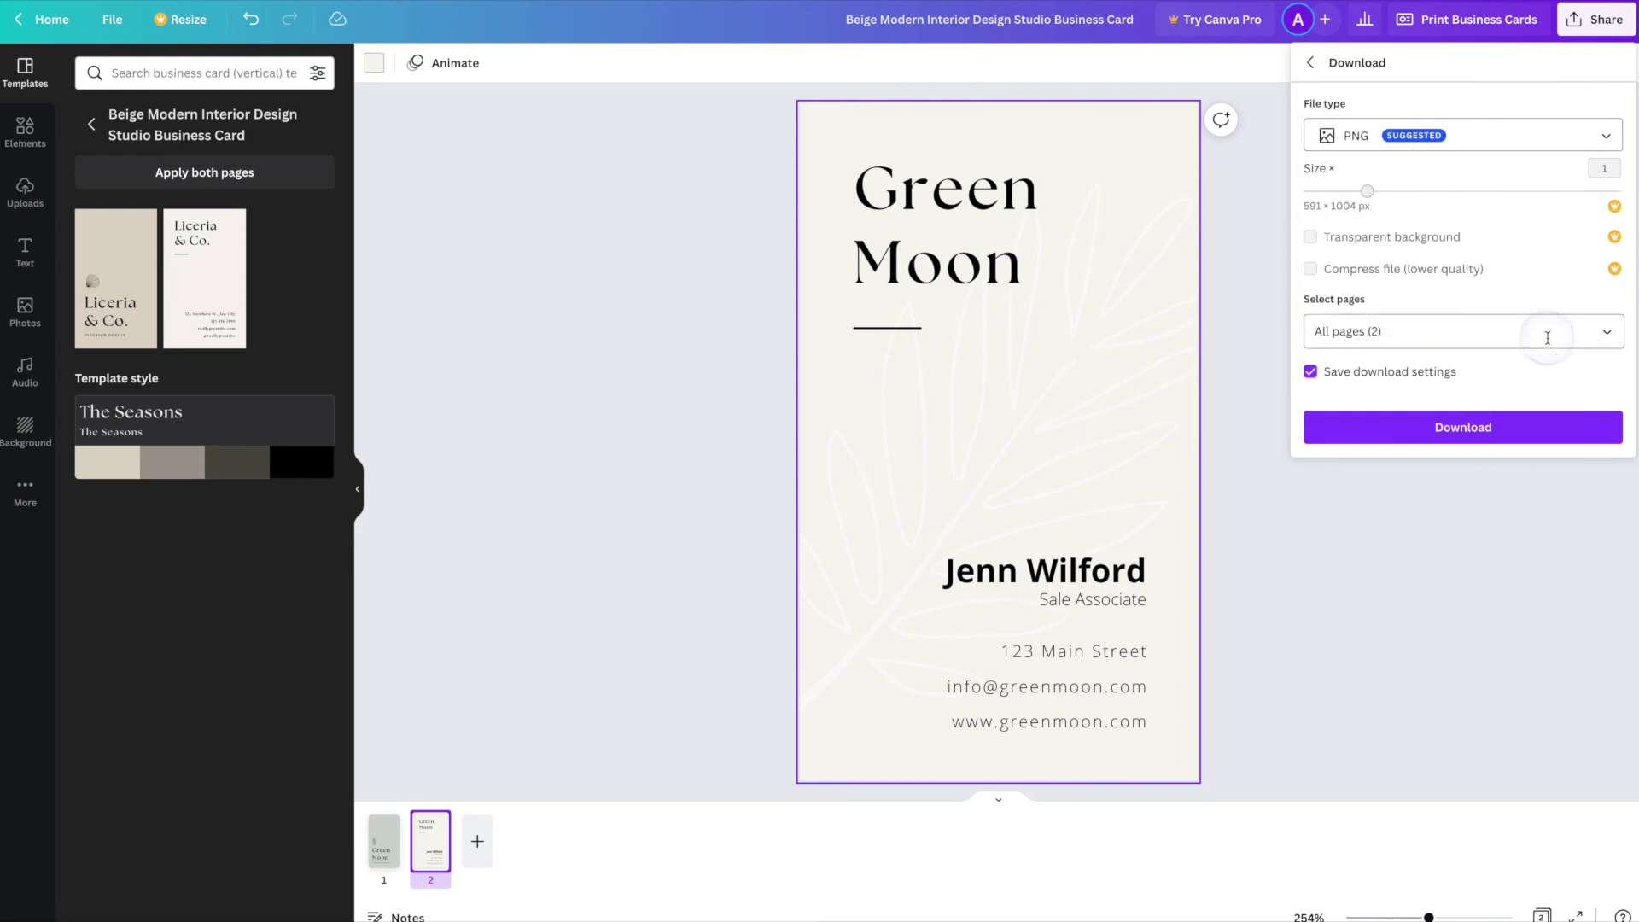
left_click(1593, 437)
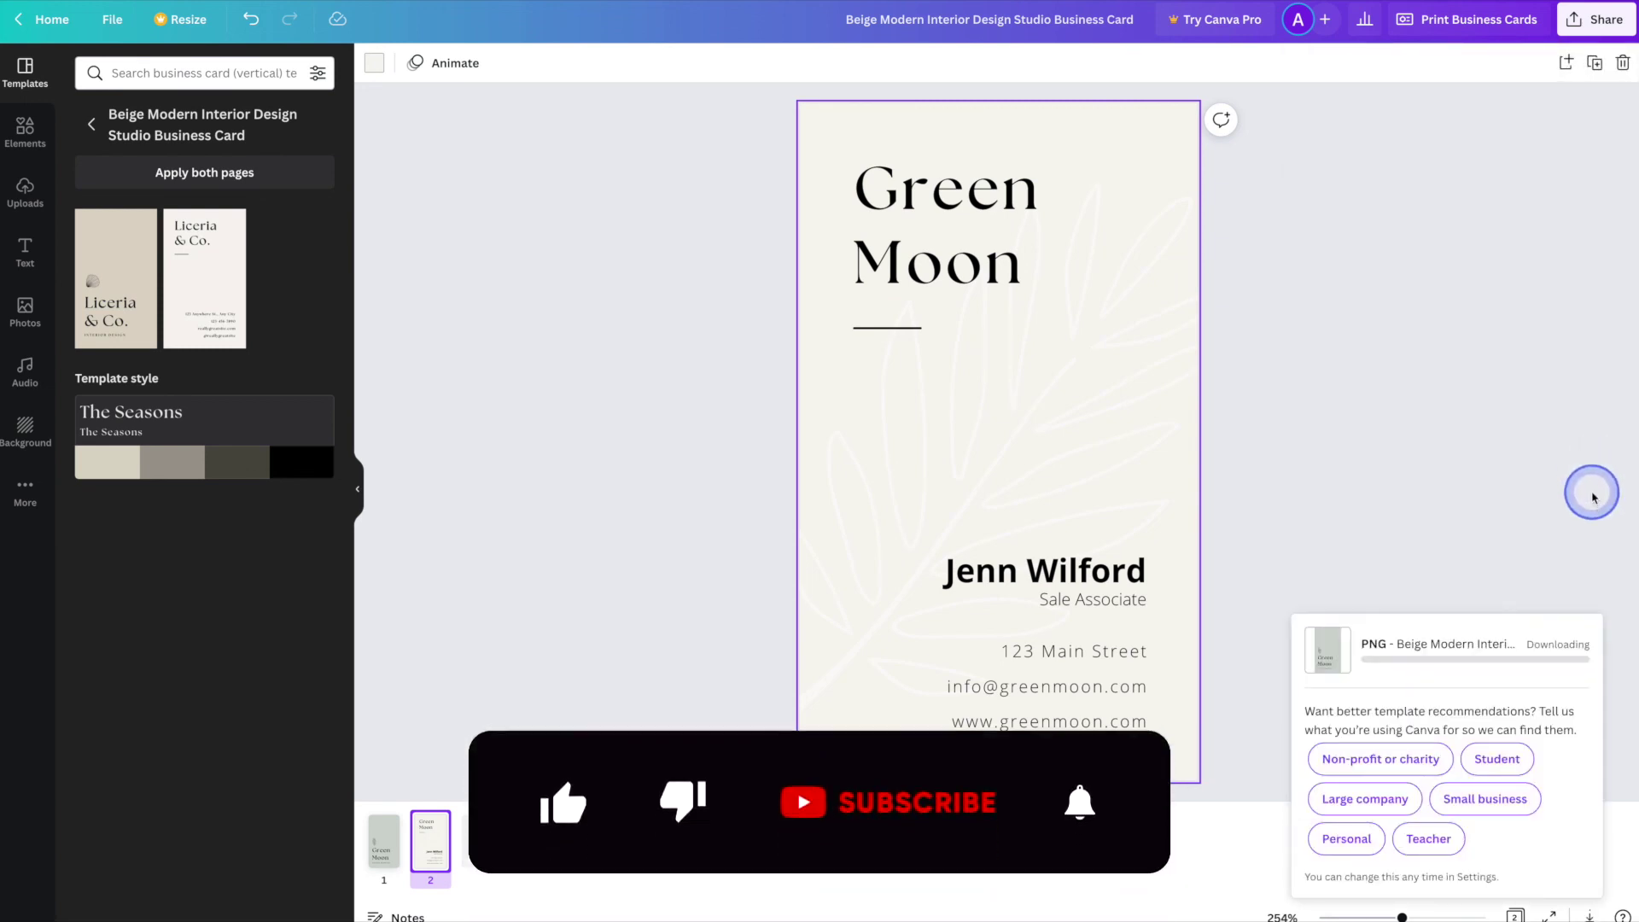